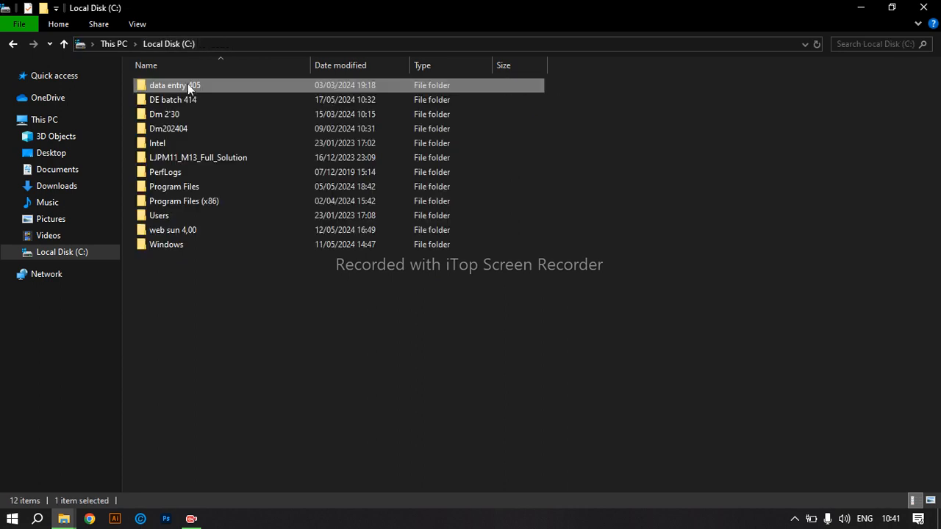
Open the document class 02.docx from the class 02 folder inside DE batch 414
{"action": "double_click", "coordinate": [208, 101]}
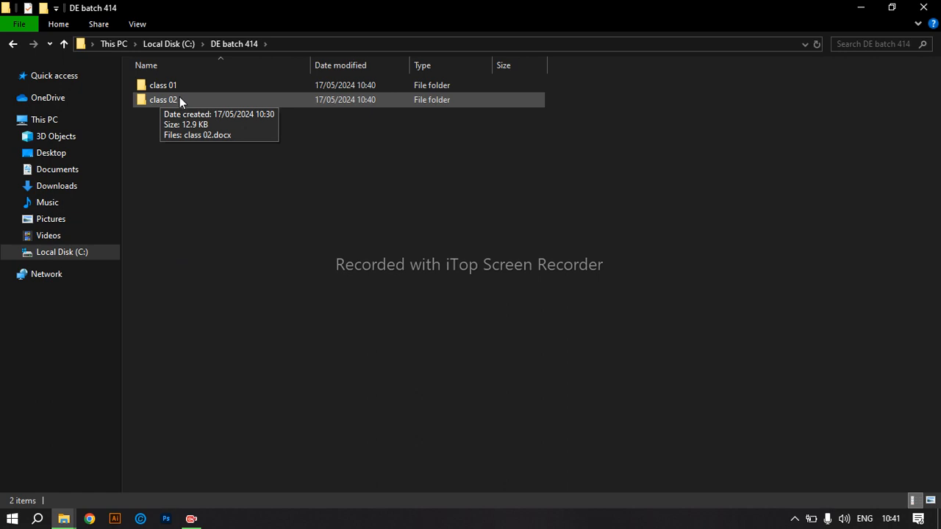
{"action": "double_click", "coordinate": [179, 100]}
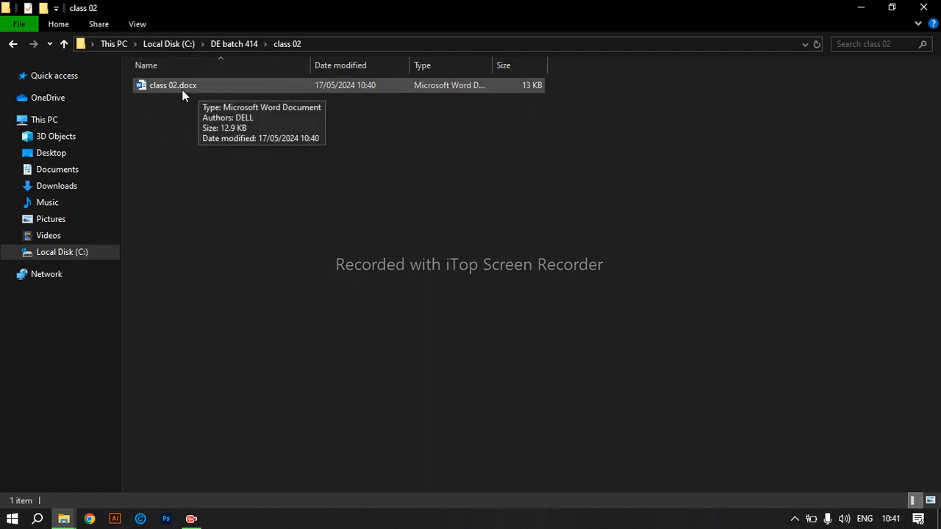
{"action": "double_click", "coordinate": [225, 87]}
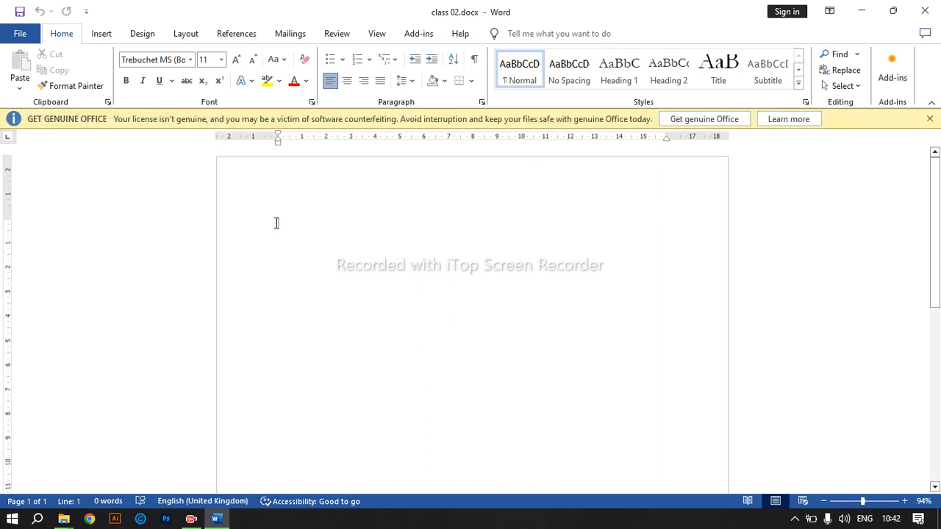
Start the document's first line with the word "Copy"
{"action": "type", "text": "cp"}
{"action": "key", "text": "BackSpace"}
{"action": "type", "text": "o"}
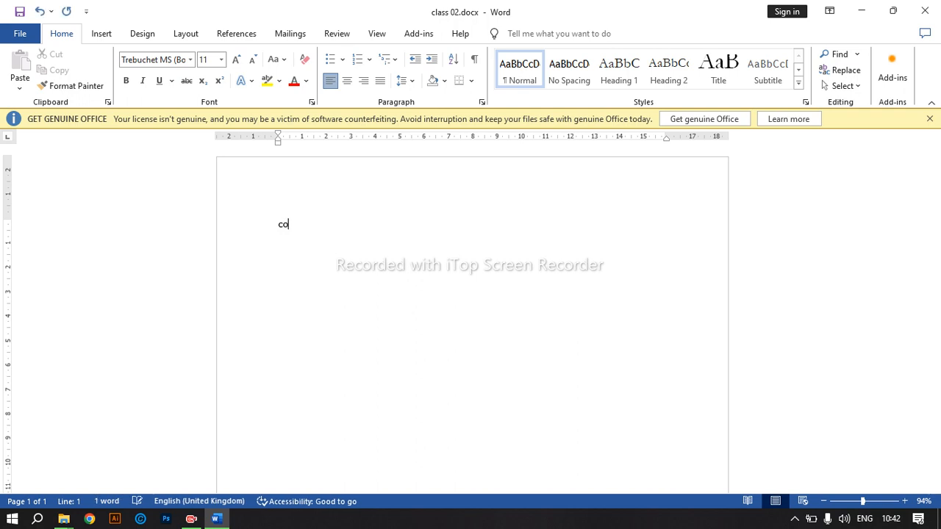
{"action": "type", "text": "py a="}
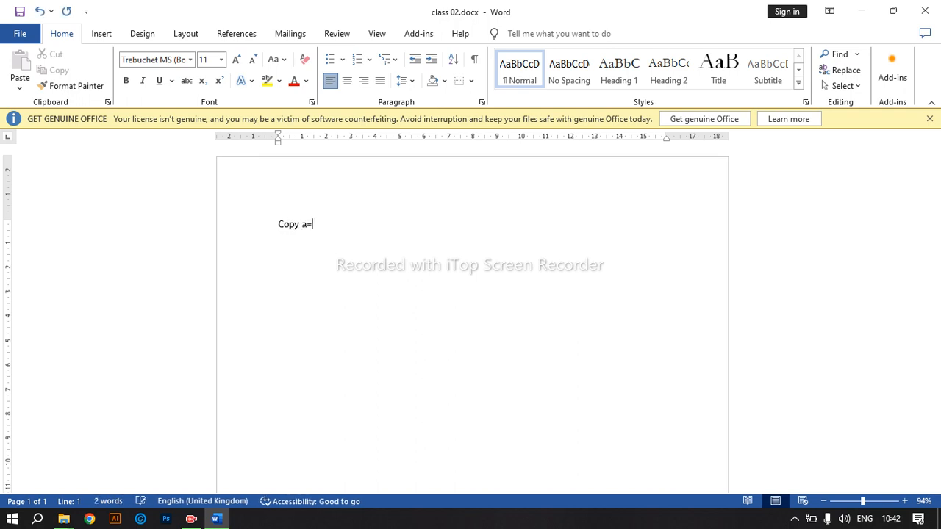
{"action": "key", "text": "XF86Calculator"}
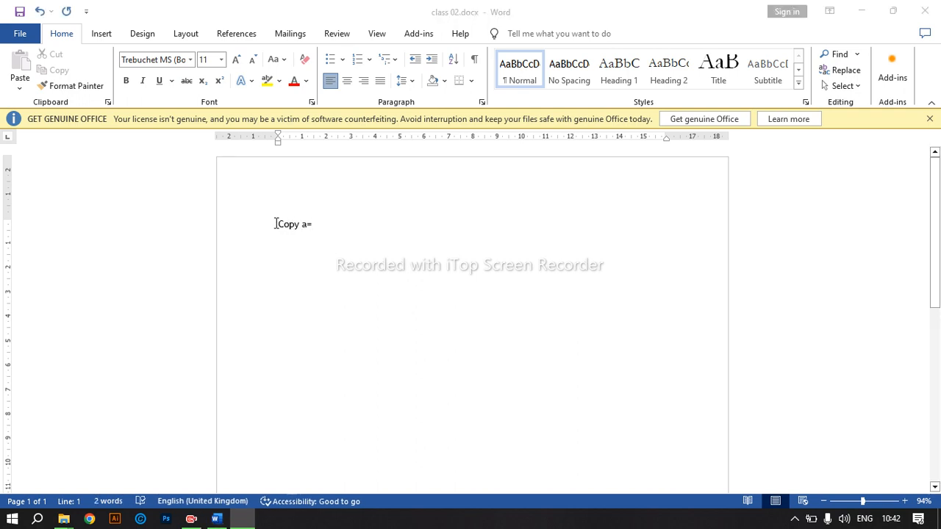
{"action": "left_click", "coordinate": [464, 66]}
{"action": "left_click", "coordinate": [319, 222]}
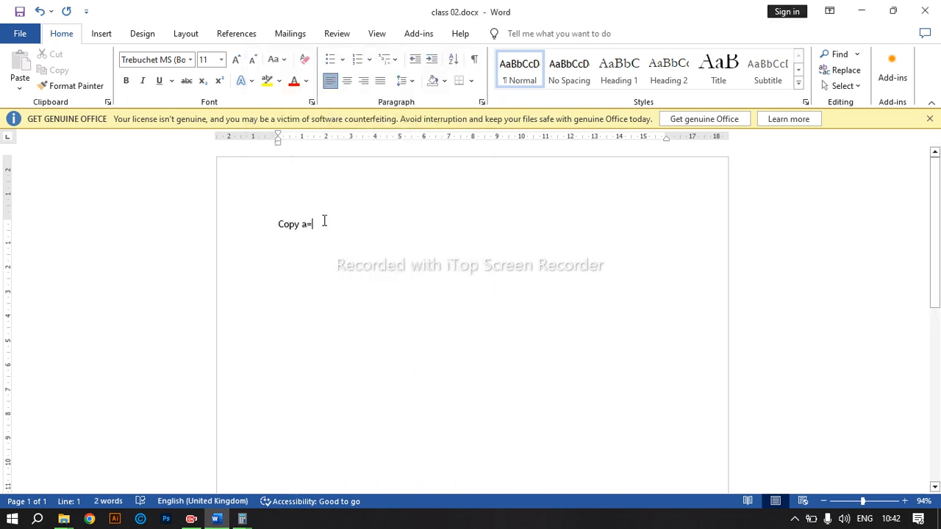
Correct and complete the first line so that it reads "Copy = ctrl + C"
{"action": "key", "text": "BackSpace"}
{"action": "key", "text": "BackSpace"}
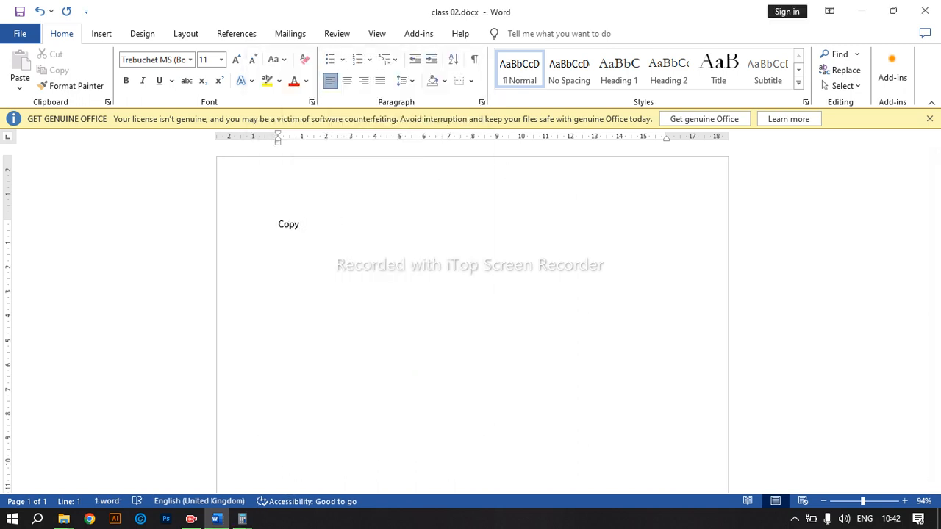
{"action": "type", "text": "+ CV"}
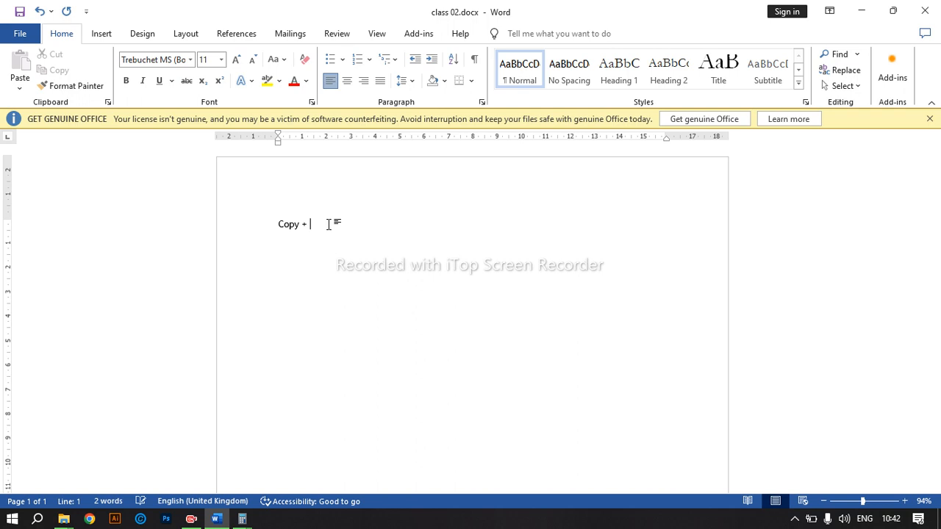
{"action": "key", "text": "BackSpace"}
{"action": "key", "text": "BackSpace"}
{"action": "key", "text": "BackSpace"}
{"action": "key", "text": "BackSpace"}
{"action": "type", "text": "= ctrl +"}
{"action": "key", "text": "alt"}
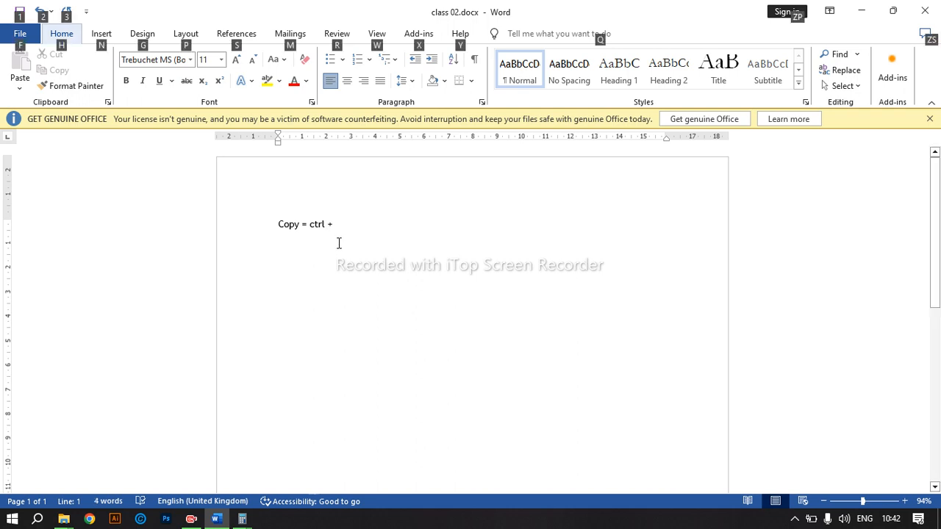
{"action": "left_click", "coordinate": [353, 232]}
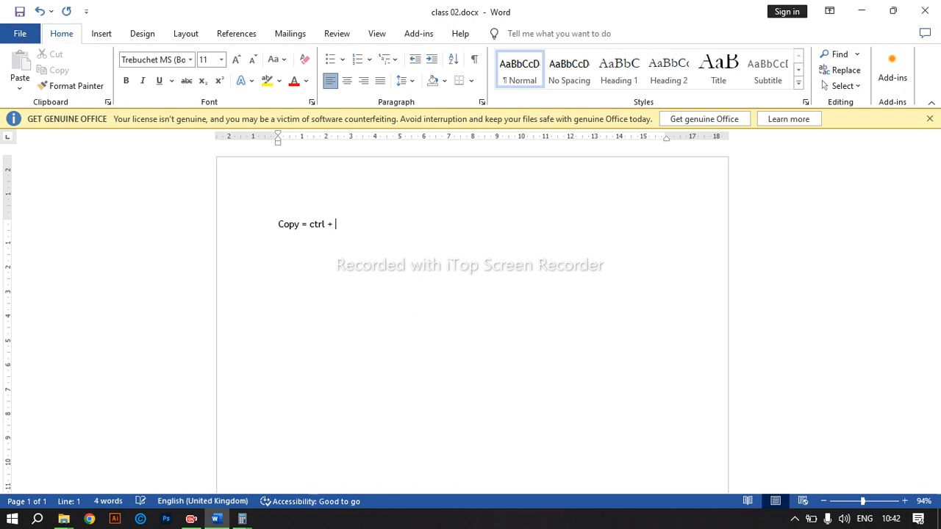
{"action": "type", "text": "C"}
Duplicate the line "Copy = ctrl + C" onto a new line directly below it
{"action": "left_click_drag", "start_coordinate": [355, 220], "coordinate": [279, 223]}
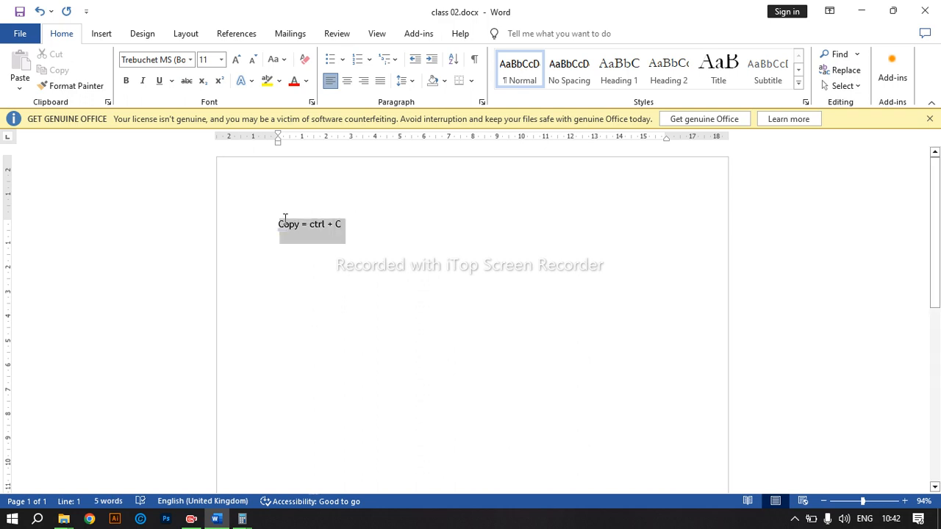
{"action": "key", "text": "ctrl+c"}
{"action": "left_click", "coordinate": [298, 247]}
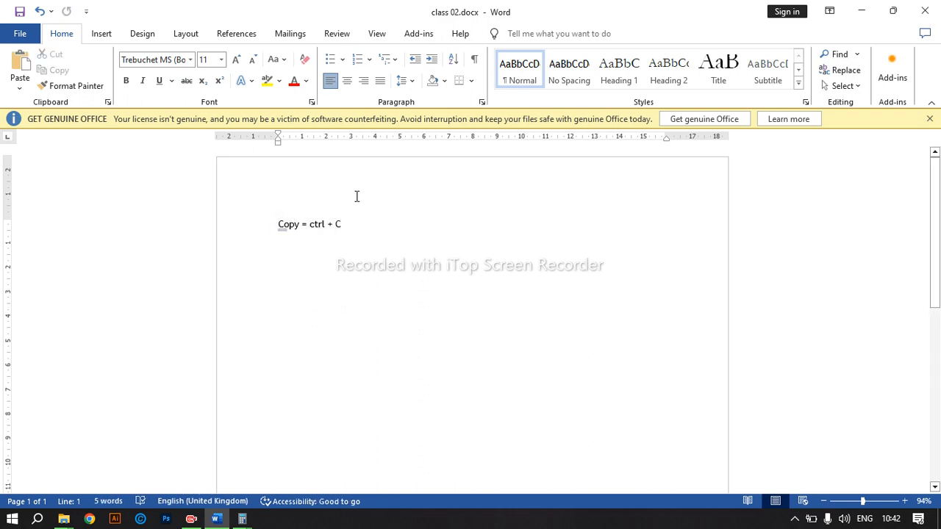
{"action": "key", "text": "Return"}
{"action": "key", "text": "ctrl+v"}
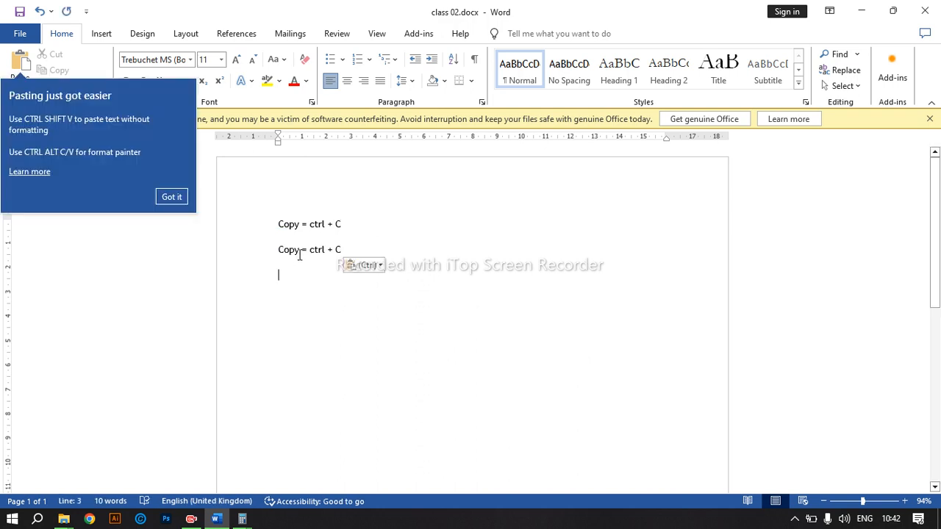
Replace the word "Copy" with "Cut" in the second line
{"action": "left_click", "coordinate": [298, 252]}
{"action": "key", "text": "BackSpace"}
{"action": "key", "text": "BackSpace"}
{"action": "key", "text": "BackSpace"}
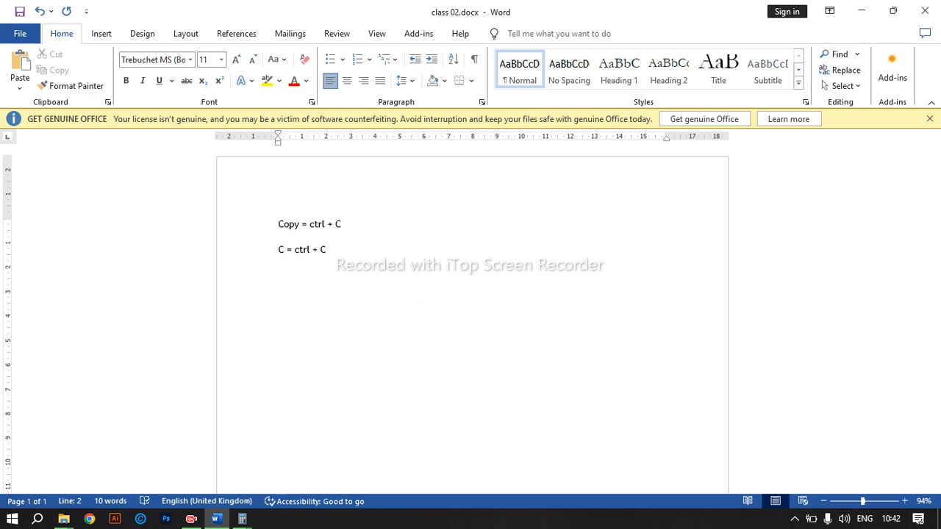
{"action": "type", "text": "ut"}
Change the shortcut letter in the Cut line to "x" and add an empty line below it
{"action": "left_click", "coordinate": [340, 251]}
{"action": "key", "text": "BackSpace"}
{"action": "type", "text": "v"}
{"action": "key", "text": "Return"}
{"action": "left_click", "coordinate": [340, 250]}
{"action": "key", "text": "BackSpace"}
{"action": "type", "text": "x"}
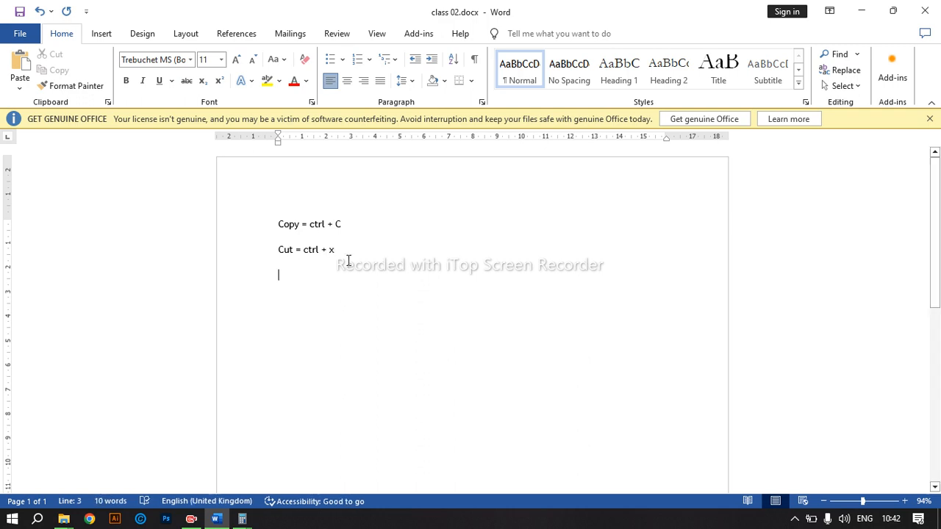
Paste the copied shortcut line as the third line and replace its word "Copy" with "paste"
{"action": "key", "text": "ctrl+v"}
{"action": "key", "text": "BackSpace"}
{"action": "key", "text": "BackSpace"}
{"action": "key", "text": "BackSpace"}
{"action": "key", "text": "BackSpace"}
{"action": "type", "text": "paste"}
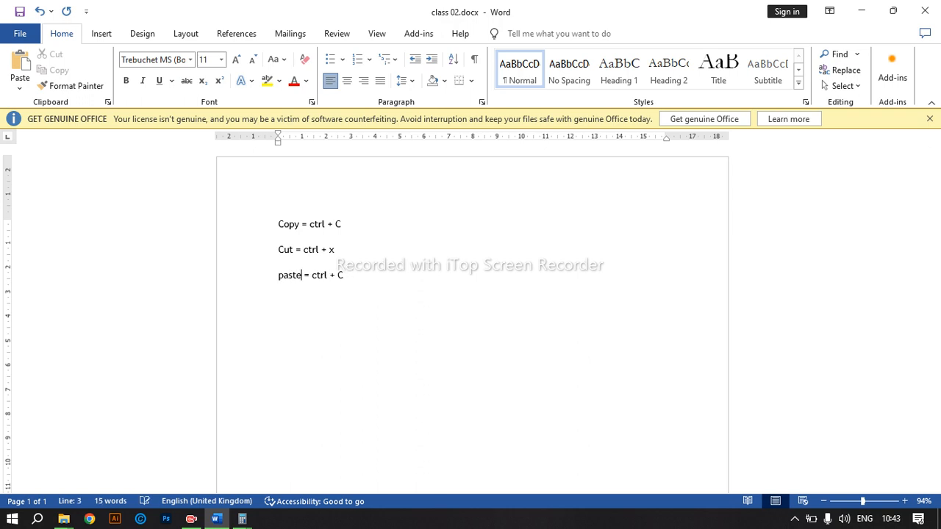
Correct the third line so that it reads "paste = ctrl + v"
{"action": "key", "text": "BackSpace"}
{"action": "left_click", "coordinate": [384, 270]}
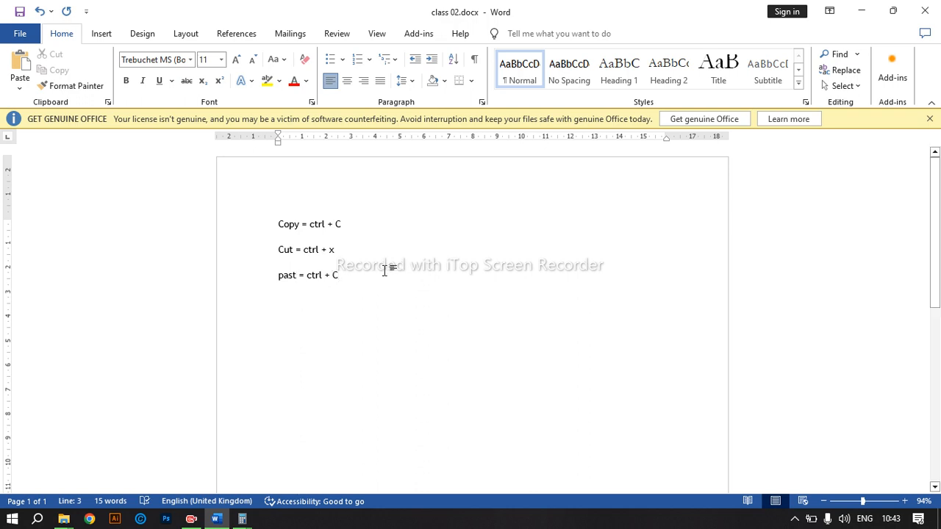
{"action": "left_click", "coordinate": [299, 274]}
{"action": "type", "text": "e"}
{"action": "key", "text": "BackSpace"}
{"action": "type", "text": "v"}
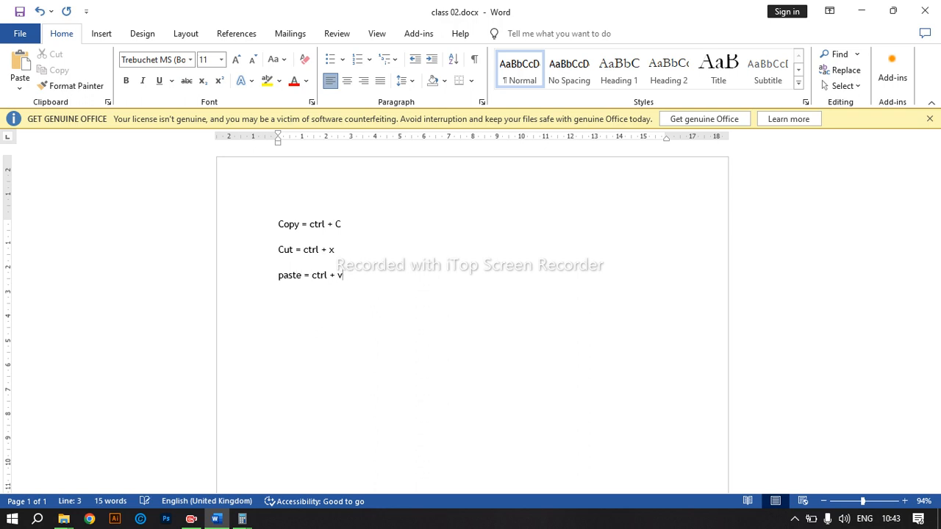
Add a fourth line with the text "amake bold koro"
{"action": "key", "text": "Return"}
{"action": "type", "text": "ama"}
{"action": "key", "text": "BackSpace"}
{"action": "type", "text": "r"}
{"action": "key", "text": "BackSpace"}
{"action": "type", "text": "ake boo"}
{"action": "key", "text": "BackSpace"}
{"action": "type", "text": "ld koro"}
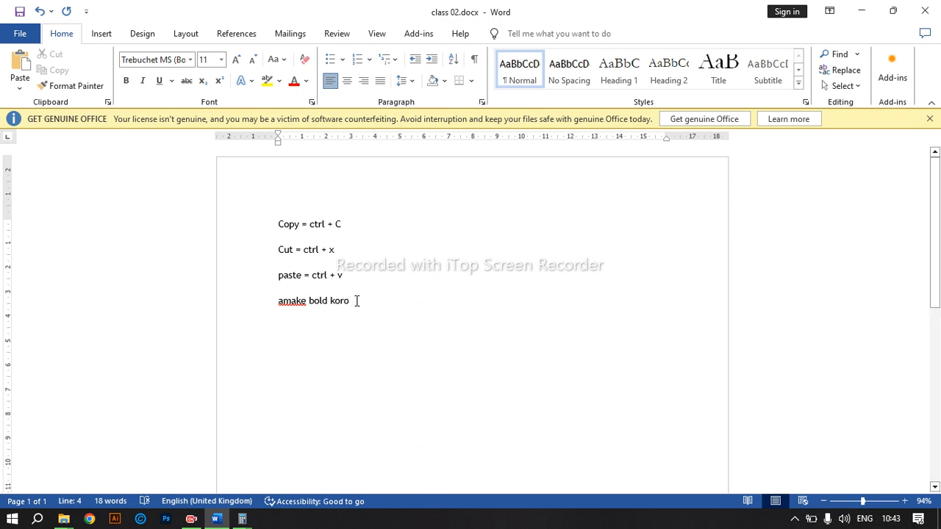
Try selecting the whole line "amake bold koro" and its single word "amake", clearing each selection
{"action": "left_click_drag", "start_coordinate": [358, 300], "coordinate": [276, 301]}
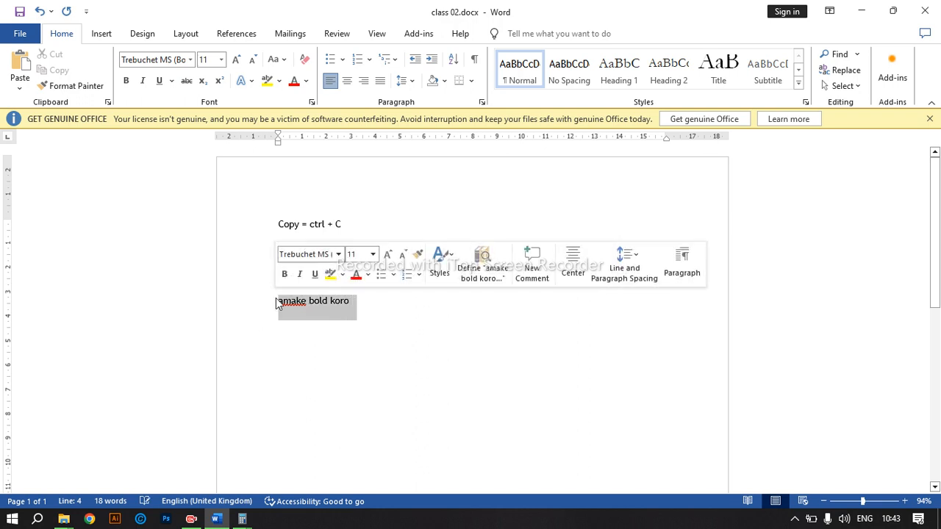
{"action": "left_click", "coordinate": [321, 343]}
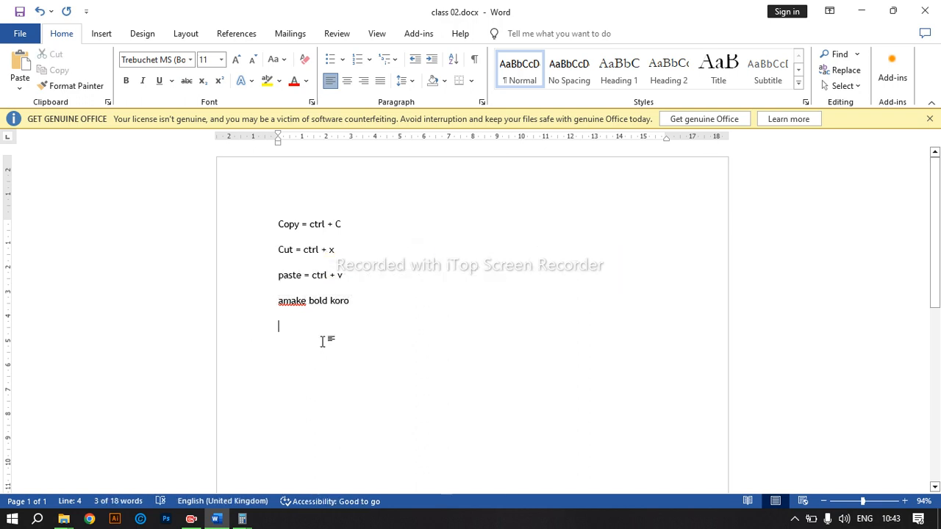
{"action": "left_click_drag", "start_coordinate": [361, 297], "coordinate": [255, 313]}
{"action": "left_click", "coordinate": [277, 330]}
{"action": "left_click", "coordinate": [267, 309]}
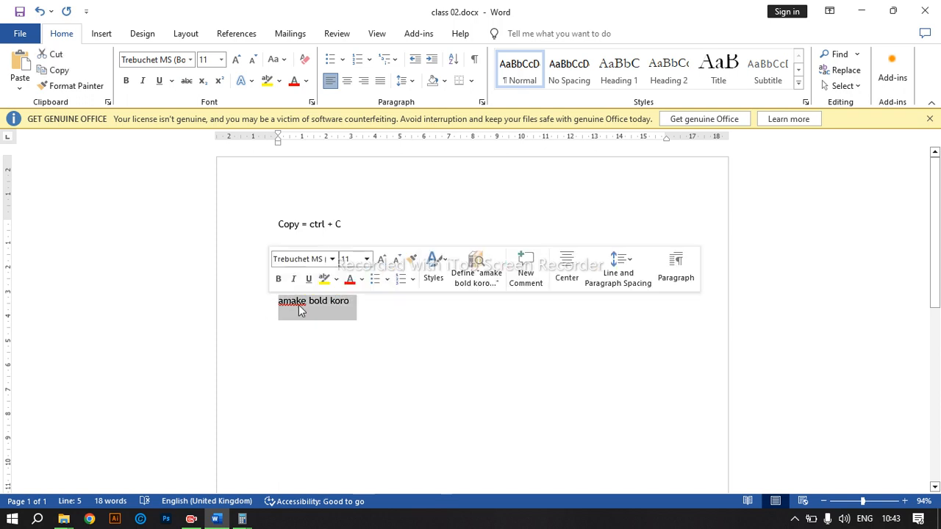
{"action": "left_click", "coordinate": [281, 306]}
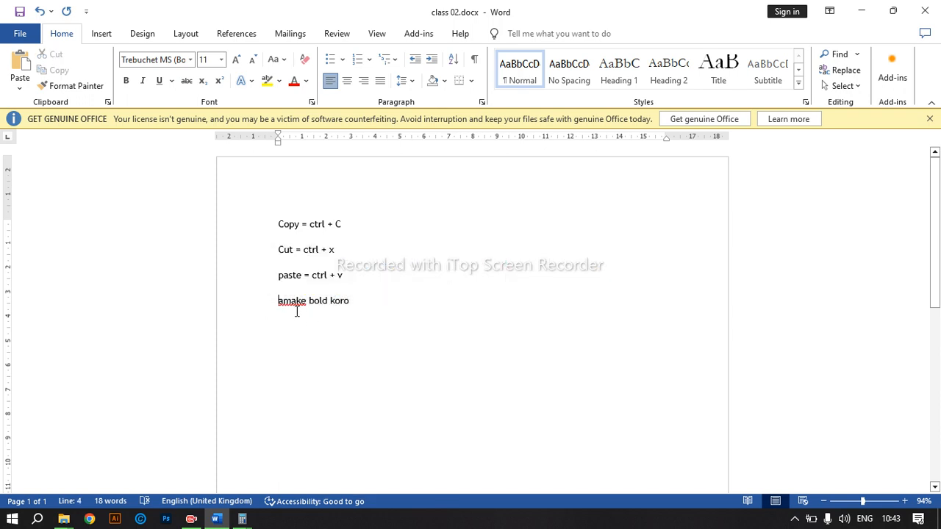
{"action": "double_click", "coordinate": [294, 306]}
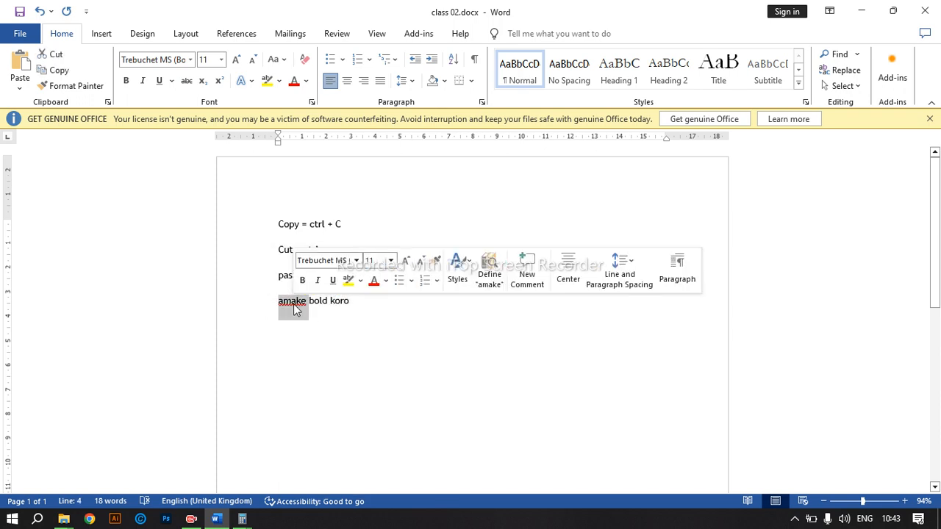
{"action": "left_click", "coordinate": [333, 305]}
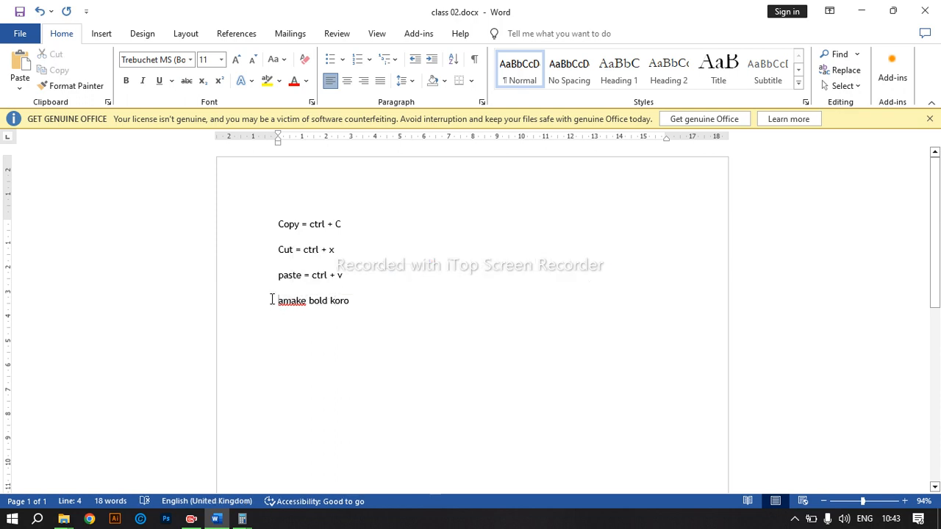
Extend a selection word by word from the start of "amake bold koro" to its end, and clear it
{"action": "double_click", "coordinate": [272, 300]}
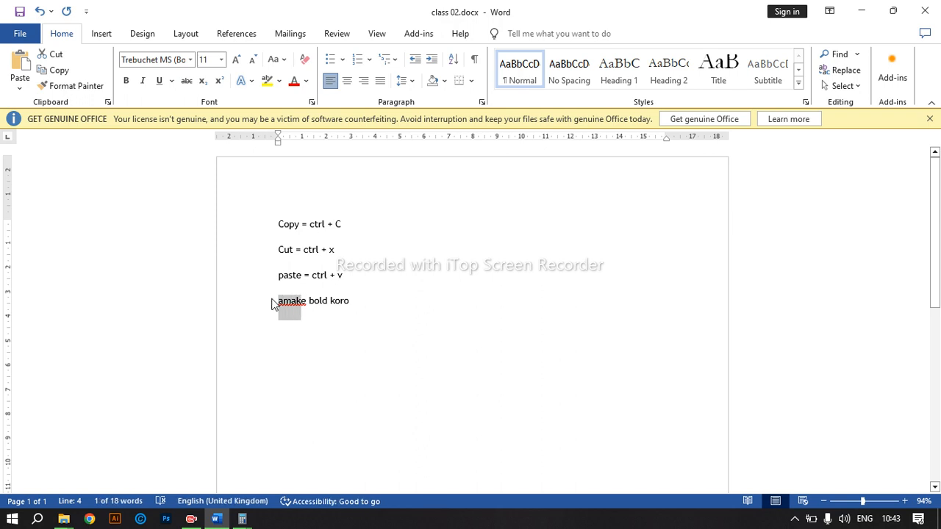
{"action": "key", "text": "ctrl+shift+Right"}
{"action": "key", "text": "ctrl+shift+Right"}
{"action": "key", "text": "ctrl+shift+Right"}
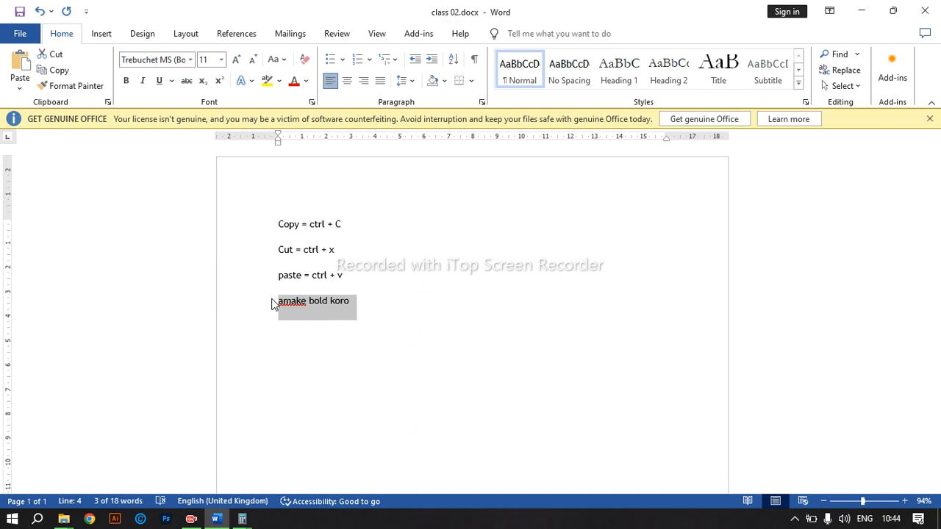
{"action": "left_click", "coordinate": [306, 319]}
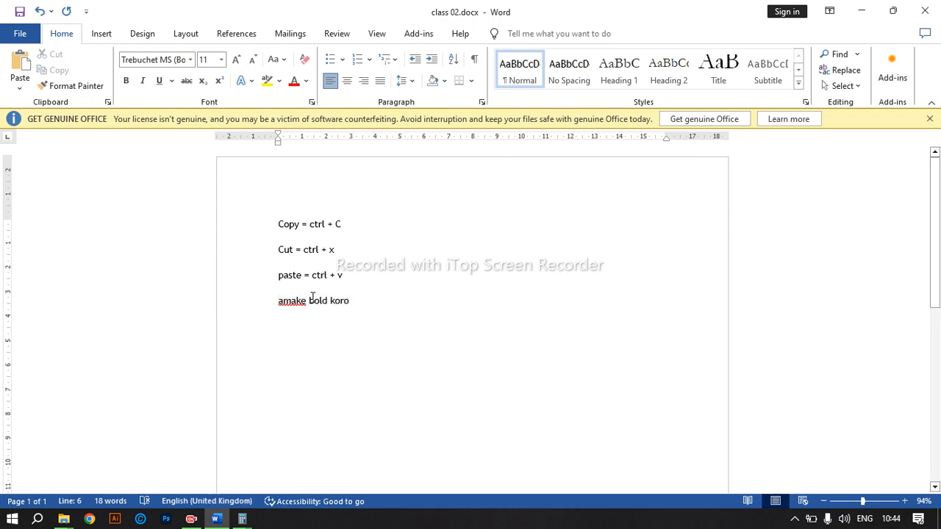
Select the entire fourth paragraph at once and again from its end to its start, clearing each selection
{"action": "triple_click", "coordinate": [312, 300]}
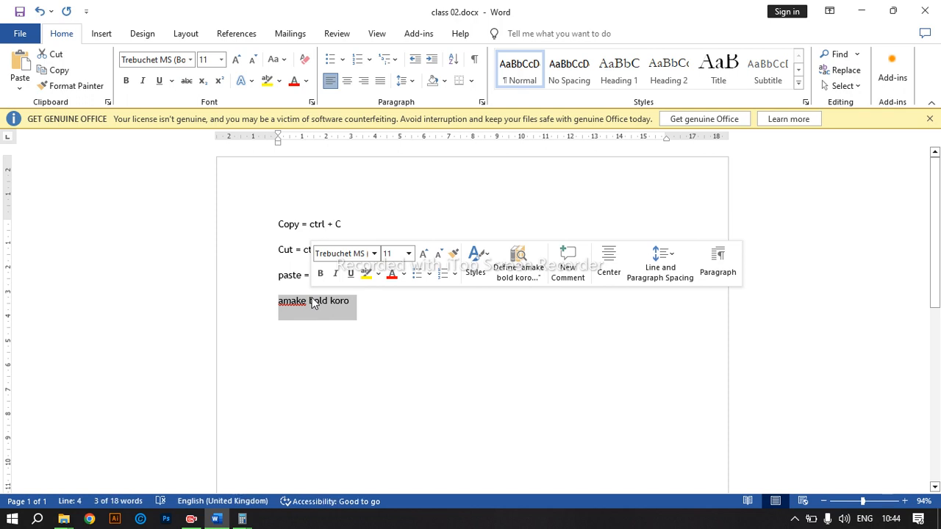
{"action": "left_click", "coordinate": [326, 349]}
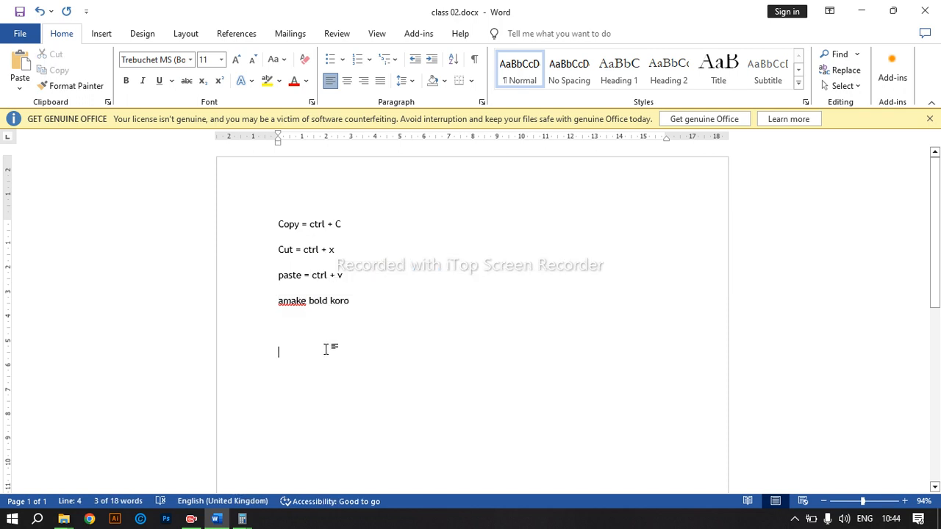
{"action": "left_click", "coordinate": [314, 302]}
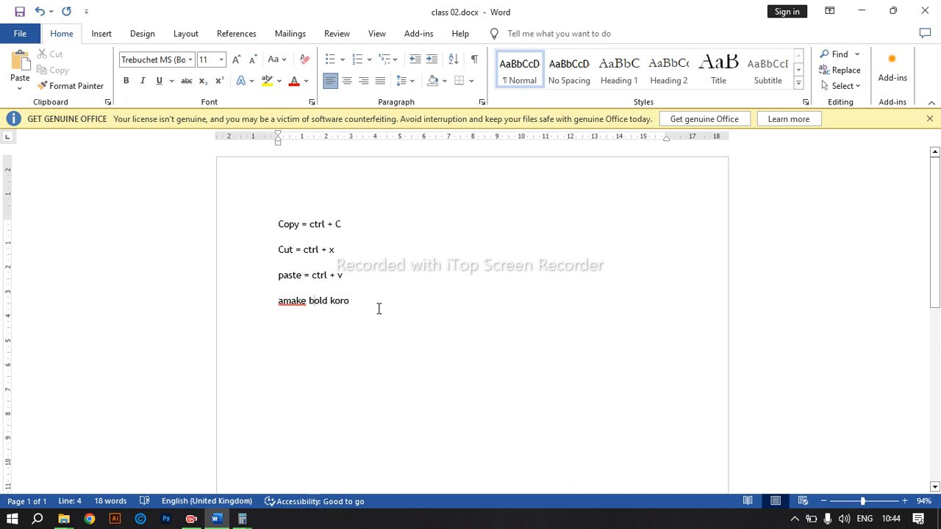
{"action": "left_click", "coordinate": [356, 301]}
{"action": "left_click_drag", "start_coordinate": [355, 302], "coordinate": [261, 309]}
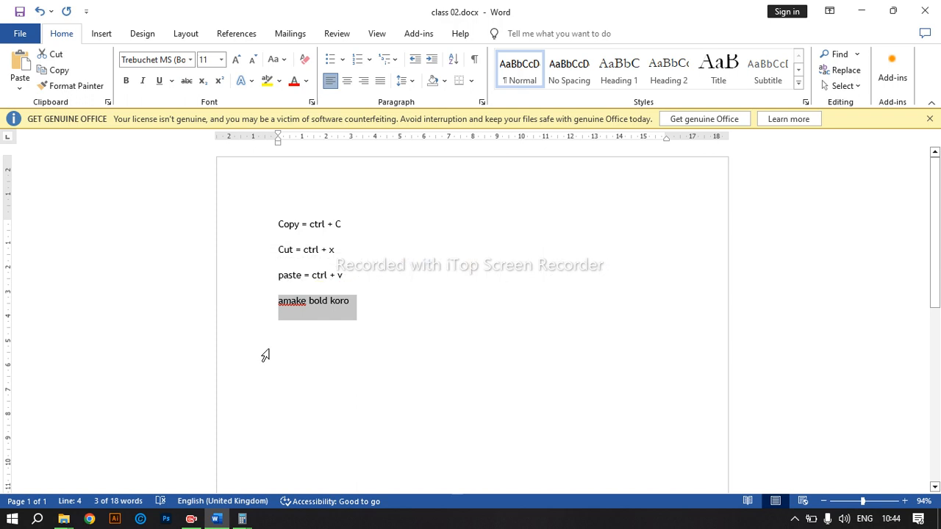
{"action": "left_click", "coordinate": [331, 342]}
Set the font size of the line "amake bold koro" to 28
{"action": "left_click_drag", "start_coordinate": [353, 300], "coordinate": [277, 300]}
{"action": "left_click", "coordinate": [222, 58]}
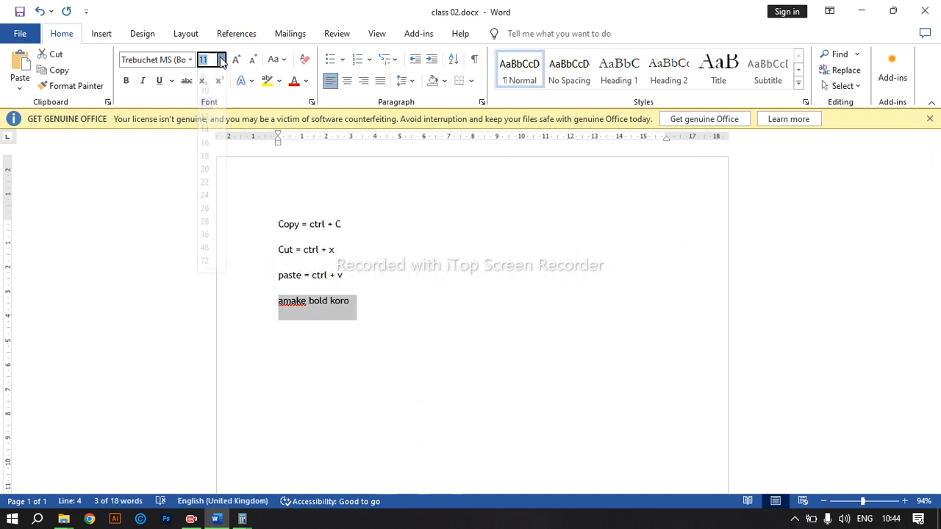
{"action": "left_click", "coordinate": [202, 235]}
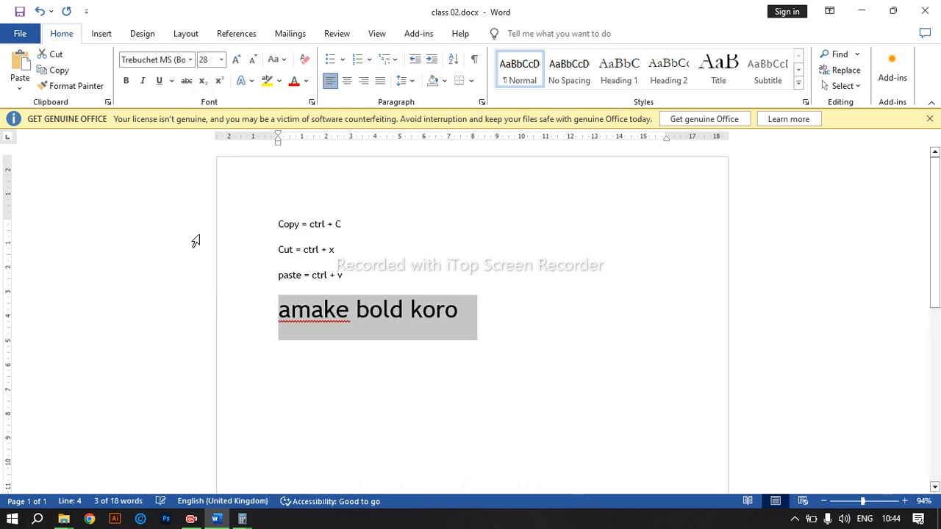
Delete the word "amake" from the start of the line "amake bold koro"
{"action": "left_click", "coordinate": [390, 343]}
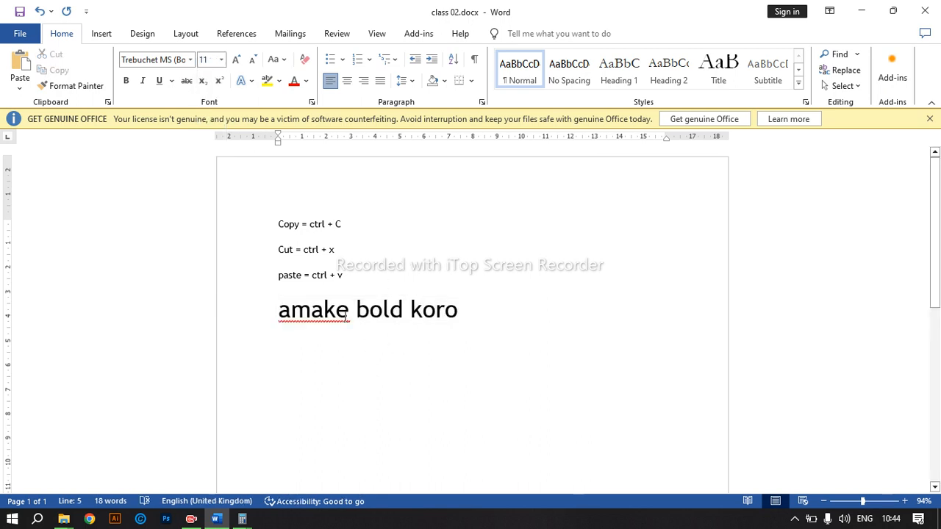
{"action": "left_click_drag", "start_coordinate": [350, 311], "coordinate": [274, 312]}
{"action": "key", "text": "BackSpace"}
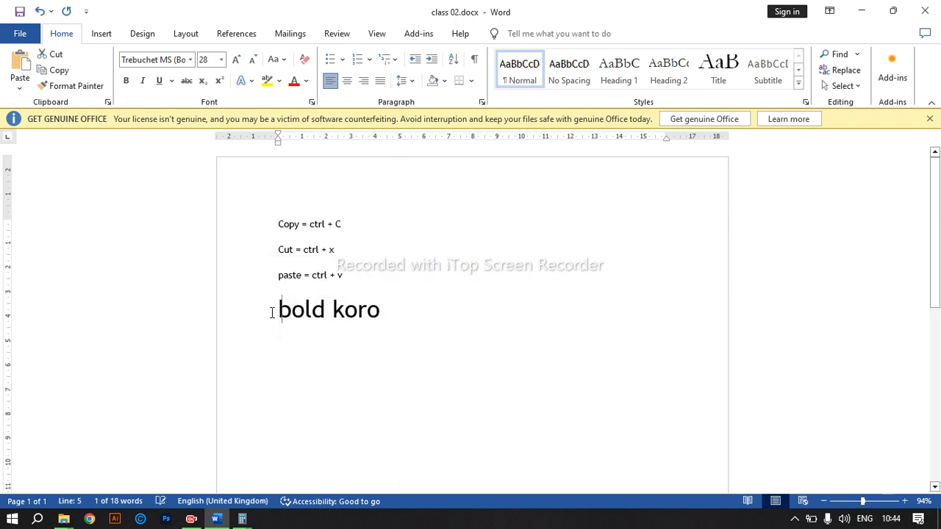
{"action": "left_click", "coordinate": [385, 343]}
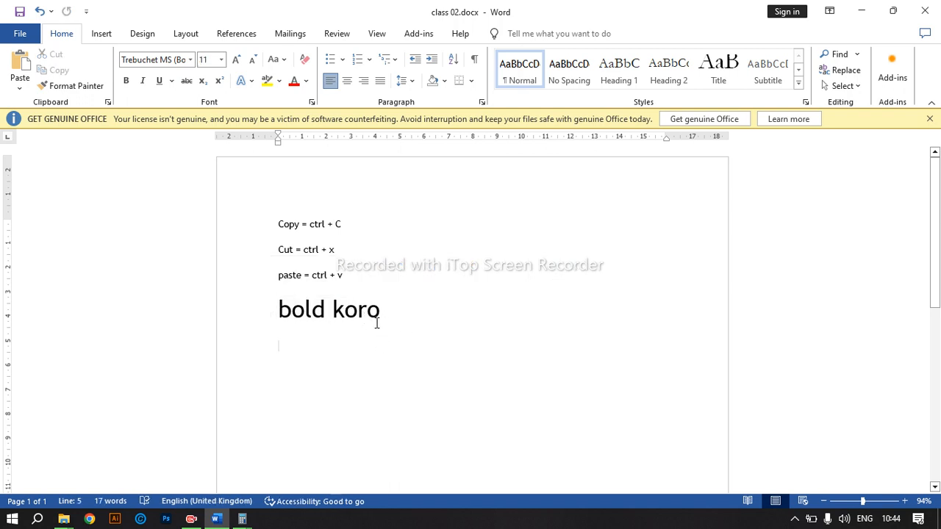
Change the font of the line "bold koro" to Ambystoma Mexicanum
{"action": "left_click_drag", "start_coordinate": [395, 312], "coordinate": [289, 324]}
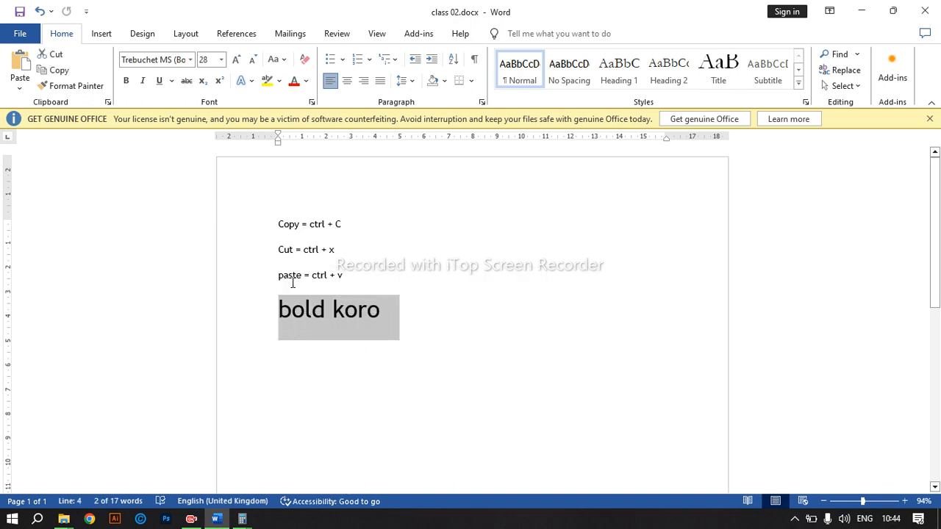
{"action": "left_click_drag", "start_coordinate": [408, 314], "coordinate": [258, 324]}
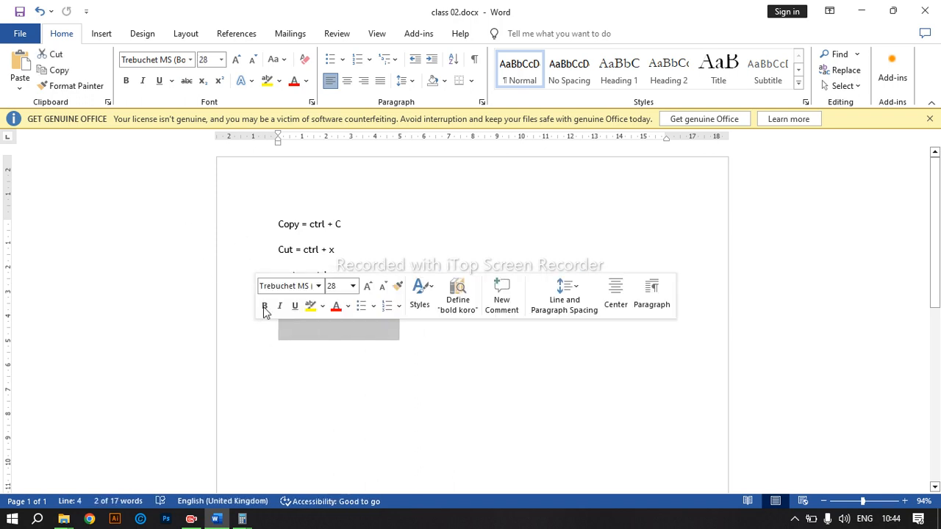
{"action": "left_click", "coordinate": [318, 287]}
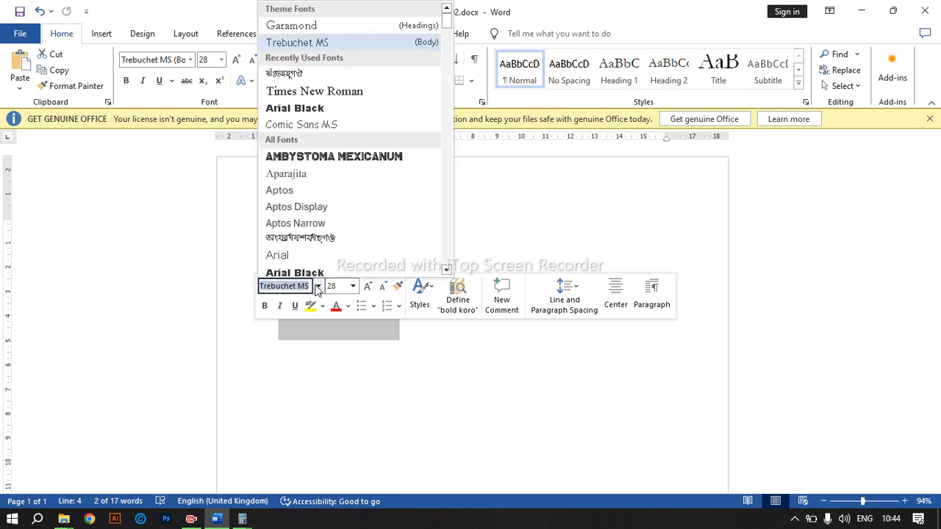
{"action": "left_click", "coordinate": [304, 158]}
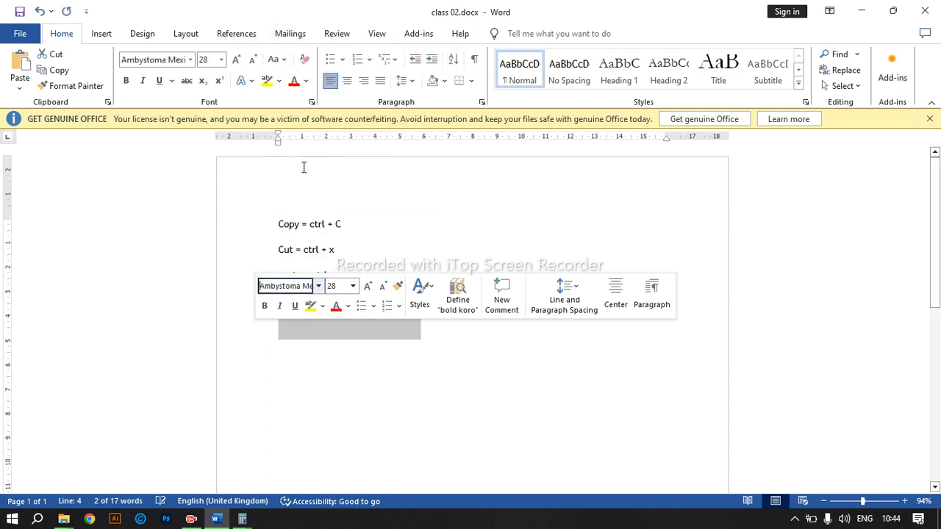
{"action": "left_click", "coordinate": [326, 377]}
Switch the font of the line "bold koro" to Chopsic
{"action": "left_click_drag", "start_coordinate": [404, 309], "coordinate": [270, 316]}
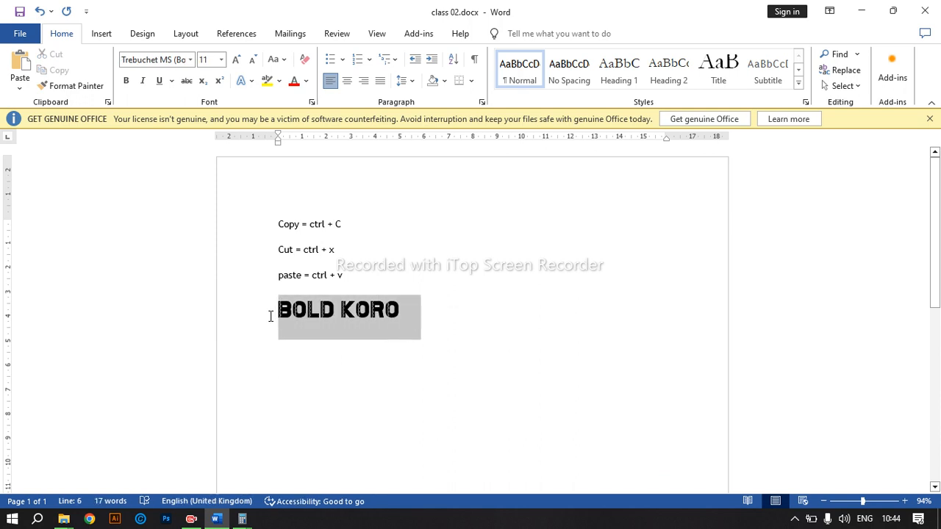
{"action": "left_click", "coordinate": [423, 342]}
{"action": "left_click_drag", "start_coordinate": [412, 310], "coordinate": [274, 313]}
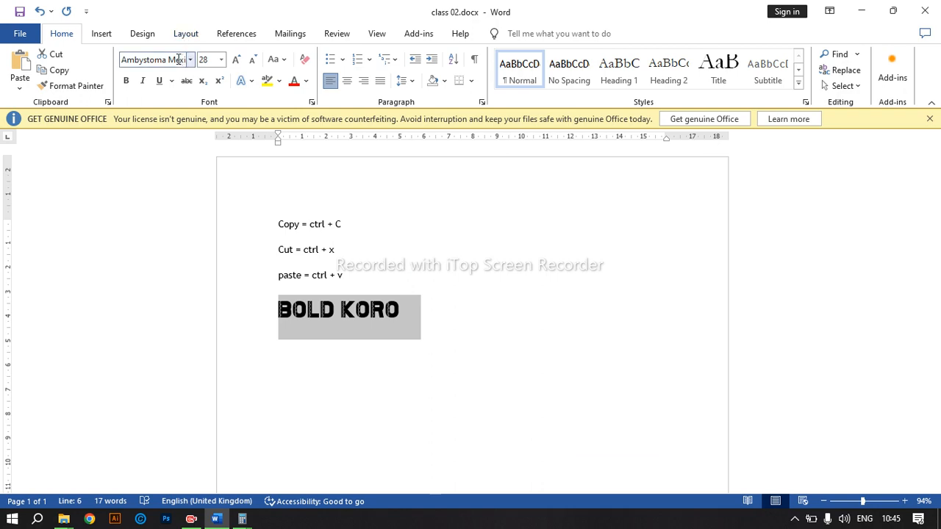
{"action": "scroll", "coordinate": [184, 309], "scroll_direction": "down", "scroll_amount": 12}
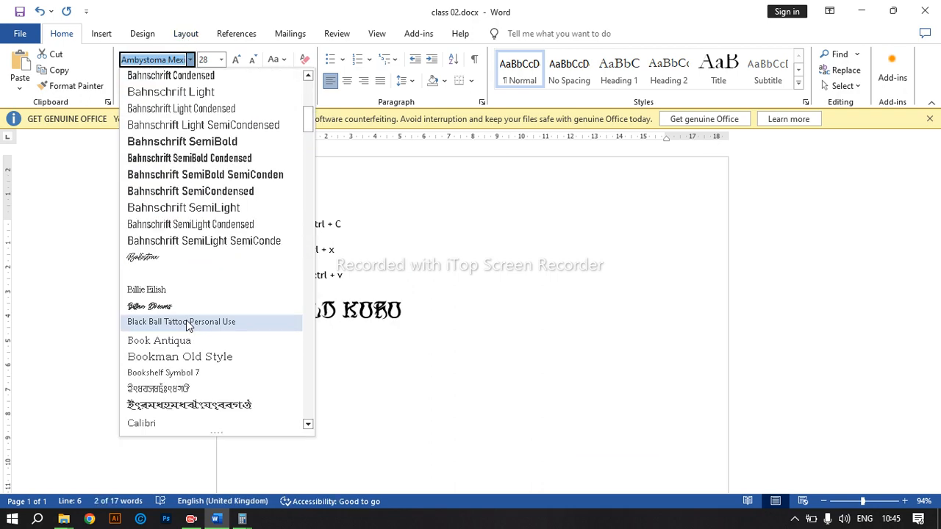
{"action": "left_click", "coordinate": [180, 321]}
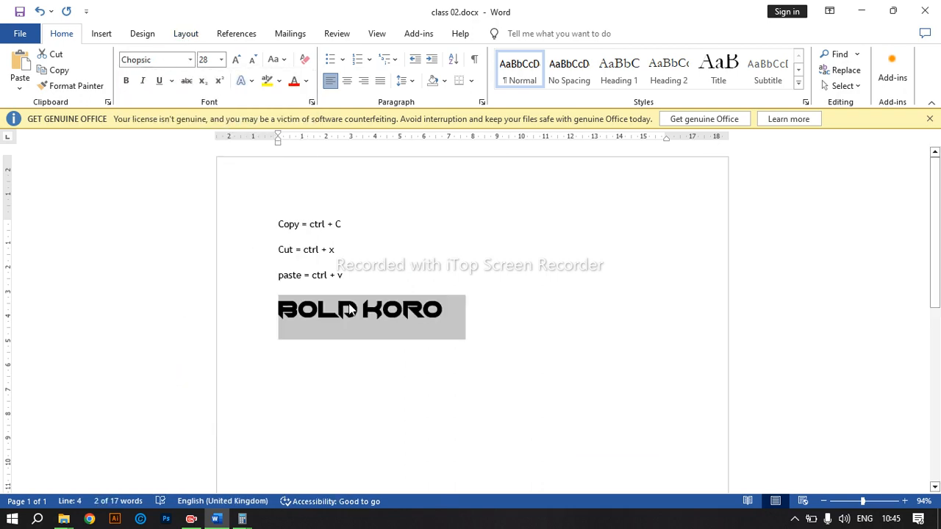
Browse the available fonts and apply a Li Ador Noirrit A variant to the line "bold koro"
{"action": "left_click", "coordinate": [191, 60]}
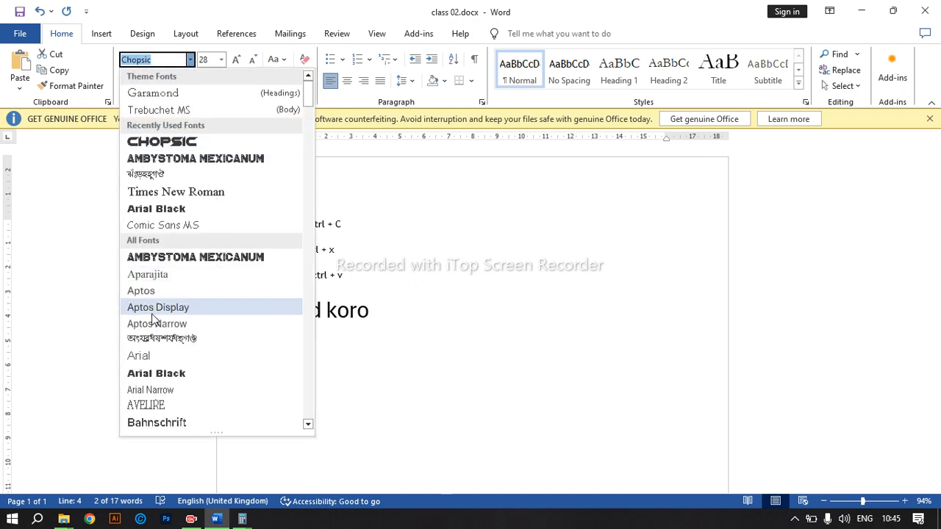
{"action": "scroll", "coordinate": [154, 340], "scroll_direction": "down", "scroll_amount": 10}
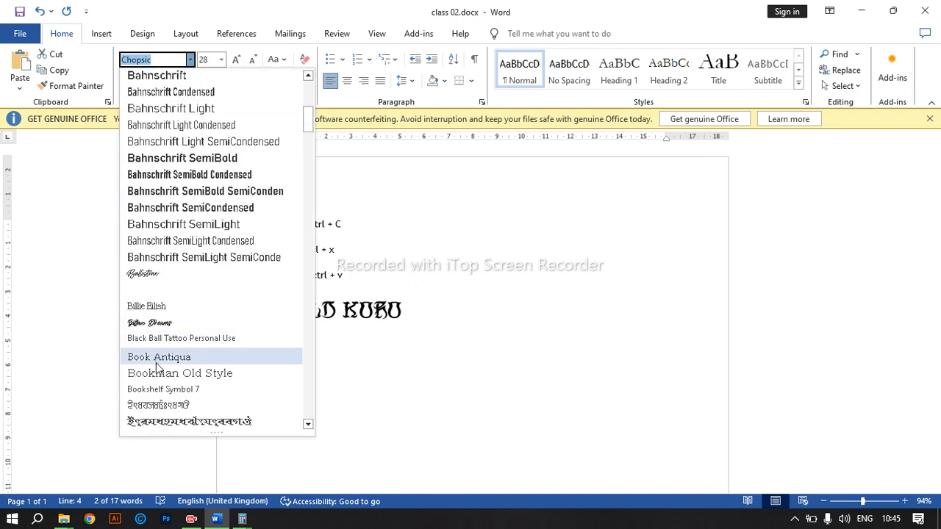
{"action": "scroll", "coordinate": [157, 371], "scroll_direction": "down", "scroll_amount": 15}
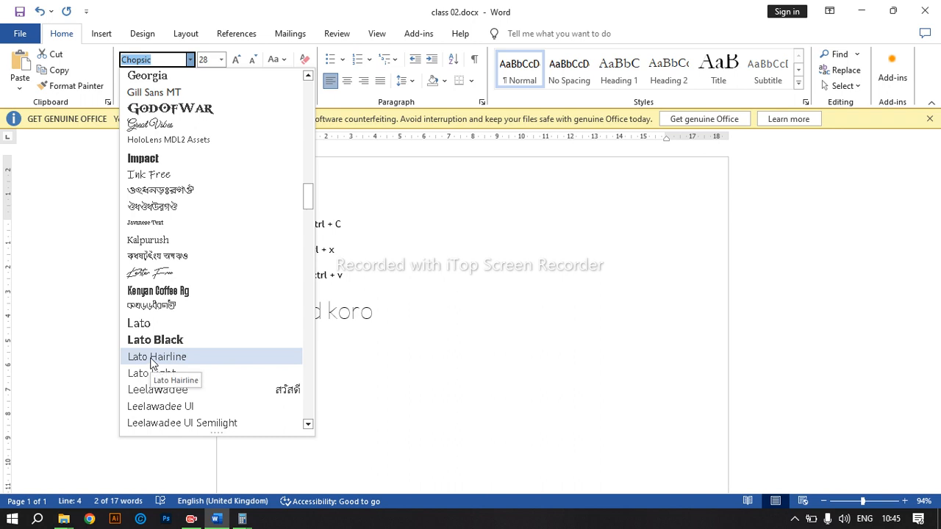
{"action": "scroll", "coordinate": [152, 362], "scroll_direction": "down", "scroll_amount": 5}
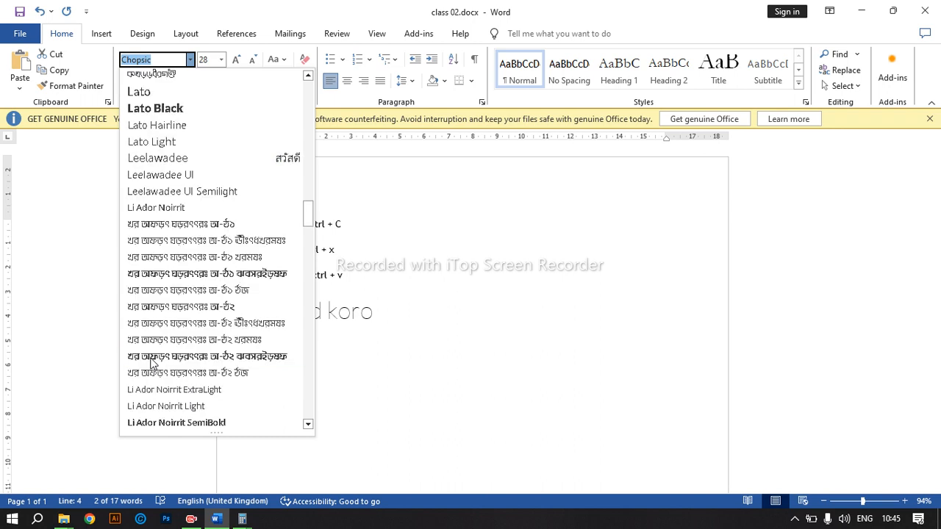
{"action": "left_click", "coordinate": [153, 357]}
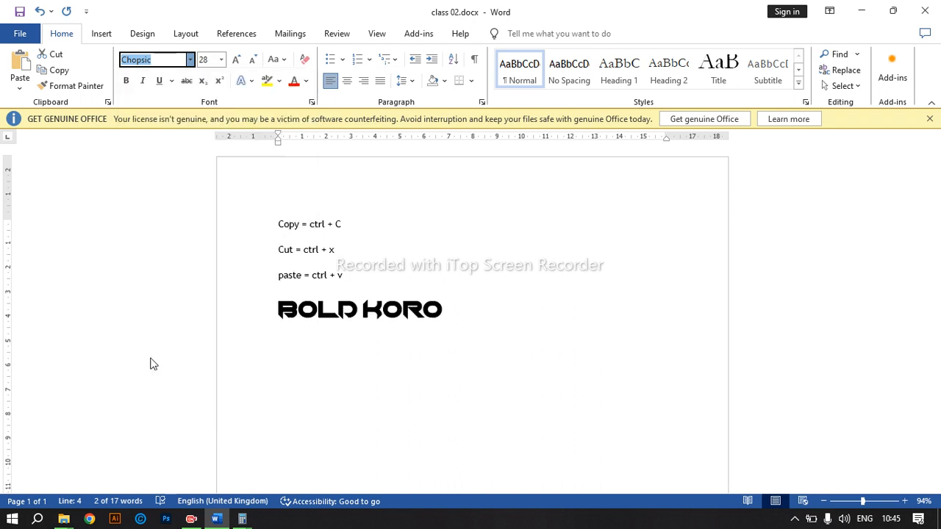
Set the font of the line "bold koro" to Century Gothic
{"action": "left_click", "coordinate": [190, 60]}
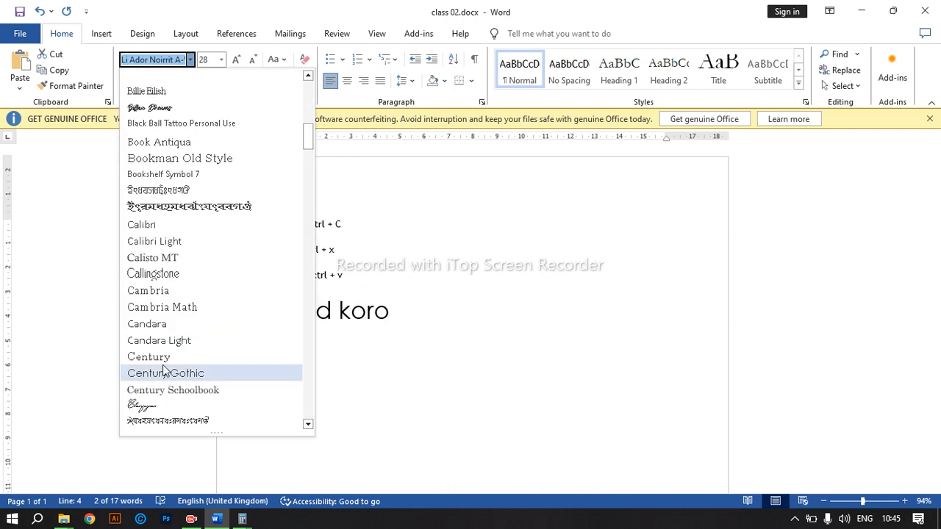
{"action": "left_click", "coordinate": [146, 376]}
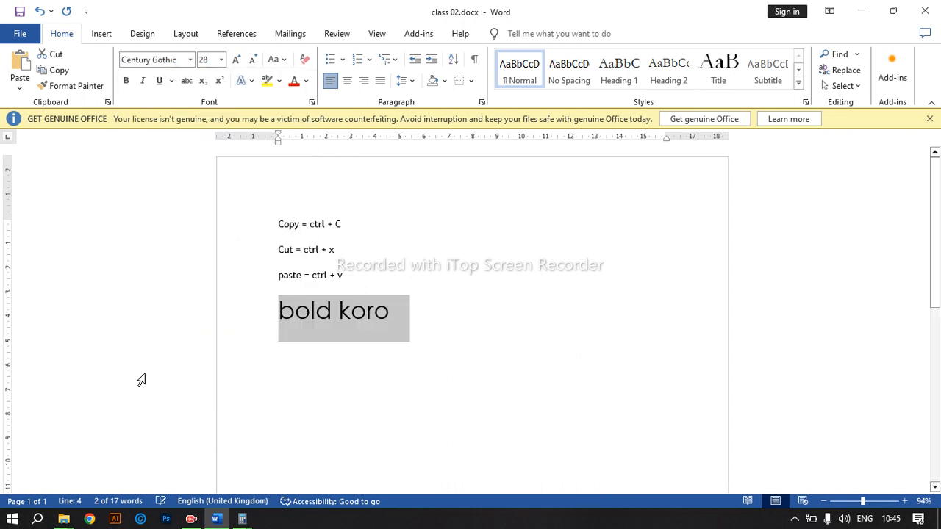
{"action": "left_click", "coordinate": [300, 361]}
Apply bold to only the word "bold" in the line "bold koro" and remove it again
{"action": "left_click_drag", "start_coordinate": [335, 308], "coordinate": [272, 315]}
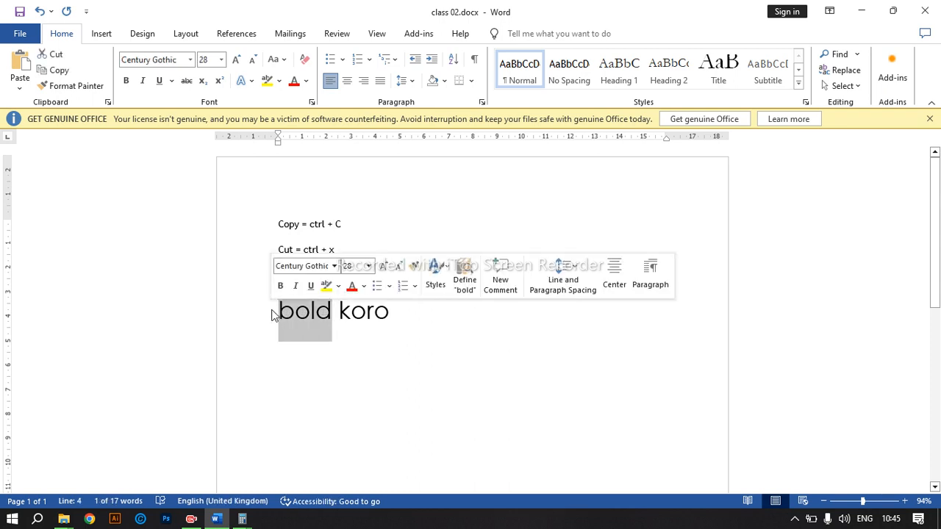
{"action": "key", "text": "ctrl+b"}
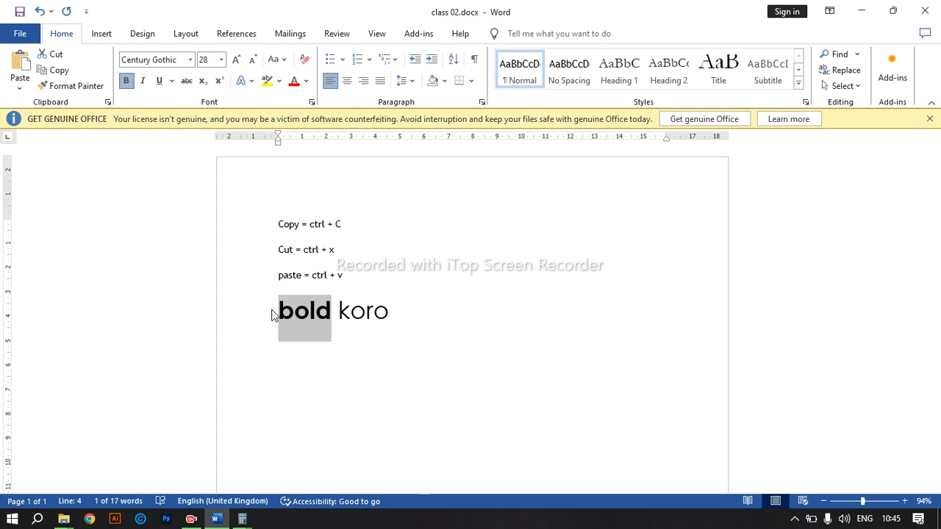
{"action": "left_click", "coordinate": [325, 349]}
{"action": "left_click_drag", "start_coordinate": [331, 308], "coordinate": [278, 310]}
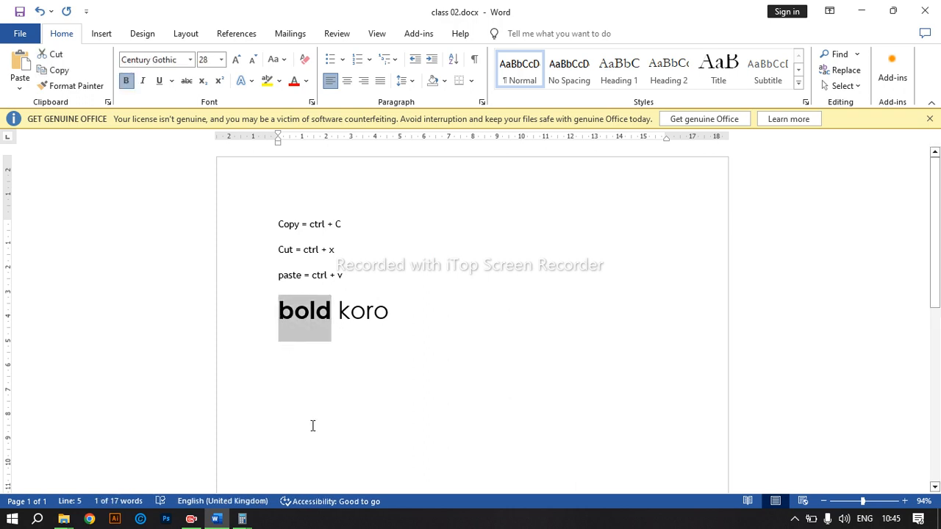
{"action": "key", "text": "ctrl+b"}
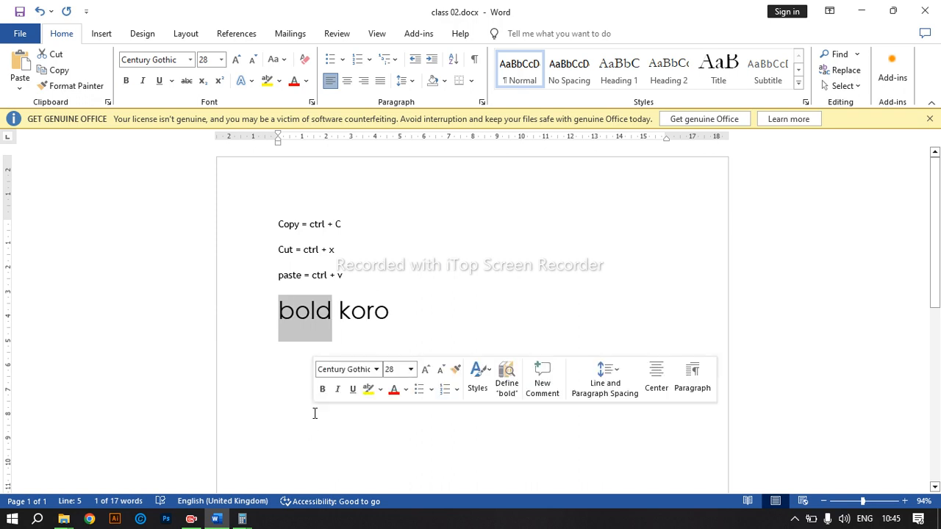
{"action": "left_click", "coordinate": [398, 312]}
Make the first word of the line "bold koro" bold
{"action": "double_click", "coordinate": [315, 312]}
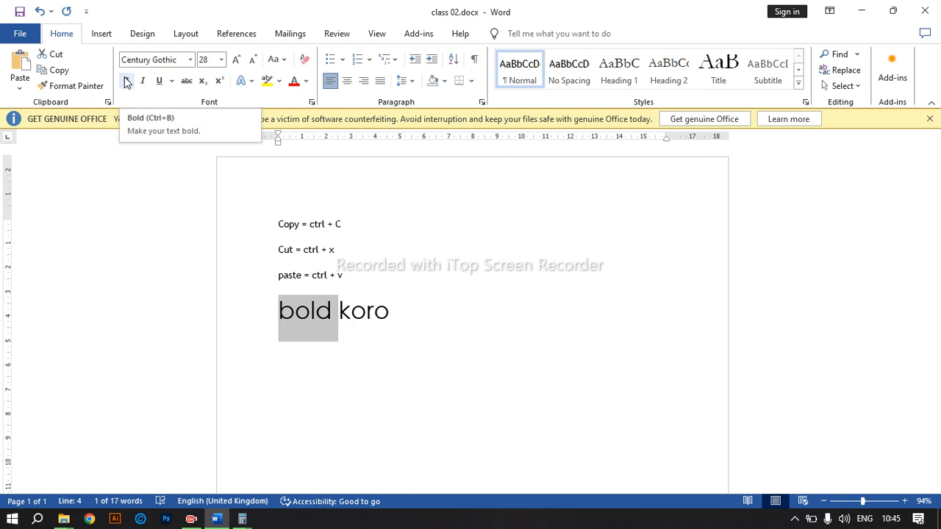
{"action": "left_click", "coordinate": [127, 81]}
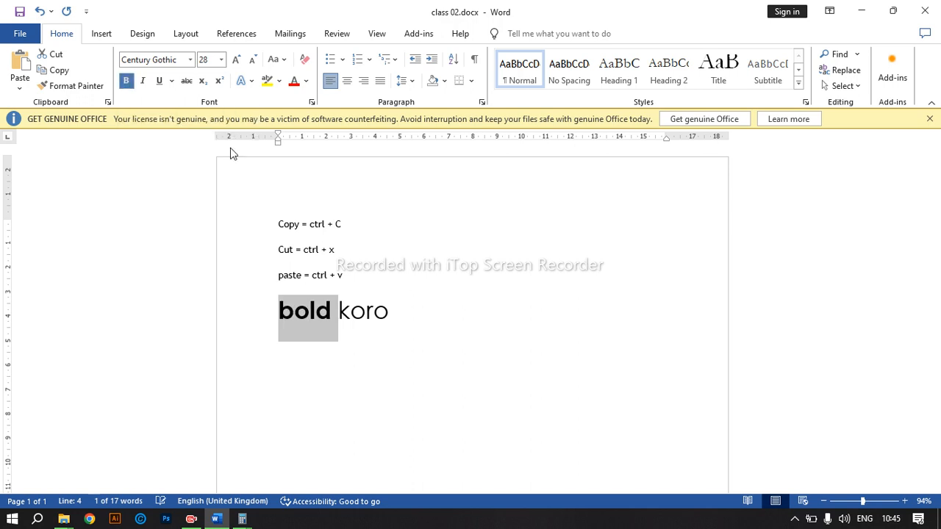
{"action": "left_click", "coordinate": [392, 307]}
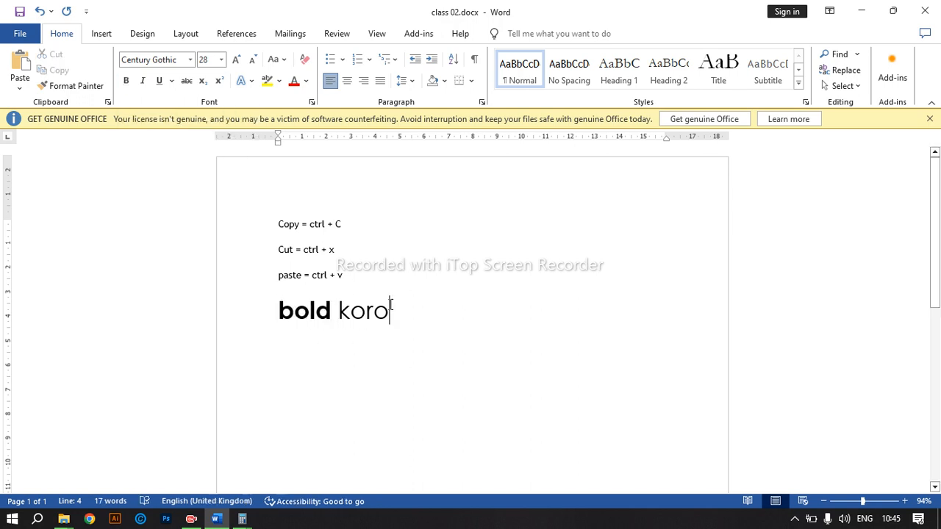
Add a new line reading "italic" below "bold koro" and format it as italic
{"action": "key", "text": "Return"}
{"action": "type", "text": "italic"}
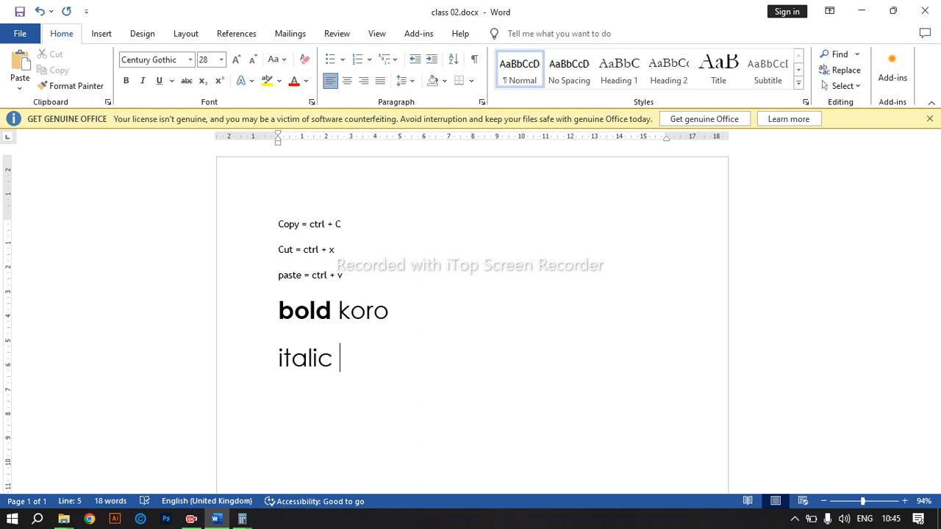
{"action": "triple_click", "coordinate": [307, 366]}
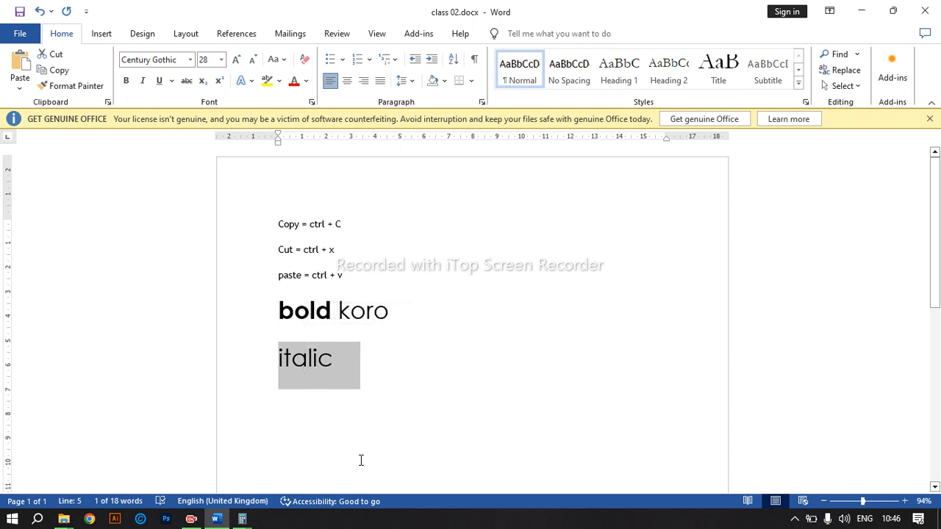
{"action": "key", "text": "ctrl+i"}
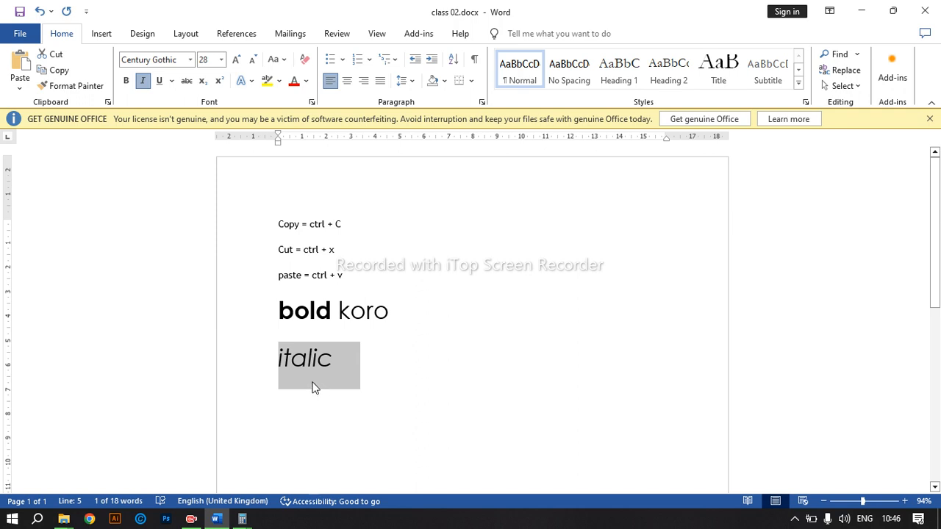
{"action": "left_click", "coordinate": [368, 364]}
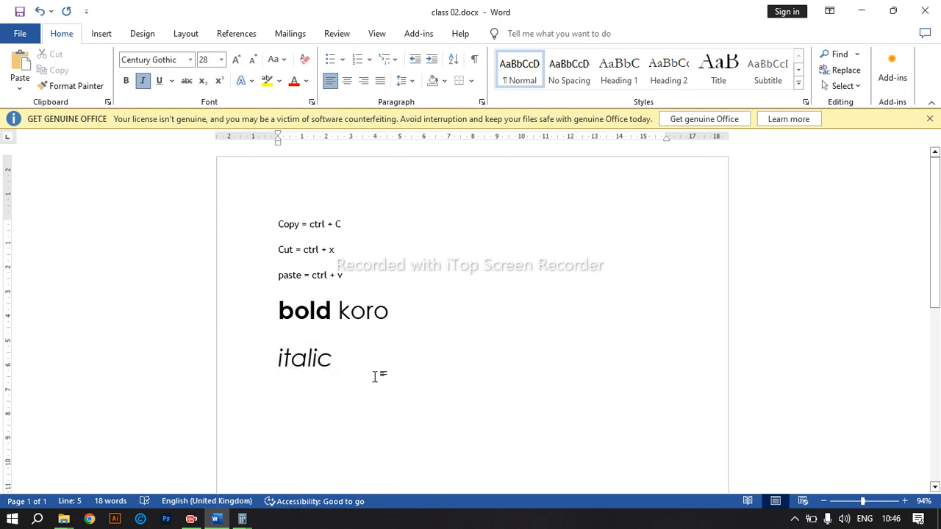
Apply bold to the italicized word "italic" below the line "bold koro"
{"action": "left_click", "coordinate": [332, 310]}
{"action": "left_click_drag", "start_coordinate": [333, 310], "coordinate": [294, 315]}
{"action": "left_click_drag", "start_coordinate": [338, 360], "coordinate": [272, 365]}
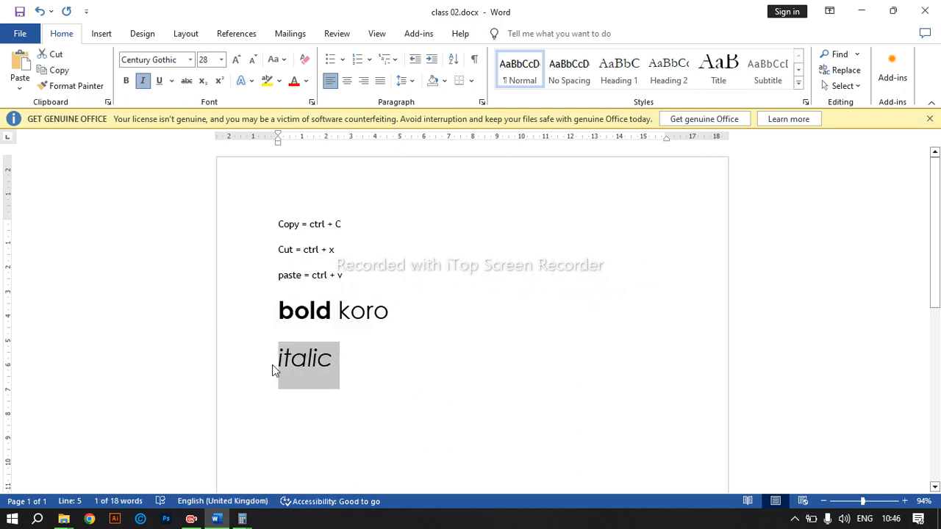
{"action": "key", "text": "ctrl+b"}
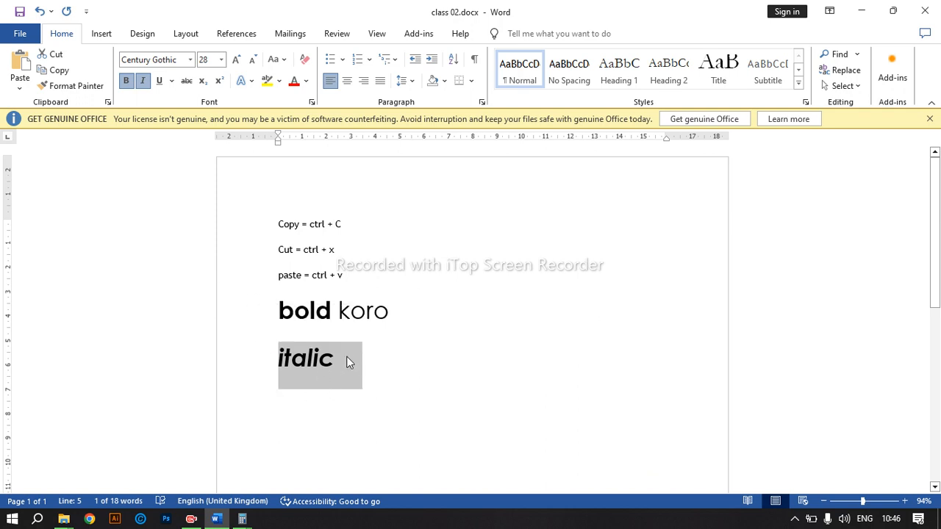
{"action": "left_click", "coordinate": [364, 363]}
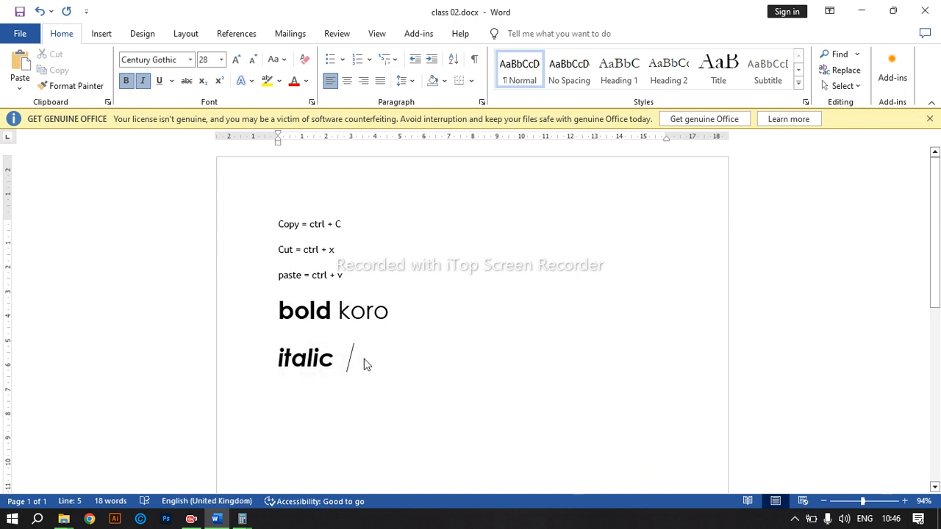
Insert a new line reading "bold = ctrl + B" beneath the paste shortcut
{"action": "left_click", "coordinate": [355, 273]}
{"action": "key", "text": "Return"}
{"action": "type", "text": "b"}
{"action": "type", "text": "old "}
{"action": "type", "text": "\\="}
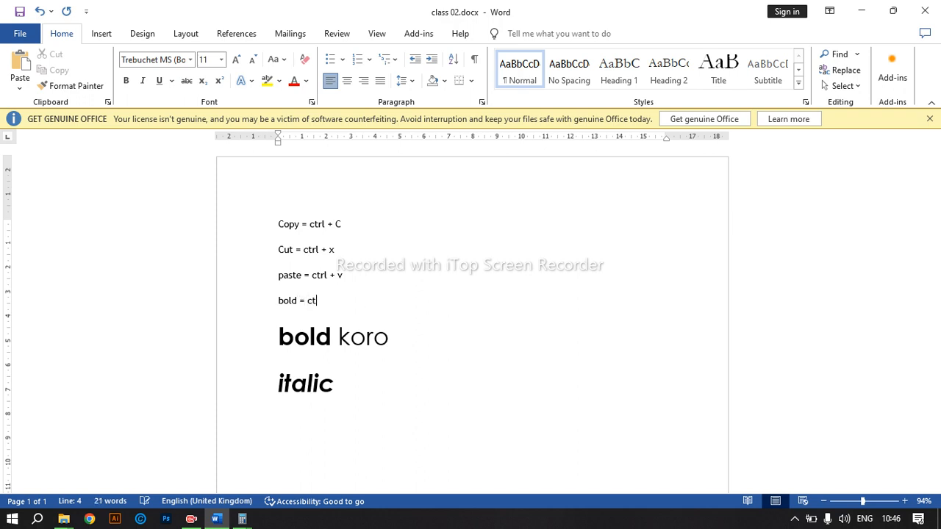
{"action": "type", "text": "ctrl +m"}
{"action": "key", "text": "BackSpace"}
{"action": "key", "text": "BackSpace"}
Add the line "italic = ctrl + i" beneath the bold shortcut
{"action": "key", "text": "Return"}
{"action": "type", "text": "italic"}
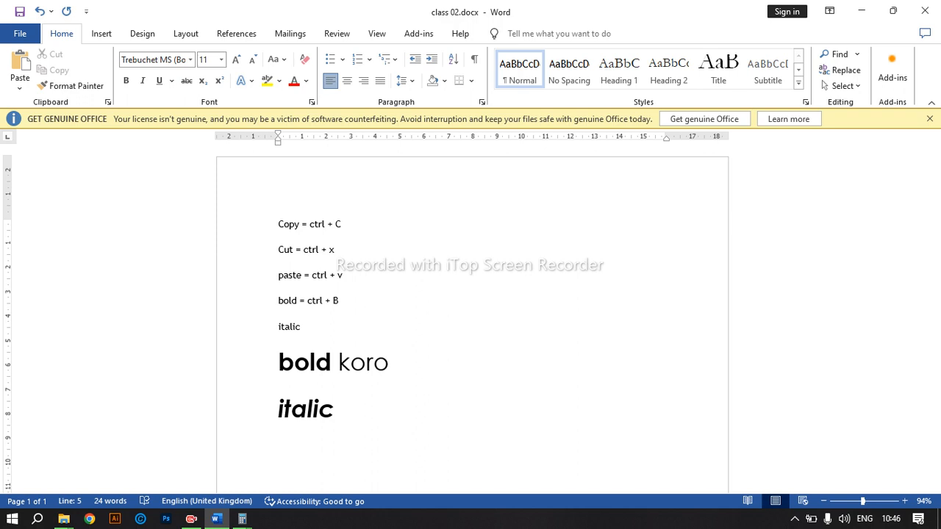
{"action": "type", "text": " = ctrl"}
{"action": "scroll", "coordinate": [492, 361], "scroll_direction": "down", "scroll_amount": 3}
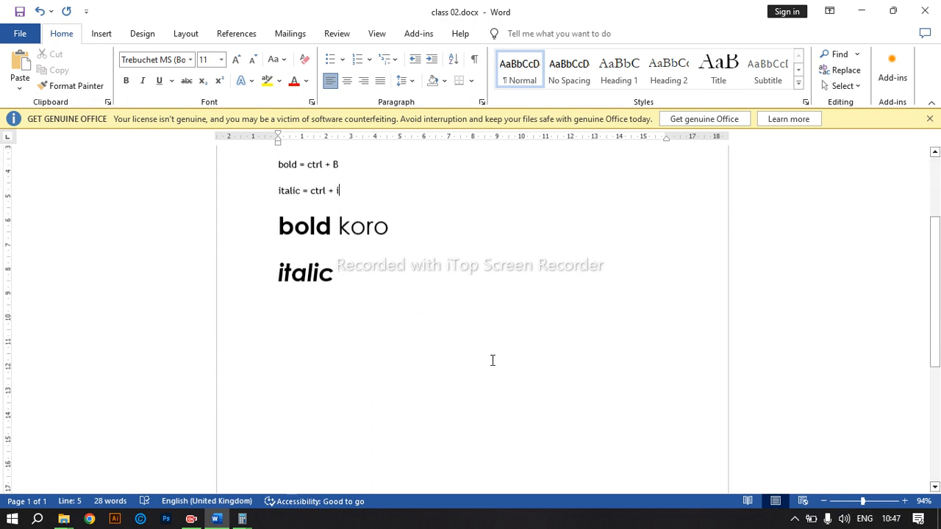
Start a new line below "italic" with bold and italic formatting turned off
{"action": "left_click", "coordinate": [355, 267]}
{"action": "double_click", "coordinate": [345, 294]}
{"action": "key", "text": "Return"}
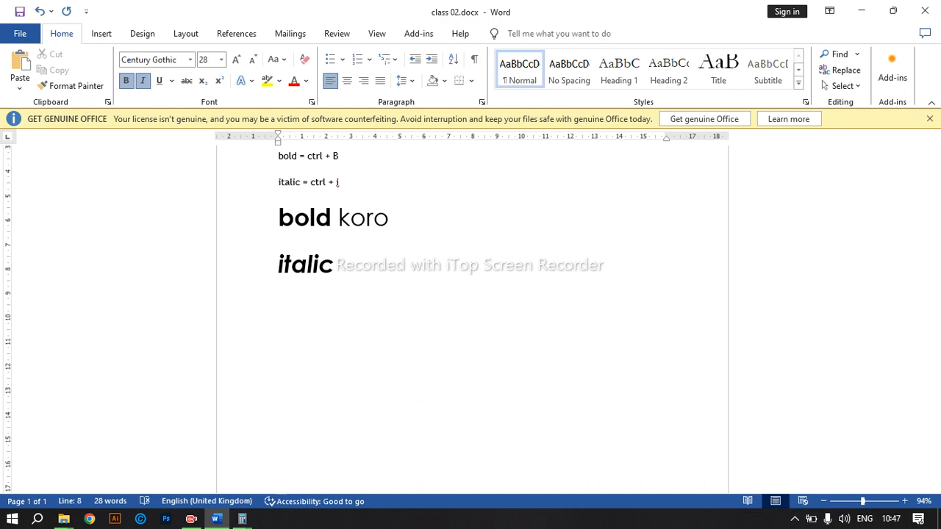
{"action": "left_click", "coordinate": [142, 80]}
{"action": "left_click", "coordinate": [127, 82]}
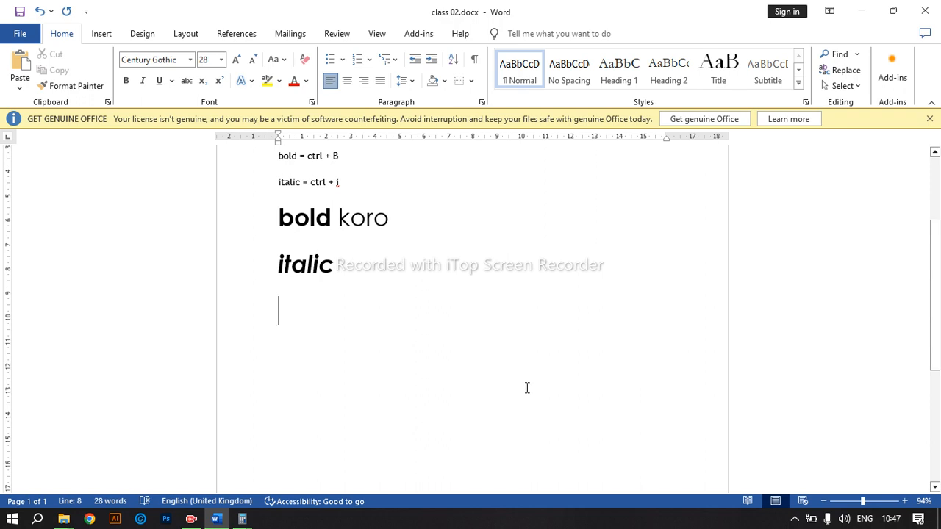
Write "skill and technology" on the new line below "italic"
{"action": "type", "text": "sko"}
{"action": "key", "text": "BackSpace"}
{"action": "type", "text": "i"}
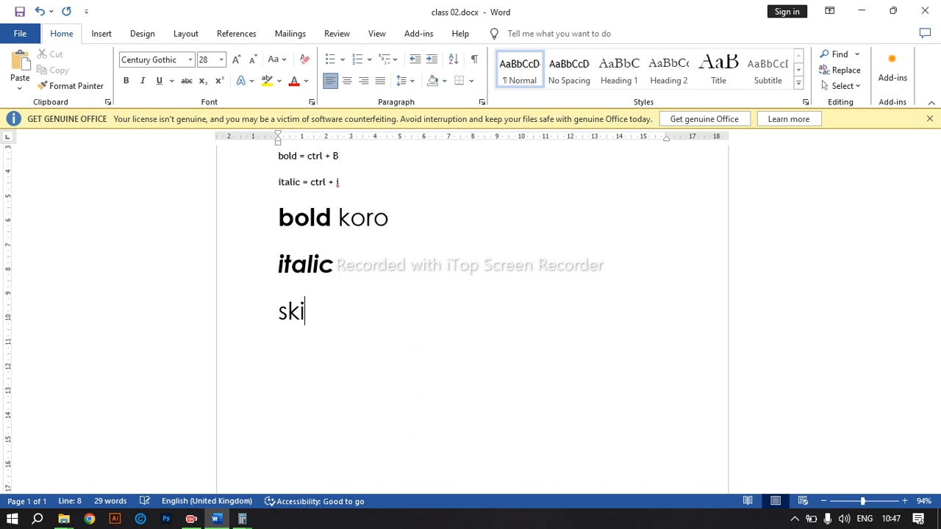
{"action": "type", "text": "ll and  "}
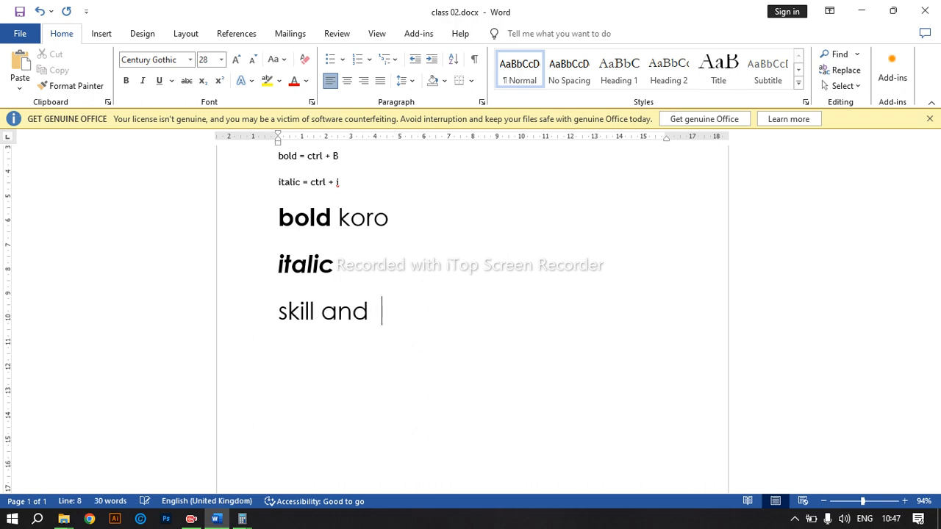
{"action": "type", "text": "technoo"}
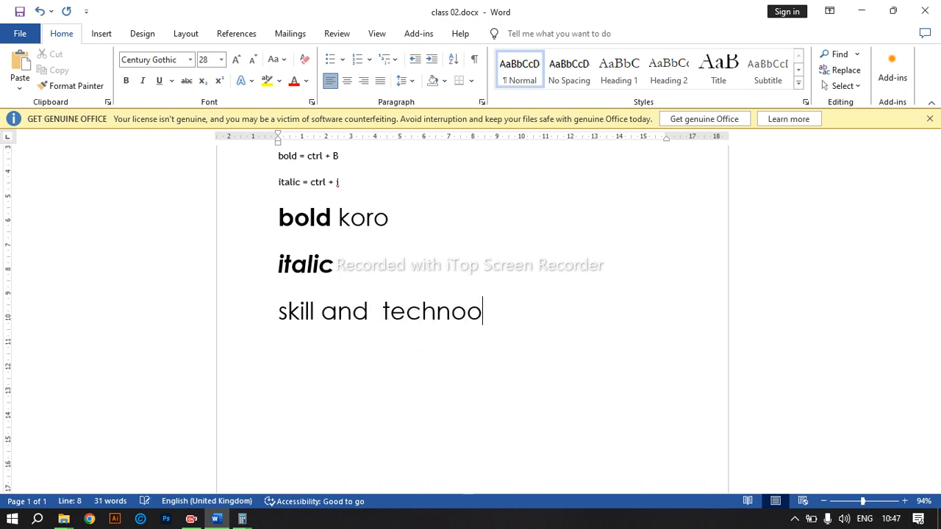
{"action": "key", "text": "BackSpace"}
{"action": "type", "text": "logy"}
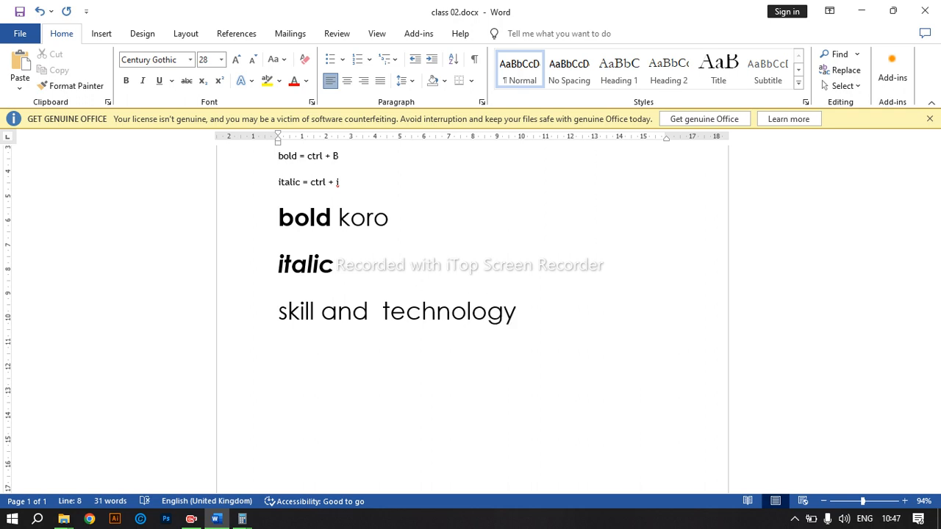
{"action": "left_click_drag", "start_coordinate": [538, 312], "coordinate": [267, 317]}
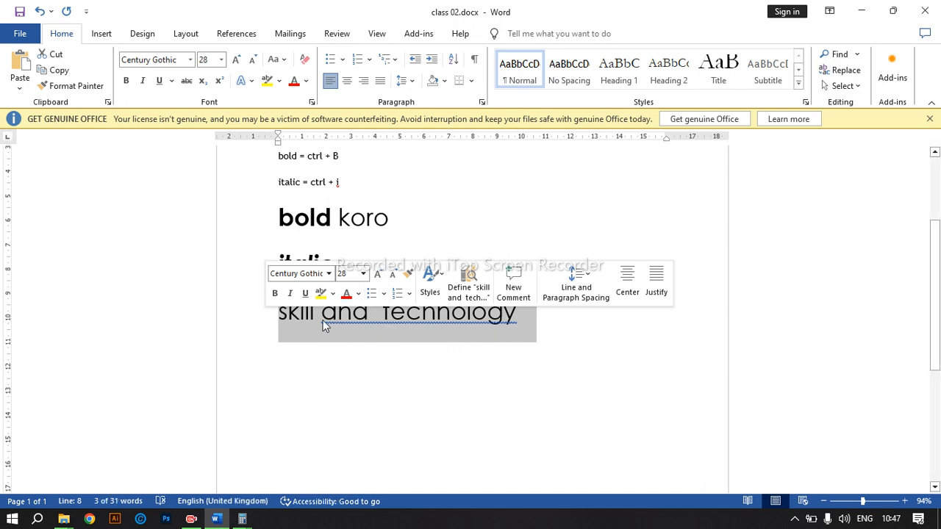
{"action": "left_click", "coordinate": [431, 370]}
{"action": "left_click_drag", "start_coordinate": [540, 313], "coordinate": [280, 321]}
{"action": "left_click", "coordinate": [316, 362]}
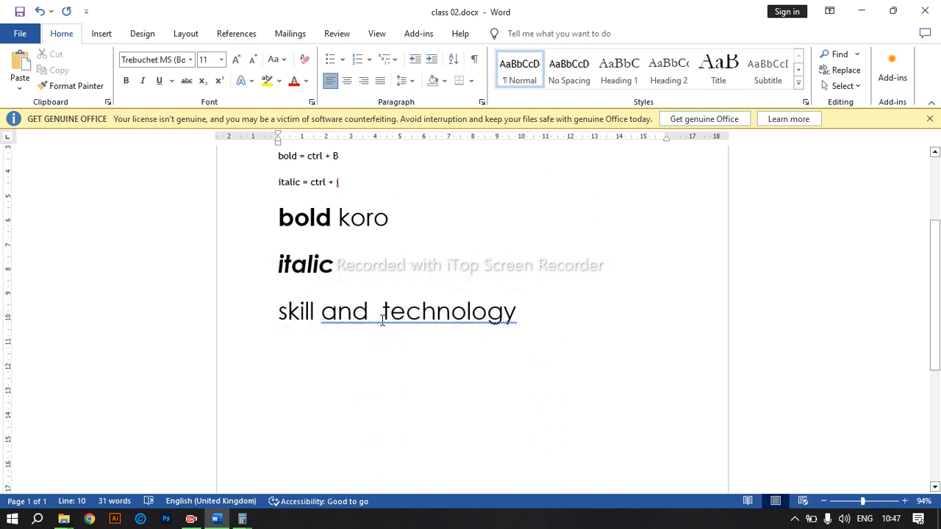
{"action": "triple_click", "coordinate": [381, 314]}
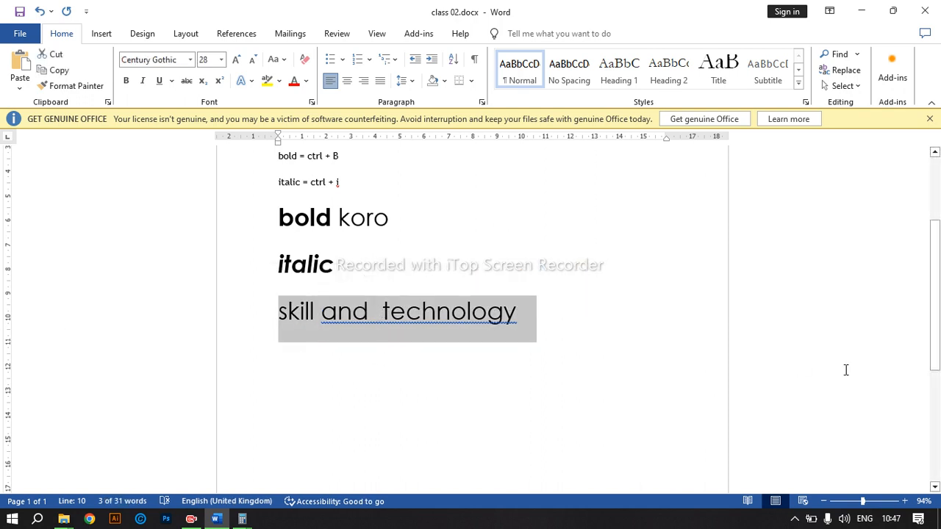
{"action": "left_click", "coordinate": [556, 432]}
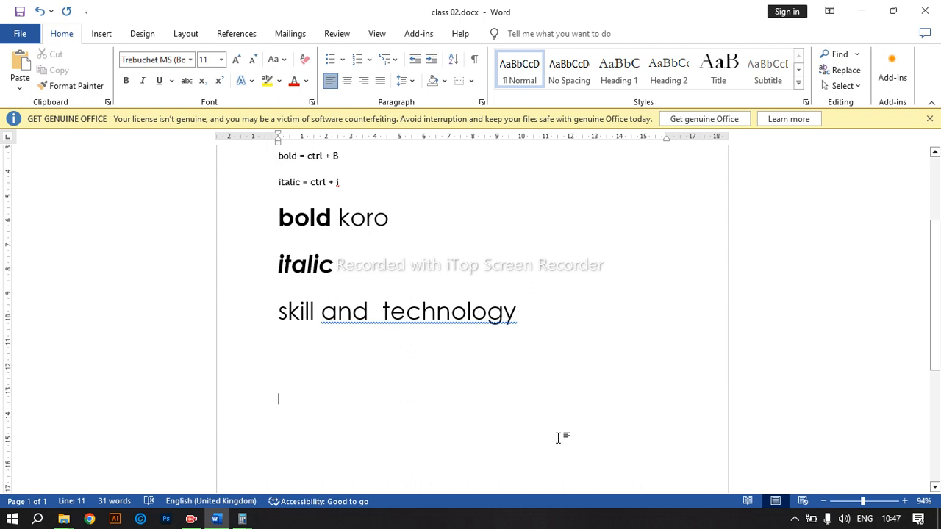
Underline the word "skill" in the "skill and technology" line
{"action": "key", "text": "ctrl+u"}
{"action": "left_click", "coordinate": [355, 318]}
{"action": "left_click_drag", "start_coordinate": [318, 316], "coordinate": [259, 321]}
{"action": "key", "text": "ctrl+u"}
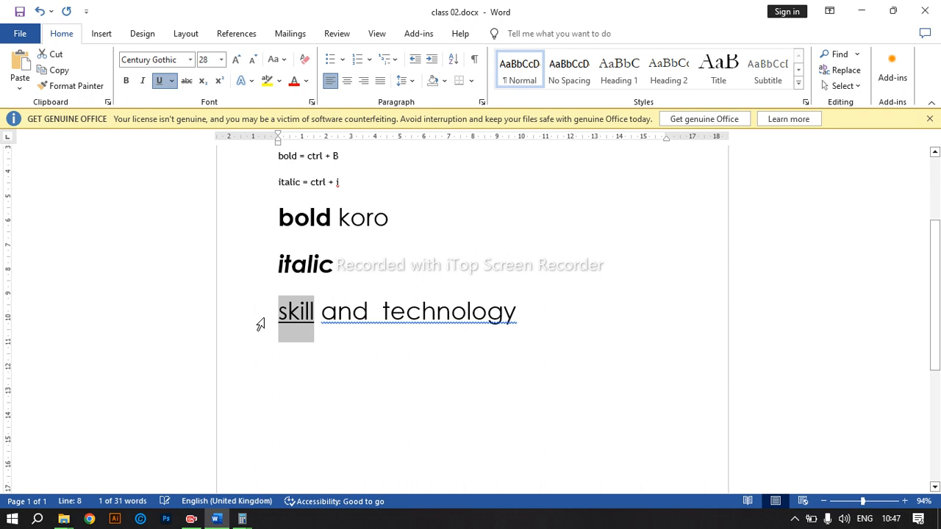
Apply a single underline to the whole "skill and technology" line
{"action": "left_click", "coordinate": [407, 366]}
{"action": "left_click_drag", "start_coordinate": [552, 316], "coordinate": [258, 317]}
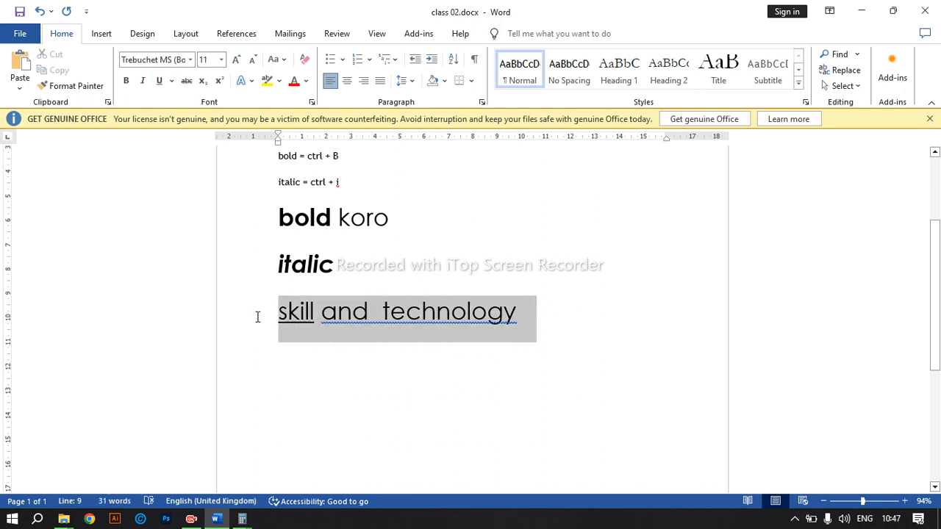
{"action": "left_click", "coordinate": [158, 81]}
{"action": "left_click", "coordinate": [159, 81]}
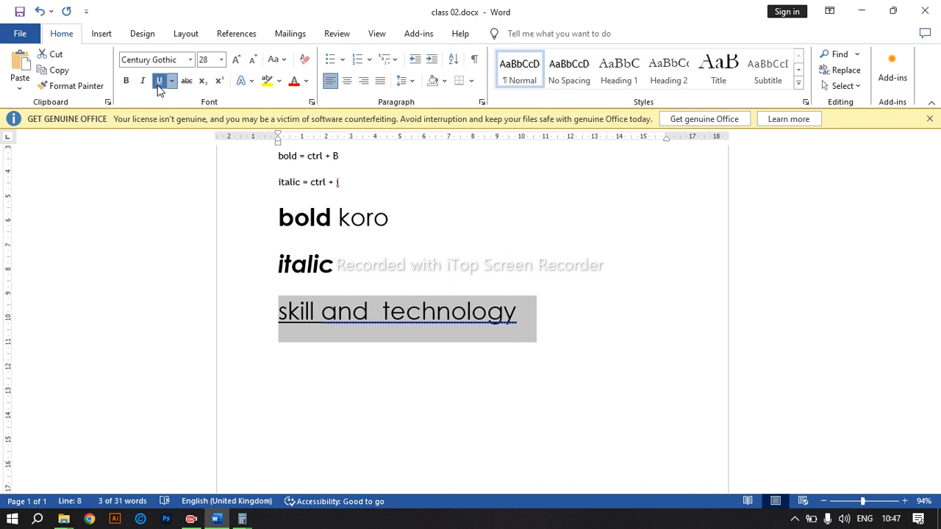
{"action": "left_click", "coordinate": [544, 331]}
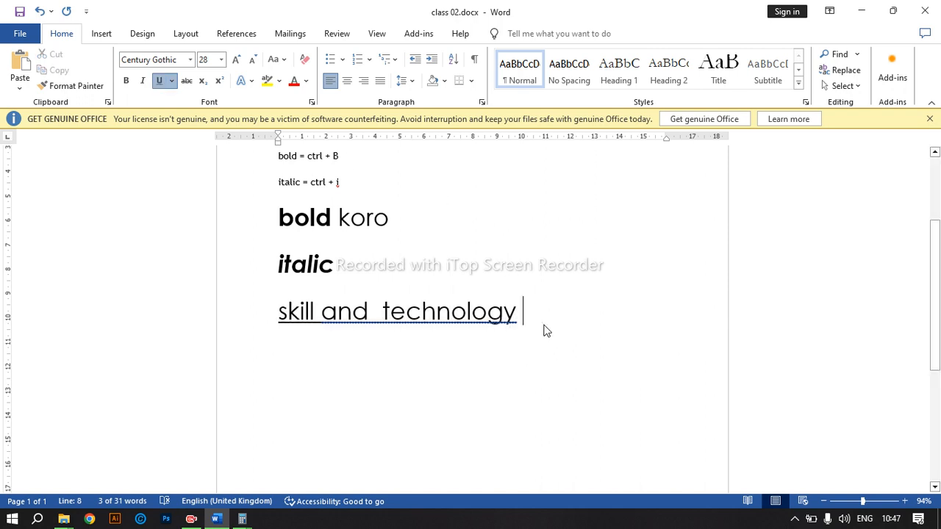
Change the underline style of the "skill and technology" line to a double wavy line
{"action": "left_click", "coordinate": [500, 323]}
{"action": "left_click_drag", "start_coordinate": [522, 316], "coordinate": [270, 337]}
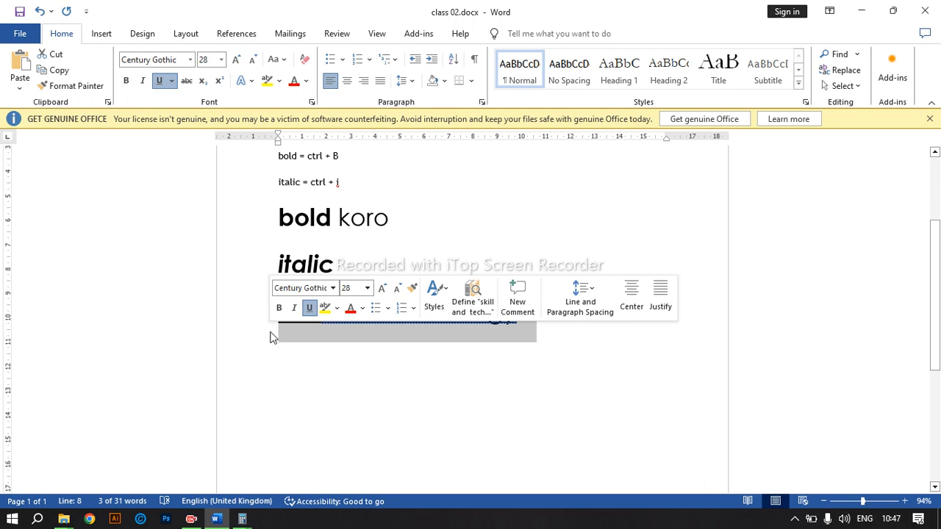
{"action": "left_click", "coordinate": [173, 83]}
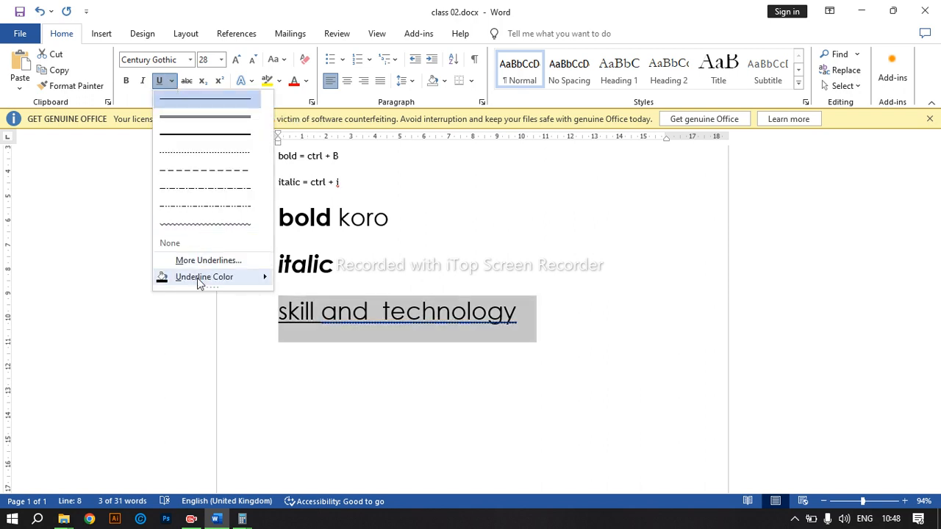
{"action": "mouse_move", "coordinate": [205, 279]}
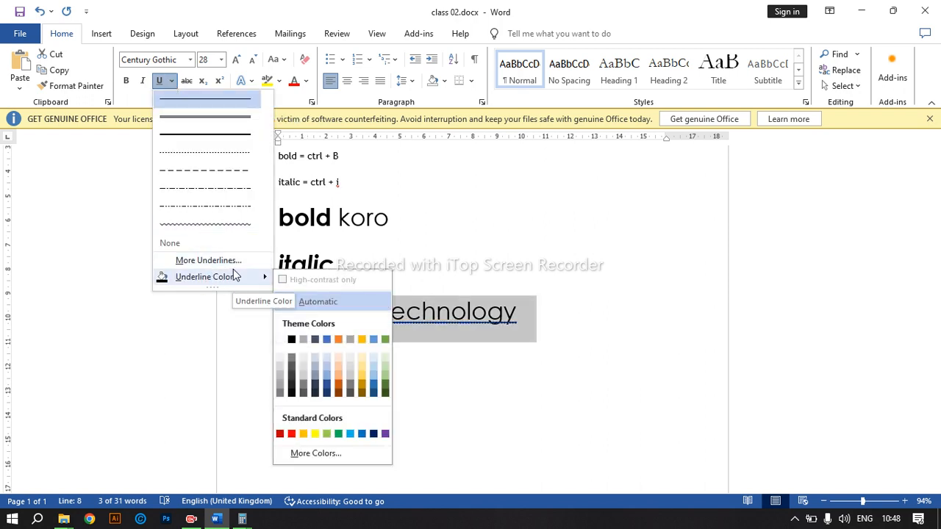
{"action": "left_click", "coordinate": [209, 260]}
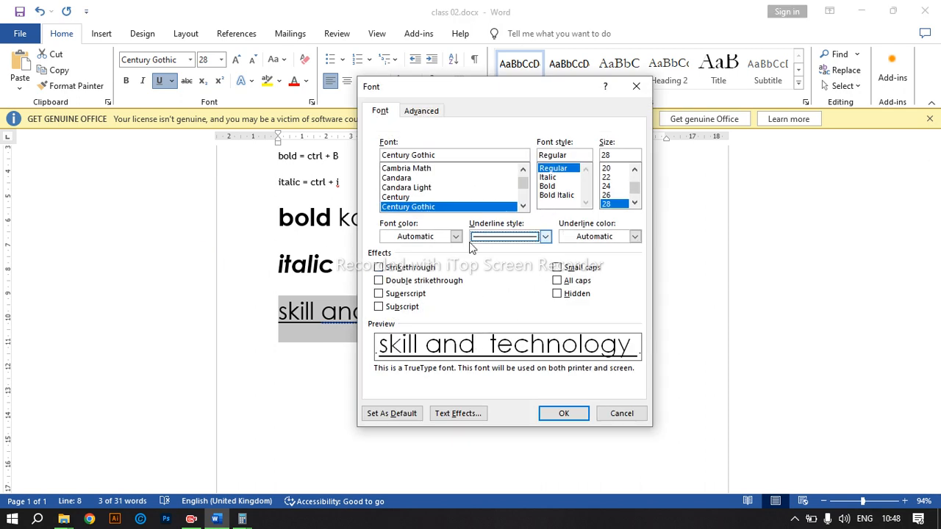
{"action": "left_click", "coordinate": [545, 237]}
{"action": "scroll", "coordinate": [512, 305], "scroll_direction": "down", "scroll_amount": 1}
{"action": "scroll", "coordinate": [512, 305], "scroll_direction": "down", "scroll_amount": 3}
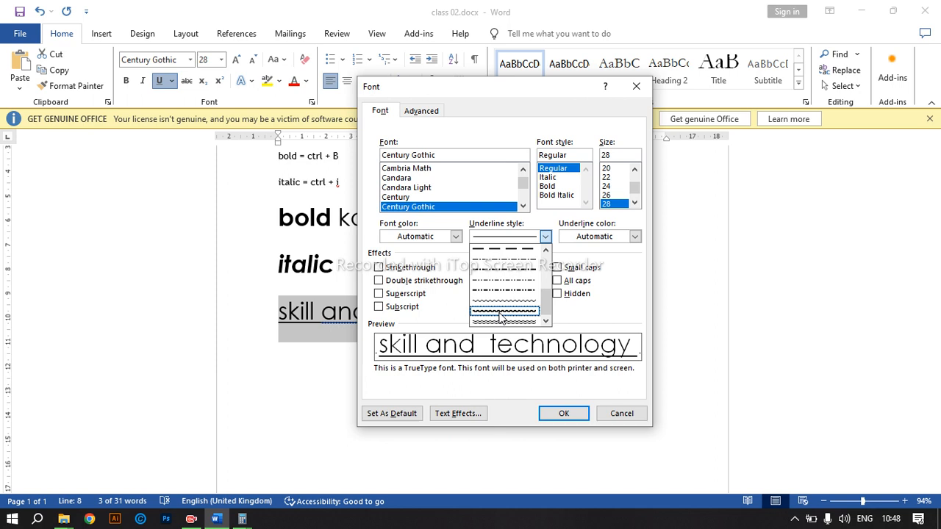
{"action": "left_click", "coordinate": [501, 313]}
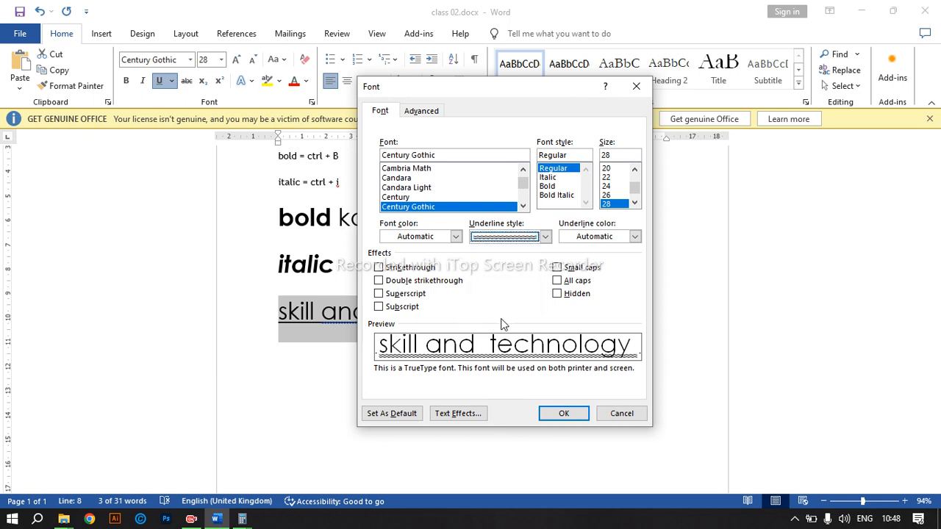
{"action": "left_click", "coordinate": [564, 414]}
{"action": "left_click", "coordinate": [365, 351]}
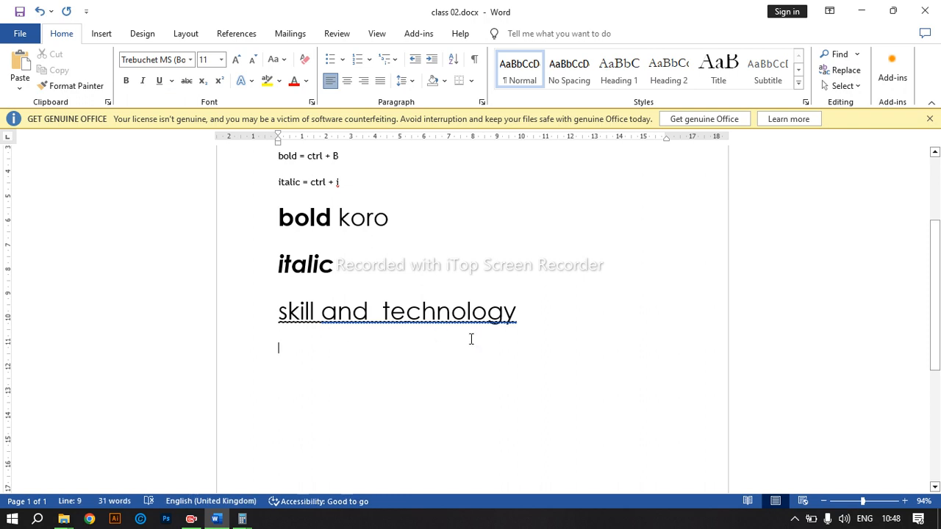
Set the underline color of "skill and technology" to a light orange theme color
{"action": "left_click_drag", "start_coordinate": [558, 332], "coordinate": [237, 322]}
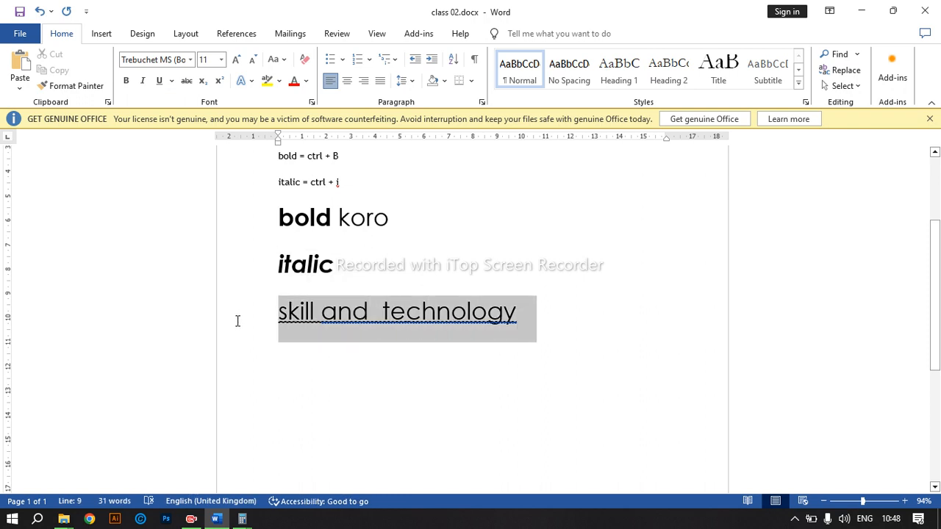
{"action": "left_click", "coordinate": [171, 81]}
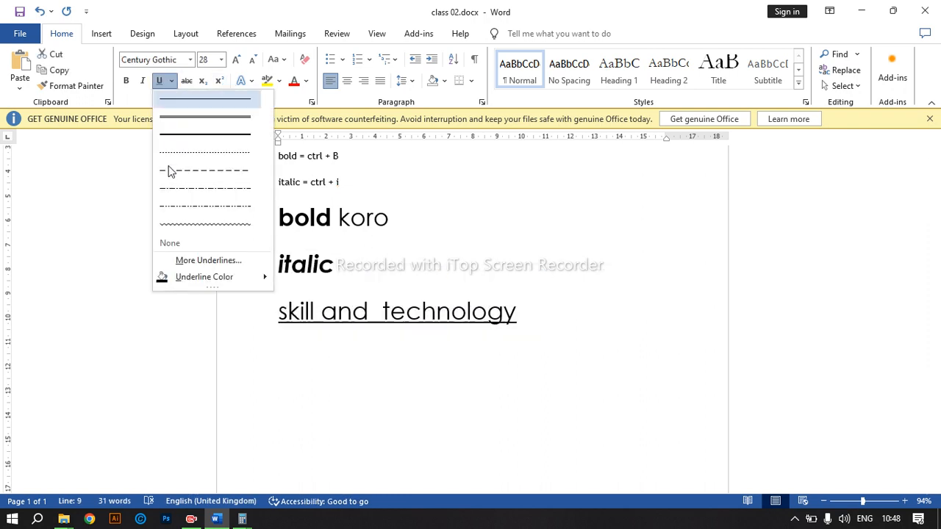
{"action": "mouse_move", "coordinate": [222, 279]}
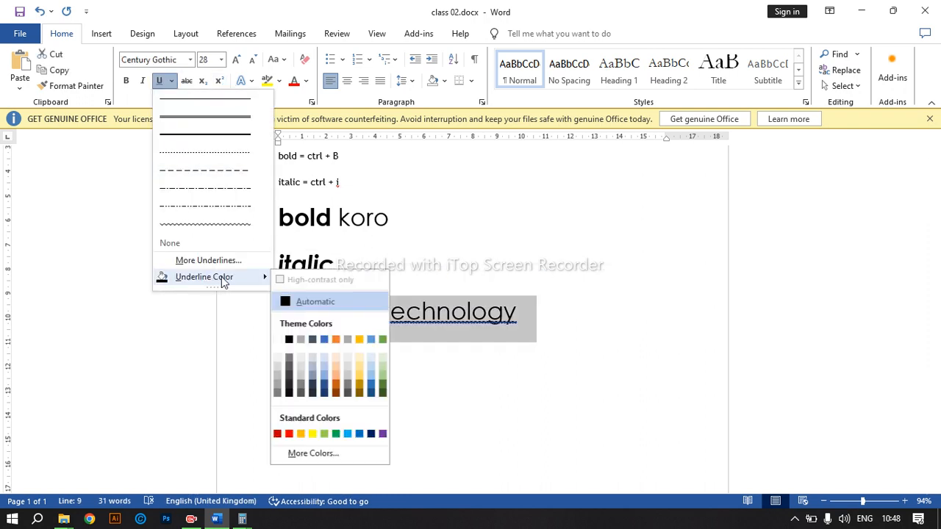
{"action": "left_click", "coordinate": [337, 368]}
{"action": "left_click", "coordinate": [379, 363]}
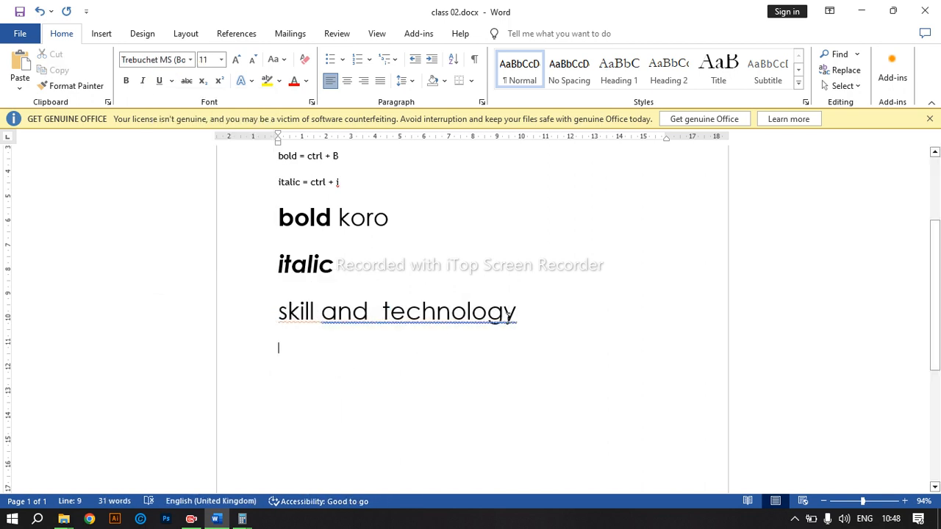
Remove the trailing space after the word "technology", keeping the word fully spelled
{"action": "left_click_drag", "start_coordinate": [381, 310], "coordinate": [468, 323]}
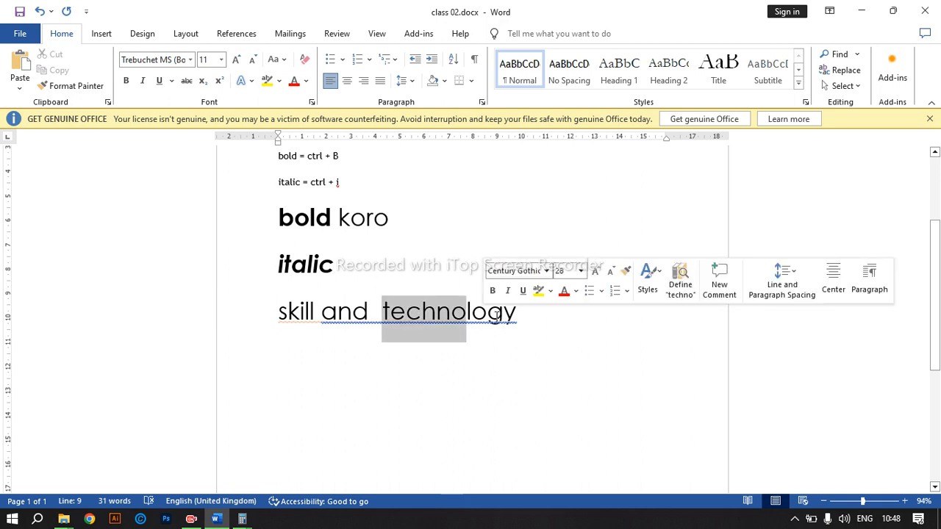
{"action": "left_click", "coordinate": [528, 326]}
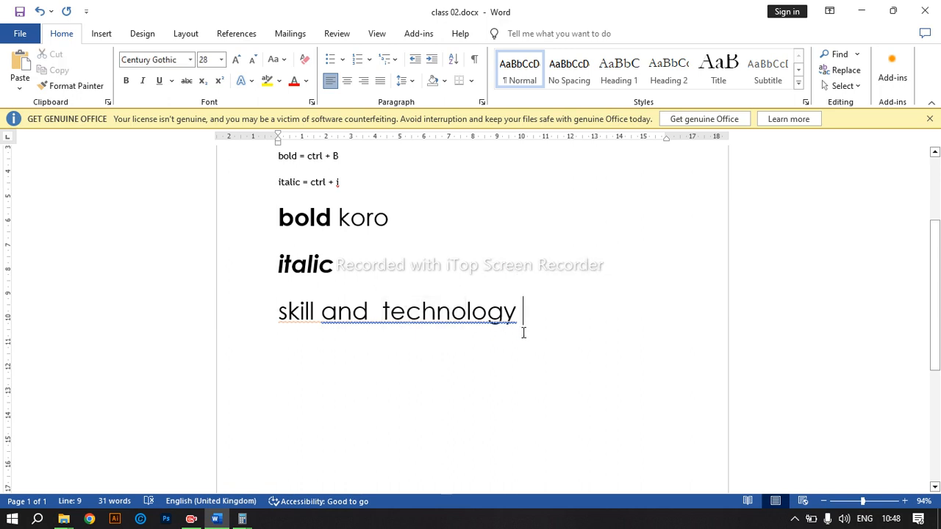
{"action": "scroll", "coordinate": [411, 349], "scroll_direction": "up", "scroll_amount": 4, "text": "ctrl"}
{"action": "left_click_drag", "start_coordinate": [551, 316], "coordinate": [176, 336]}
{"action": "left_click", "coordinate": [418, 345]}
{"action": "left_click", "coordinate": [558, 315]}
{"action": "key", "text": "BackSpace"}
{"action": "key", "text": "BackSpace"}
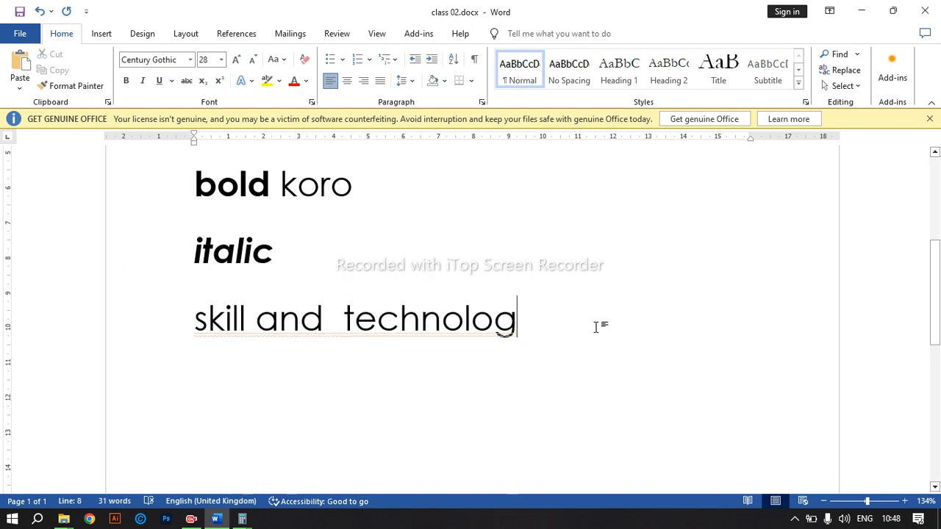
{"action": "type", "text": "y"}
Change the underline style of the whole "skill and technology" line to a thick single wavy line in the font settings
{"action": "left_click_drag", "start_coordinate": [565, 336], "coordinate": [160, 336]}
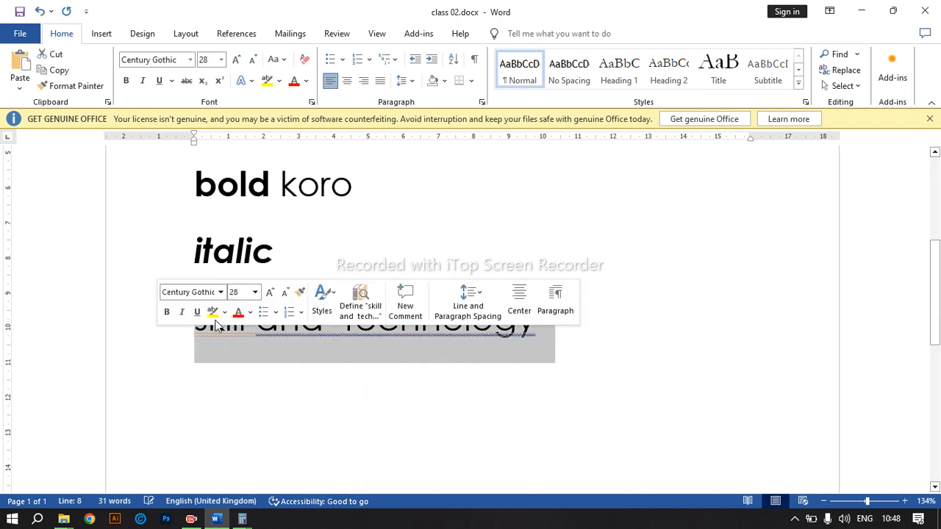
{"action": "left_click", "coordinate": [172, 82]}
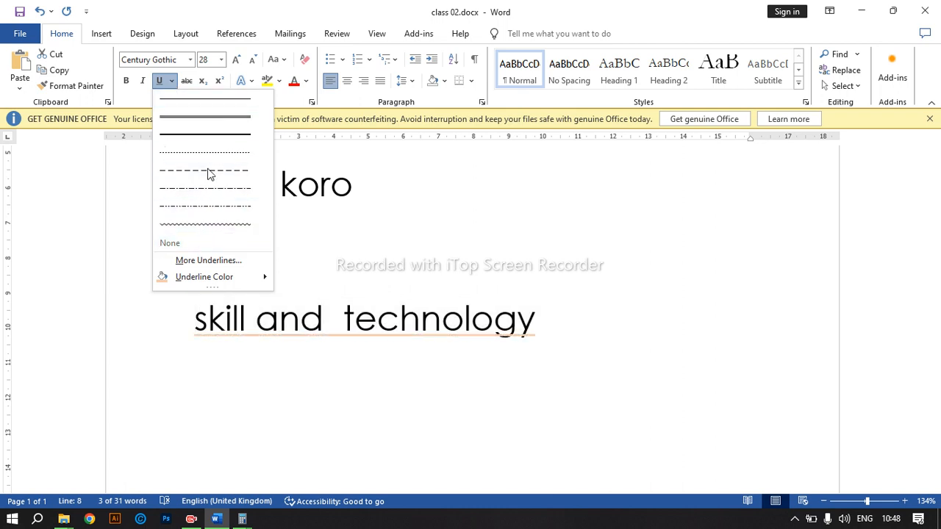
{"action": "left_click", "coordinate": [208, 265]}
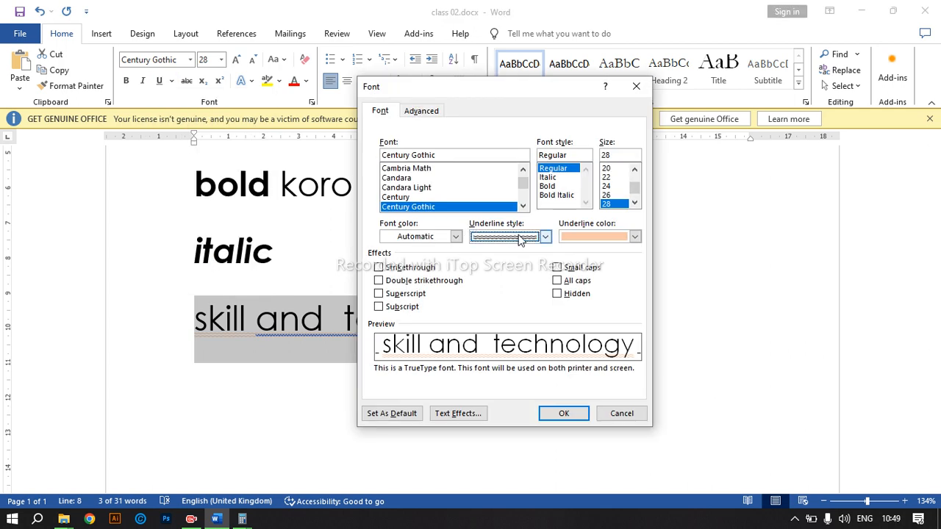
{"action": "left_click", "coordinate": [545, 237]}
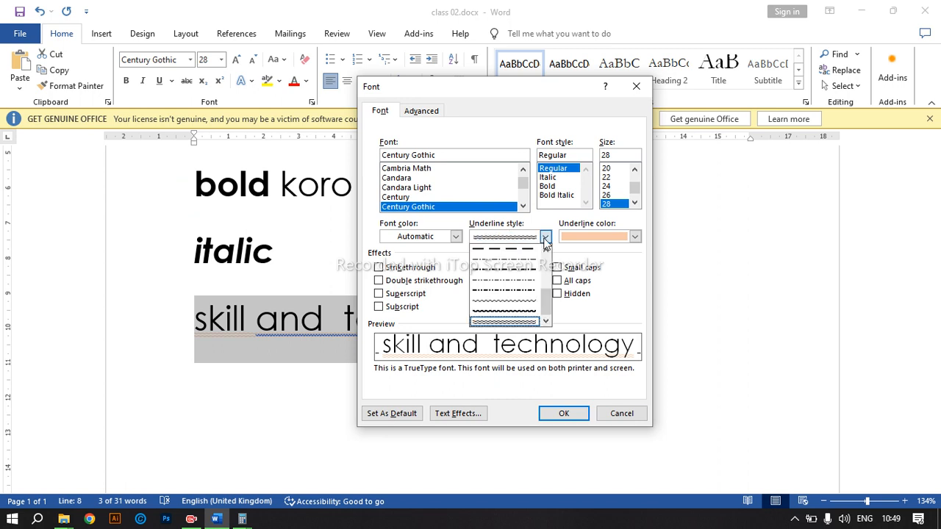
{"action": "scroll", "coordinate": [511, 298], "scroll_direction": "up", "scroll_amount": 5}
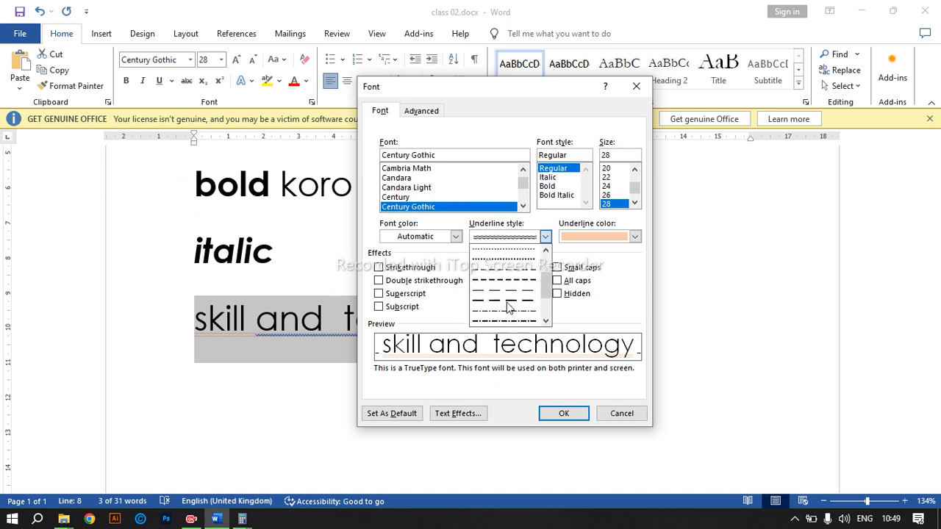
{"action": "scroll", "coordinate": [507, 309], "scroll_direction": "down", "scroll_amount": 4}
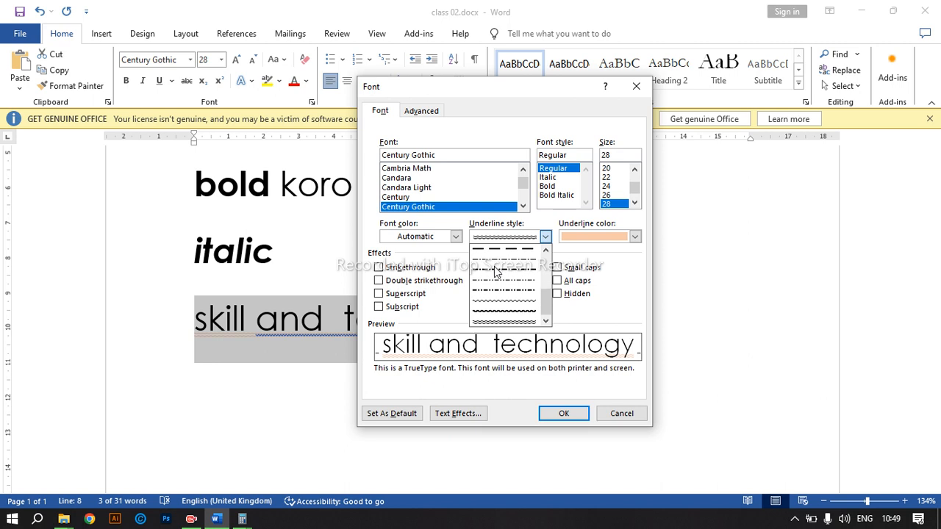
{"action": "left_click", "coordinate": [507, 312]}
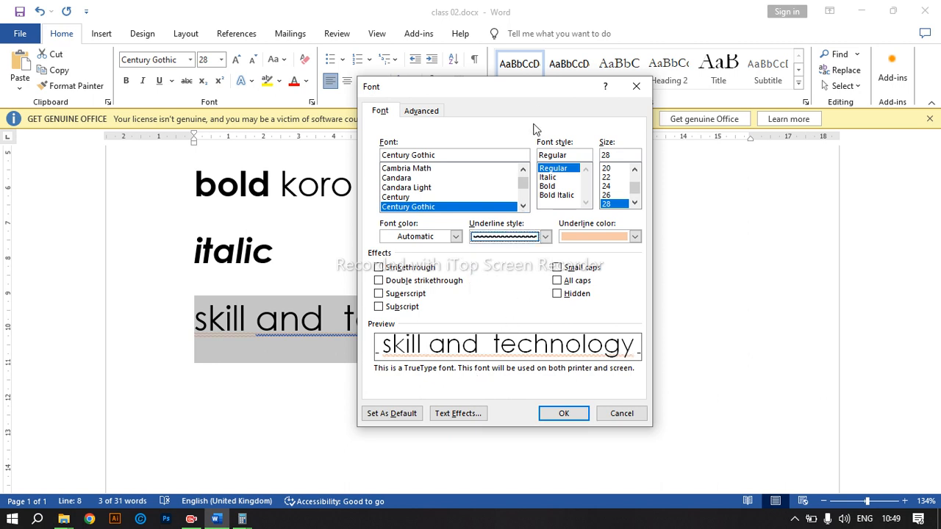
Set the underline color of "skill and technology" to a light green theme color and apply the font settings
{"action": "left_click_drag", "start_coordinate": [523, 89], "coordinate": [625, 74]}
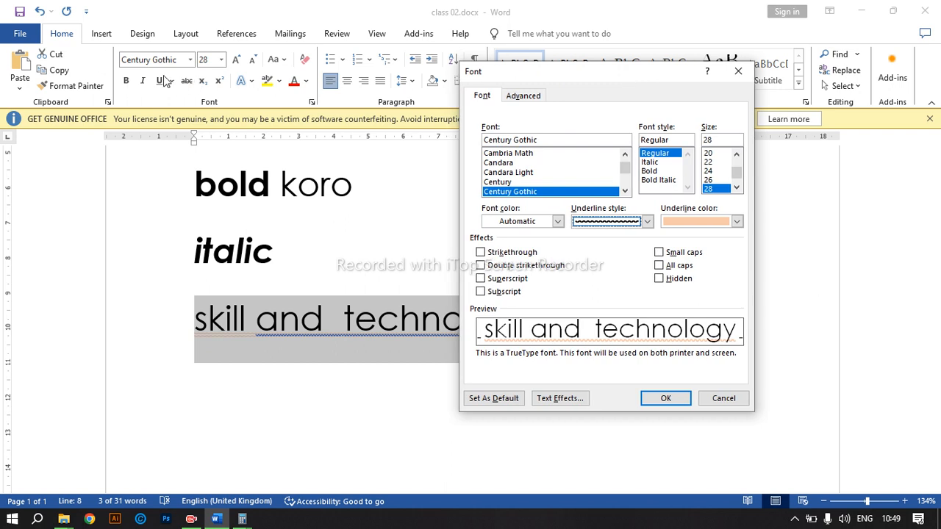
{"action": "left_click", "coordinate": [729, 224]}
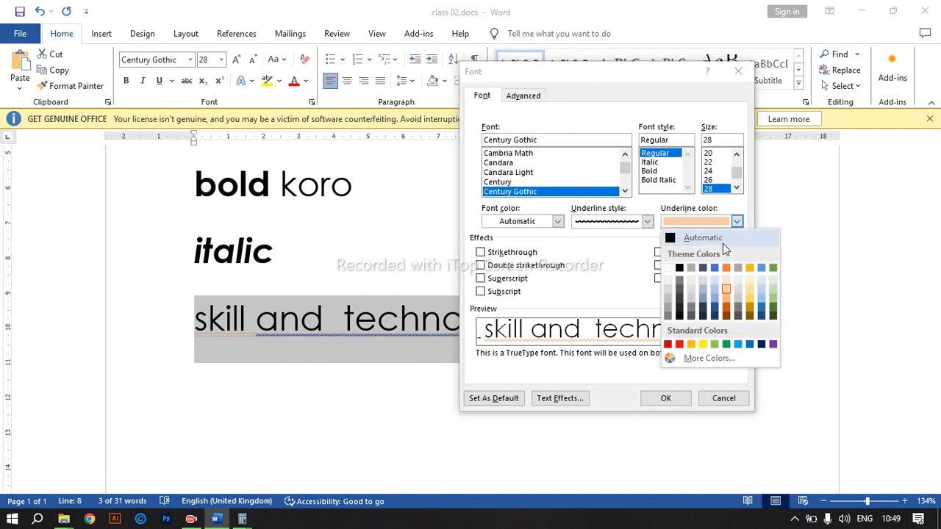
{"action": "left_click", "coordinate": [692, 303]}
{"action": "left_click", "coordinate": [737, 222]}
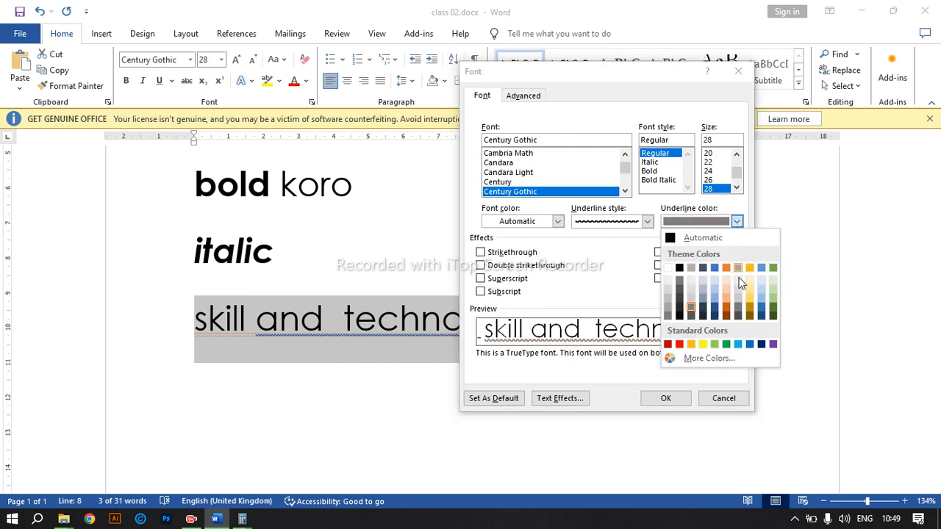
{"action": "left_click", "coordinate": [771, 302]}
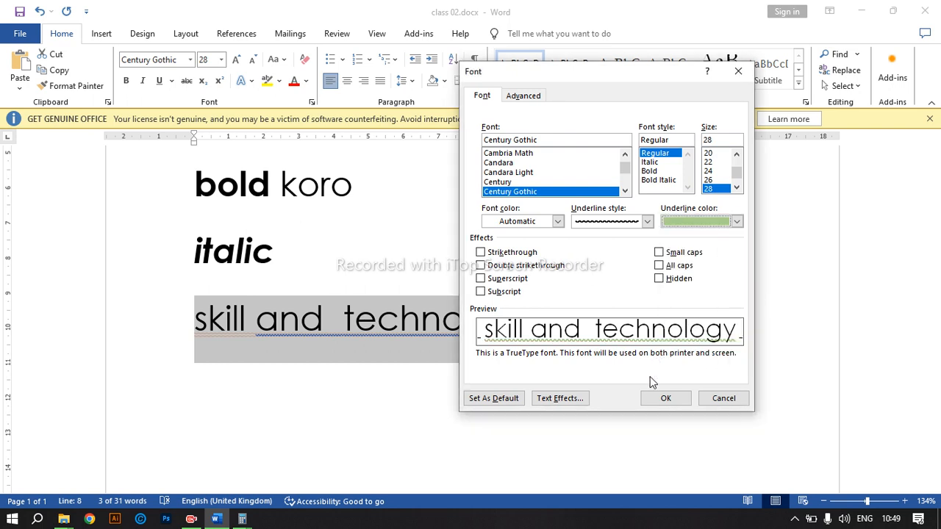
{"action": "left_click", "coordinate": [667, 398]}
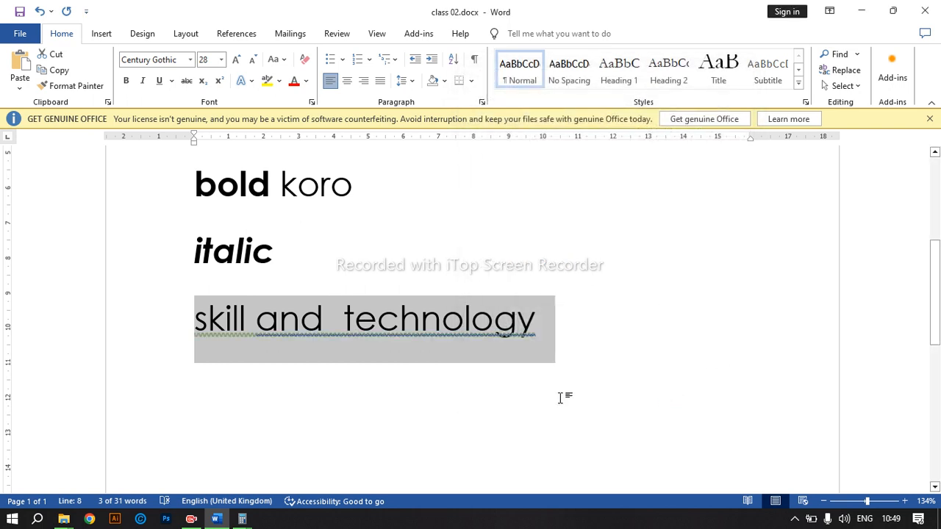
Replace the final "y" of "technology" with "i", and change it back to "y"
{"action": "left_click", "coordinate": [405, 389]}
{"action": "left_click", "coordinate": [533, 321]}
{"action": "key", "text": "BackSpace"}
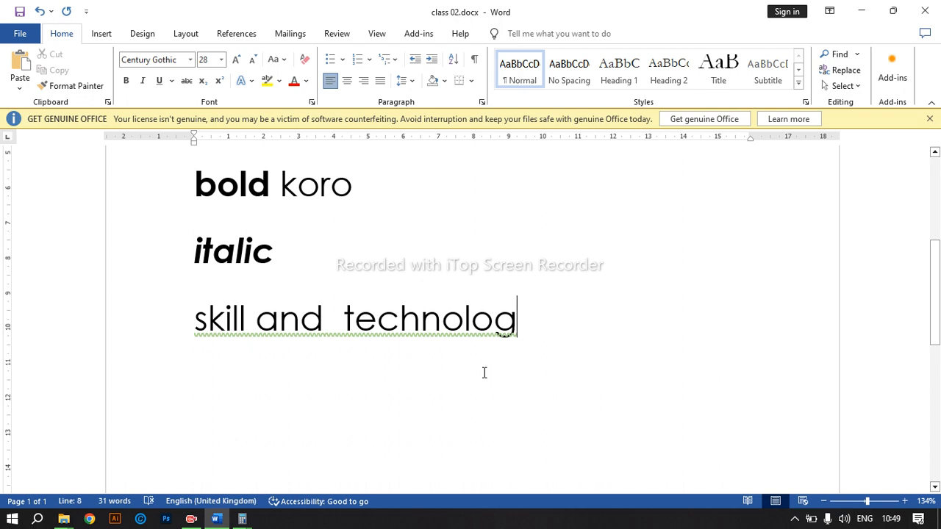
{"action": "type", "text": "i"}
{"action": "left_click", "coordinate": [467, 399]}
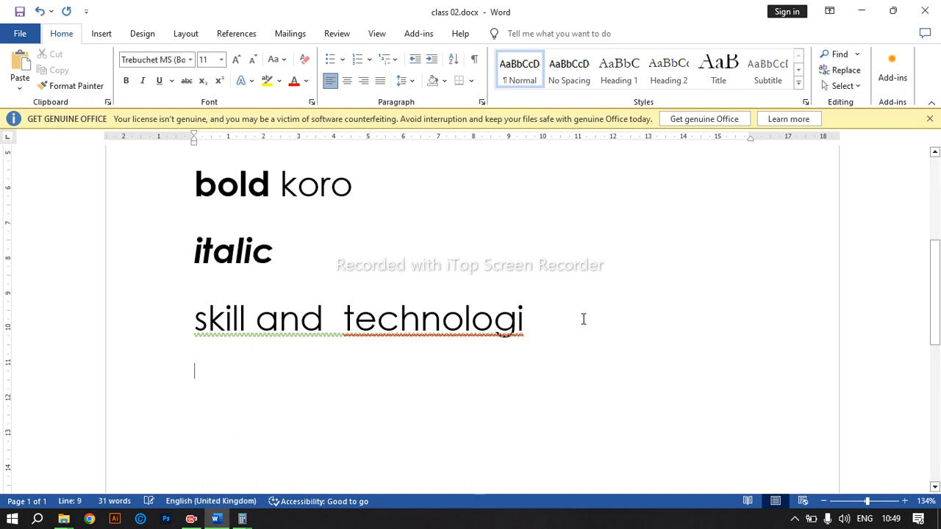
{"action": "left_click", "coordinate": [557, 315]}
{"action": "key", "text": "BackSpace"}
{"action": "type", "text": "y"}
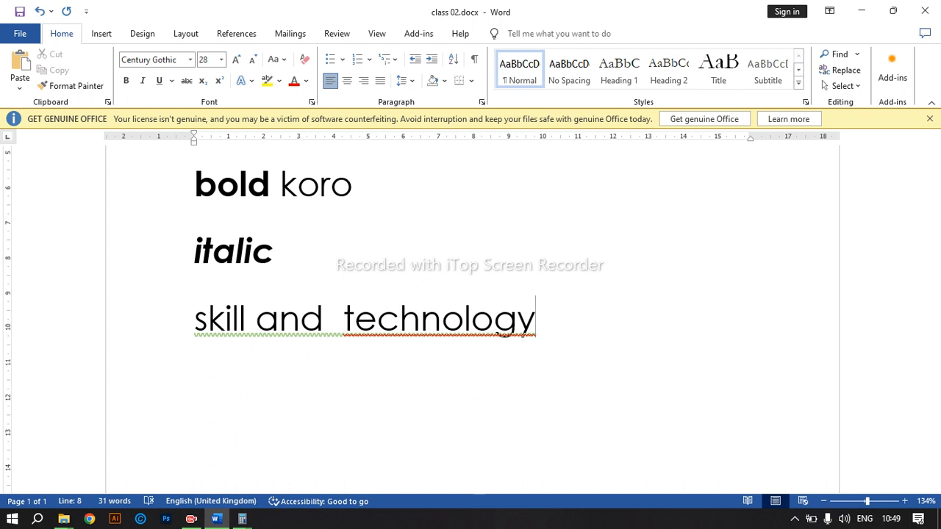
{"action": "left_click", "coordinate": [546, 401]}
Add a new line reading "under line" directly below the bold italic word "italic"
{"action": "left_click", "coordinate": [322, 339]}
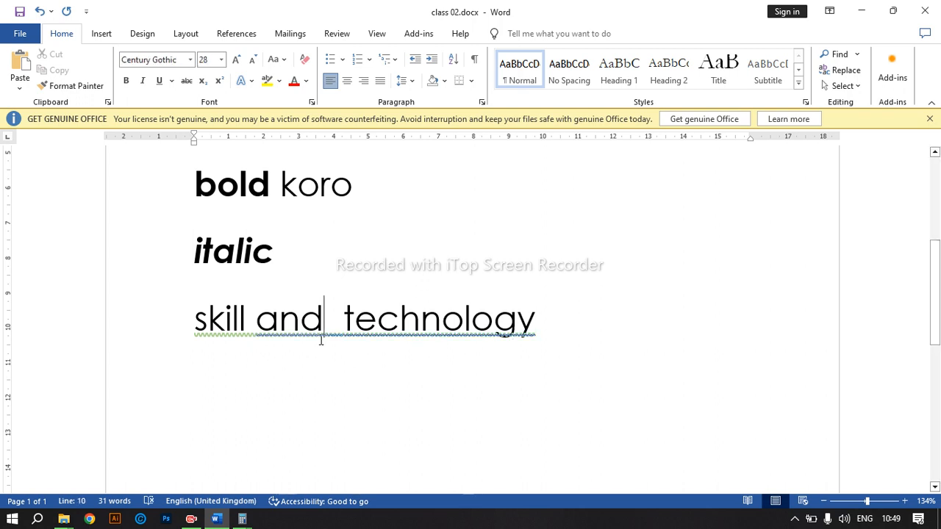
{"action": "scroll", "coordinate": [395, 271], "scroll_direction": "up", "scroll_amount": 5}
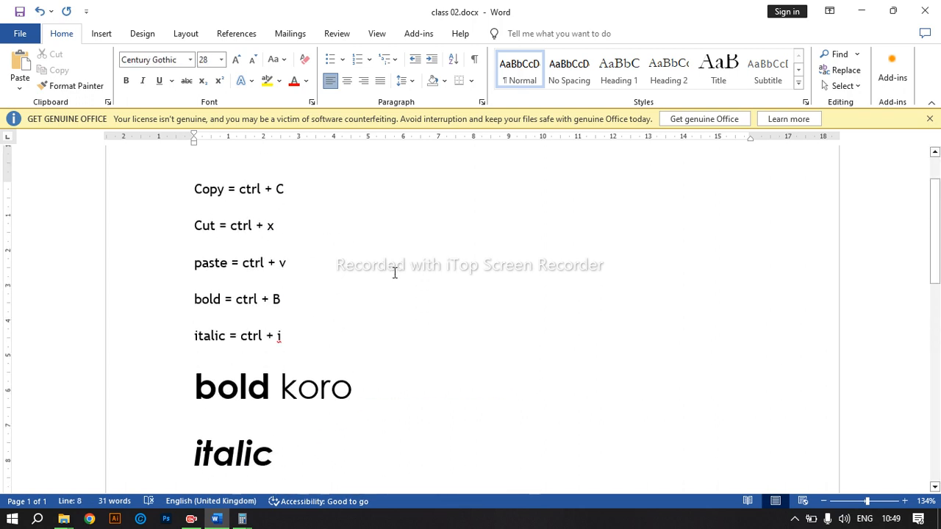
{"action": "scroll", "coordinate": [382, 274], "scroll_direction": "down", "scroll_amount": 3}
{"action": "left_click", "coordinate": [321, 360]}
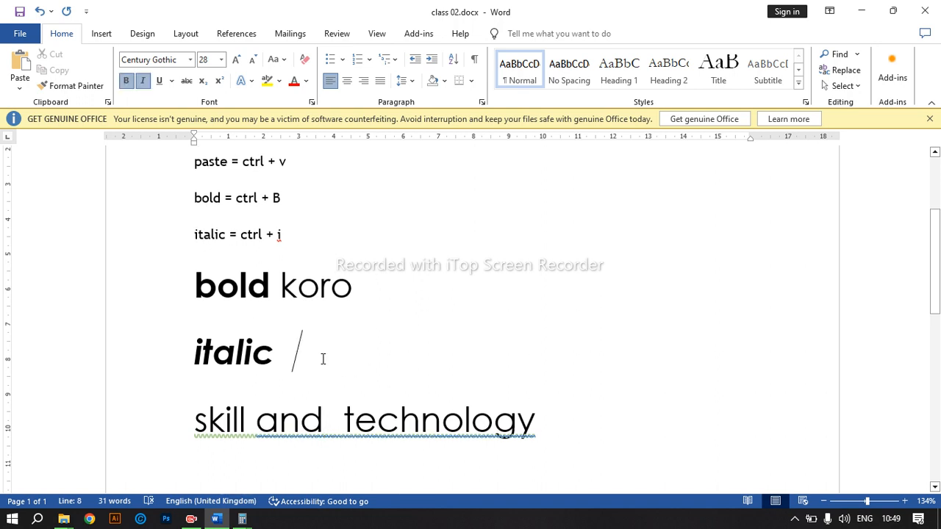
{"action": "key", "text": "Return"}
{"action": "type", "text": "u"}
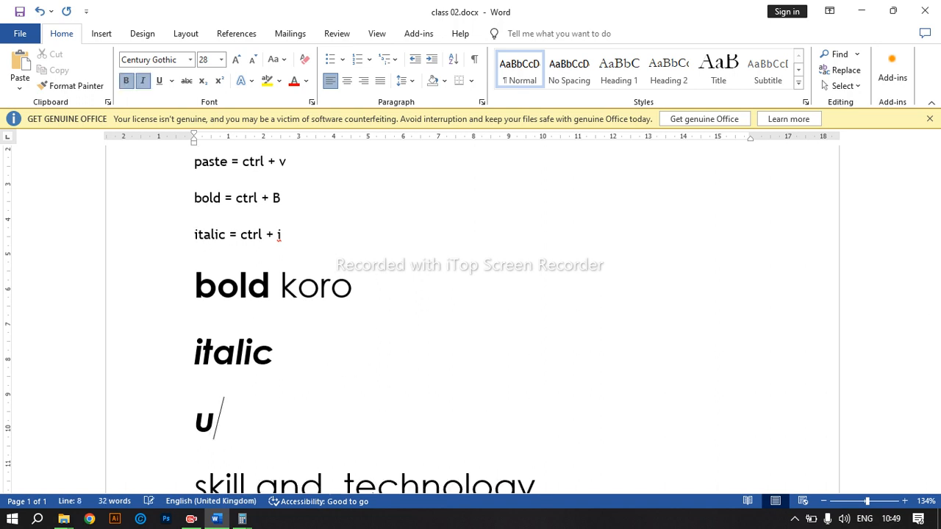
{"action": "type", "text": "nder line"}
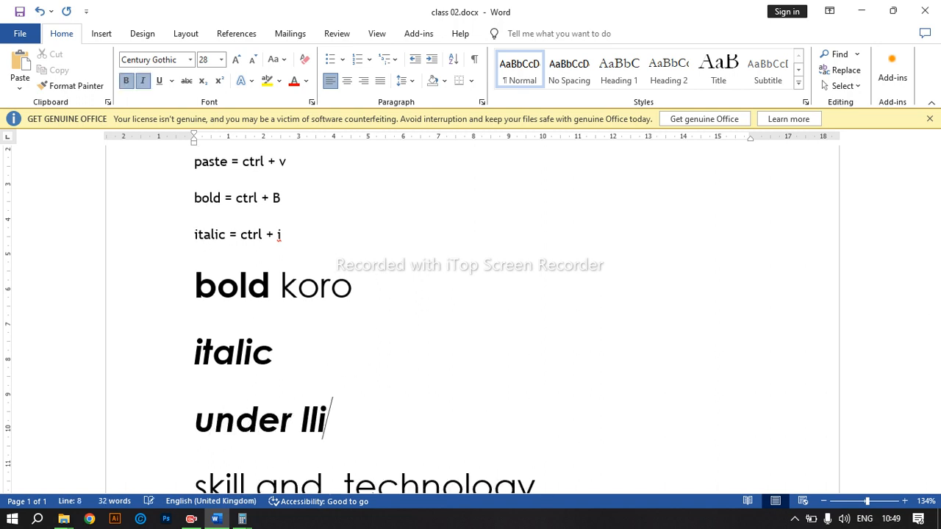
{"action": "key", "text": "BackSpace"}
{"action": "key", "text": "BackSpace"}
{"action": "key", "text": "BackSpace"}
{"action": "type", "text": "ine"}
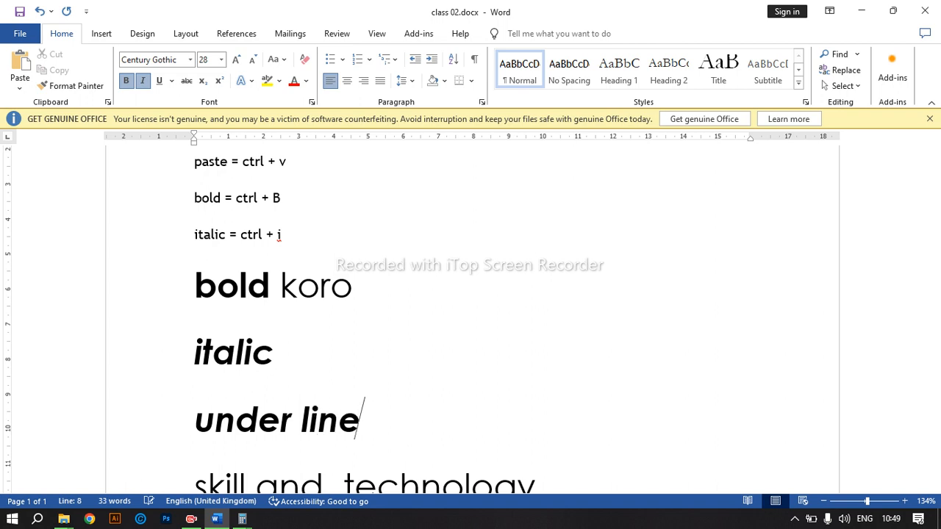
Apply a single underline to the large "under line" sample text and color the underline with a light blue theme color
{"action": "left_click_drag", "start_coordinate": [385, 429], "coordinate": [209, 416]}
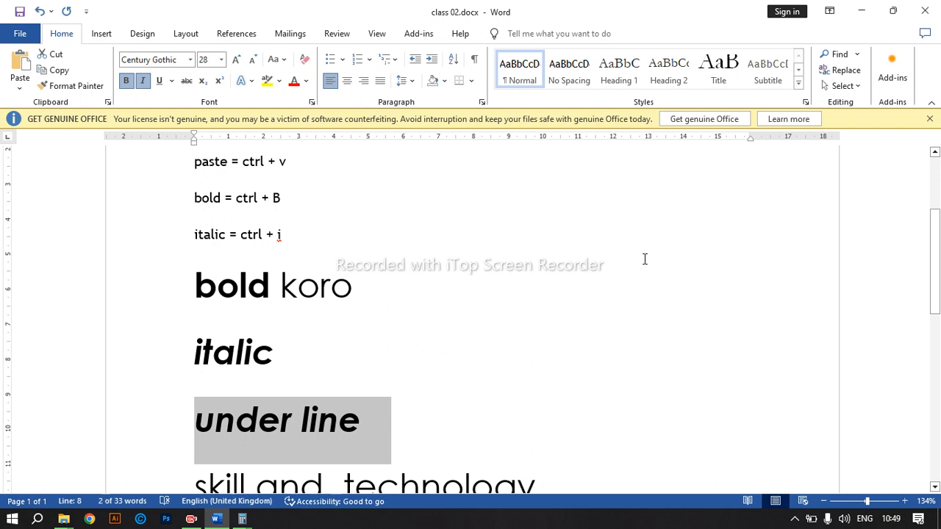
{"action": "key", "text": "ctrl+u"}
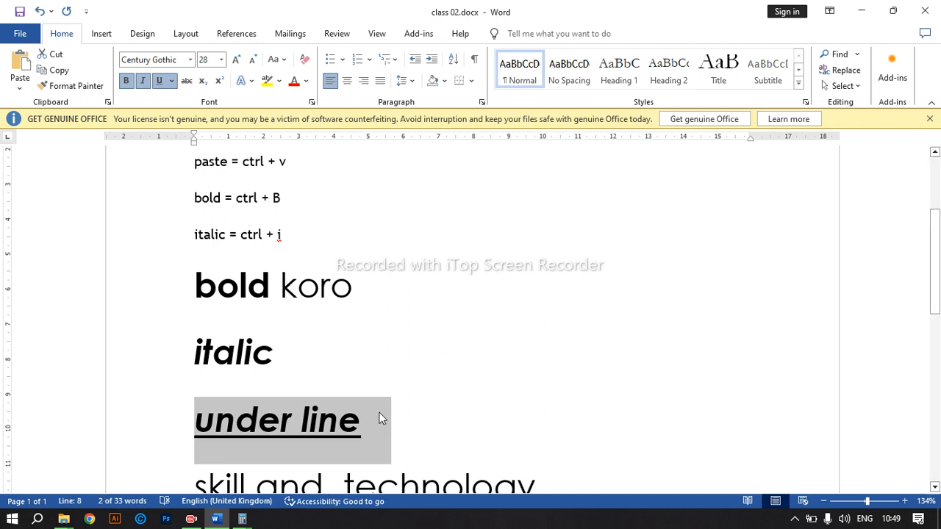
{"action": "left_click", "coordinate": [172, 80]}
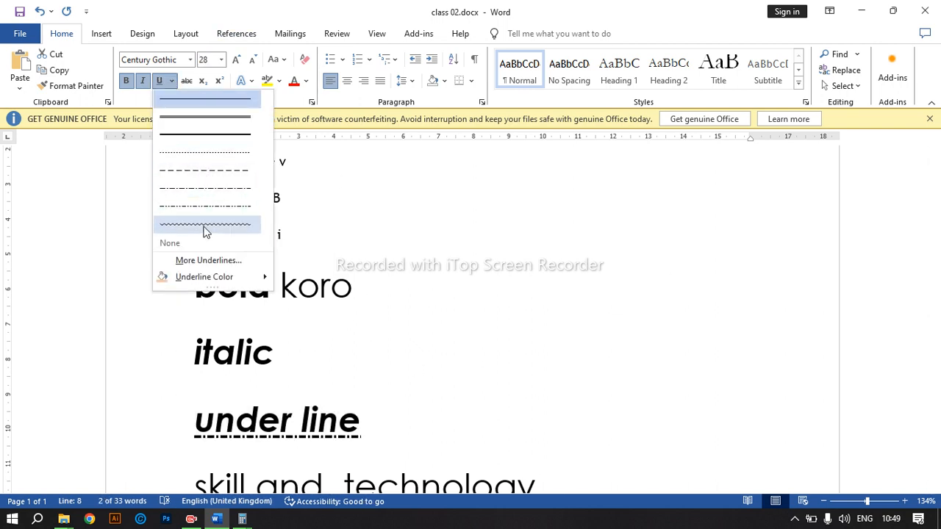
{"action": "mouse_move", "coordinate": [252, 277]}
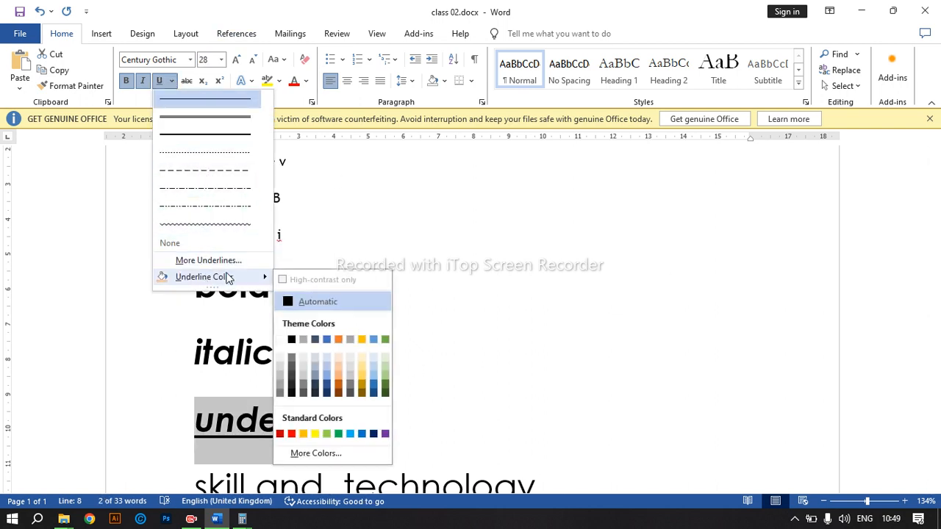
{"action": "left_click", "coordinate": [325, 377]}
{"action": "left_click", "coordinate": [481, 346]}
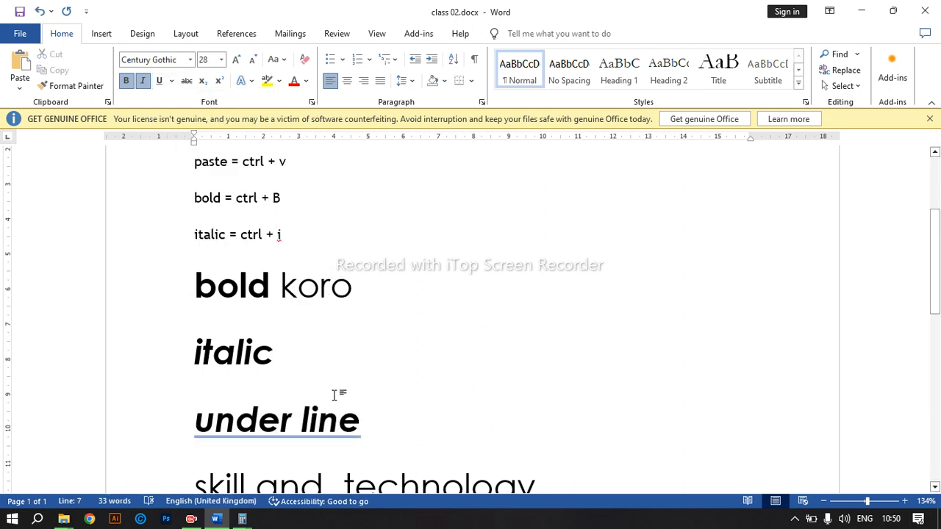
Add the entry "under line = ctrl + u" to the shortcut list below the italic entry
{"action": "left_click", "coordinate": [312, 238]}
{"action": "key", "text": "Return"}
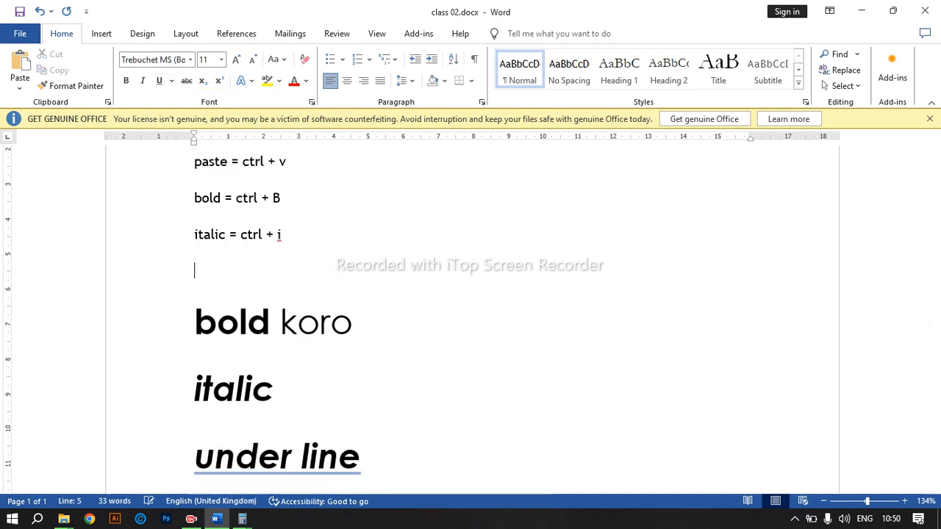
{"action": "type", "text": "under lin"}
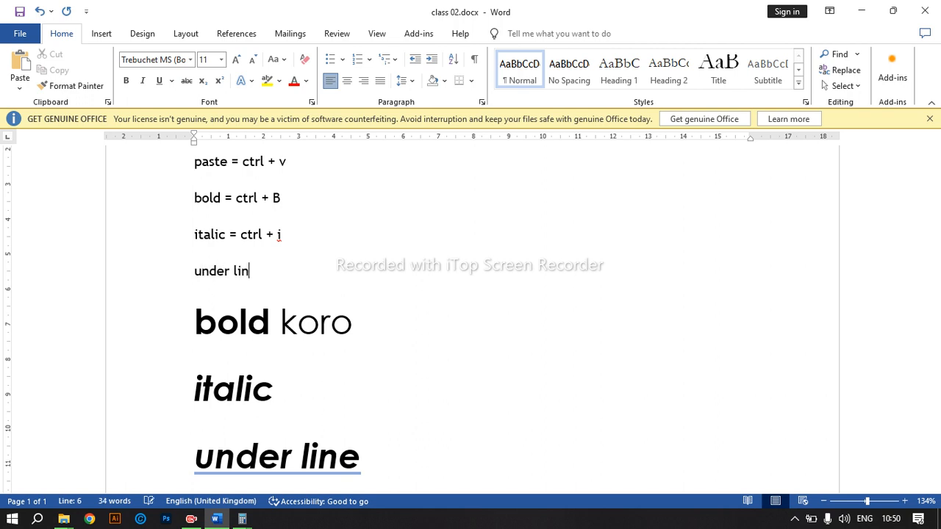
{"action": "type", "text": "e =,"}
Capitalize the shortcut letters in the italic and underline entries as I and U
{"action": "left_click", "coordinate": [284, 234]}
{"action": "key", "text": "BackSpace"}
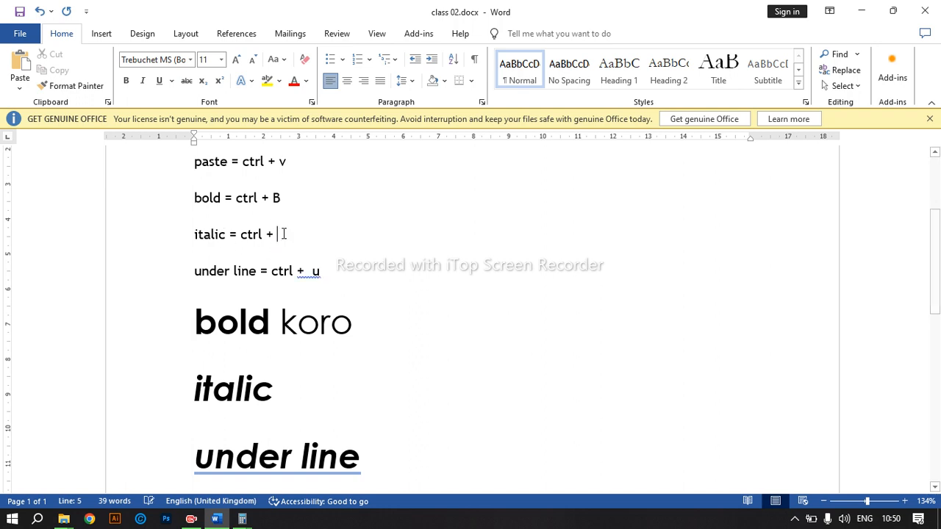
{"action": "left_click", "coordinate": [330, 285]}
{"action": "key", "text": "BackSpace"}
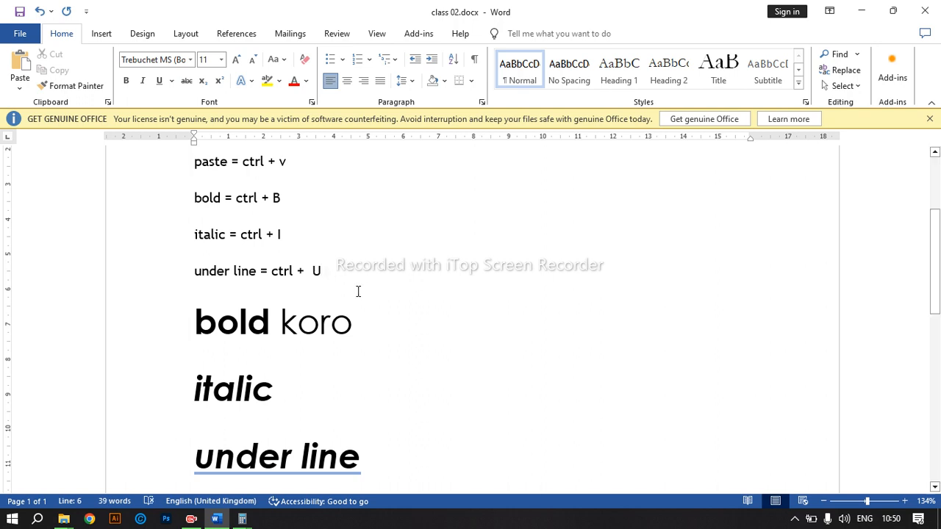
Add a new line with the numbers 500 and 350 below "skill and technology", separated by spaces
{"action": "scroll", "coordinate": [397, 378], "scroll_direction": "down", "scroll_amount": 5}
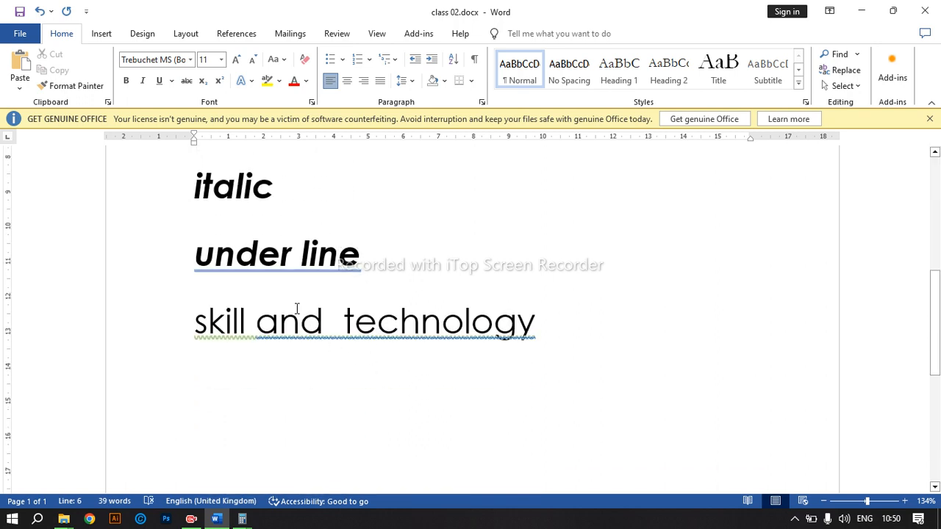
{"action": "left_click", "coordinate": [555, 336]}
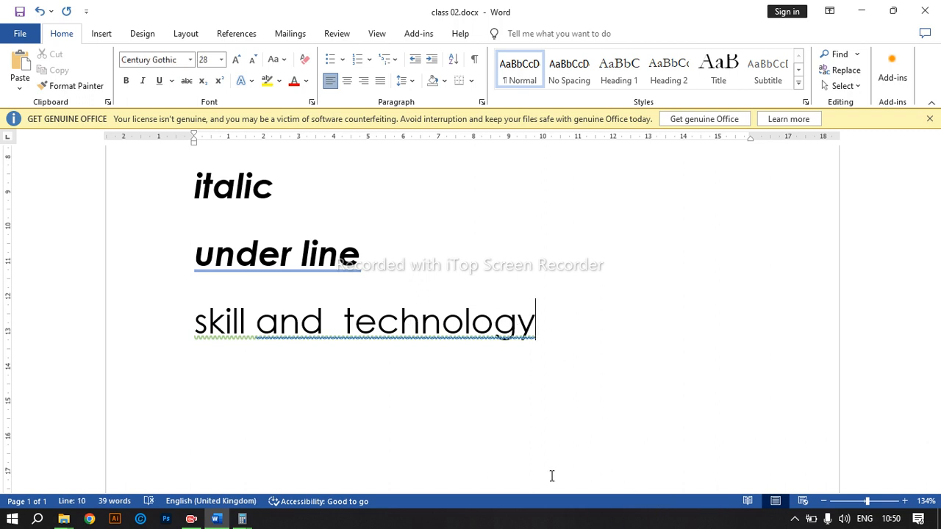
{"action": "key", "text": "Return"}
{"action": "type", "text": "500"}
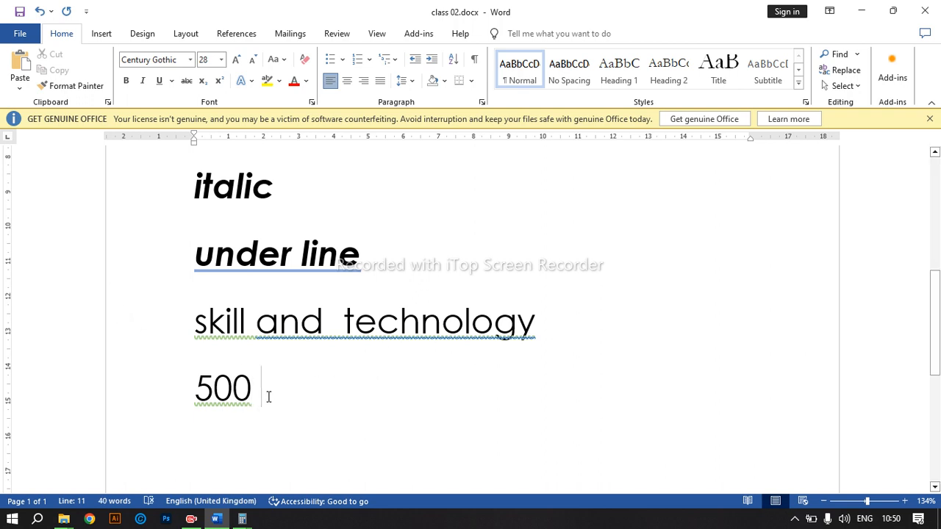
{"action": "left_click_drag", "start_coordinate": [258, 386], "coordinate": [194, 390]}
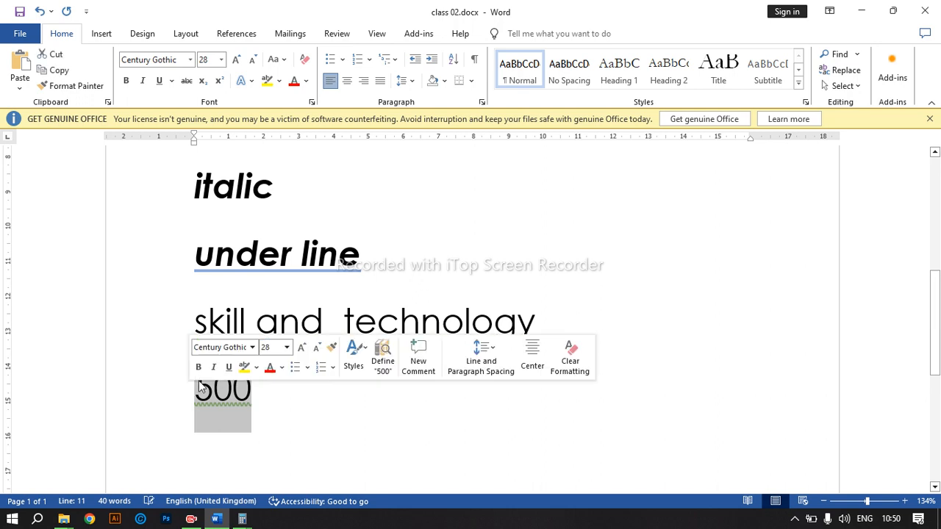
{"action": "left_click", "coordinate": [274, 406]}
{"action": "type", "text": "350"}
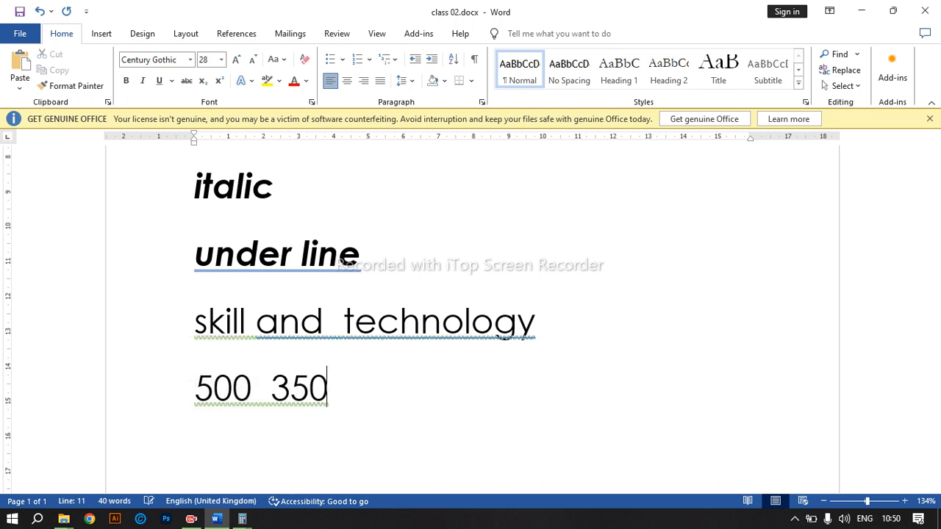
Apply strikethrough to the number 500 on the line below "skill and technology"
{"action": "left_click_drag", "start_coordinate": [261, 402], "coordinate": [181, 398]}
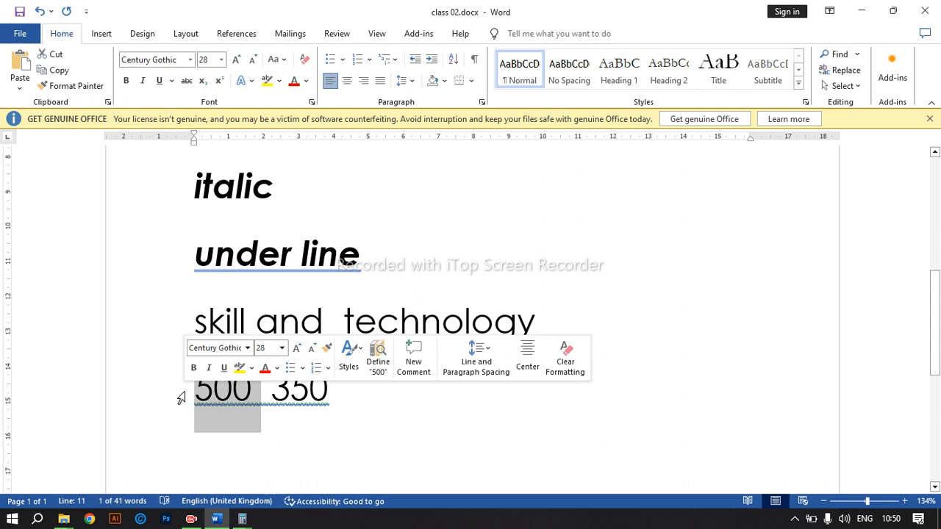
{"action": "left_click", "coordinate": [186, 81]}
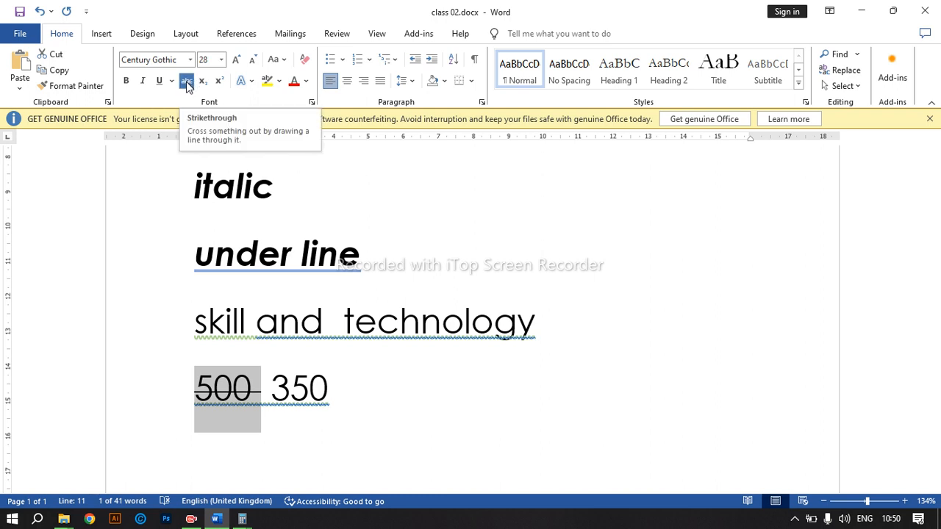
{"action": "left_click", "coordinate": [340, 422]}
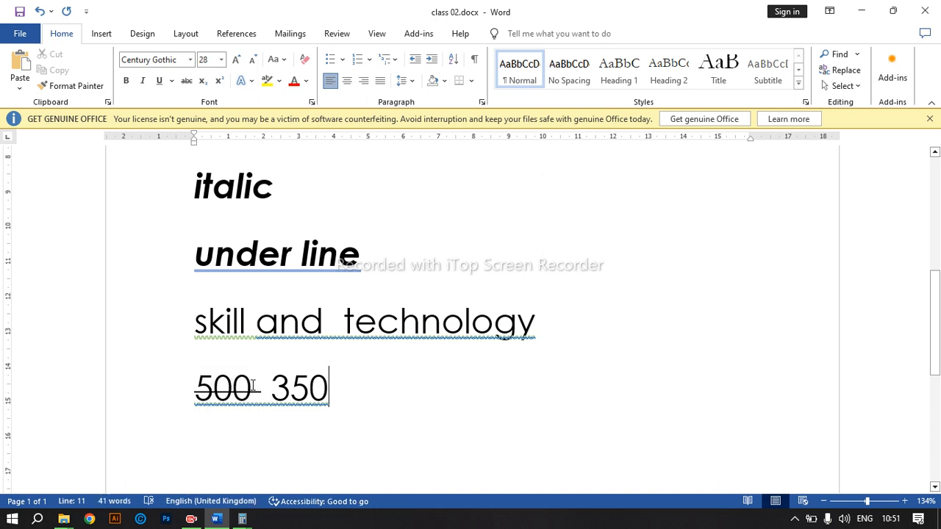
Color the struck-through number 500 with the standard red font color
{"action": "left_click_drag", "start_coordinate": [263, 390], "coordinate": [189, 393]}
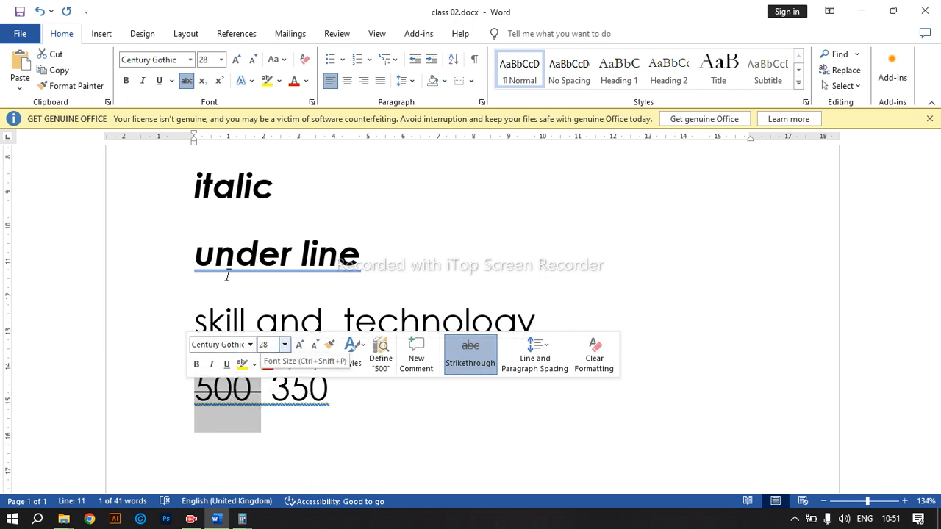
{"action": "left_click", "coordinate": [309, 86]}
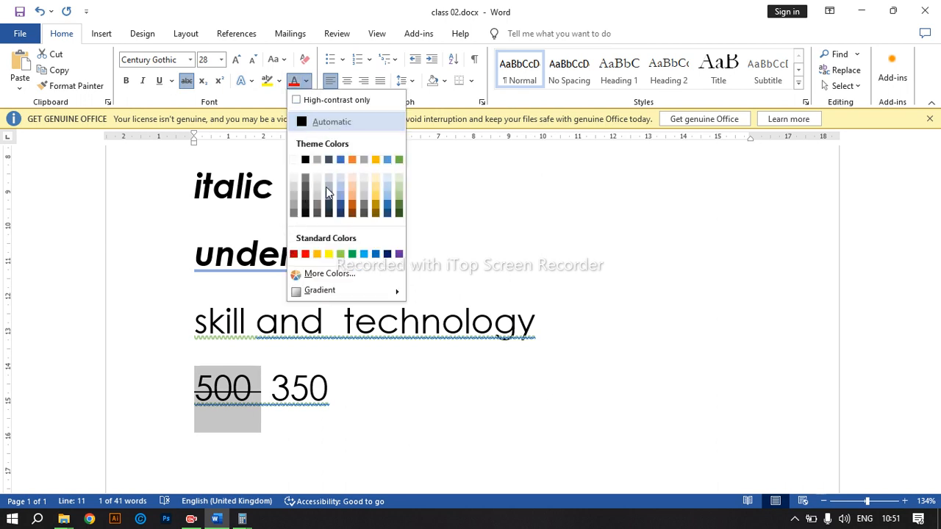
{"action": "left_click", "coordinate": [306, 256]}
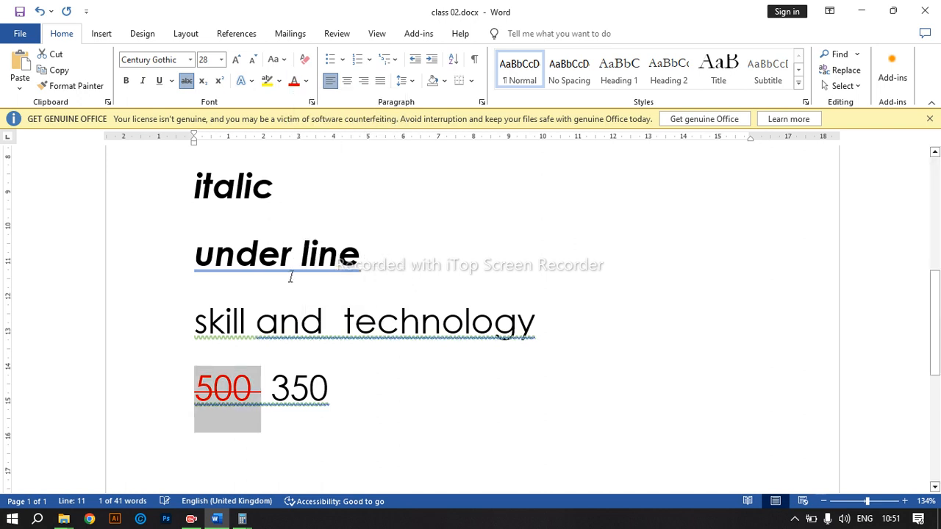
{"action": "left_click", "coordinate": [273, 379]}
{"action": "left_click_drag", "start_coordinate": [271, 389], "coordinate": [199, 394]}
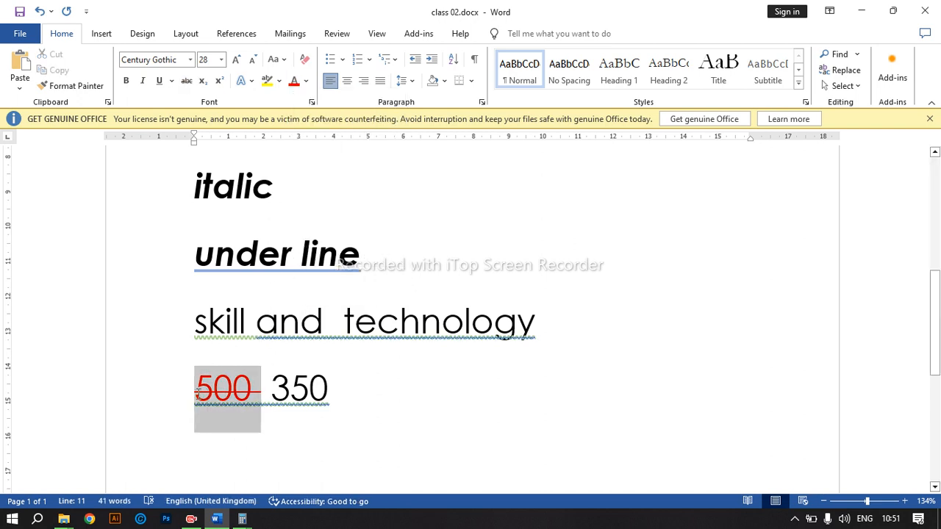
Color the number 350 with the green theme font color
{"action": "left_click", "coordinate": [271, 390]}
{"action": "left_click_drag", "start_coordinate": [281, 389], "coordinate": [329, 391]}
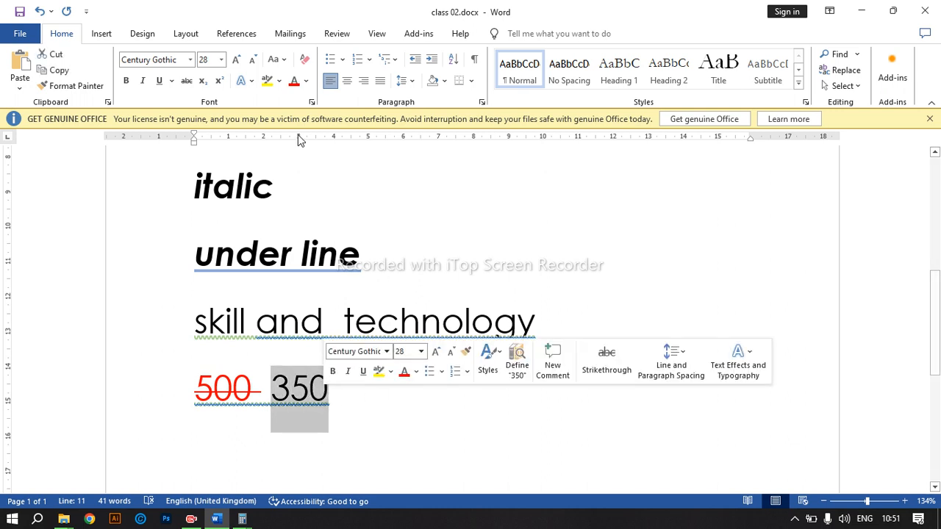
{"action": "left_click", "coordinate": [307, 80]}
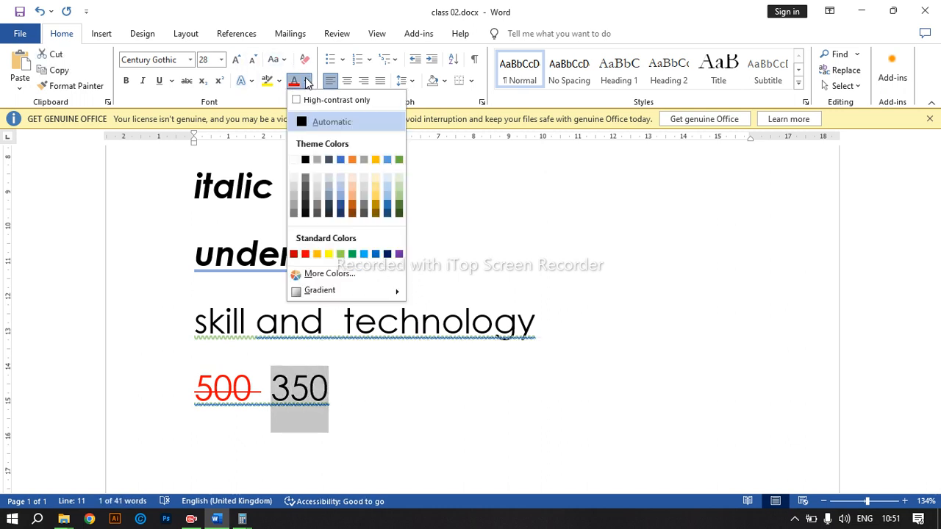
{"action": "left_click", "coordinate": [399, 160]}
{"action": "left_click", "coordinate": [368, 389]}
Try to underline the whole line with the numbers 500 and 350
{"action": "left_click_drag", "start_coordinate": [368, 388], "coordinate": [224, 395]}
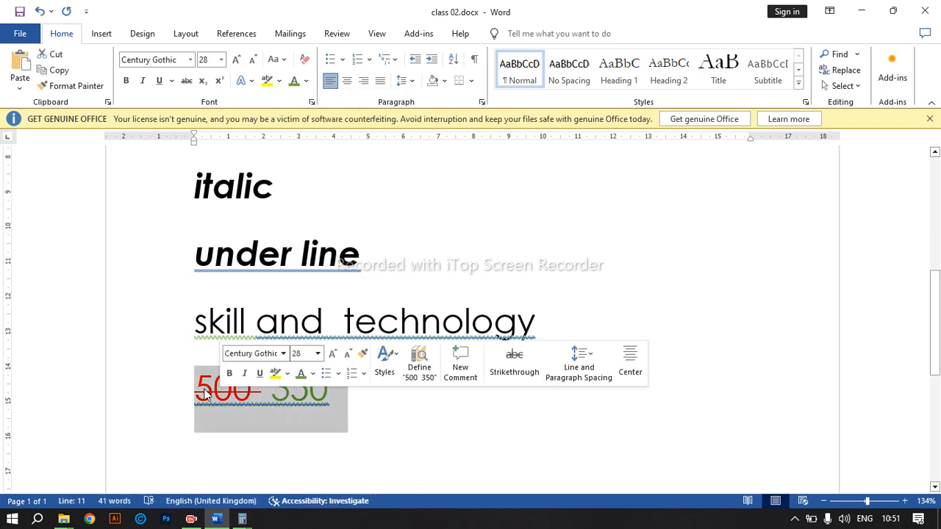
{"action": "left_click", "coordinate": [158, 83]}
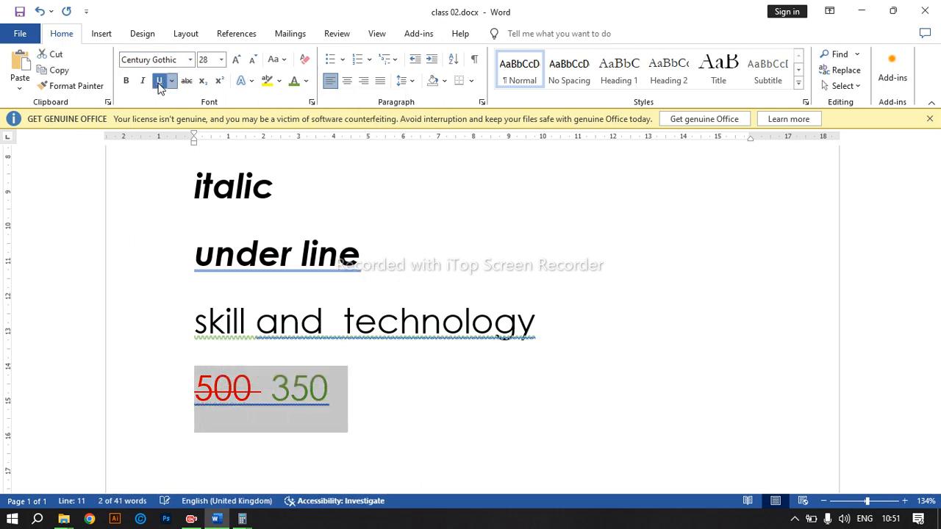
{"action": "left_click", "coordinate": [354, 405]}
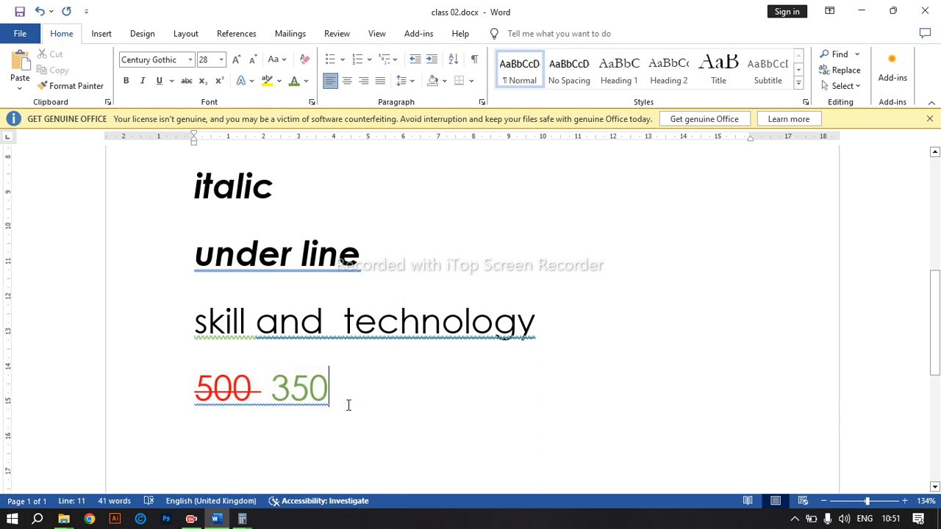
Widen the gap between 500 and 350 with extra spaces and remove the strikethrough from the gap
{"action": "left_click", "coordinate": [261, 385]}
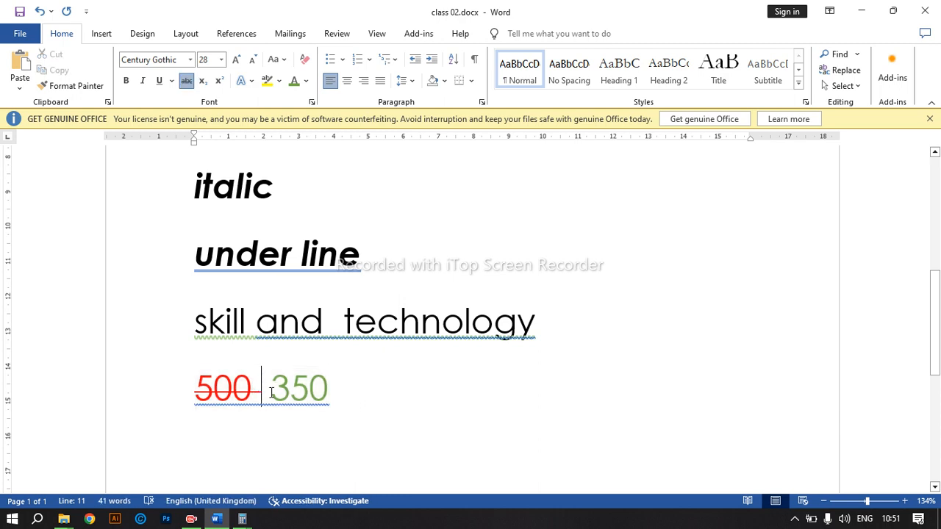
{"action": "left_click", "coordinate": [311, 439]}
{"action": "left_click", "coordinate": [289, 394]}
{"action": "key", "text": "BackSpace"}
{"action": "key", "text": "BackSpace"}
{"action": "key", "text": "BackSpace"}
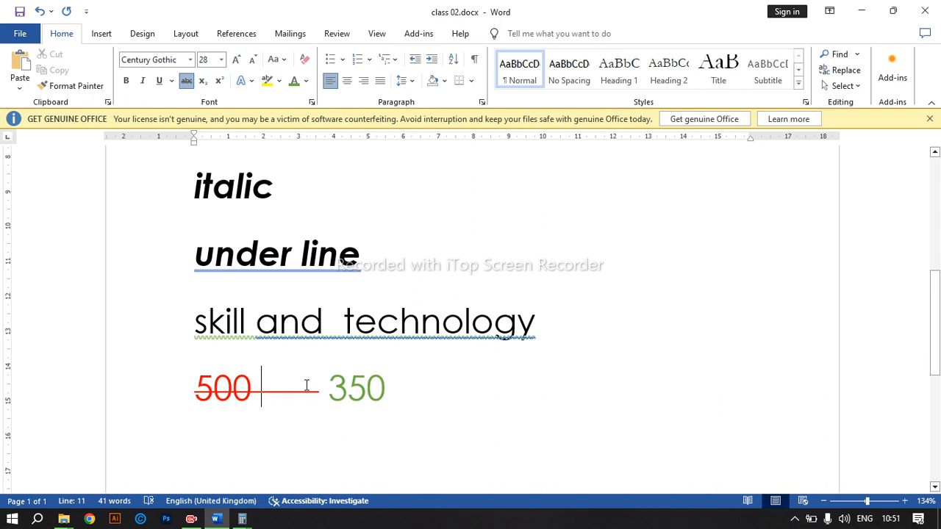
{"action": "left_click_drag", "start_coordinate": [321, 387], "coordinate": [251, 394]}
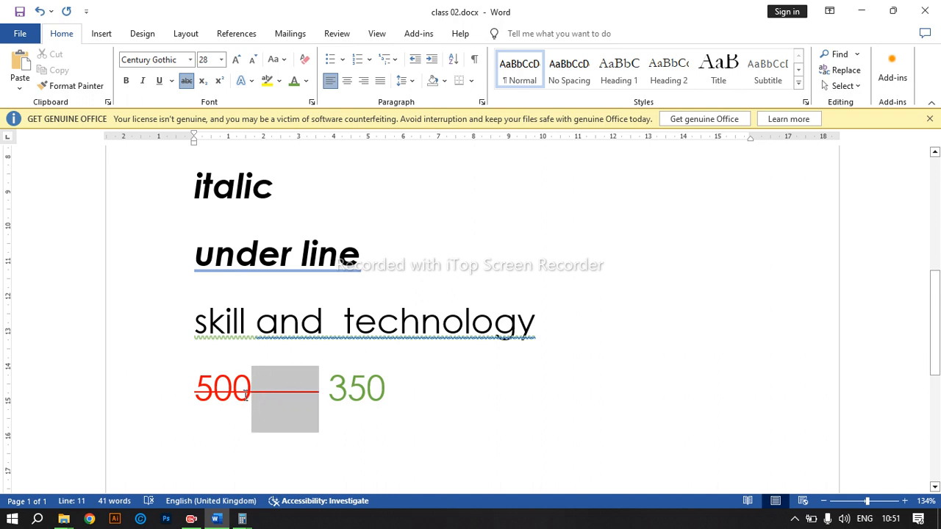
{"action": "left_click", "coordinate": [187, 83]}
{"action": "left_click", "coordinate": [428, 396]}
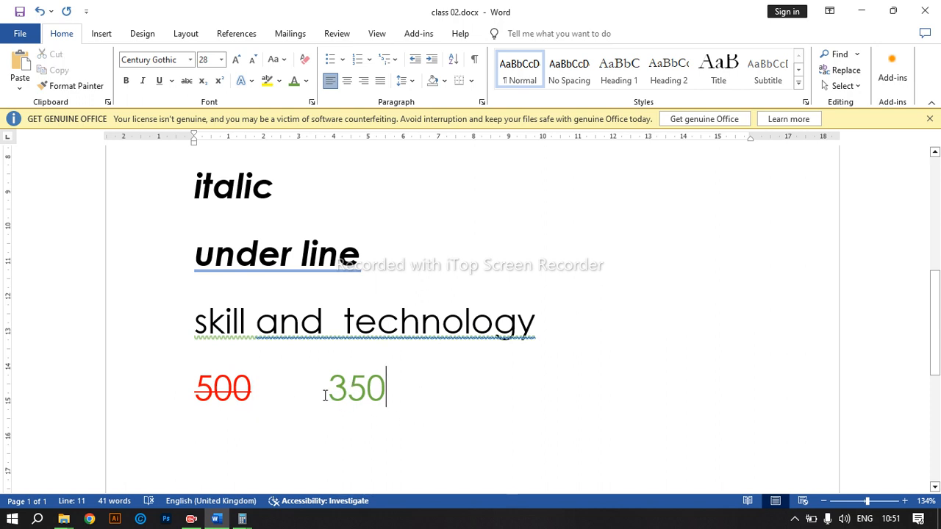
{"action": "scroll", "coordinate": [309, 401], "scroll_direction": "up", "scroll_amount": 1}
{"action": "scroll", "coordinate": [294, 399], "scroll_direction": "down", "scroll_amount": 1}
{"action": "left_click", "coordinate": [331, 338]}
{"action": "left_click_drag", "start_coordinate": [270, 391], "coordinate": [200, 396]}
{"action": "left_click_drag", "start_coordinate": [429, 396], "coordinate": [336, 394]}
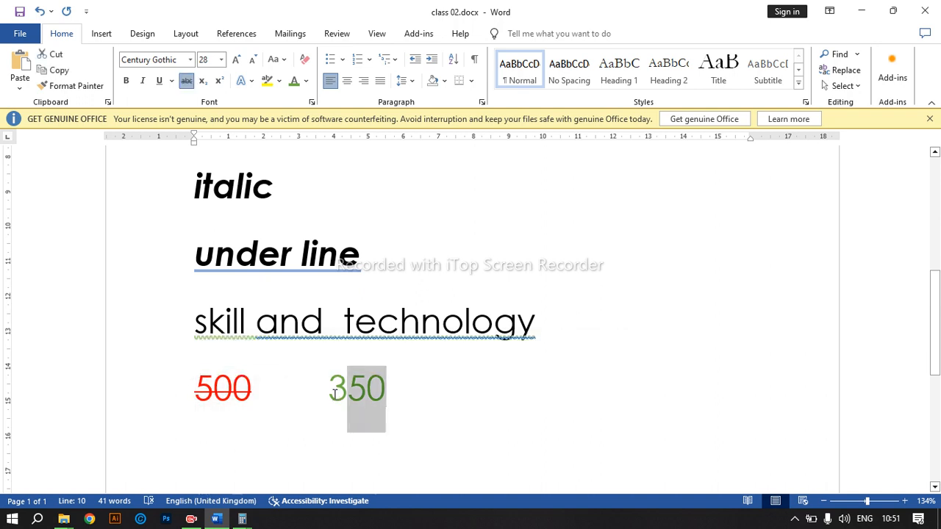
{"action": "left_click", "coordinate": [442, 440]}
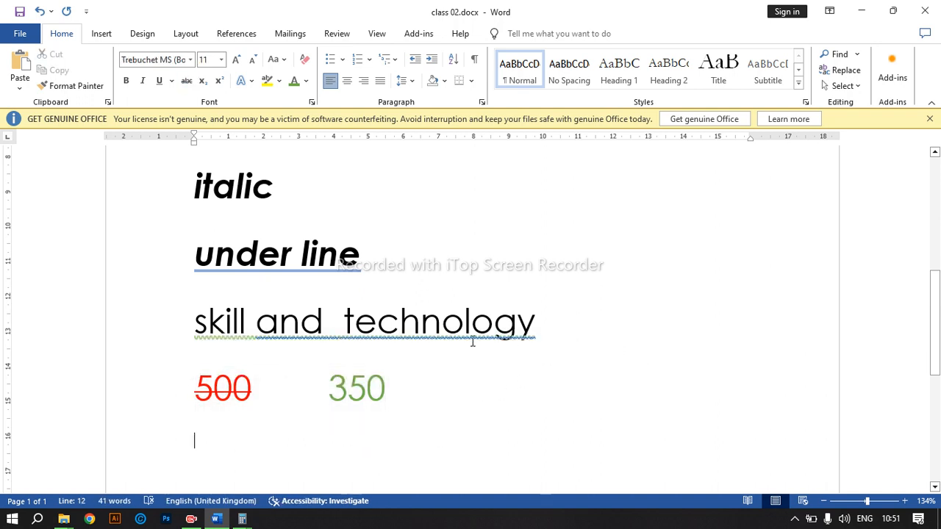
{"action": "left_click", "coordinate": [152, 319]}
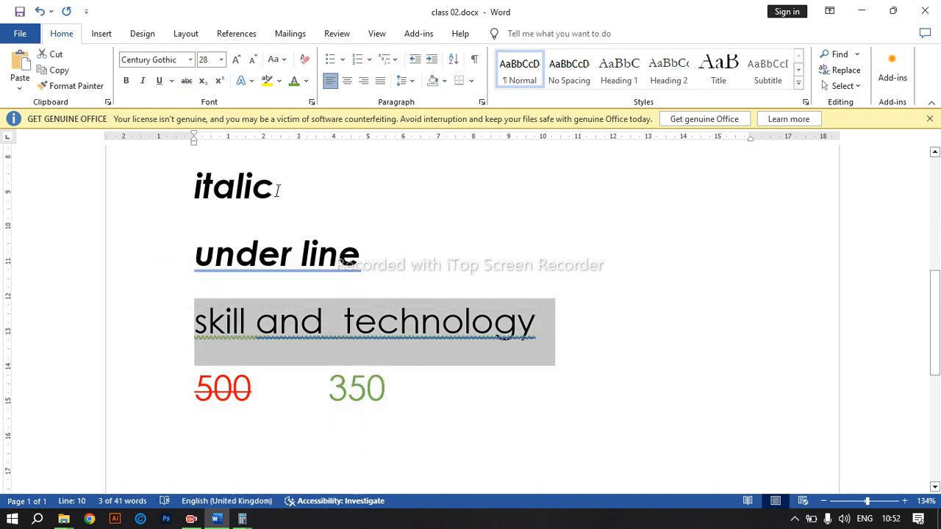
{"action": "left_click", "coordinate": [172, 193]}
{"action": "left_click", "coordinate": [372, 239]}
Write the expression "A2 + 2ab + b2" on an empty line a few lines below the numbers 500 and 350
{"action": "scroll", "coordinate": [515, 342], "scroll_direction": "down", "scroll_amount": 3}
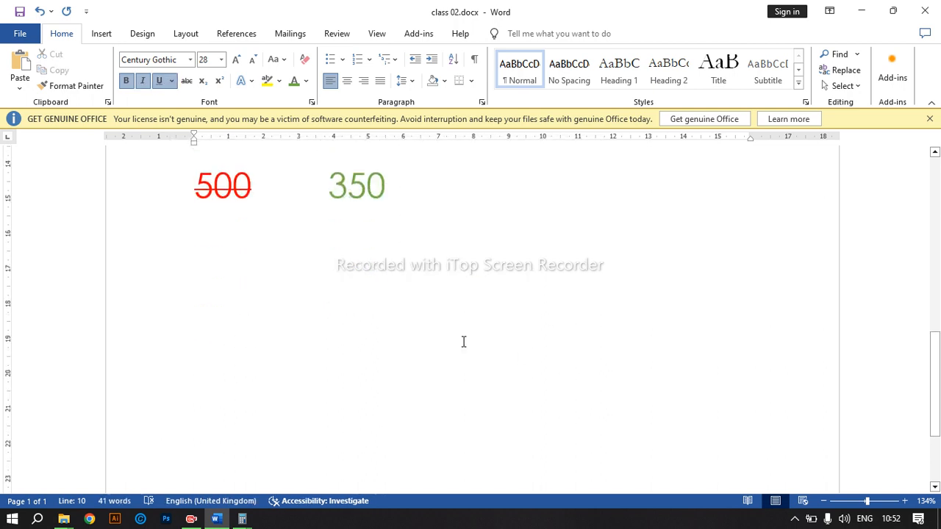
{"action": "left_click", "coordinate": [383, 310]}
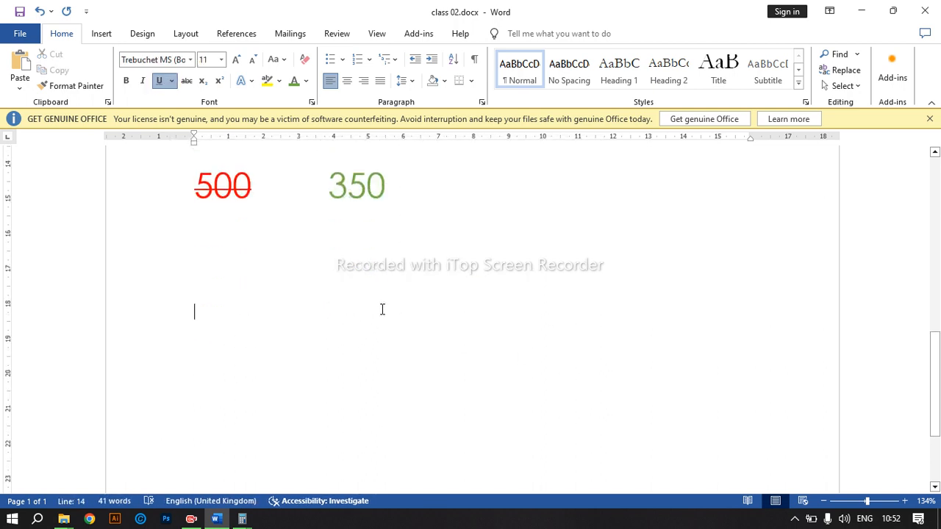
{"action": "type", "text": "a"}
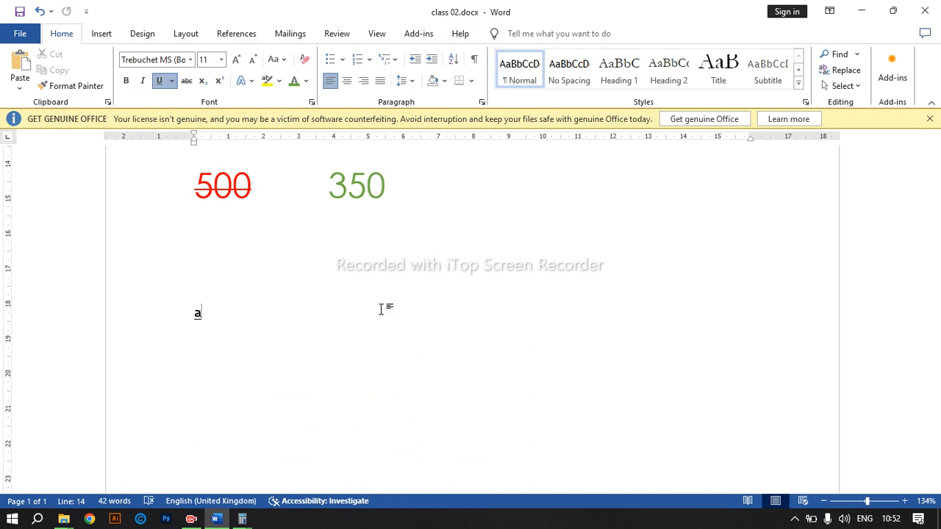
{"action": "type", "text": "2 + 2 abd"}
{"action": "key", "text": "BackSpace"}
{"action": "key", "text": "BackSpace"}
{"action": "key", "text": "BackSpace"}
{"action": "key", "text": "BackSpace"}
{"action": "type", "text": "db"}
{"action": "key", "text": "BackSpace"}
{"action": "key", "text": "BackSpace"}
{"action": "type", "text": "sb"}
{"action": "key", "text": "BackSpace"}
{"action": "key", "text": "BackSpace"}
{"action": "type", "text": "ab "}
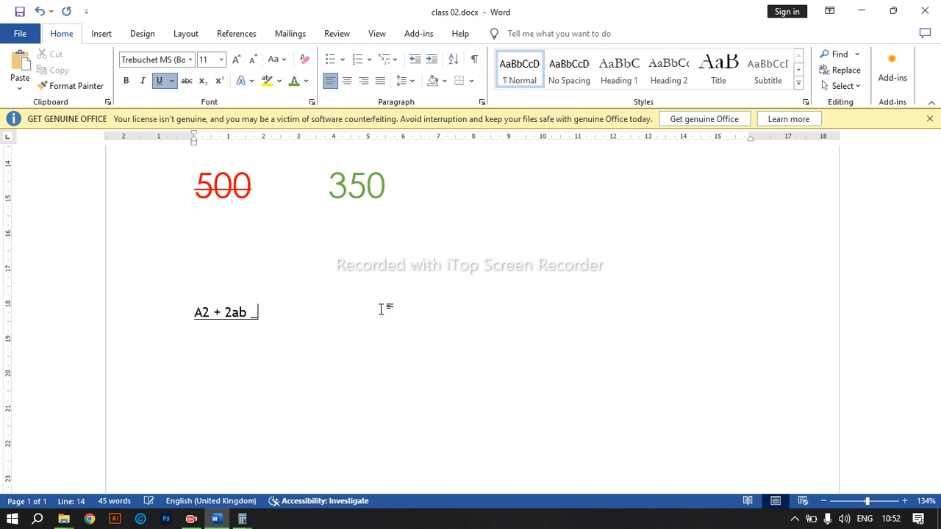
{"action": "type", "text": "+ be"}
{"action": "key", "text": "BackSpace"}
{"action": "type", "text": "2"}
Format the 2 after b and the 2 after A in the expression as superscripts
{"action": "key", "text": "shift+Left"}
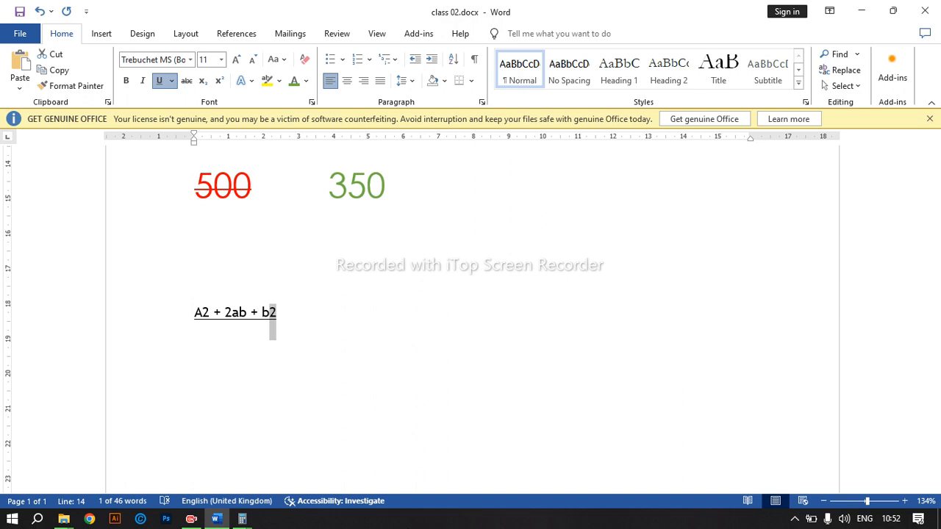
{"action": "left_click", "coordinate": [220, 82]}
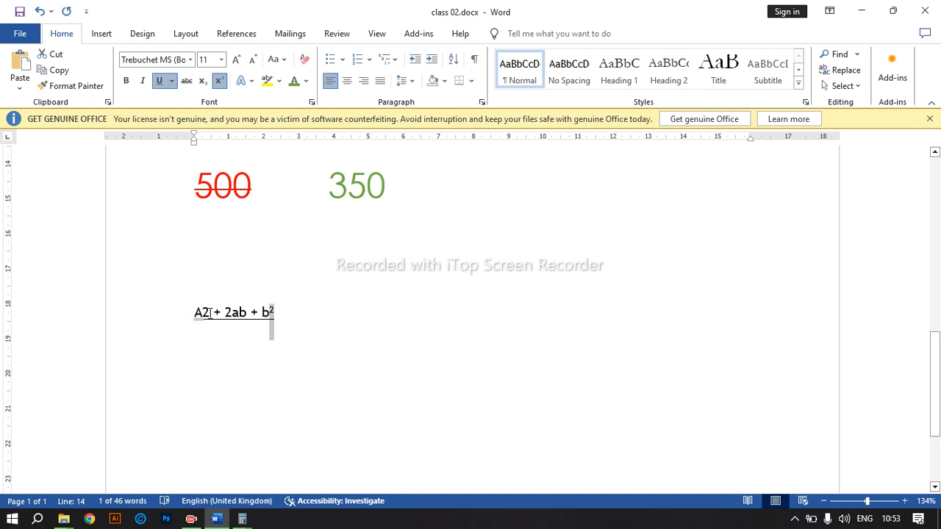
{"action": "left_click_drag", "start_coordinate": [210, 311], "coordinate": [203, 312]}
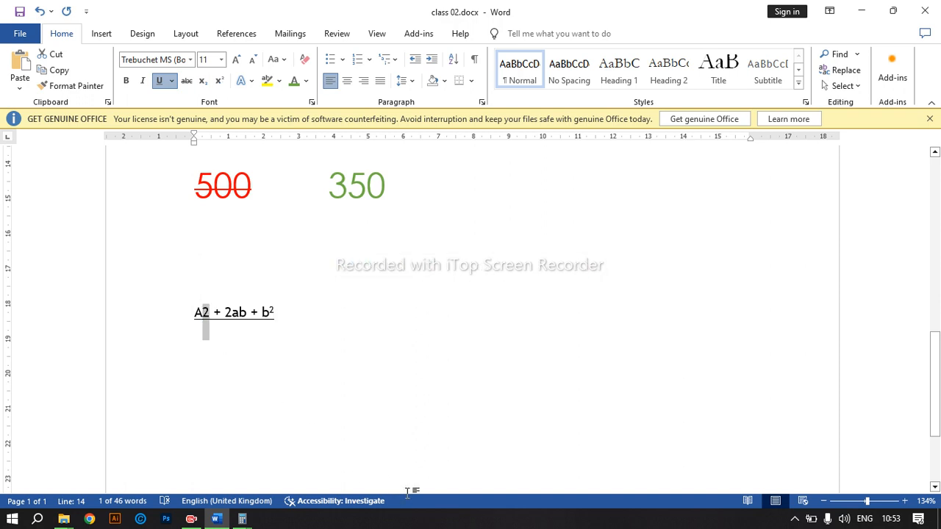
{"action": "key", "text": "ctrl+shift+equal"}
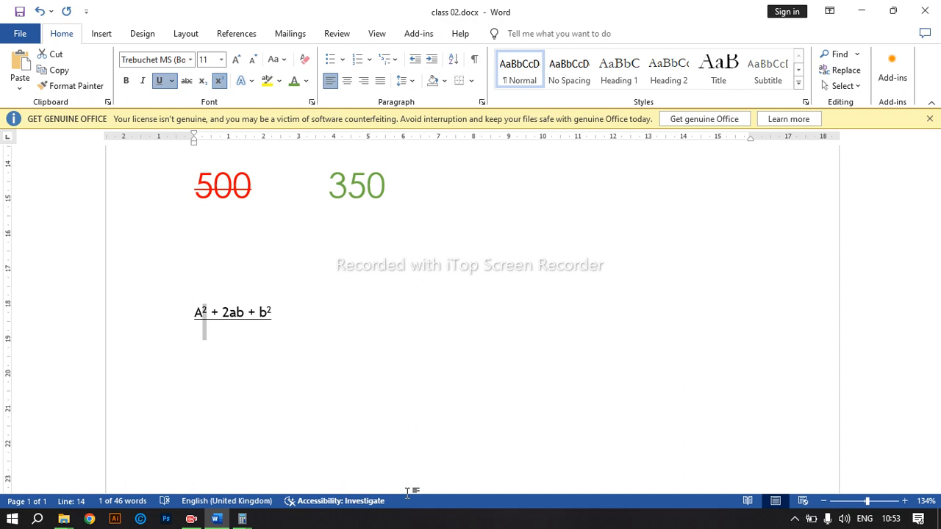
Change the letter A at the start of the expression to lowercase
{"action": "key", "text": "Left"}
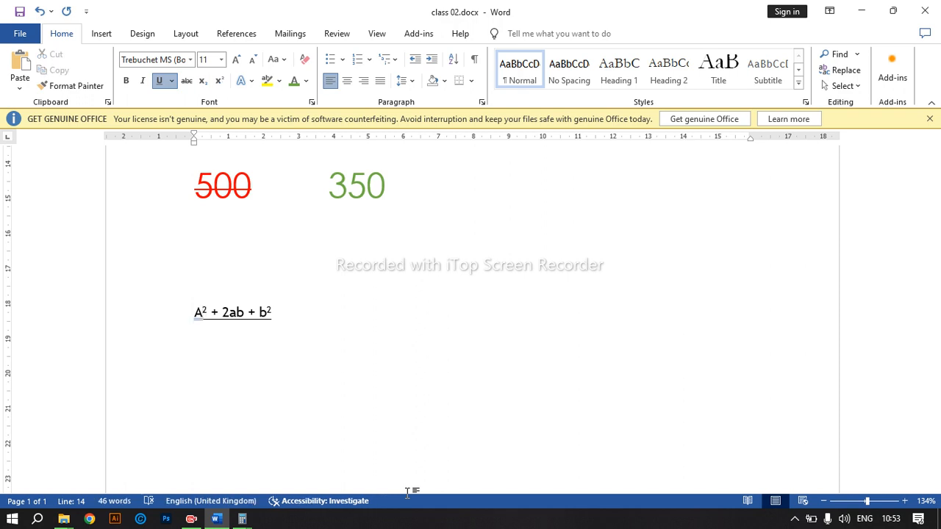
{"action": "key", "text": "shift+Left"}
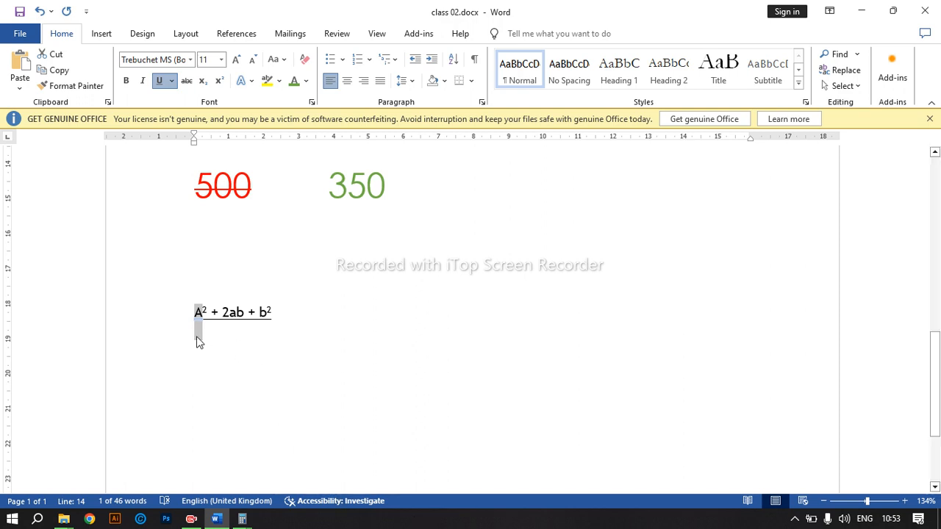
{"action": "left_click", "coordinate": [279, 61]}
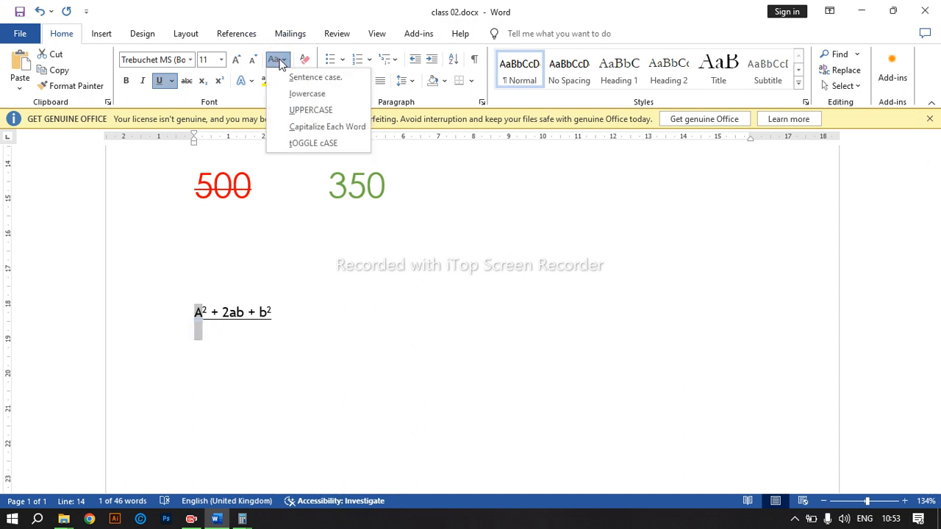
{"action": "left_click", "coordinate": [303, 93]}
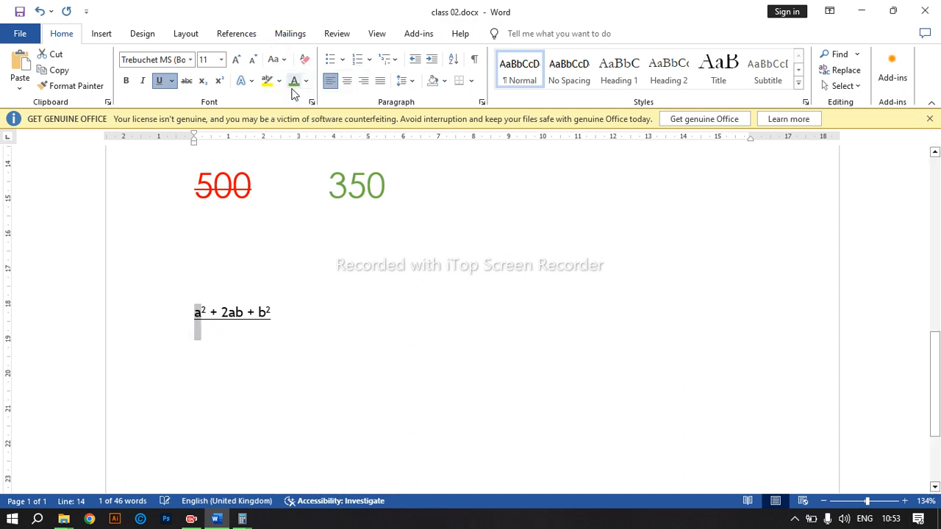
{"action": "left_click", "coordinate": [276, 337]}
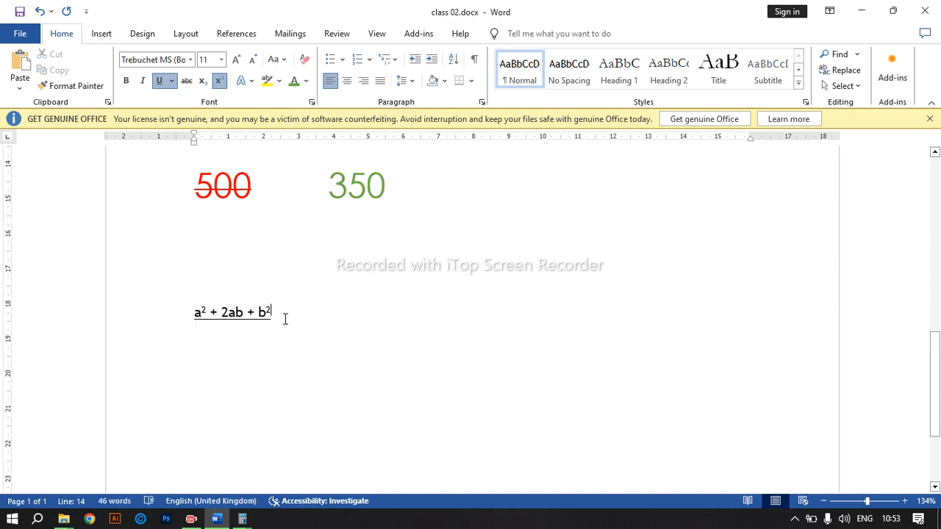
{"action": "left_click_drag", "start_coordinate": [194, 311], "coordinate": [311, 315]}
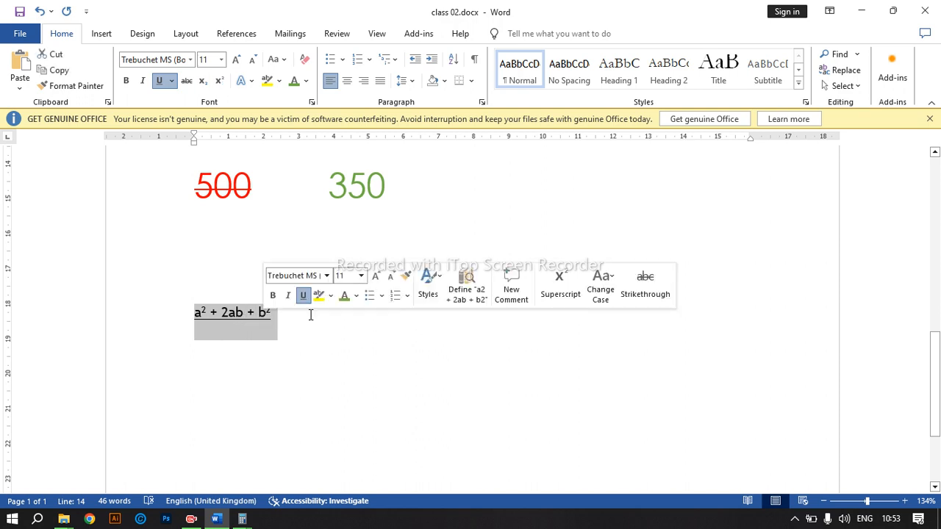
{"action": "left_click", "coordinate": [306, 322]}
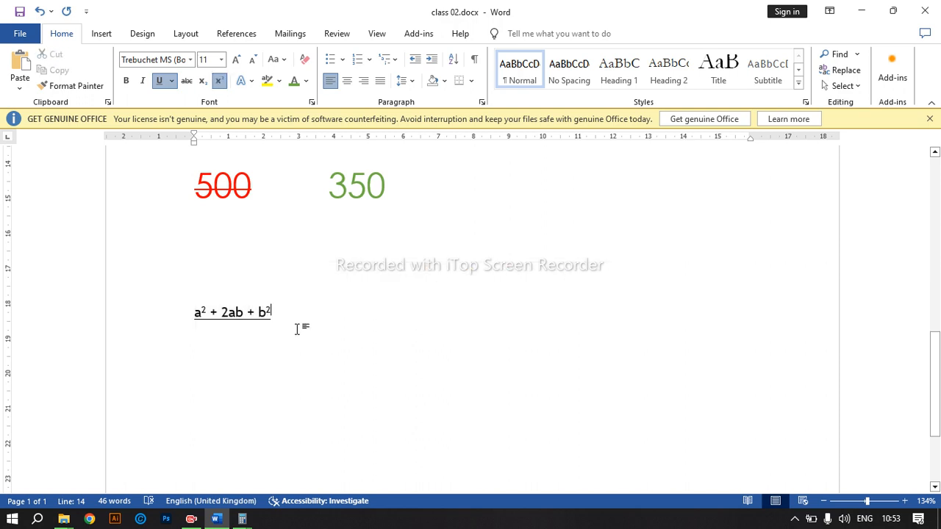
Write the expression "(a+b)2" on a new line two paragraphs below the a2 + 2ab + b2 expression
{"action": "key", "text": "Return"}
{"action": "key", "text": "Return"}
{"action": "type", "text": "ab"}
{"action": "key", "text": "BackSpace"}
{"action": "type", "text": "\\="}
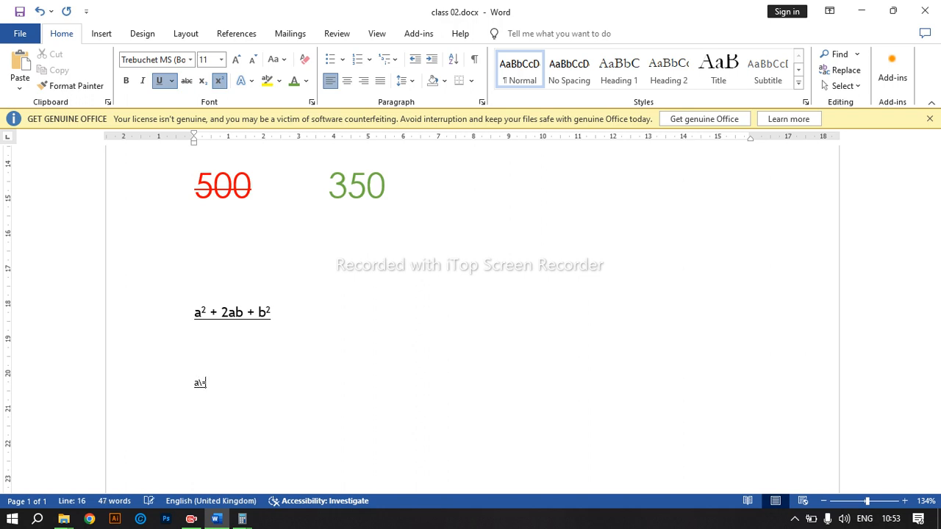
{"action": "key", "text": "BackSpace"}
{"action": "key", "text": "BackSpace"}
{"action": "type", "text": "="}
{"action": "key", "text": "BackSpace"}
{"action": "type", "text": "\\"}
{"action": "type", "text": "+"}
{"action": "type", "text": "b)"}
{"action": "type", "text": "("}
{"action": "key", "text": "Right"}
{"action": "key", "text": "Right"}
{"action": "key", "text": "Right"}
{"action": "type", "text": "2"}
{"action": "key", "text": "BackSpace"}
{"action": "type", "text": "2"}
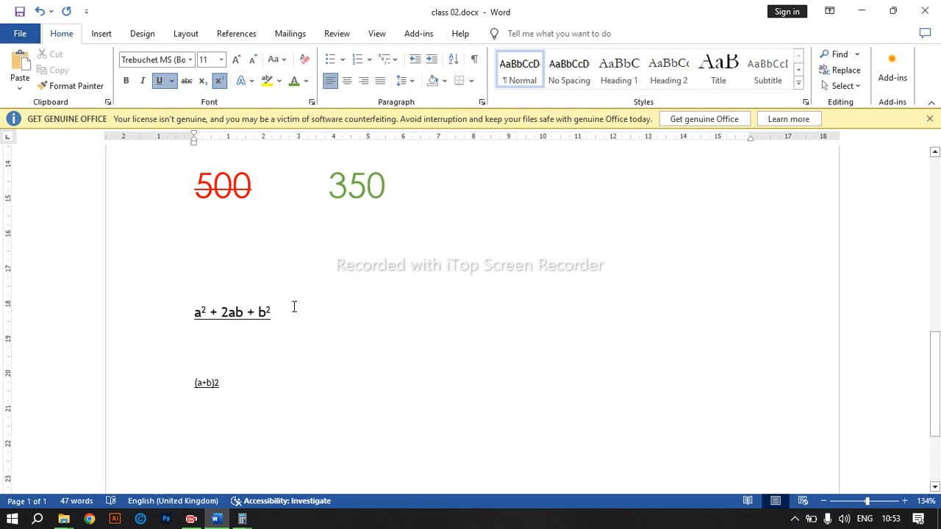
Set the font size of the whole (a+b)2 expression to 36
{"action": "scroll", "coordinate": [294, 307], "scroll_direction": "down", "scroll_amount": 3}
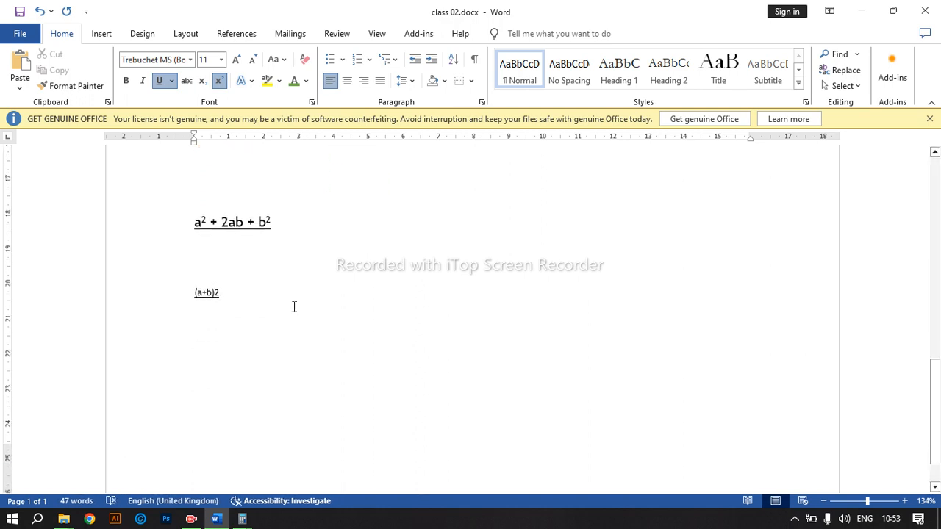
{"action": "key", "text": "shift+Left"}
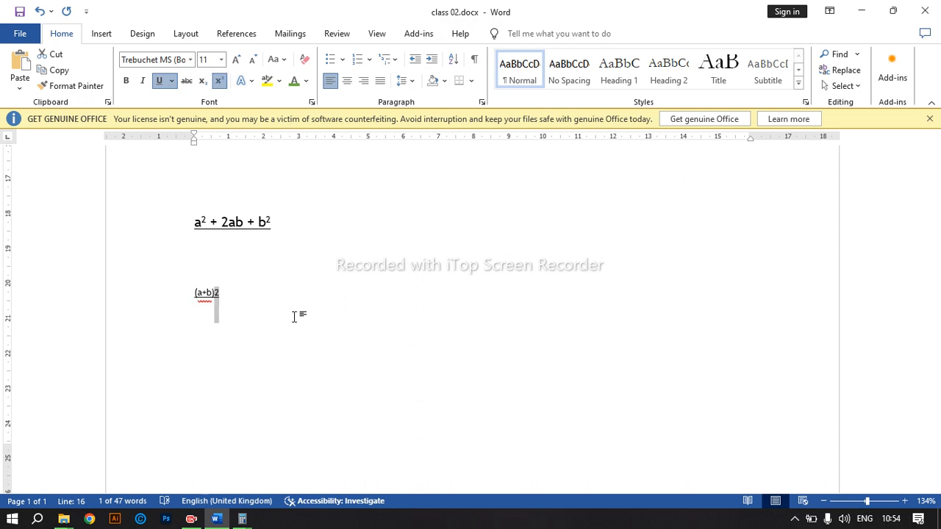
{"action": "left_click_drag", "start_coordinate": [234, 293], "coordinate": [189, 292]}
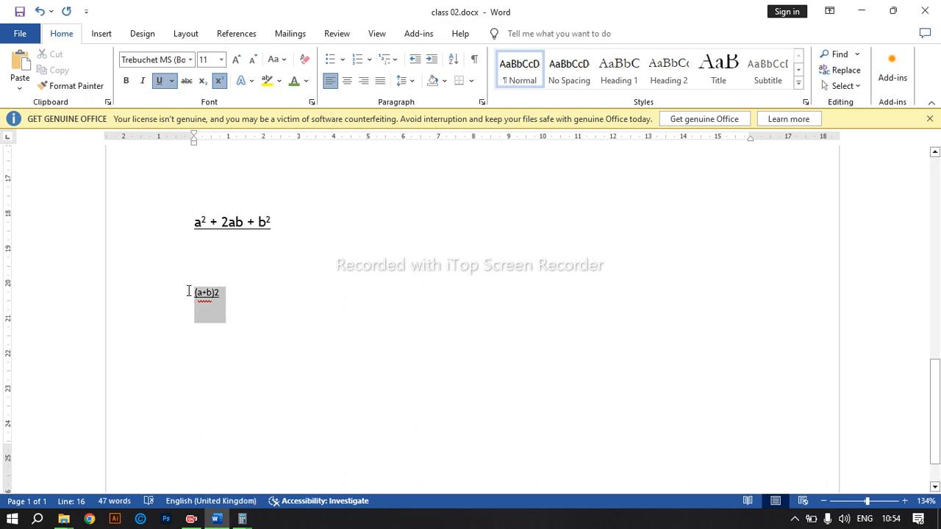
{"action": "left_click", "coordinate": [220, 59]}
{"action": "left_click", "coordinate": [204, 246]}
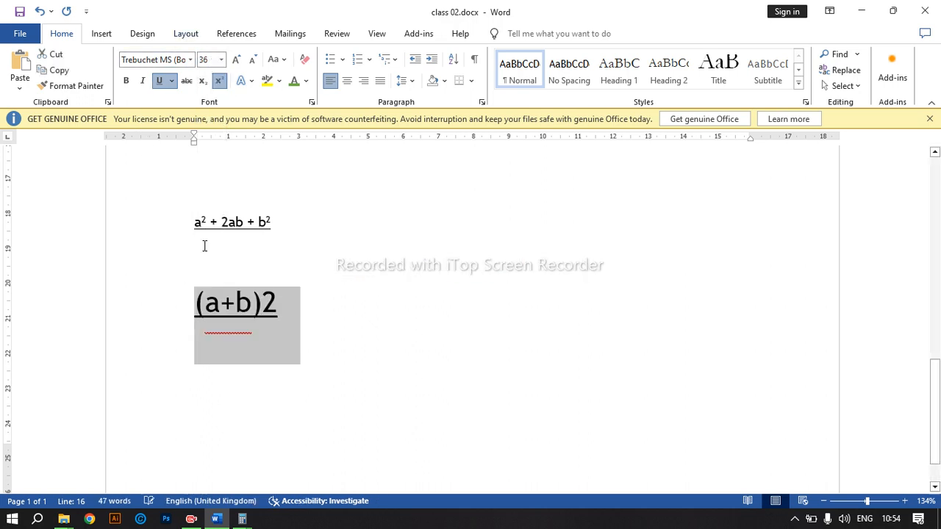
Remove the superscript formatting from the 2 at the end of the (a+b)2 expression
{"action": "left_click", "coordinate": [301, 314]}
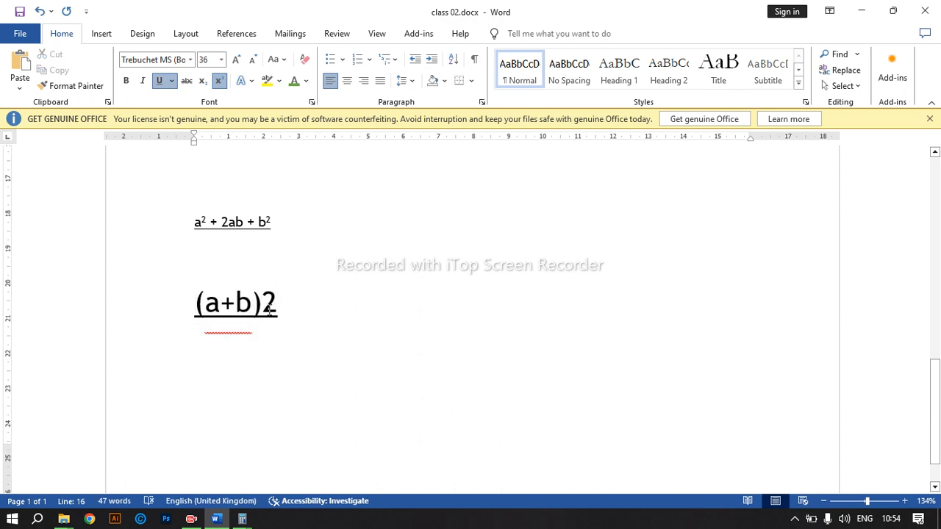
{"action": "left_click_drag", "start_coordinate": [278, 309], "coordinate": [266, 310]}
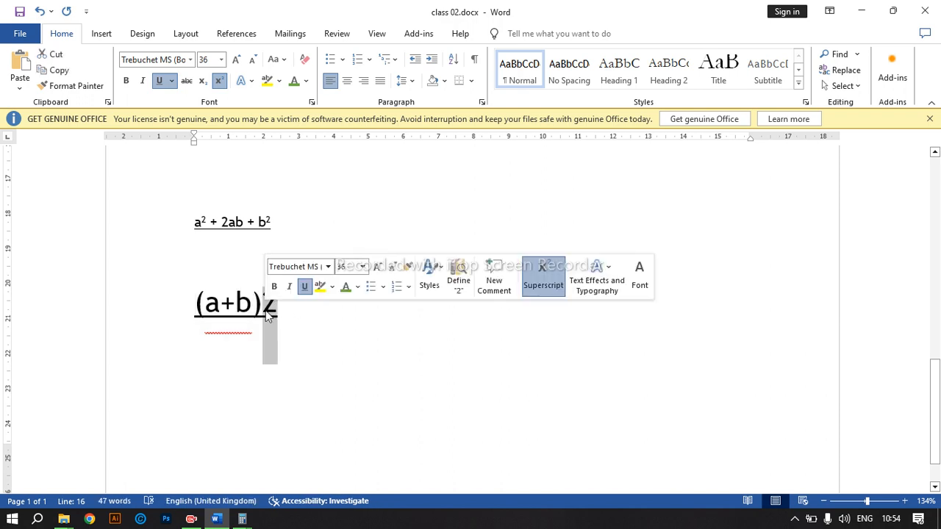
{"action": "left_click", "coordinate": [218, 82]}
{"action": "left_click", "coordinate": [218, 82]}
{"action": "left_click", "coordinate": [218, 83]}
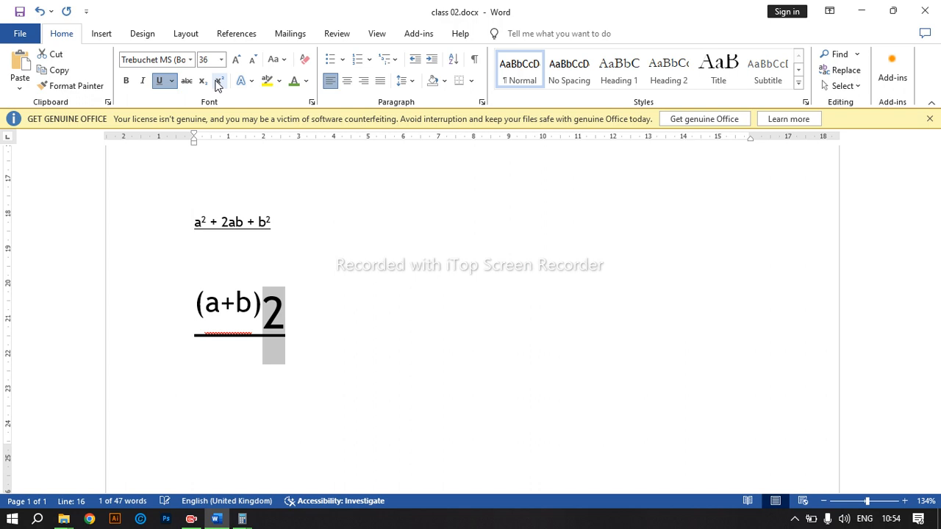
Delete the (a+b)2 line's text and rewrite it as "(a+b)2" in normal-baseline characters
{"action": "left_click", "coordinate": [158, 305]}
{"action": "left_click", "coordinate": [149, 309]}
{"action": "key", "text": "BackSpace"}
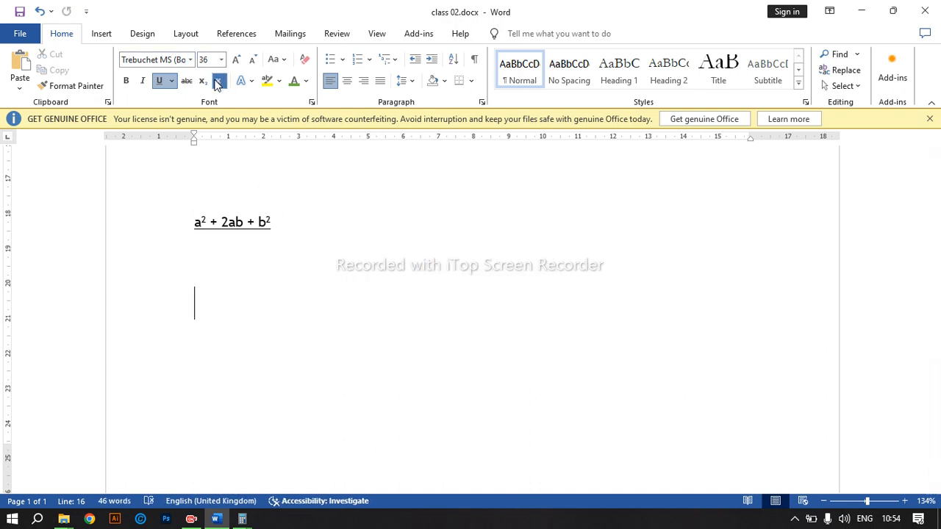
{"action": "type", "text": "90"}
{"action": "key", "text": "BackSpace"}
{"action": "key", "text": "BackSpace"}
{"action": "type", "text": "()"}
{"action": "key", "text": "Left"}
{"action": "type", "text": "a"}
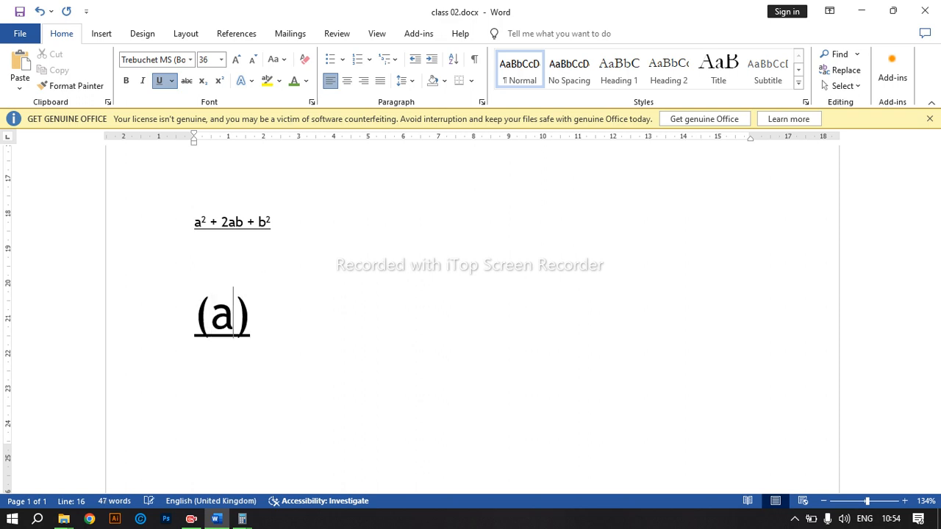
{"action": "type", "text": "+b"}
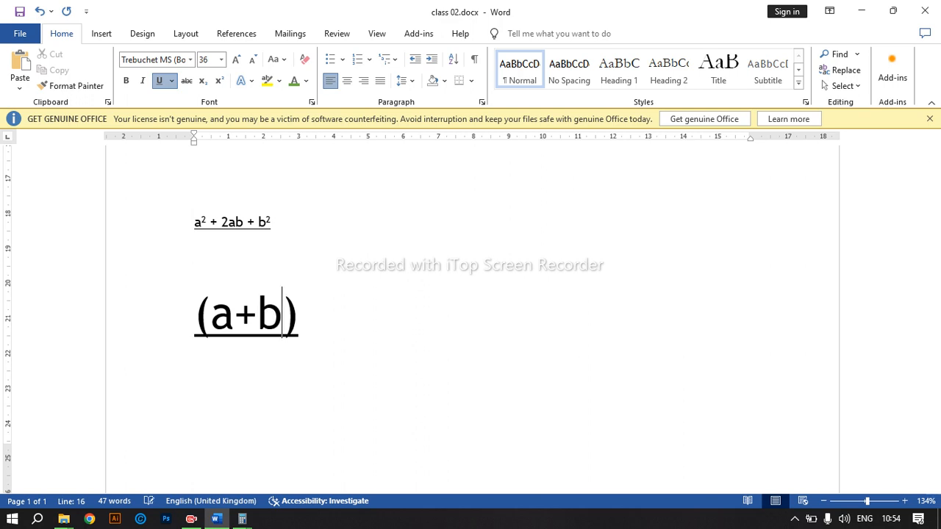
{"action": "key", "text": "Right"}
{"action": "type", "text": "2"}
Format the 2 after the closing parenthesis of (a+b)2 as a superscript
{"action": "key", "text": "shift+Left"}
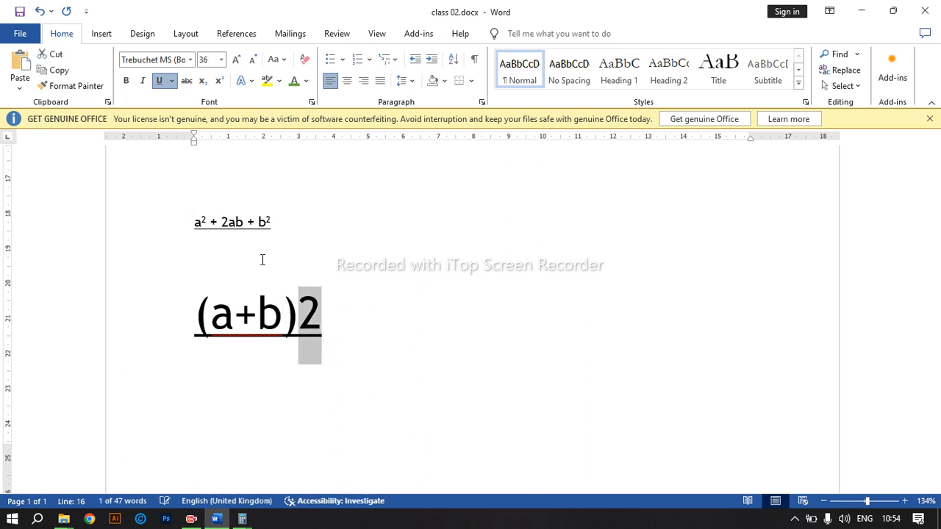
{"action": "key", "text": "ctrl+shift+plus"}
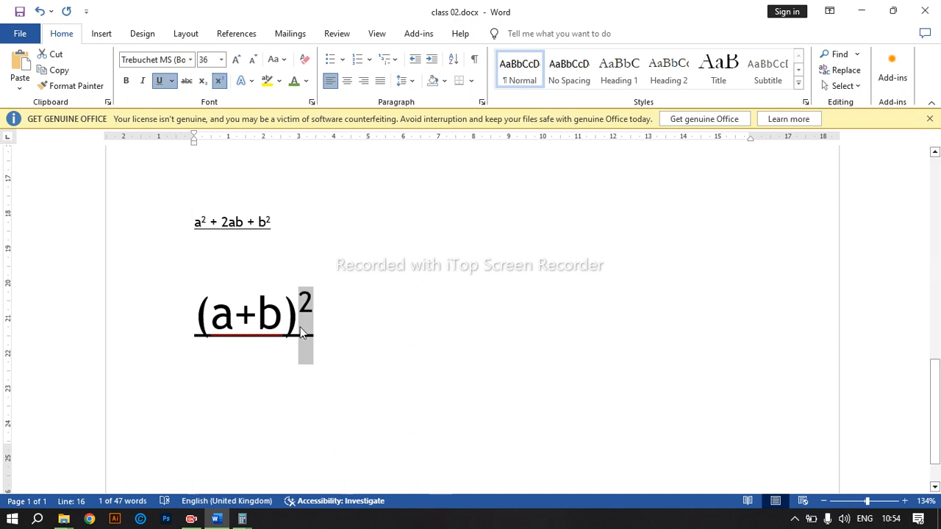
{"action": "left_click", "coordinate": [324, 311]}
{"action": "left_click", "coordinate": [233, 367]}
{"action": "key", "text": "Up"}
Insert an empty line between "skill and technology" and the numbers 500 and 350
{"action": "scroll", "coordinate": [337, 333], "scroll_direction": "up", "scroll_amount": 5}
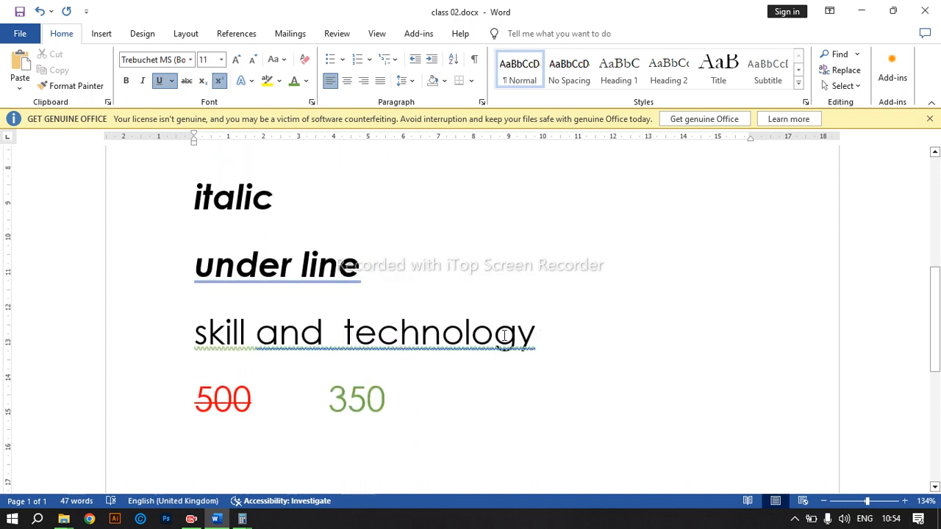
{"action": "left_click", "coordinate": [555, 335]}
{"action": "key", "text": "Return"}
{"action": "type", "text": "S"}
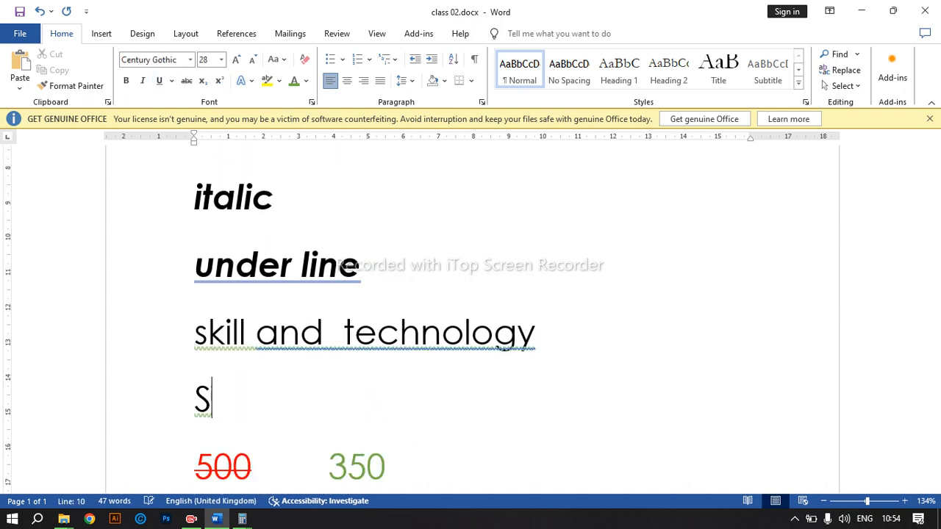
{"action": "key", "text": "BackSpace"}
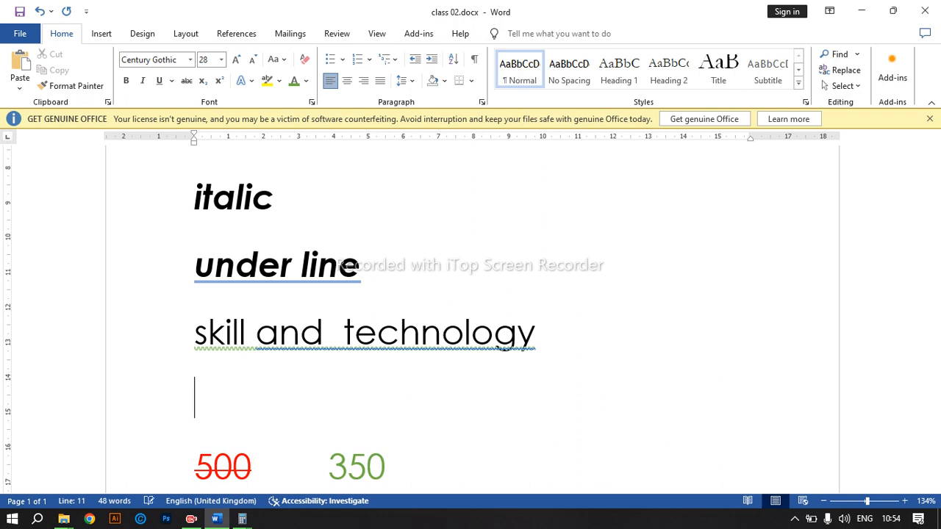
Start a new entry reading "super script" below the under line entry in the shortcut list
{"action": "scroll", "coordinate": [557, 331], "scroll_direction": "up", "scroll_amount": 5}
{"action": "left_click", "coordinate": [340, 443]}
{"action": "key", "text": "Return"}
{"action": "type", "text": "SUPWER"}
{"action": "key", "text": "BackSpace"}
{"action": "key", "text": "BackSpace"}
{"action": "key", "text": "BackSpace"}
{"action": "key", "text": "BackSpace"}
{"action": "key", "text": "BackSpace"}
{"action": "key", "text": "BackSpace"}
{"action": "key", "text": "BackSpace"}
{"action": "type", "text": "super "}
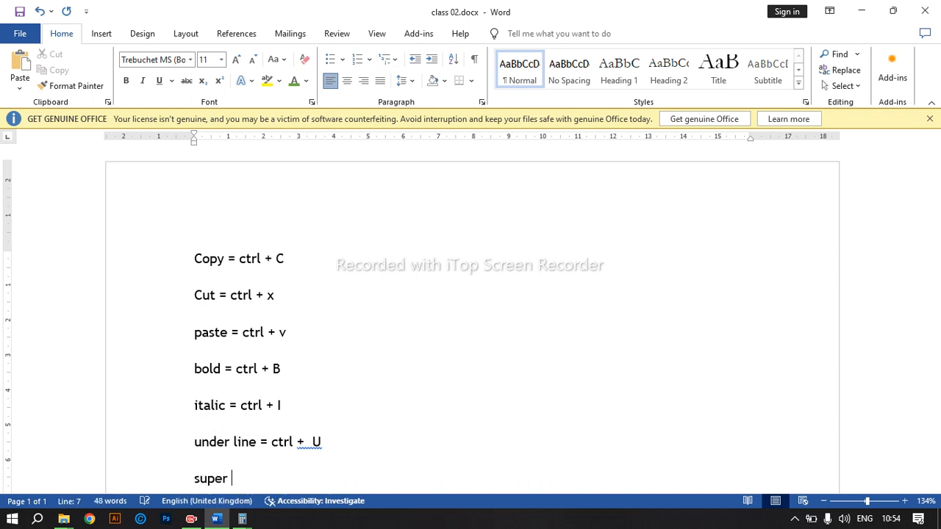
{"action": "type", "text": "s"}
{"action": "key", "text": "BackSpace"}
{"action": "type", "text": "c"}
{"action": "key", "text": "BackSpace"}
{"action": "type", "text": "script +"}
Complete the super script entry with "= ctrl + shift + (+)"
{"action": "key", "text": "BackSpace"}
{"action": "type", "text": "+"}
{"action": "type", "text": "="}
{"action": "type", "text": " ctrl "}
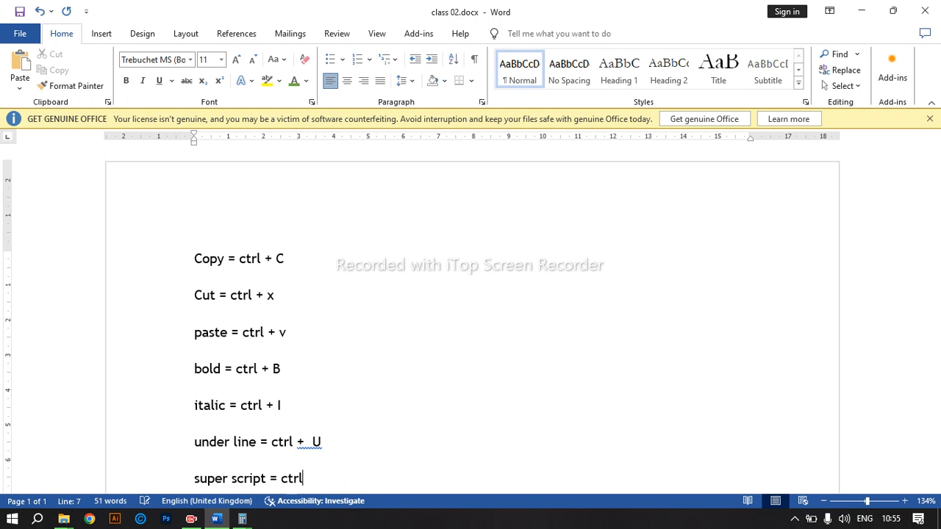
{"action": "type", "text": "+ shi"}
{"action": "type", "text": "ft "}
{"action": "type", "text": "+"}
{"action": "type", "text": "()"}
{"action": "type", "text": "+"}
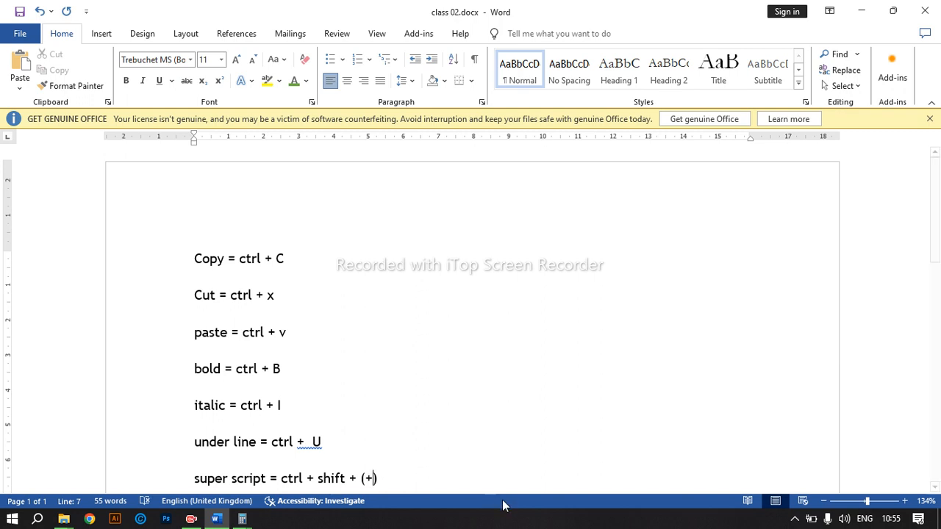
{"action": "scroll", "coordinate": [431, 448], "scroll_direction": "down", "scroll_amount": 5}
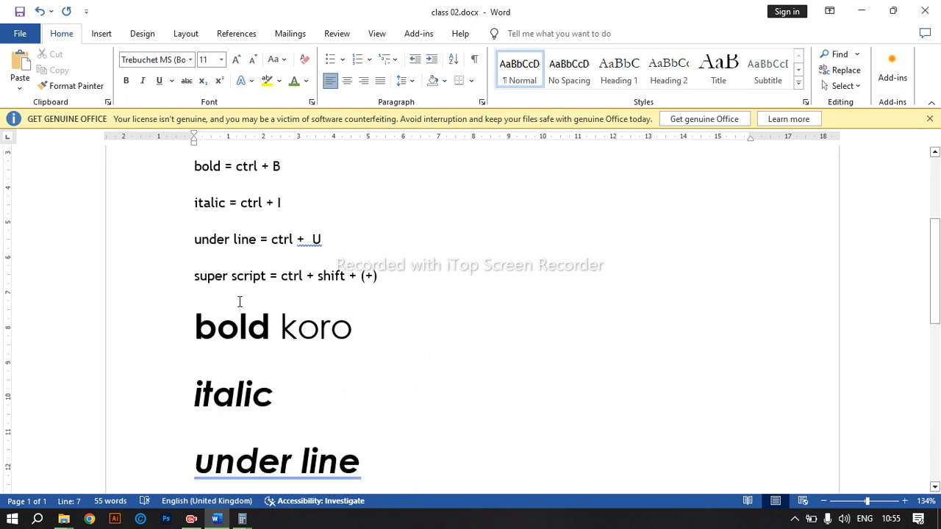
{"action": "left_click_drag", "start_coordinate": [395, 279], "coordinate": [200, 282]}
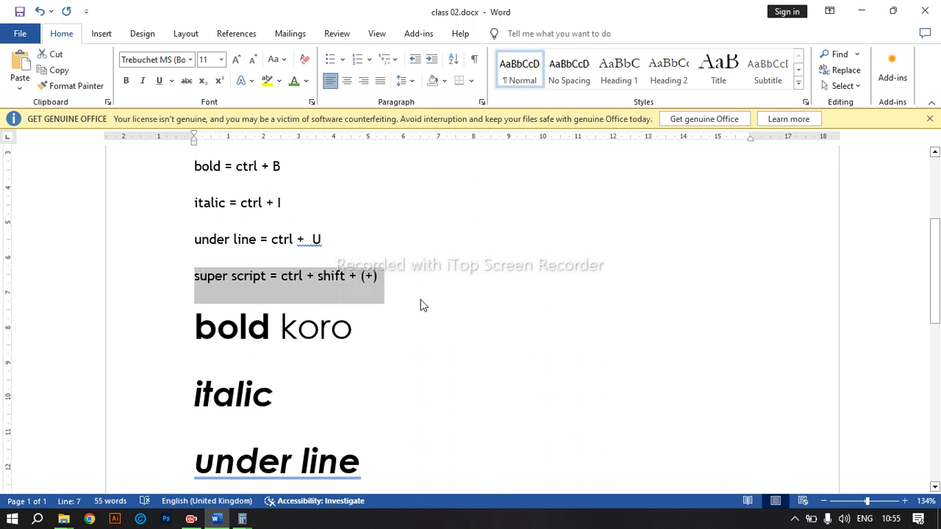
{"action": "left_click", "coordinate": [423, 305]}
Add a 3 directly after the bold italic words "under line", without a space between them
{"action": "scroll", "coordinate": [382, 287], "scroll_direction": "down", "scroll_amount": 5}
{"action": "left_click", "coordinate": [358, 266]}
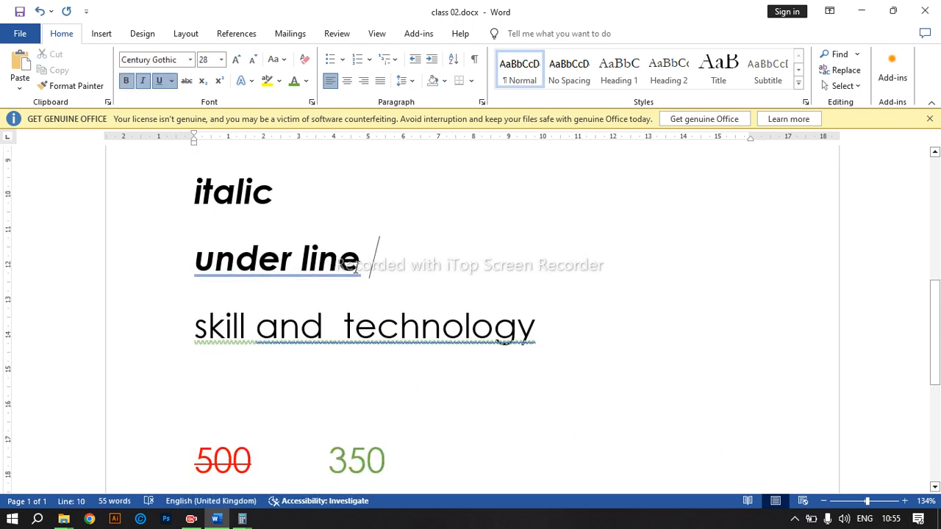
{"action": "type", "text": "3"}
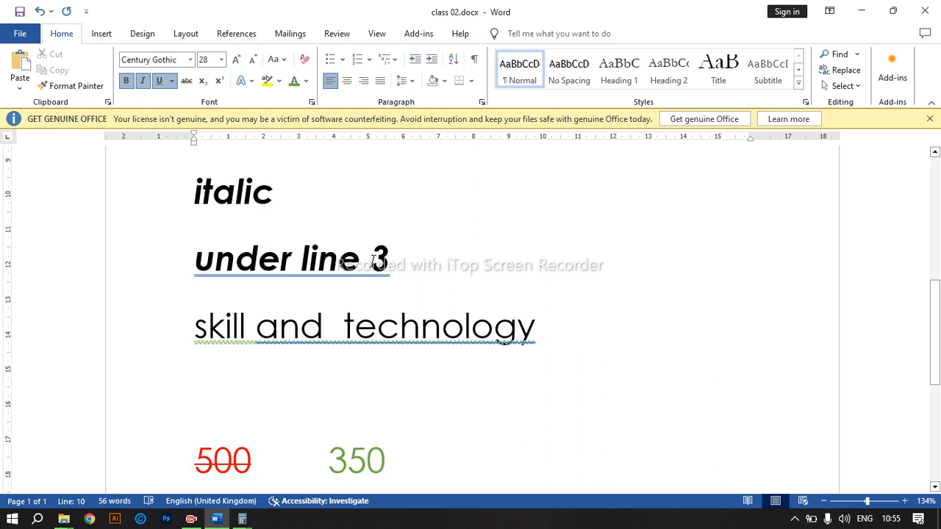
{"action": "left_click", "coordinate": [374, 259]}
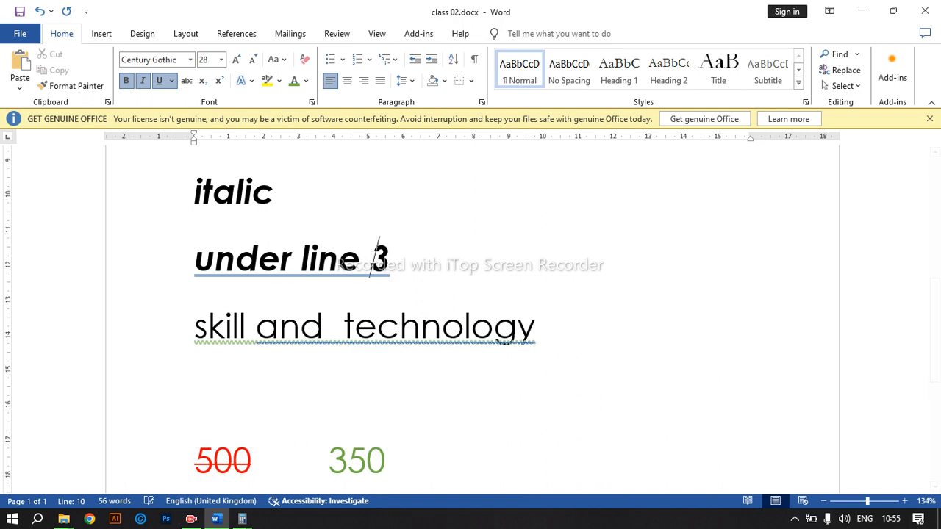
{"action": "key", "text": "BackSpace"}
{"action": "key", "text": "Right"}
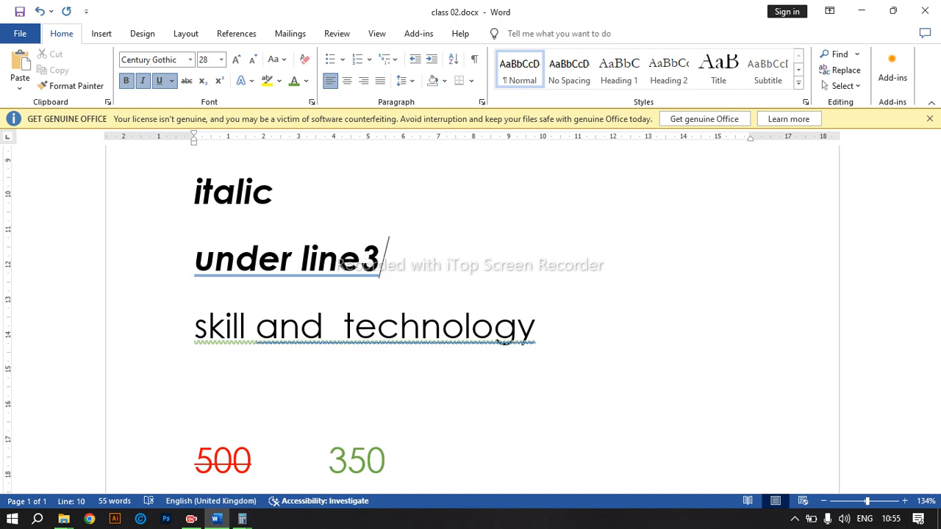
Format the 3 after "under line" as a superscript and delete it
{"action": "key", "text": "shift+Left"}
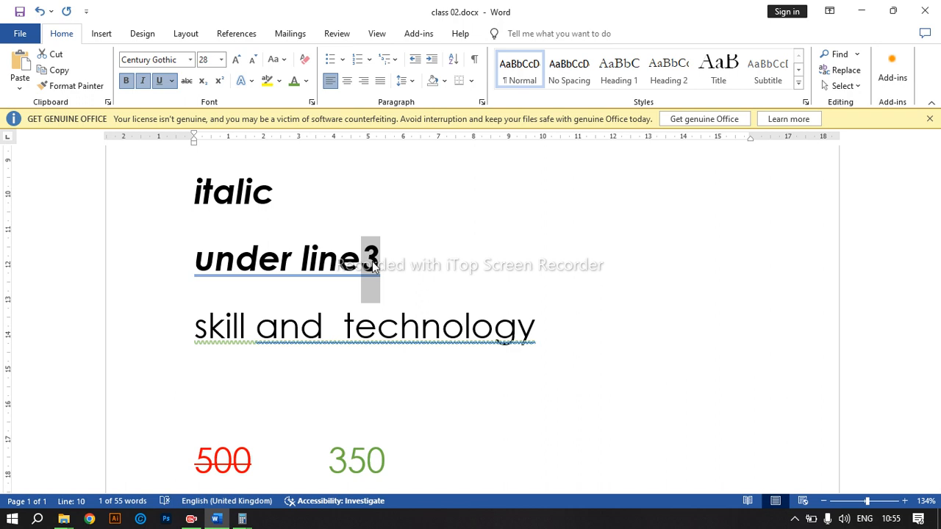
{"action": "key", "text": "ctrl+shift+plus"}
{"action": "key", "text": "BackSpace"}
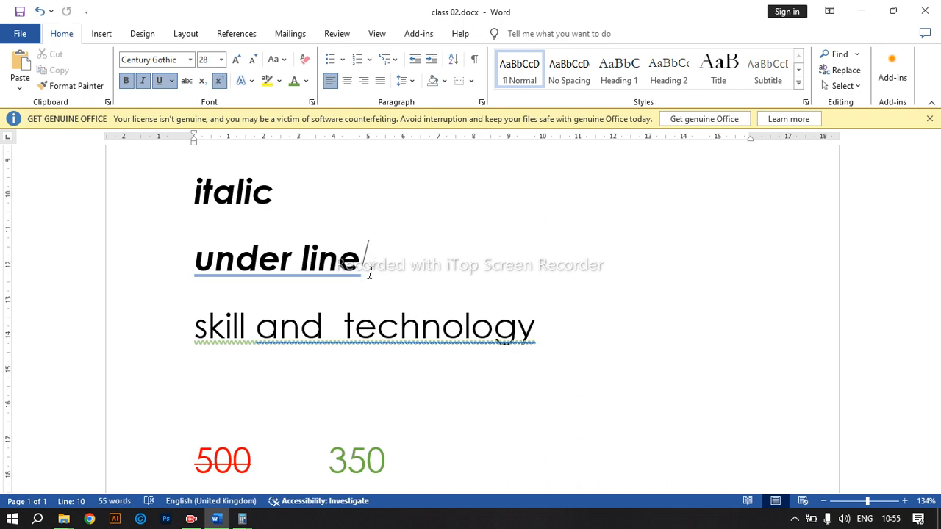
Delete the whole a2 + 2ab + b2 expression line above (a+b)2
{"action": "scroll", "coordinate": [373, 262], "scroll_direction": "down", "scroll_amount": 8}
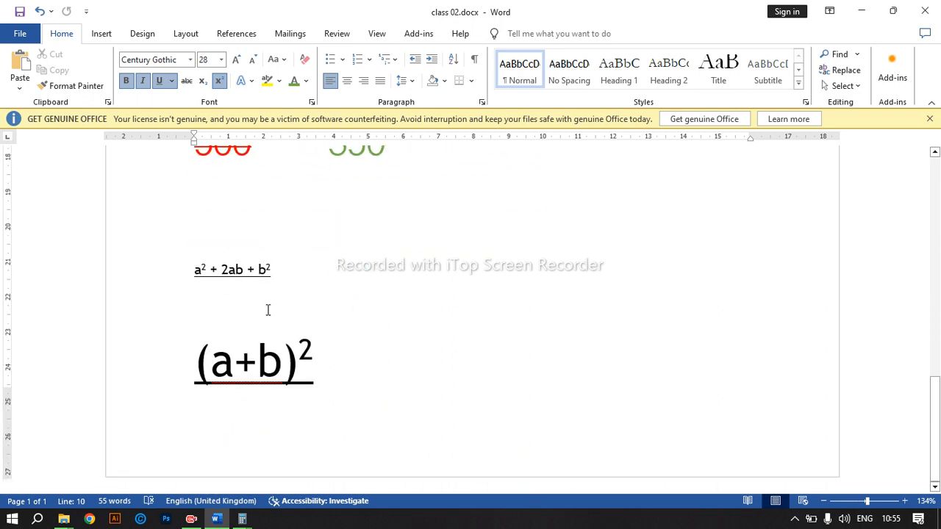
{"action": "left_click_drag", "start_coordinate": [193, 266], "coordinate": [301, 275]}
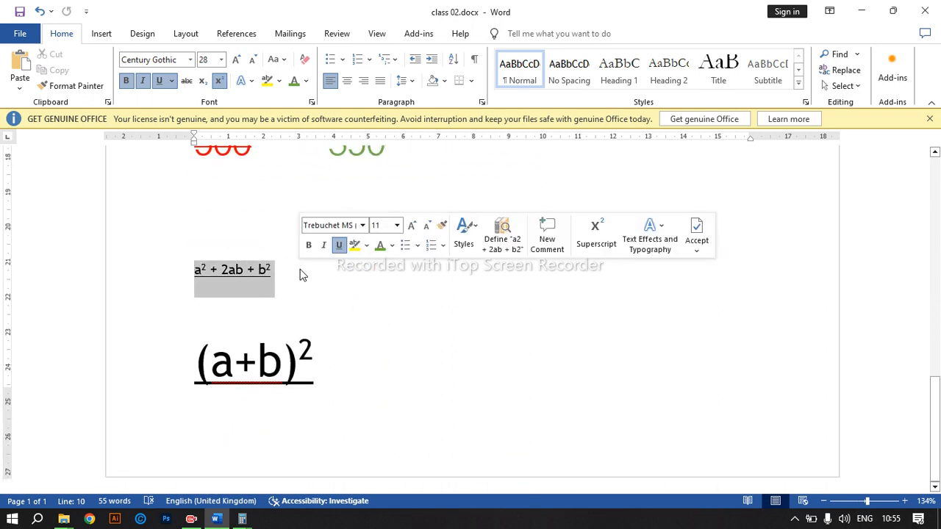
{"action": "key", "text": "BackSpace"}
Insert a page break after the (a+b)2 expression and return the cursor to the expression's end
{"action": "left_click", "coordinate": [348, 321]}
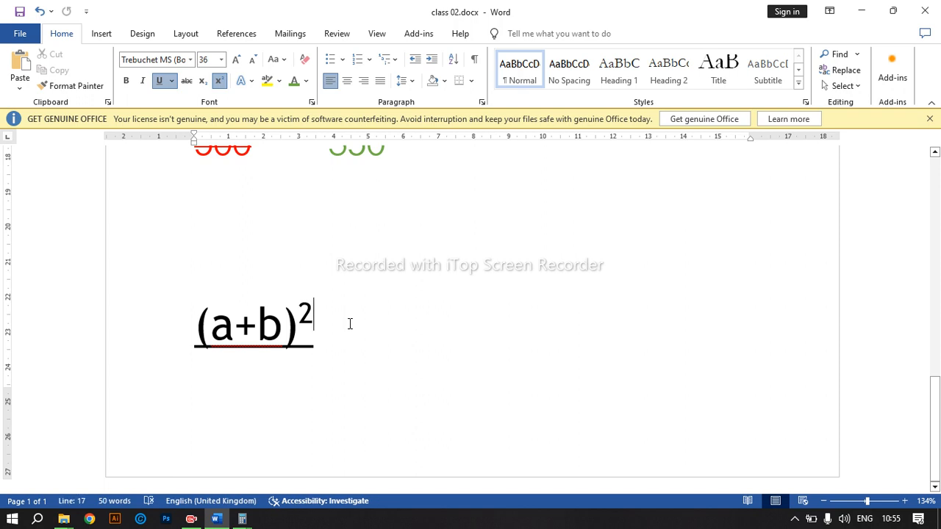
{"action": "key", "text": "ctrl+Return"}
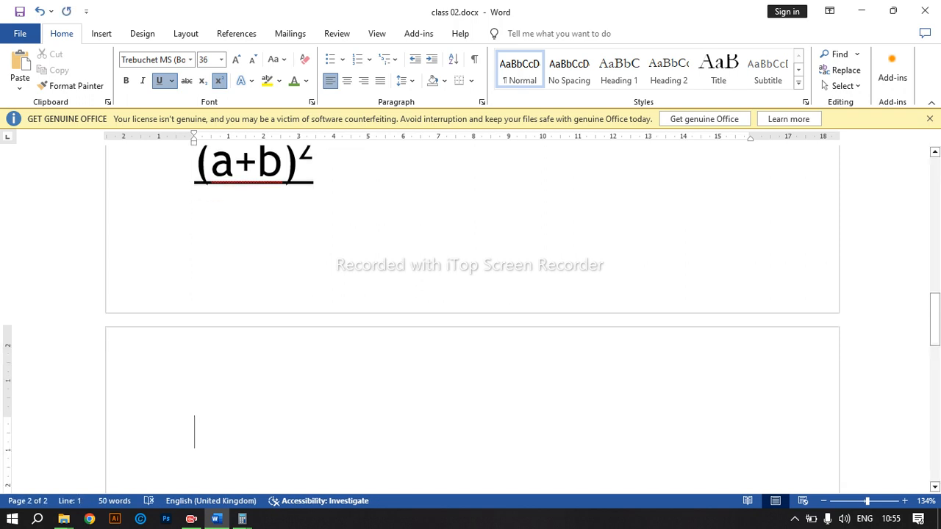
{"action": "scroll", "coordinate": [313, 394], "scroll_direction": "up", "scroll_amount": 5}
{"action": "left_click", "coordinate": [340, 457]}
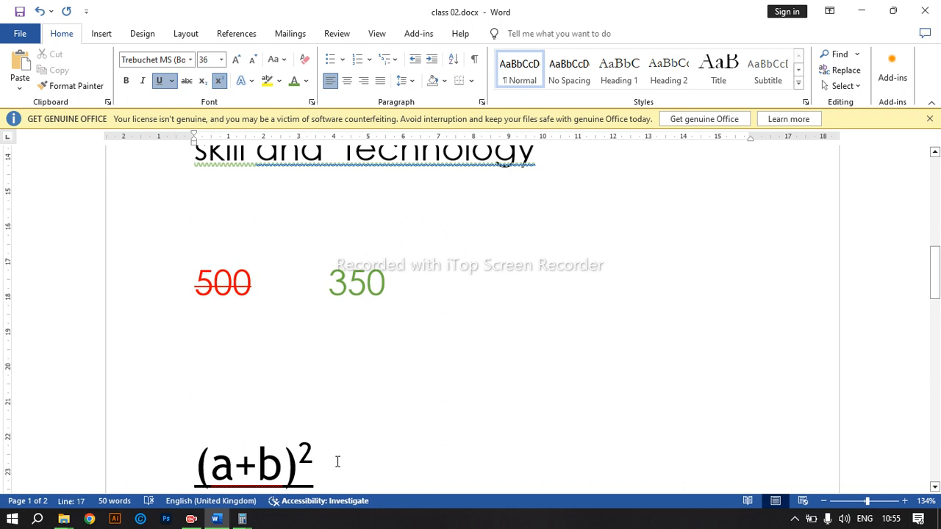
{"action": "scroll", "coordinate": [337, 461], "scroll_direction": "down", "scroll_amount": 4}
{"action": "left_click", "coordinate": [331, 453]}
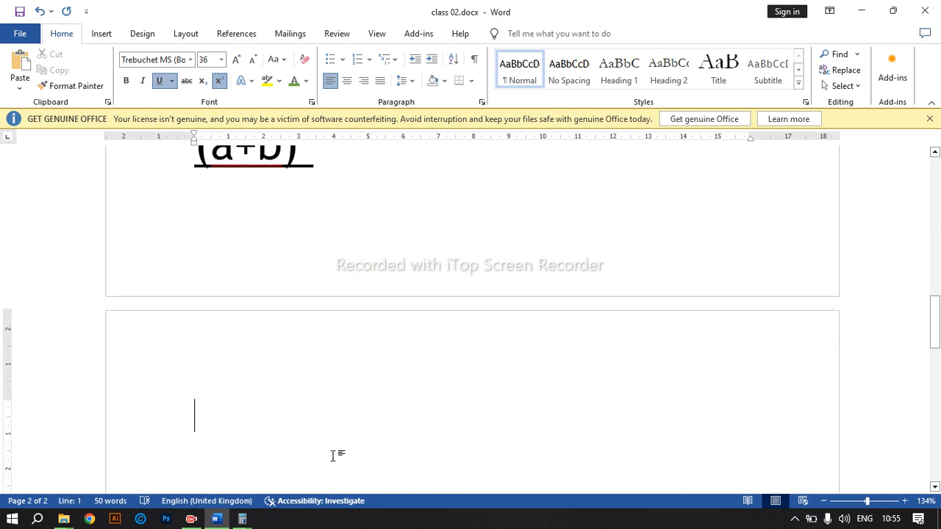
{"action": "scroll", "coordinate": [316, 380], "scroll_direction": "up", "scroll_amount": 3}
{"action": "left_click", "coordinate": [316, 380]}
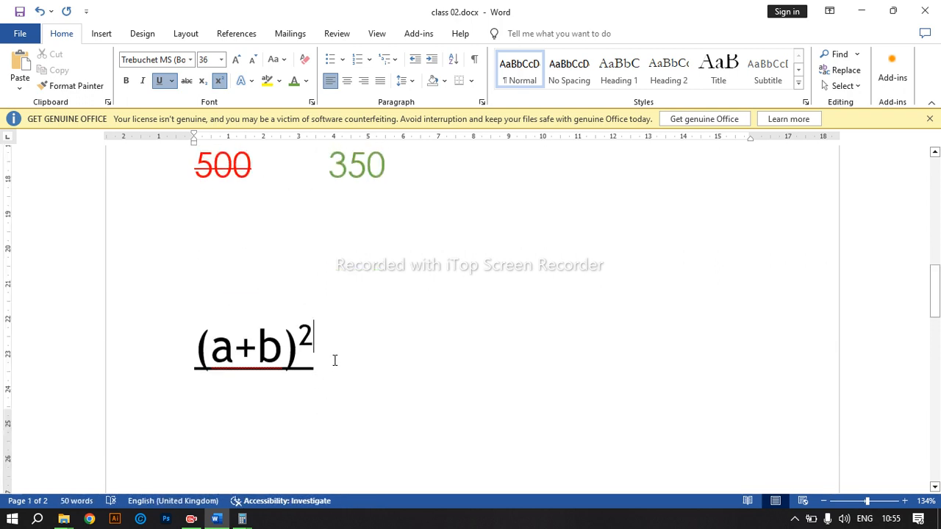
Turn off superscript after (a+b)2 and complete the line with "= a2 + 2ab + b2", keeping the squares as superscripts
{"action": "left_click", "coordinate": [220, 86]}
{"action": "type", "text": "="}
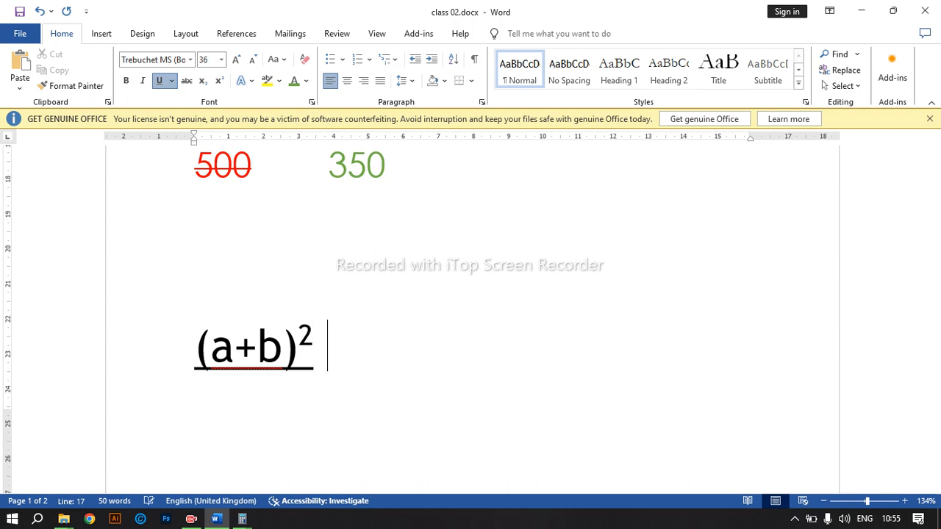
{"action": "type", "text": "a² + 2ab + b²"}
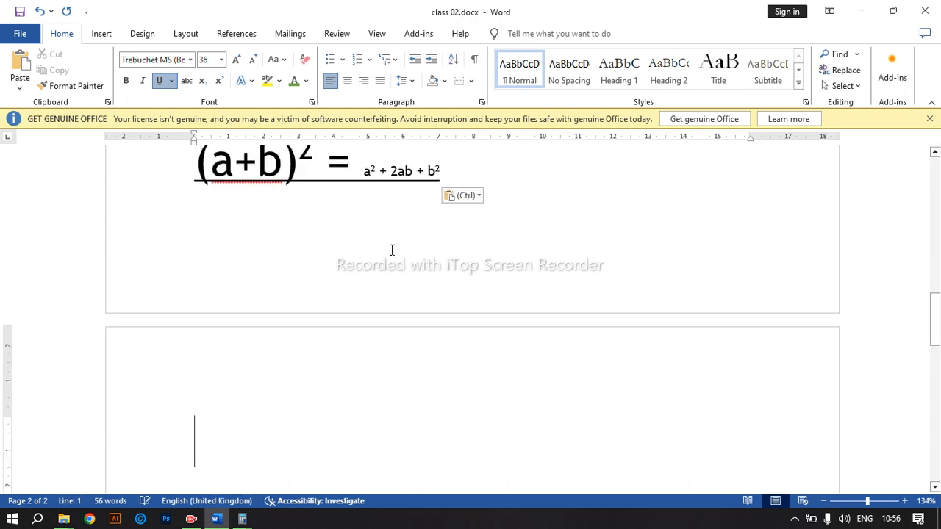
Set the font size of a2 + 2ab + b2 after the equals sign to 48
{"action": "scroll", "coordinate": [392, 251], "scroll_direction": "up", "scroll_amount": 2}
{"action": "left_click", "coordinate": [359, 271]}
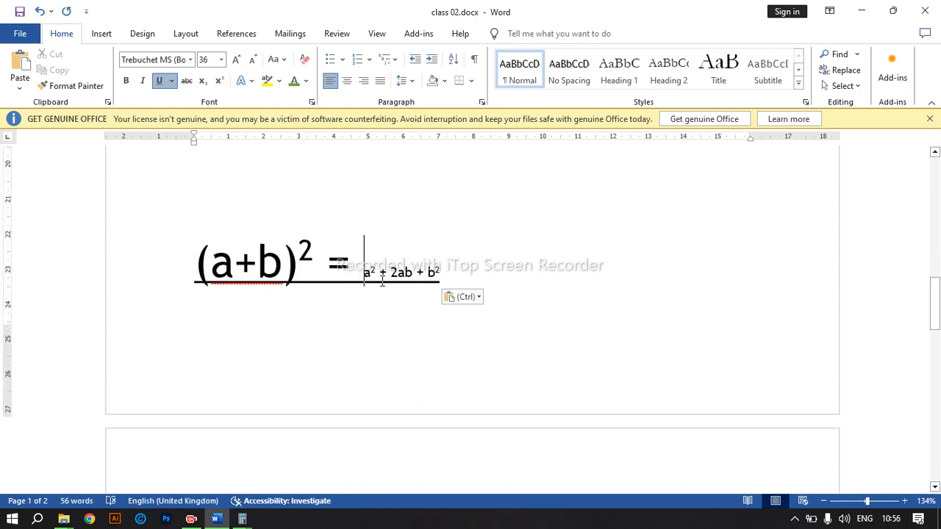
{"action": "left_click", "coordinate": [457, 281], "text": "shift"}
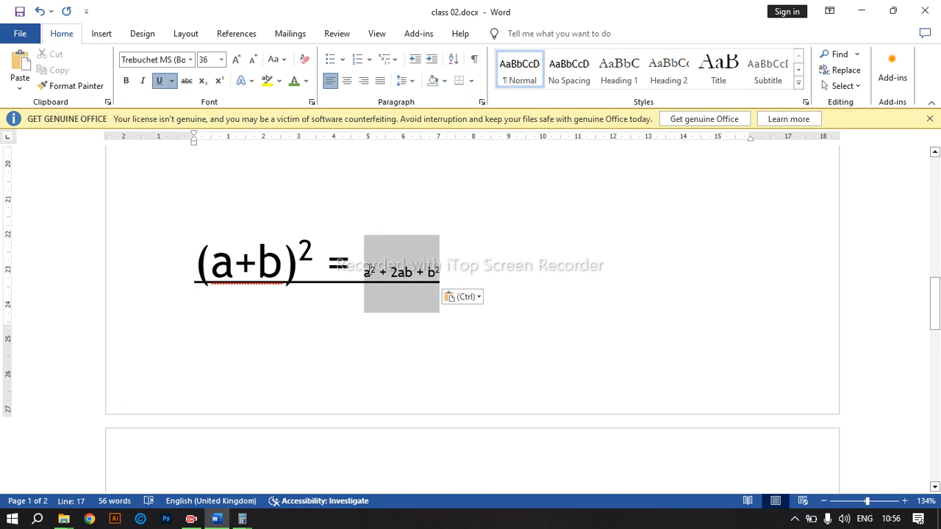
{"action": "left_click", "coordinate": [205, 62]}
{"action": "left_click", "coordinate": [222, 63]}
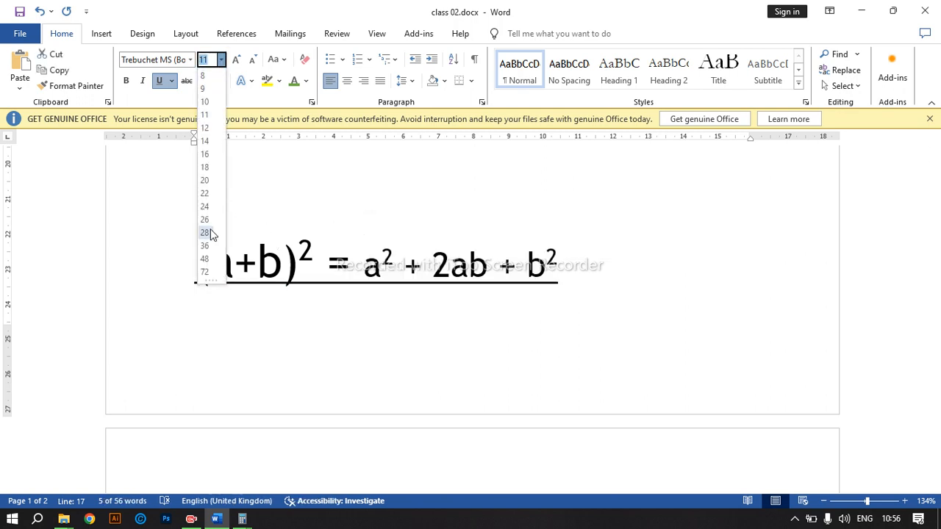
{"action": "left_click", "coordinate": [206, 260]}
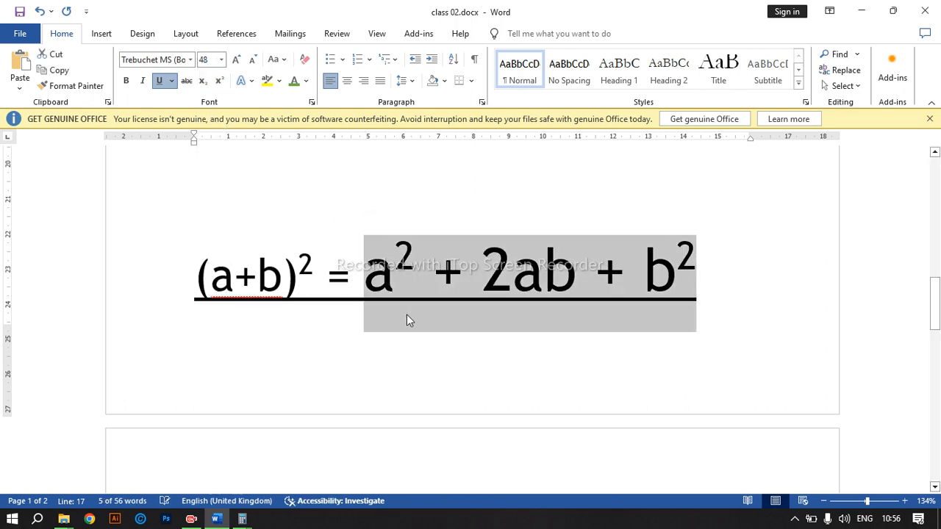
Remove the underline from the whole (a+b)2 = a2 + 2ab + b2 line
{"action": "left_click_drag", "start_coordinate": [762, 264], "coordinate": [194, 266]}
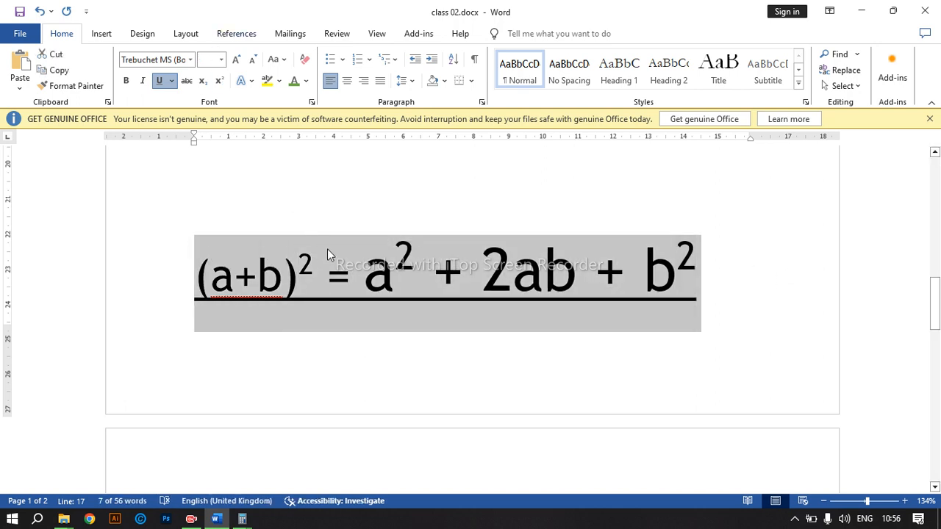
{"action": "key", "text": "ctrl+u"}
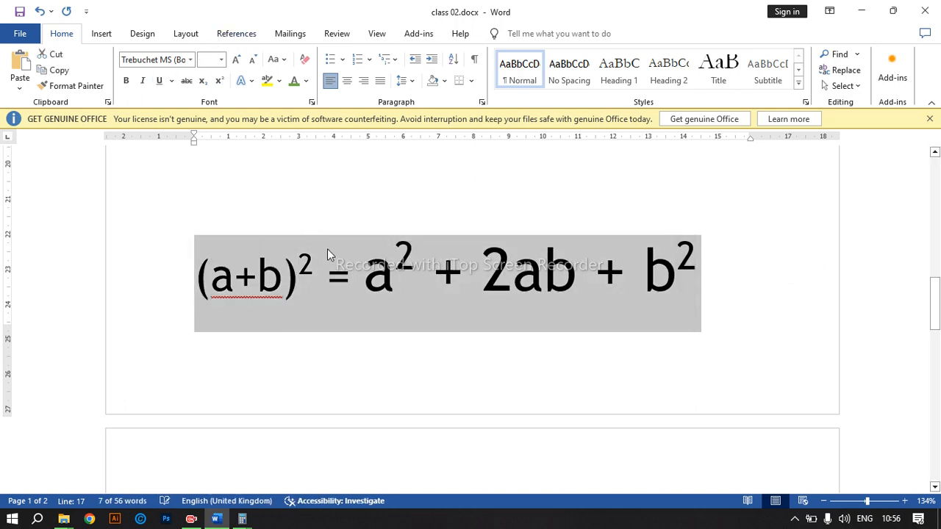
{"action": "left_click", "coordinate": [409, 364]}
{"action": "left_click", "coordinate": [232, 294]}
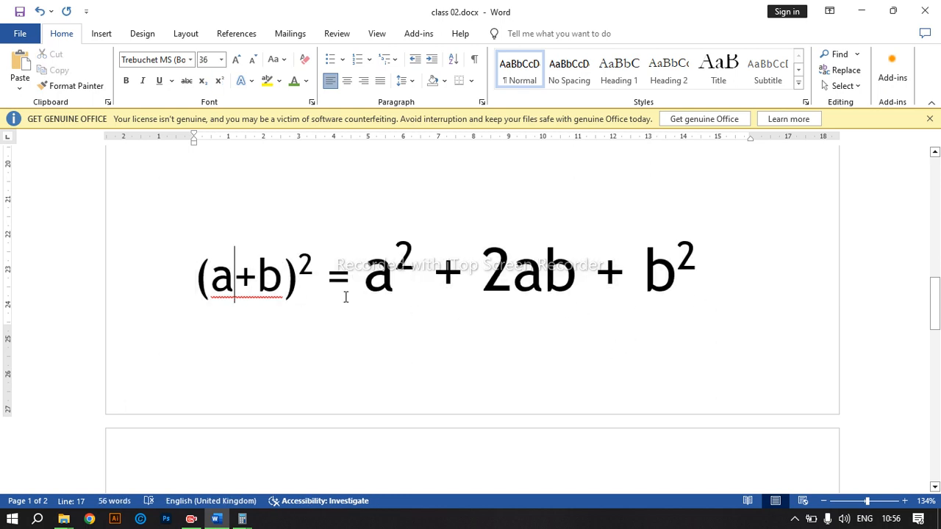
{"action": "left_click", "coordinate": [147, 255]}
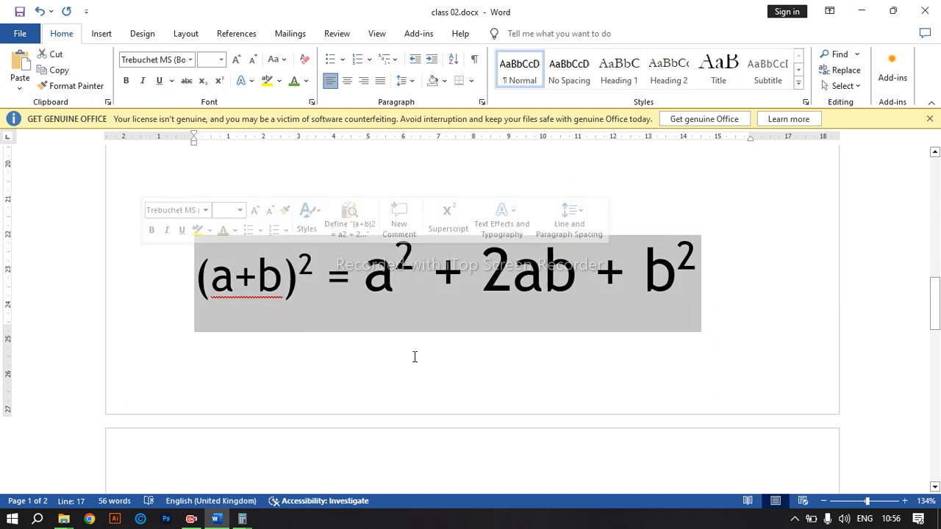
Write (A+b) at the start of the second page
{"action": "scroll", "coordinate": [525, 383], "scroll_direction": "down", "scroll_amount": 3}
{"action": "left_click", "coordinate": [325, 363]}
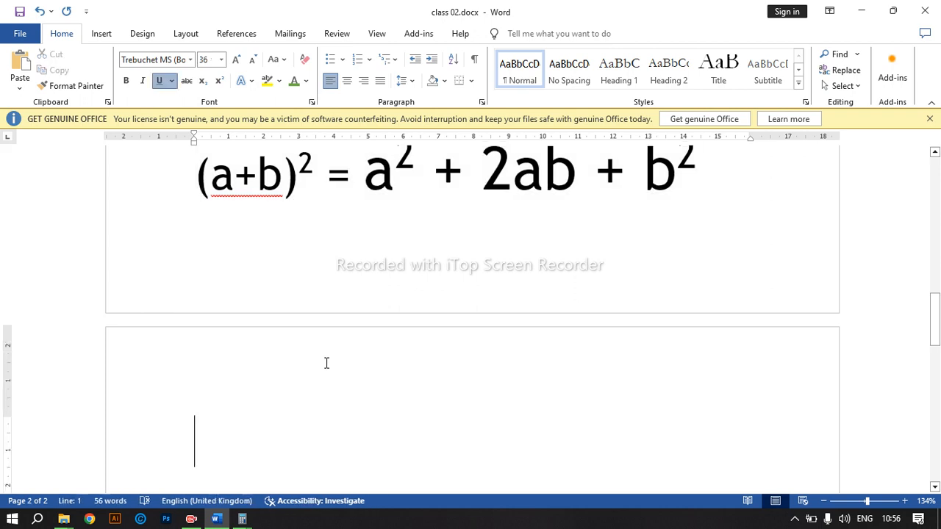
{"action": "type", "text": "(A)"}
{"action": "key", "text": "Left"}
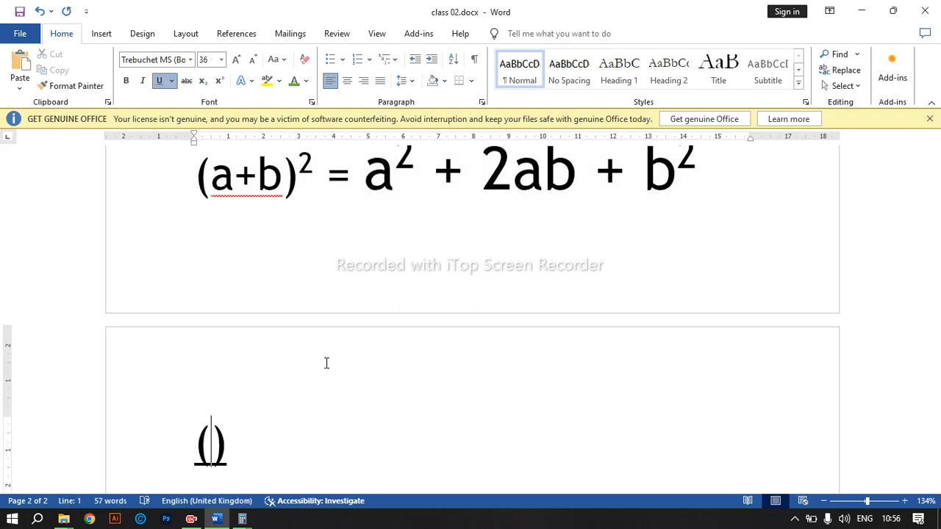
{"action": "type", "text": "A"}
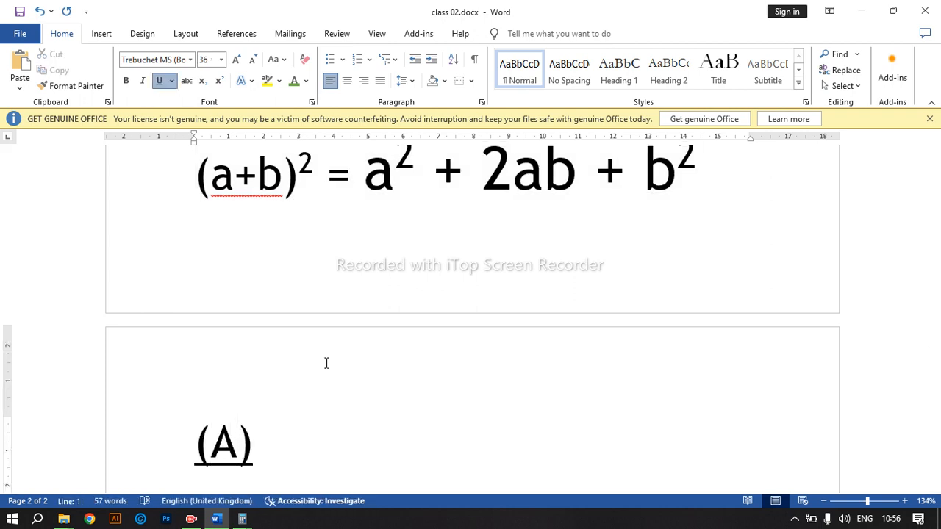
{"action": "type", "text": "+"}
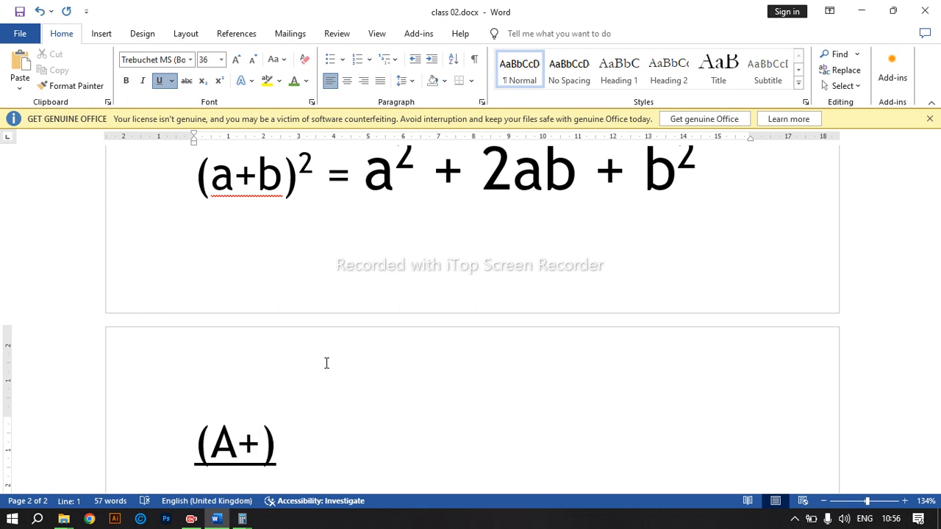
{"action": "type", "text": "b"}
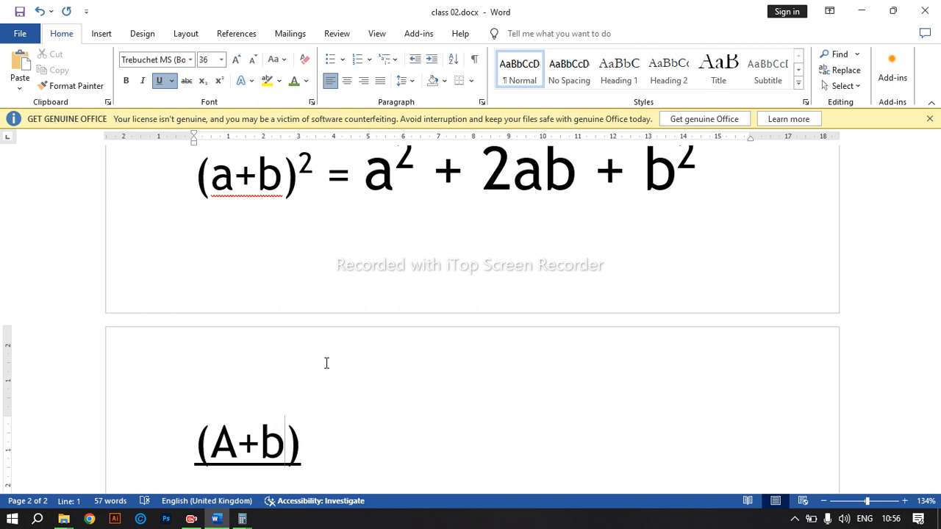
Change the capital A in (A+b) to lowercase and return the cursor to the expression's end
{"action": "key", "text": "Left"}
{"action": "key", "text": "shift+Left"}
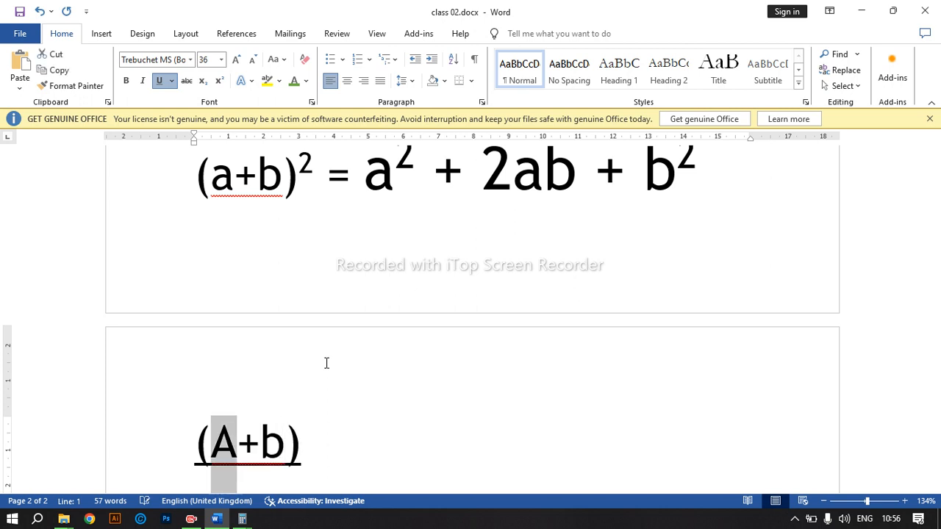
{"action": "left_click", "coordinate": [277, 59]}
{"action": "left_click", "coordinate": [301, 94]}
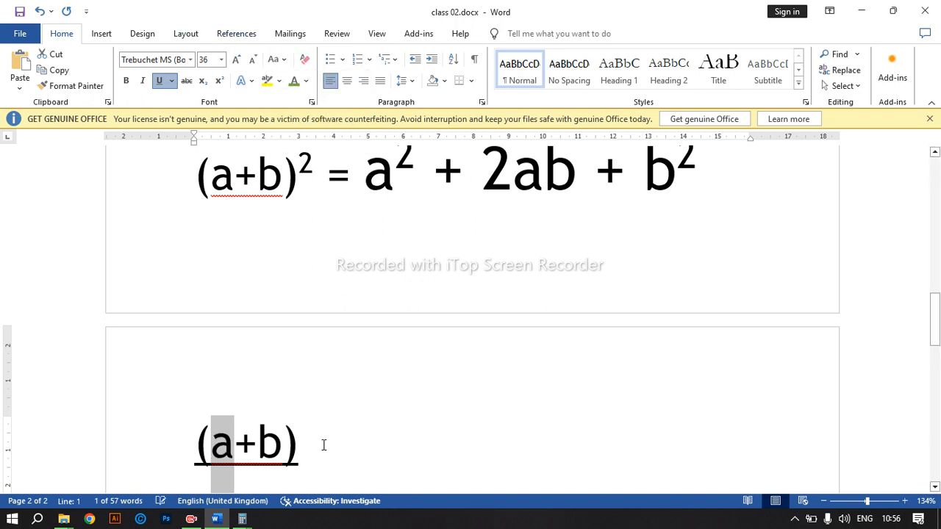
{"action": "left_click", "coordinate": [325, 445]}
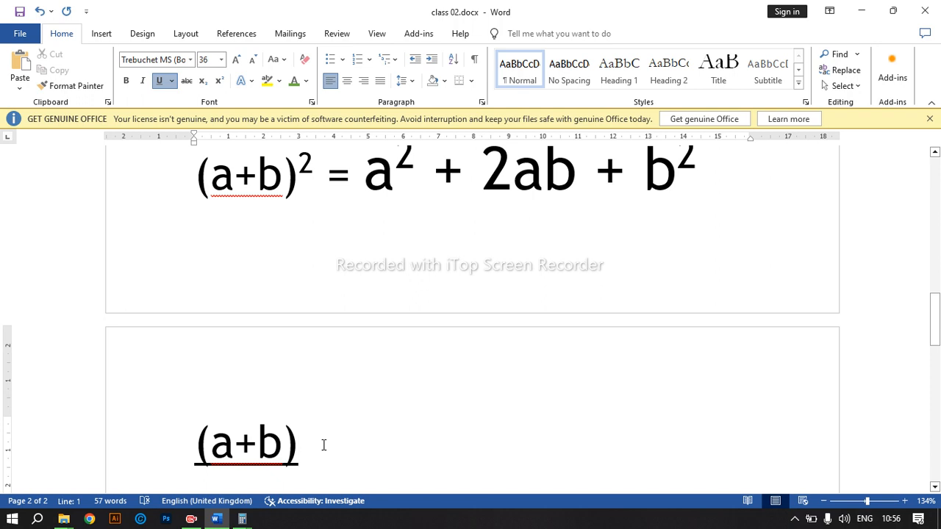
Add a 3 directly after (a+b) on the second page and format it as a superscript
{"action": "type", "text": "3"}
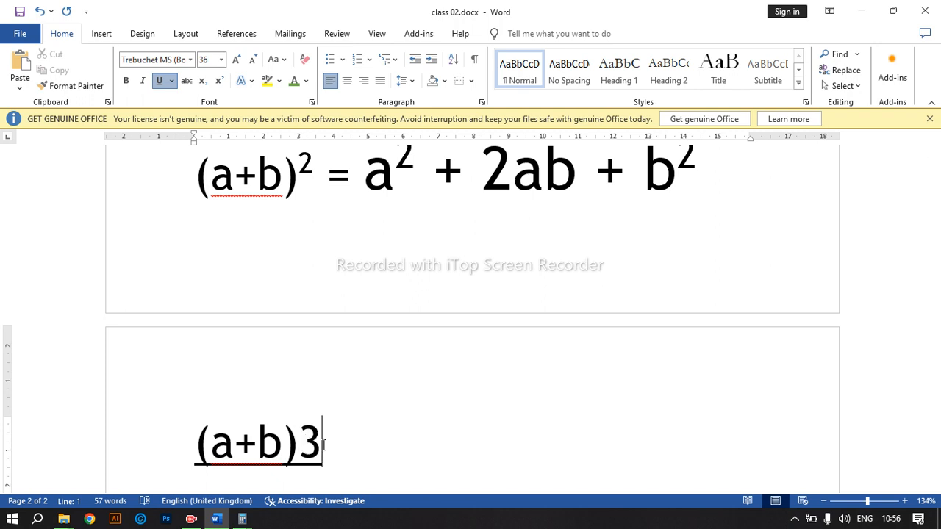
{"action": "key", "text": "shift+Left"}
{"action": "key", "text": "ctrl+shift+equal"}
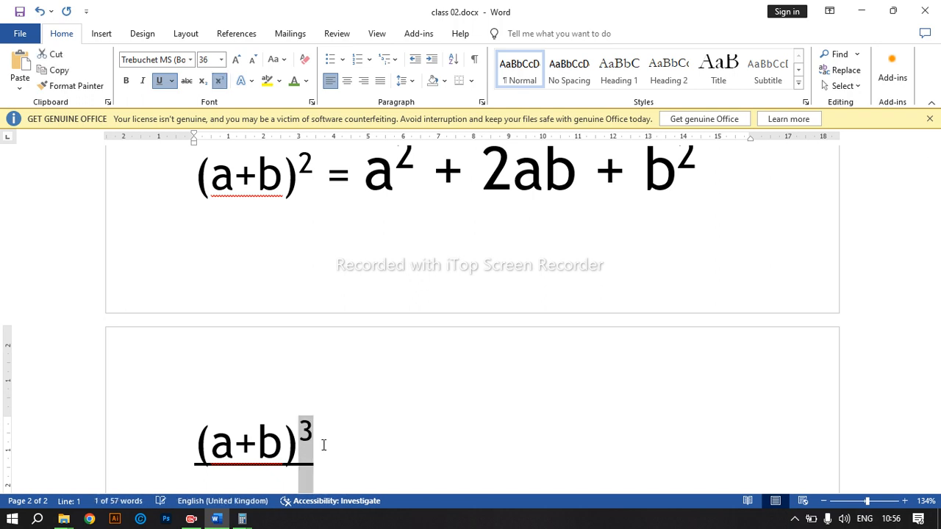
{"action": "left_click", "coordinate": [331, 440]}
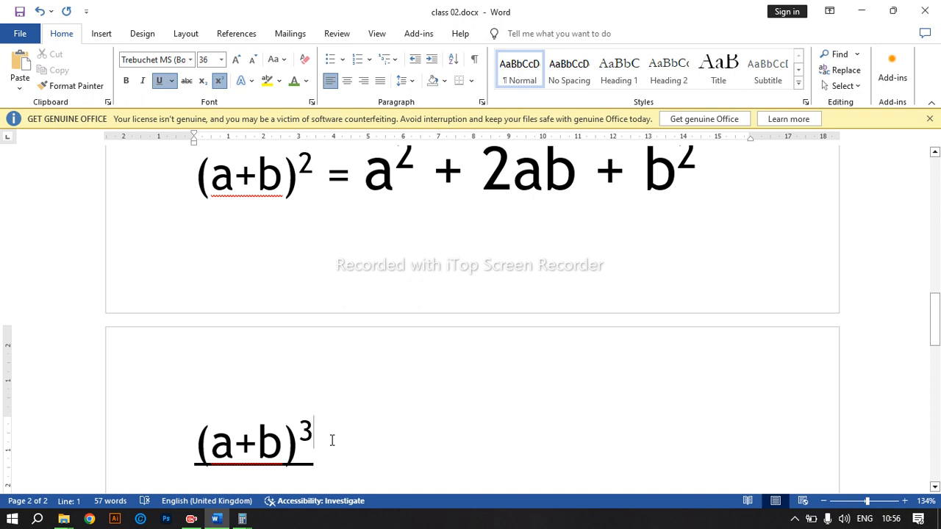
Try to write A3 on a new line below (a+b)3 with only the 3 as a superscript
{"action": "scroll", "coordinate": [332, 442], "scroll_direction": "down", "scroll_amount": 3}
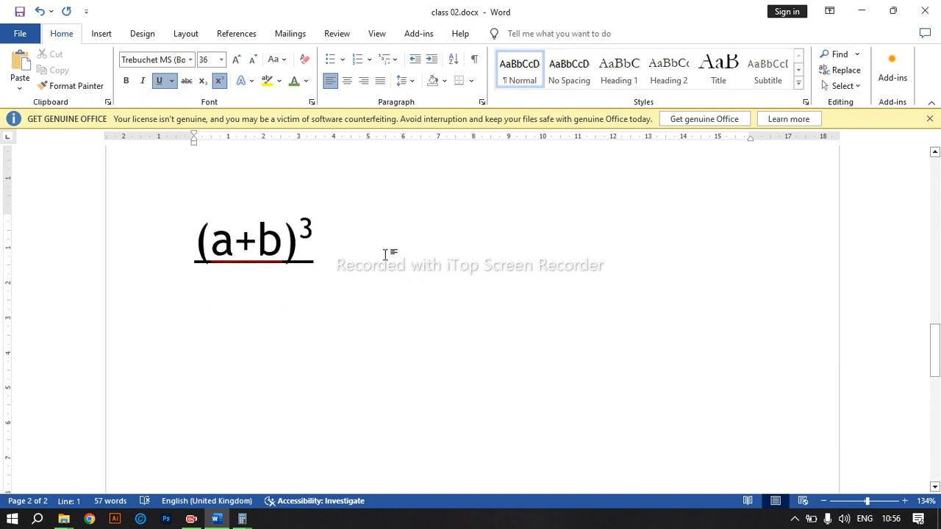
{"action": "key", "text": "Return"}
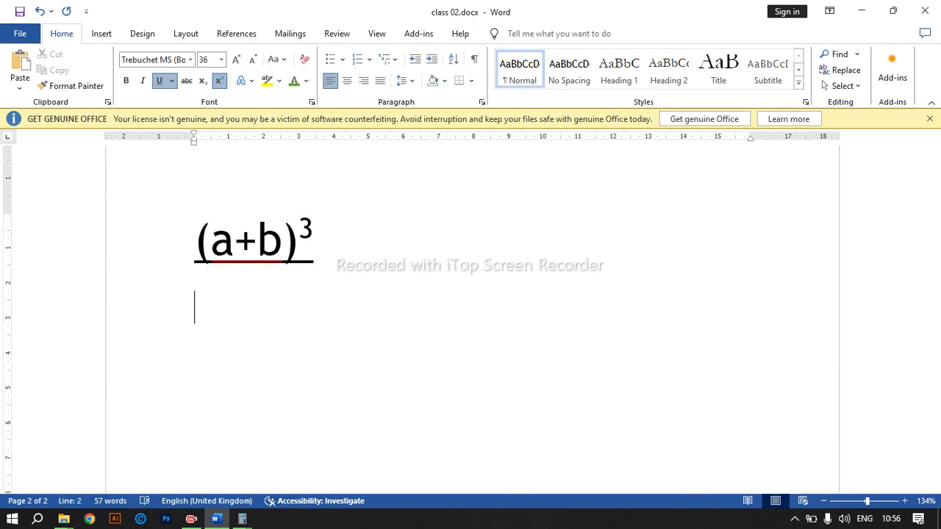
{"action": "type", "text": "A3"}
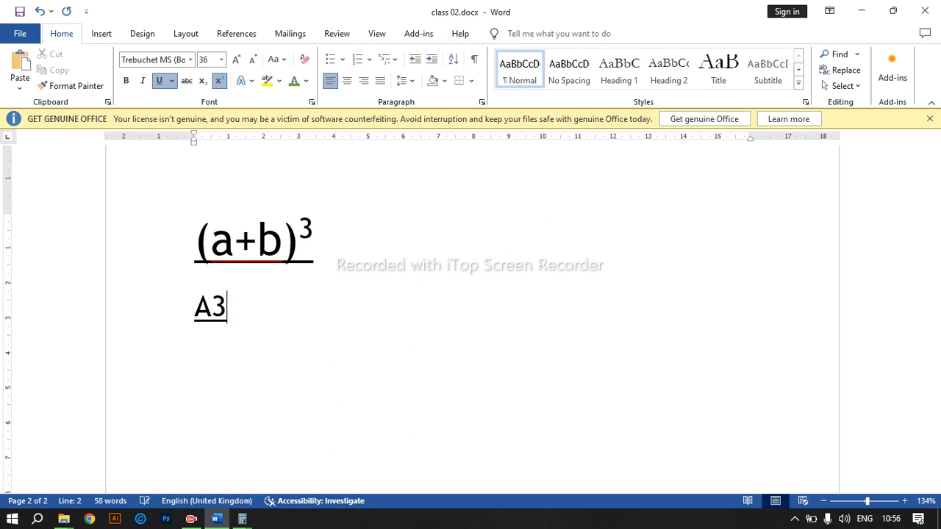
{"action": "key", "text": "shift+Left"}
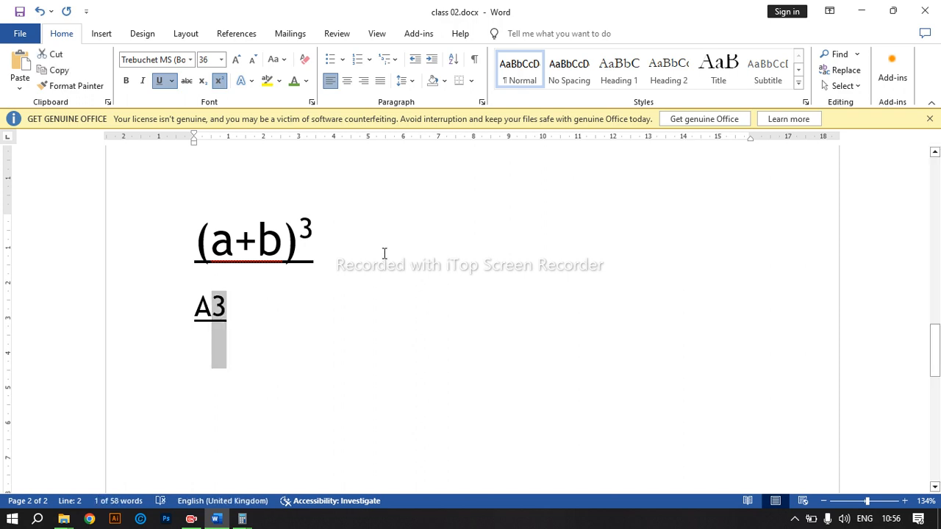
{"action": "key", "text": "ctrl+shift+equal"}
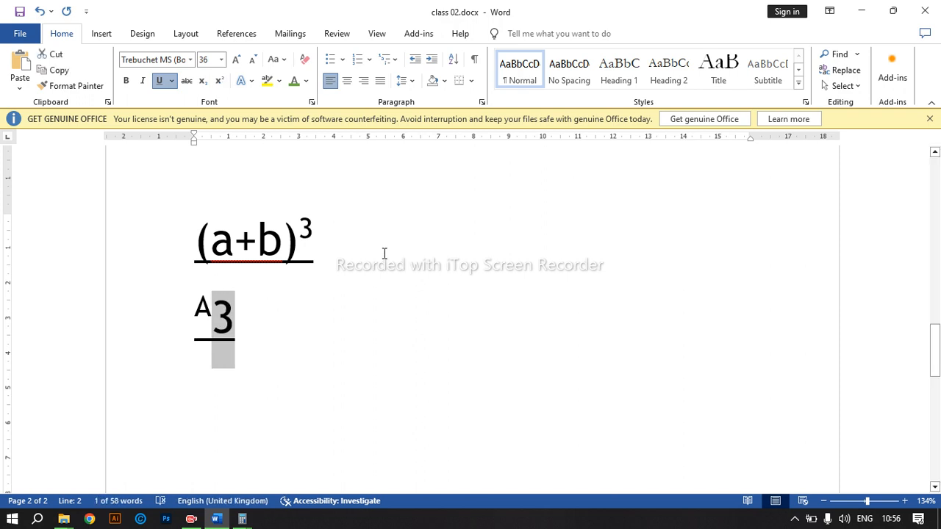
{"action": "key", "text": "ctrl+shift+equal"}
{"action": "left_click", "coordinate": [219, 80]}
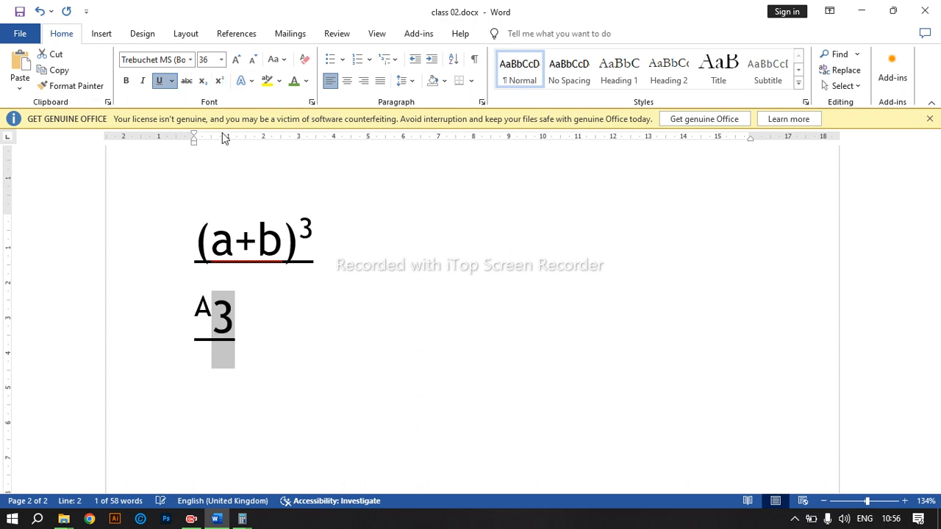
Delete the A3 below (a+b)3, retype a single A in its place and delete that too
{"action": "left_click", "coordinate": [253, 317]}
{"action": "left_click_drag", "start_coordinate": [254, 317], "coordinate": [194, 324]}
{"action": "key", "text": "BackSpace"}
{"action": "type", "text": "A"}
{"action": "key", "text": "ctrl+shift+equal"}
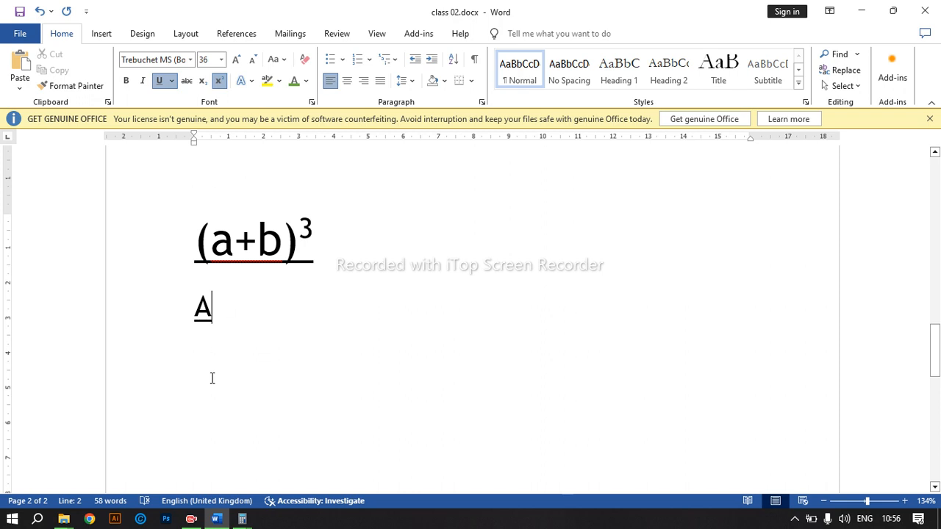
{"action": "key", "text": "BackSpace"}
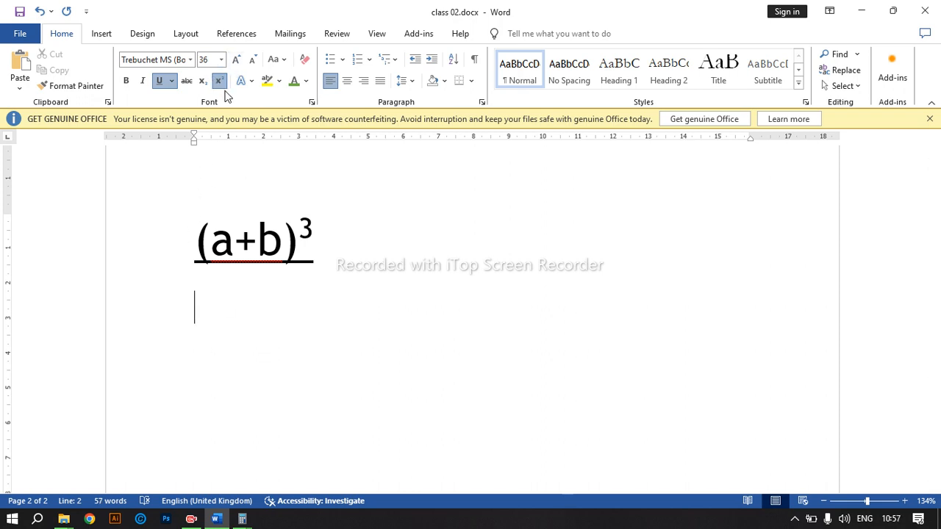
Turn off superscript and write A3 on another new line below, with only the 3 as a superscript
{"action": "left_click", "coordinate": [218, 80]}
{"action": "key", "text": "Return"}
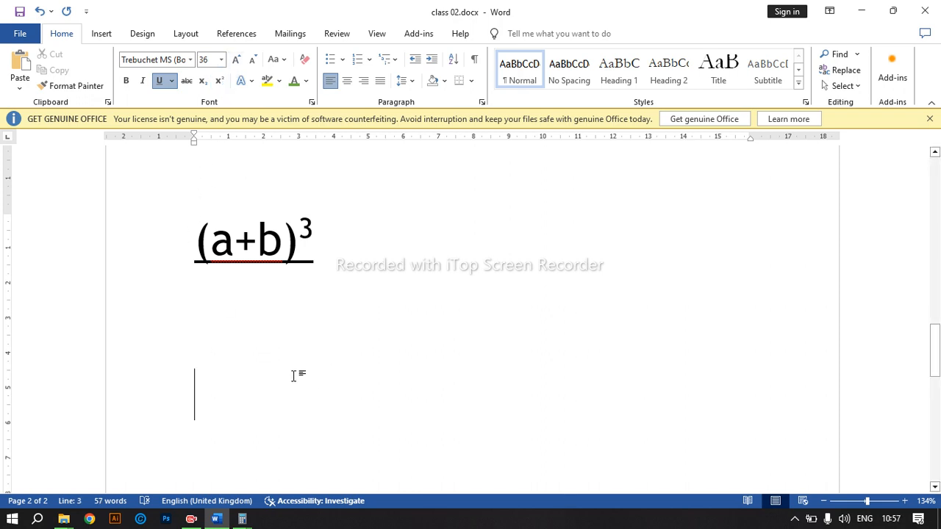
{"action": "type", "text": "a"}
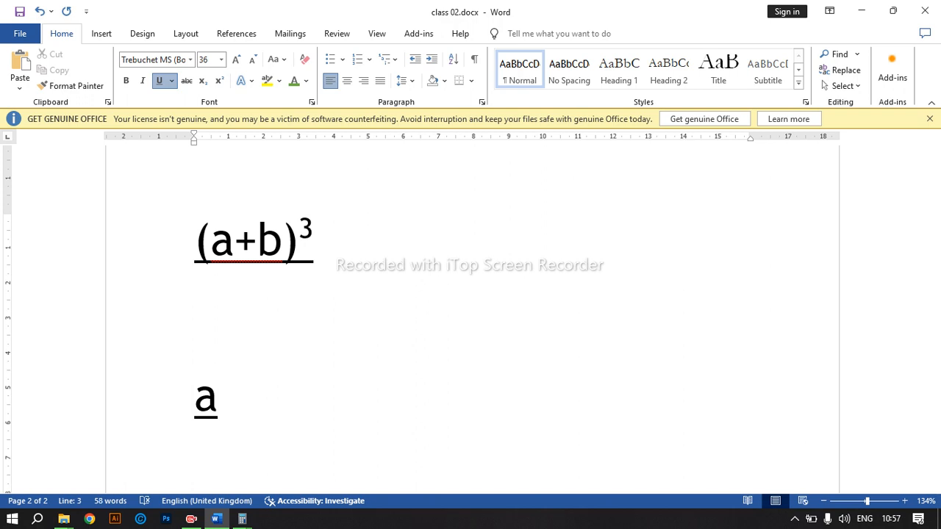
{"action": "type", "text": "3"}
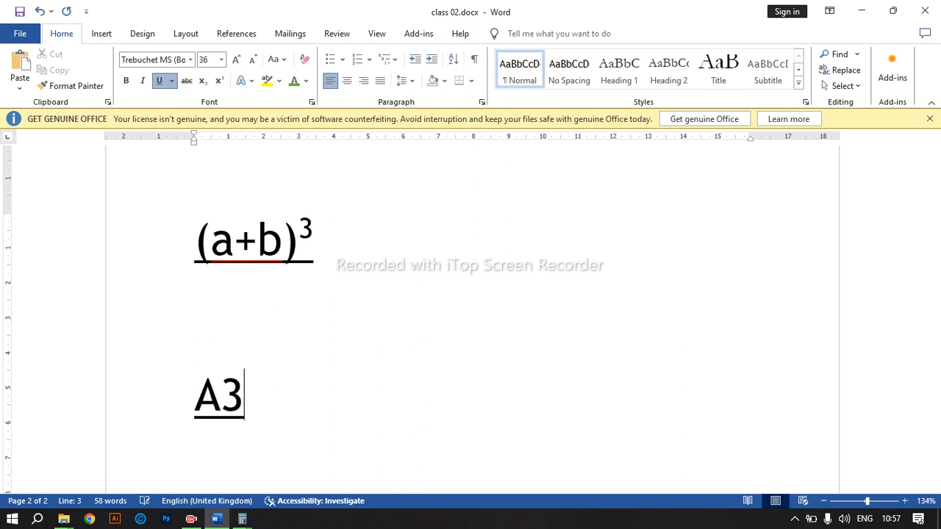
{"action": "key", "text": "shift+Left"}
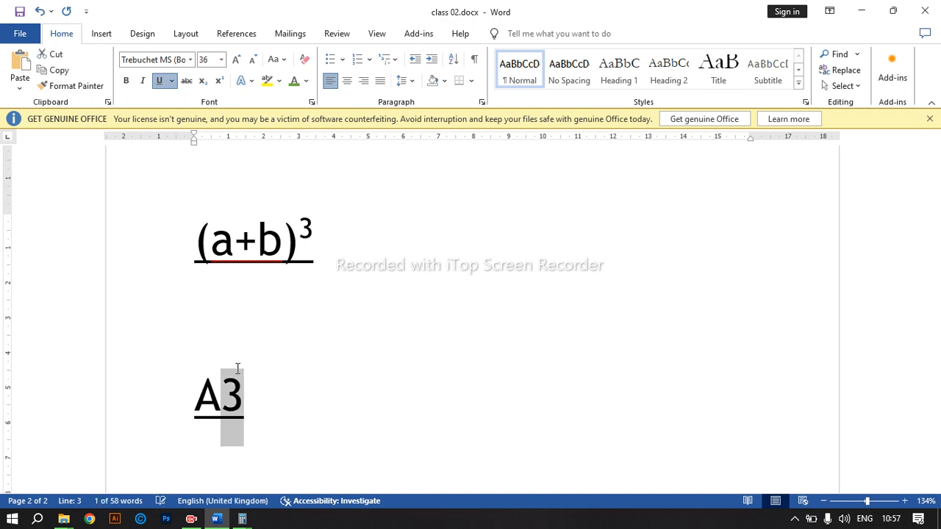
{"action": "key", "text": "ctrl+shift+equal"}
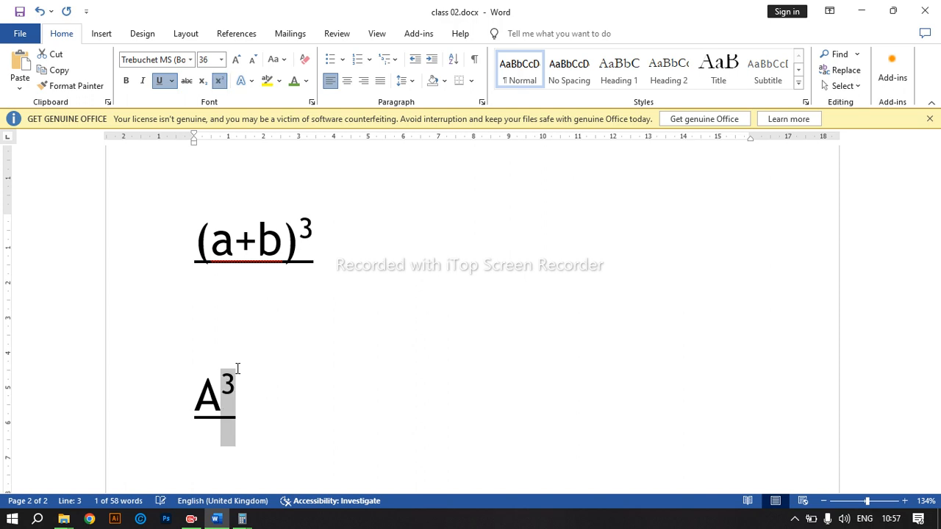
{"action": "left_click", "coordinate": [321, 401]}
{"action": "scroll", "coordinate": [321, 400], "scroll_direction": "down", "scroll_amount": 4}
{"action": "scroll", "coordinate": [352, 336], "scroll_direction": "up", "scroll_amount": 1}
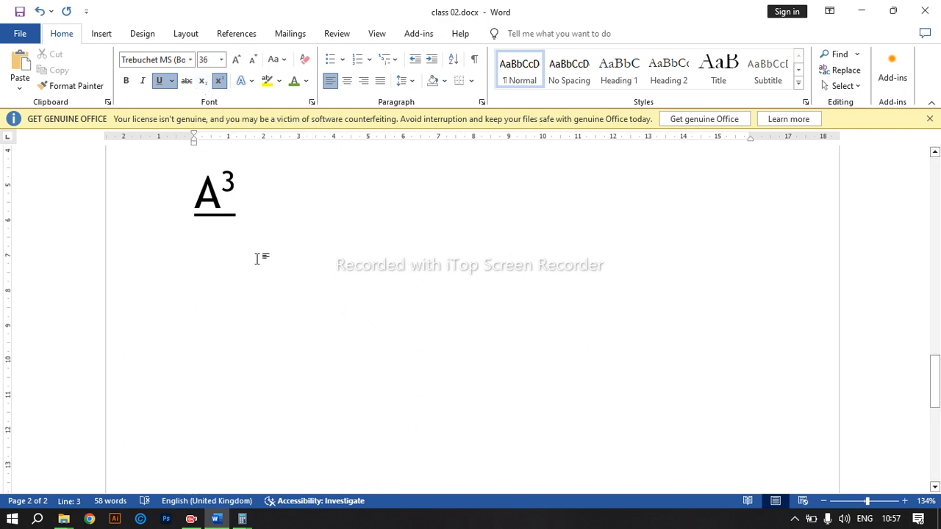
Write O3 on a new line below A3 without underline or superscript, and format only the 3 as a subscript
{"action": "key", "text": "Return"}
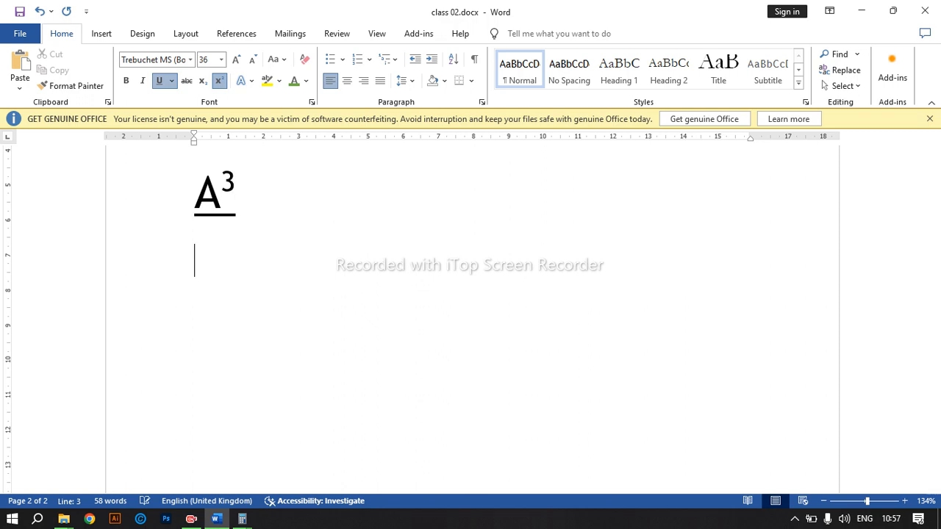
{"action": "type", "text": "O"}
{"action": "key", "text": "BackSpace"}
{"action": "left_click", "coordinate": [159, 80]}
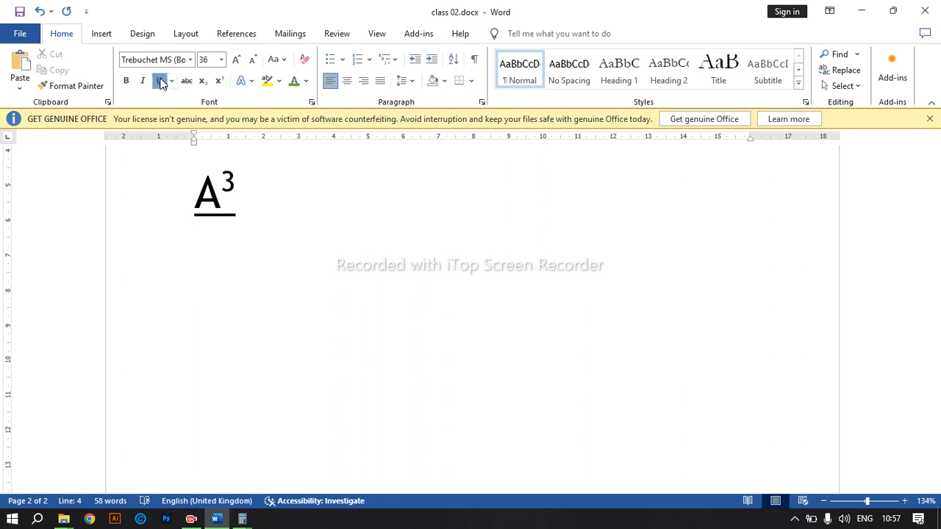
{"action": "type", "text": "O"}
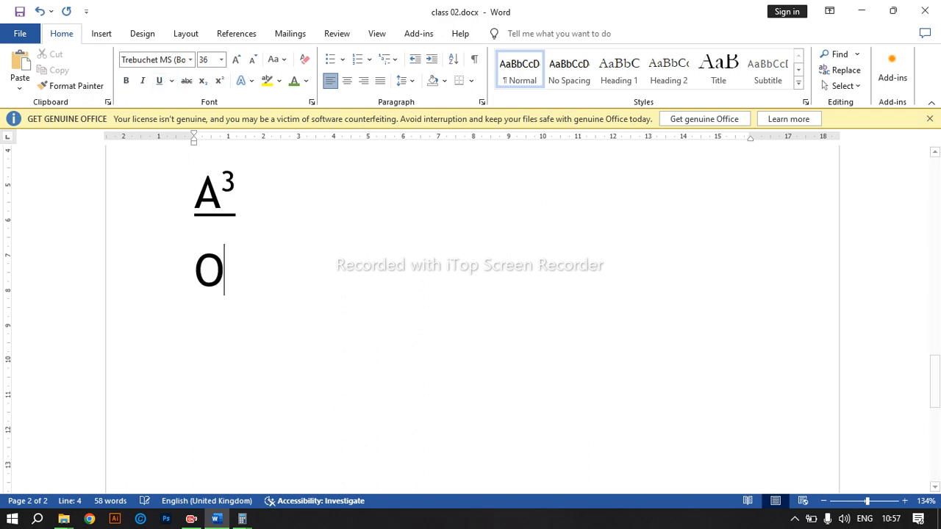
{"action": "type", "text": "3"}
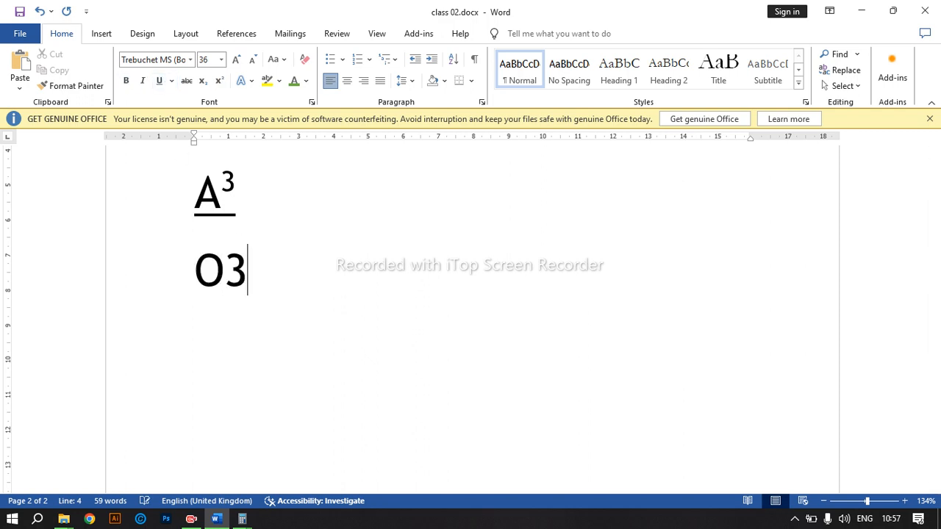
{"action": "key", "text": "shift+Left"}
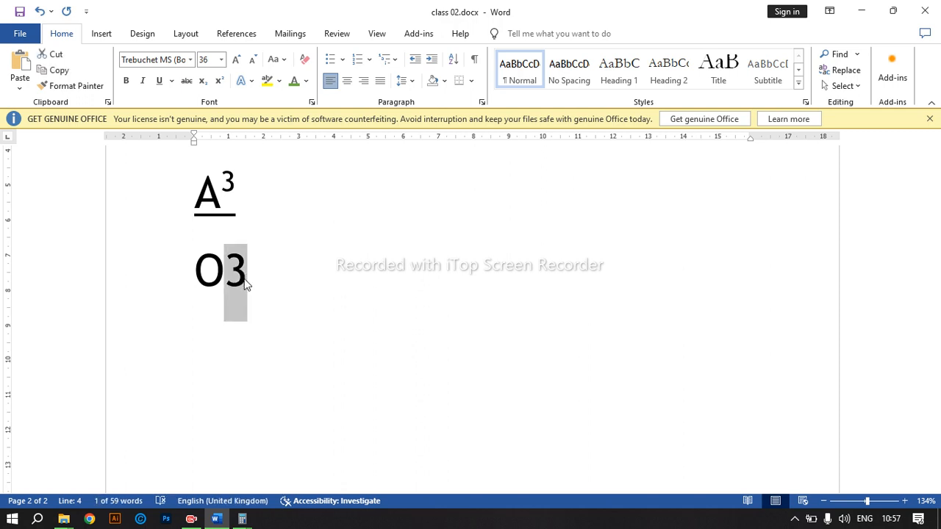
{"action": "key", "text": "ctrl+equal"}
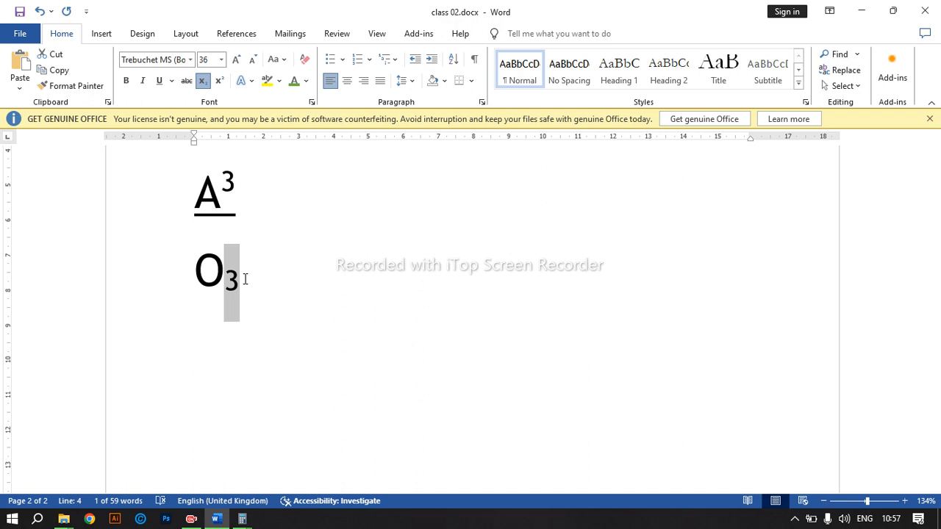
Toggle the 3 after the O repeatedly between superscript, normal and subscript, ending on subscript
{"action": "key", "text": "ctrl+shift+plus"}
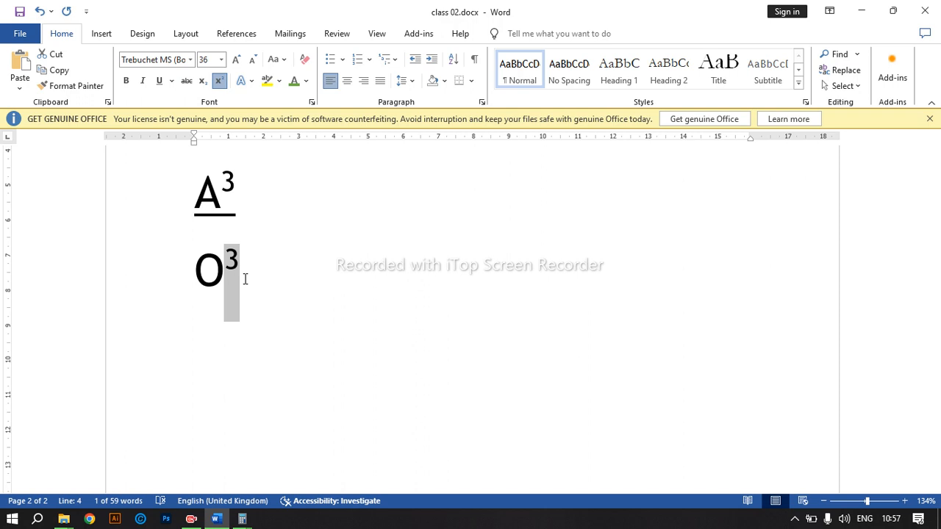
{"action": "key", "text": "ctrl+equal"}
{"action": "key", "text": "ctrl+equal"}
{"action": "key", "text": "ctrl+equal"}
{"action": "key", "text": "ctrl+equal"}
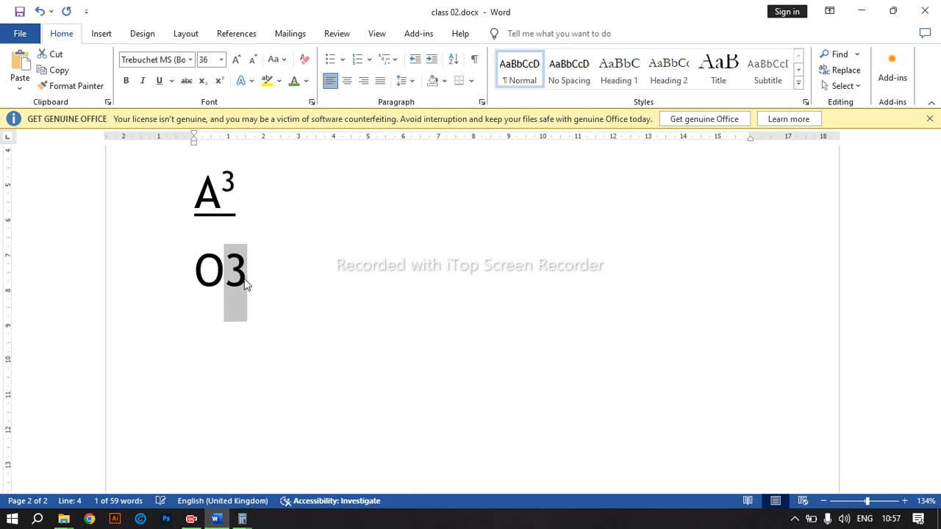
{"action": "key", "text": "ctrl+shift+plus"}
{"action": "key", "text": "ctrl+shift+plus"}
{"action": "key", "text": "ctrl+shift+plus"}
{"action": "key", "text": "ctrl+shift+plus"}
{"action": "key", "text": "ctrl+equal"}
{"action": "key", "text": "ctrl+equal"}
{"action": "key", "text": "ctrl+shift+plus"}
{"action": "key", "text": "ctrl+shift+plus"}
{"action": "key", "text": "ctrl+shift+plus"}
{"action": "key", "text": "ctrl+shift+plus"}
{"action": "key", "text": "ctrl+equal"}
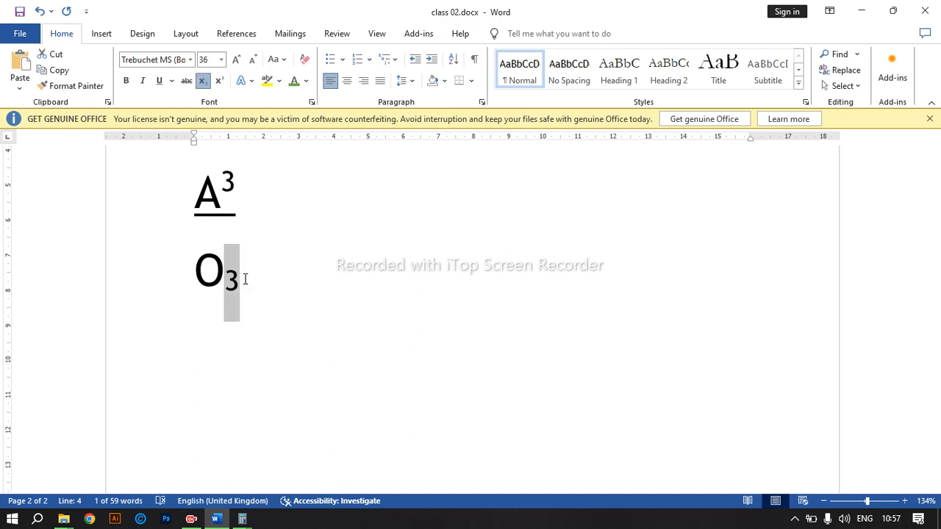
Turn off subscript and write Co2 on a new line below O3, with only the 2 as a subscript
{"action": "left_click", "coordinate": [272, 267]}
{"action": "key", "text": "Return"}
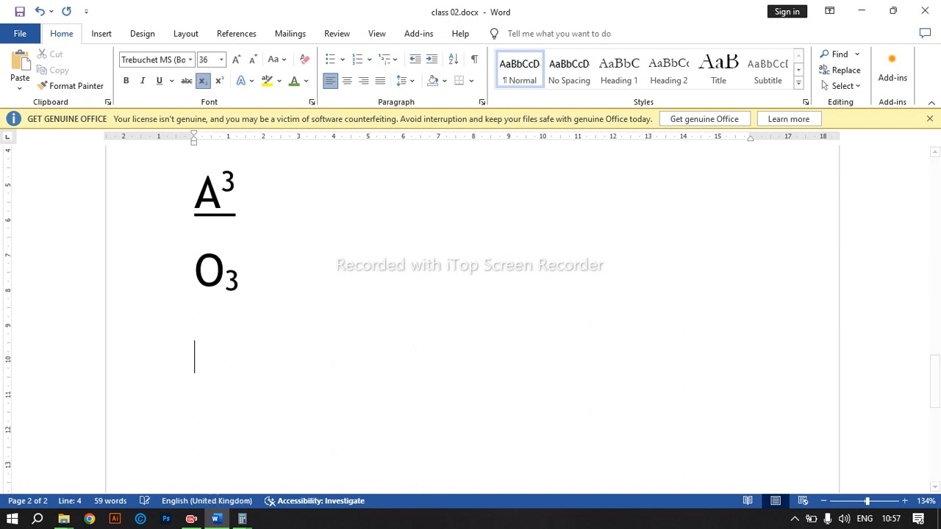
{"action": "type", "text": "c"}
{"action": "key", "text": "BackSpace"}
{"action": "left_click", "coordinate": [203, 80]}
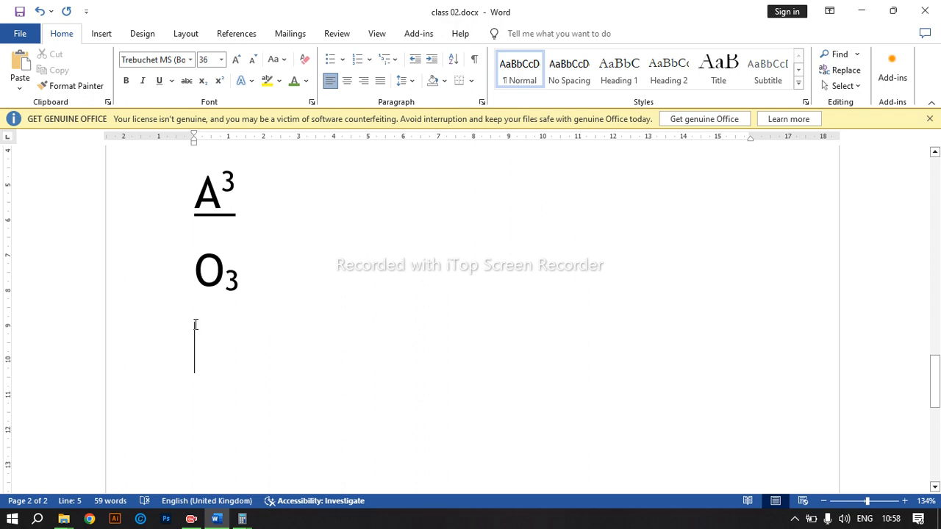
{"action": "type", "text": "co"}
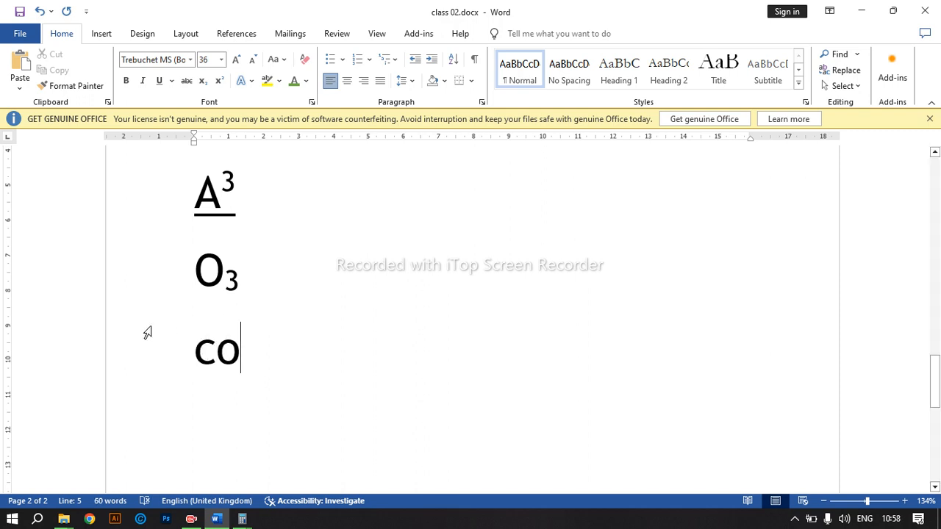
{"action": "type", "text": "2"}
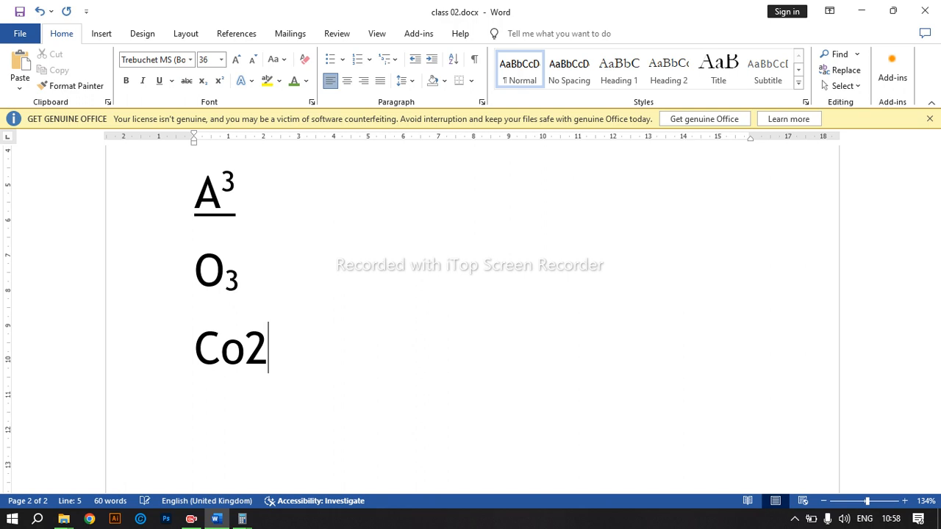
{"action": "key", "text": "shift+Left"}
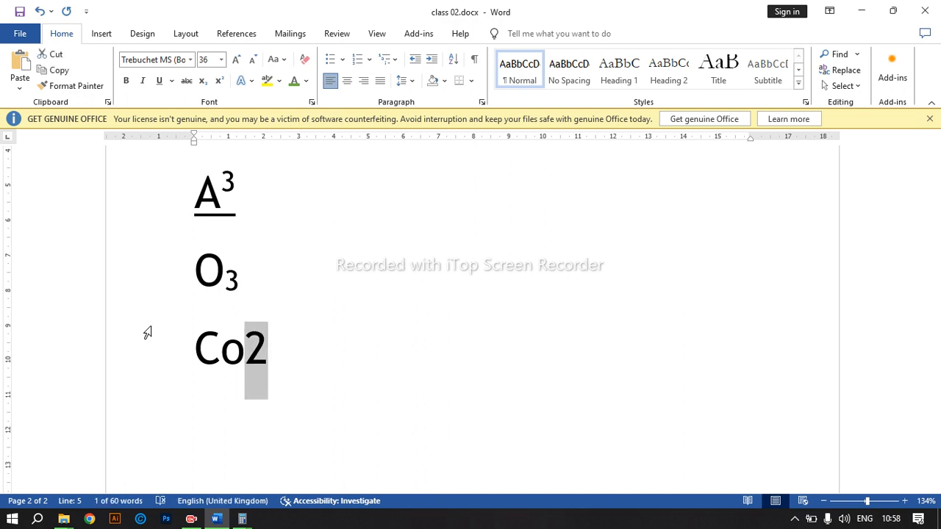
{"action": "key", "text": "ctrl+equal"}
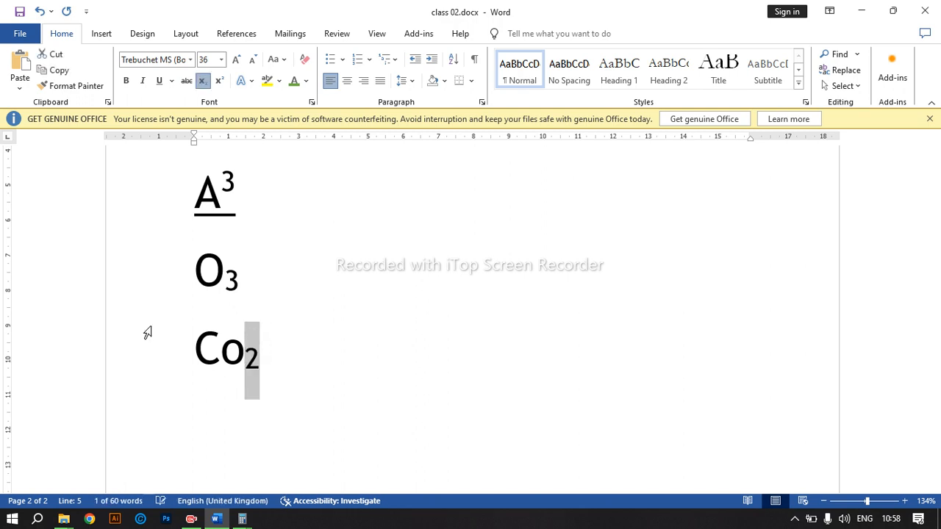
Insert an empty line below the super script entry in the shortcut list on the first page
{"action": "scroll", "coordinate": [221, 330], "scroll_direction": "up", "scroll_amount": 10}
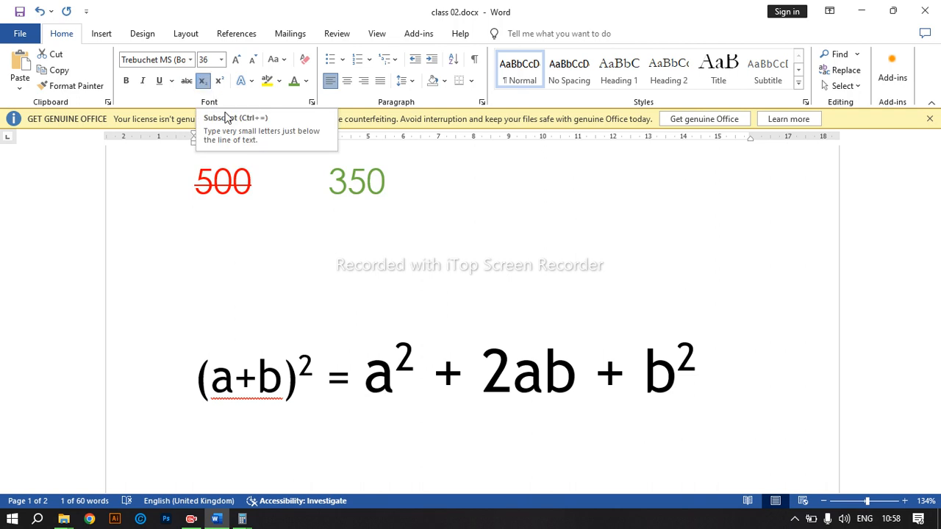
{"action": "scroll", "coordinate": [319, 261], "scroll_direction": "up", "scroll_amount": 5}
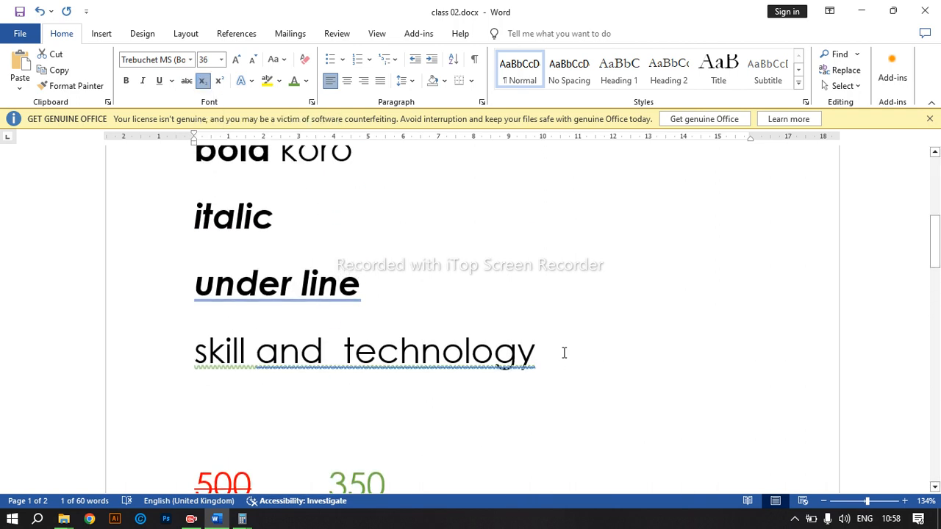
{"action": "scroll", "coordinate": [517, 343], "scroll_direction": "up", "scroll_amount": 5}
{"action": "left_click", "coordinate": [393, 397]}
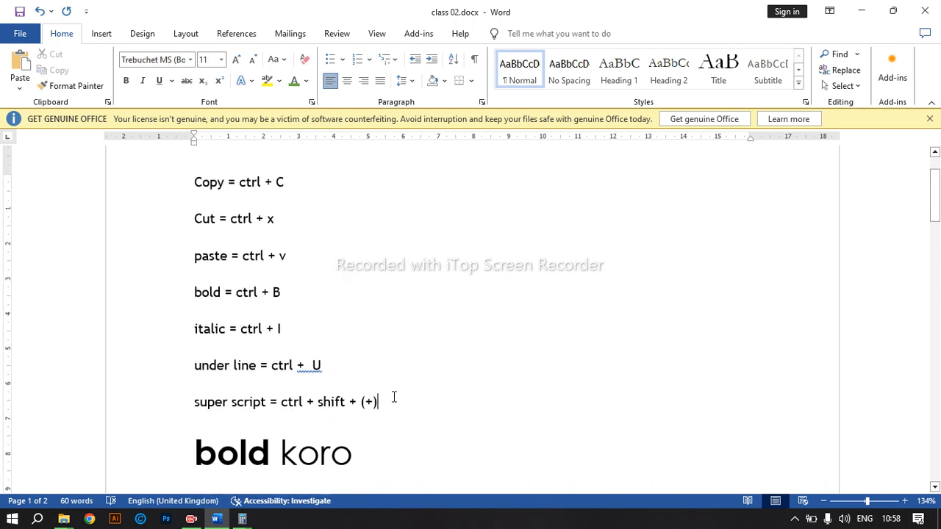
{"action": "key", "text": "Return"}
{"action": "right_click", "coordinate": [394, 401]}
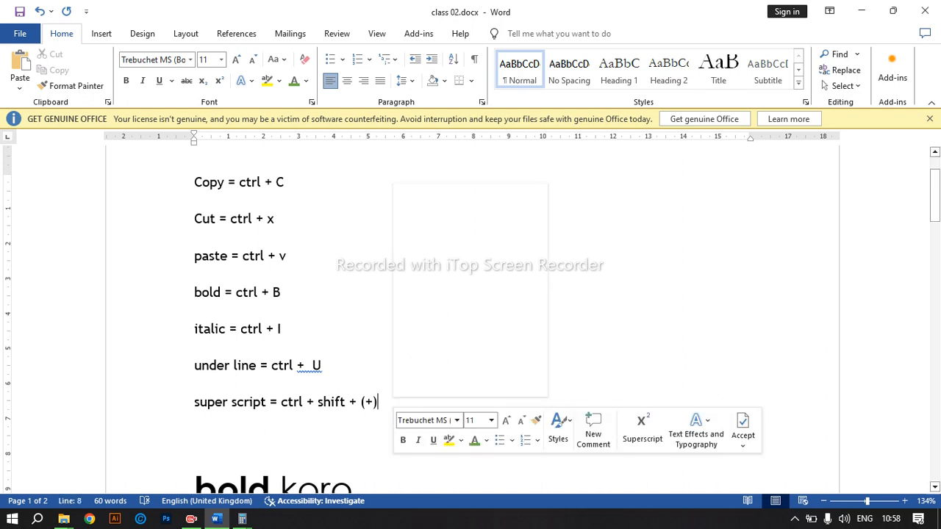
{"action": "double_click", "coordinate": [394, 402]}
{"action": "key", "text": "Tab"}
{"action": "left_click", "coordinate": [719, 208]}
{"action": "left_click", "coordinate": [393, 399]}
{"action": "key", "text": "Return"}
Write "subscript =" on the new line and join "super script" in the entry above into one word
{"action": "type", "text": "subscrio"}
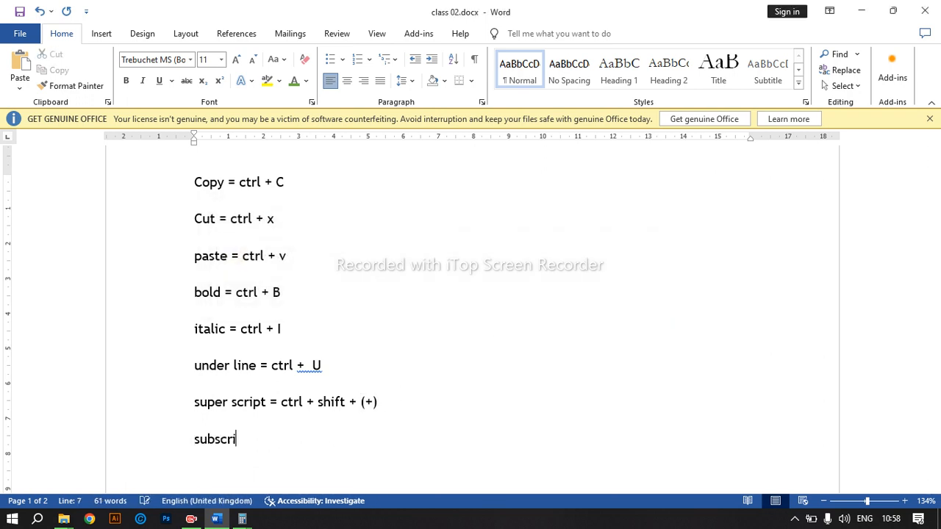
{"action": "key", "text": "BackSpace"}
{"action": "type", "text": "pt"}
{"action": "key", "text": "Return"}
{"action": "type", "text": "+"}
{"action": "key", "text": "BackSpace"}
{"action": "type", "text": "+"}
{"action": "key", "text": "BackSpace"}
{"action": "type", "text": "-"}
{"action": "key", "text": "BackSpace"}
{"action": "key", "text": "BackSpace"}
{"action": "type", "text": "="}
{"action": "left_click", "coordinate": [232, 401]}
{"action": "key", "text": "BackSpace"}
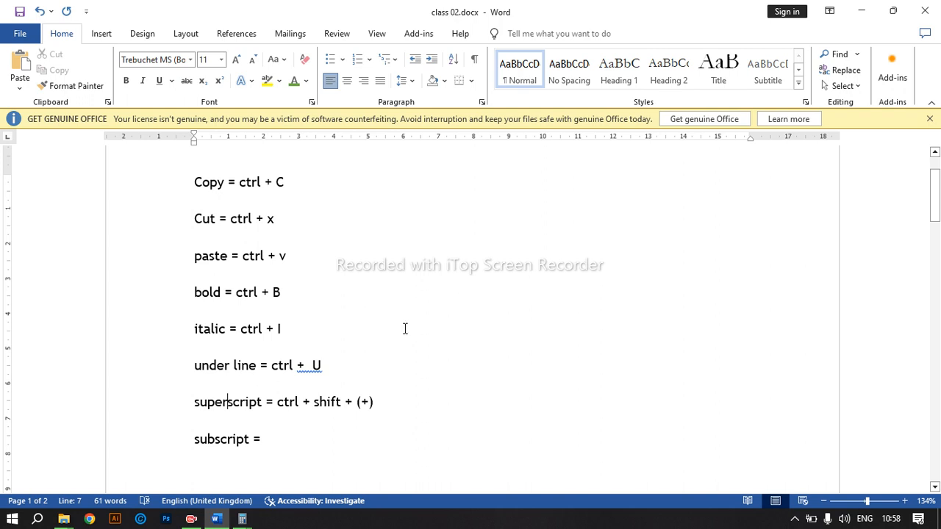
Complete the subscript entry in the shortcut list with "ctrl + (+)"
{"action": "left_click", "coordinate": [306, 440]}
{"action": "type", "text": "ctr"}
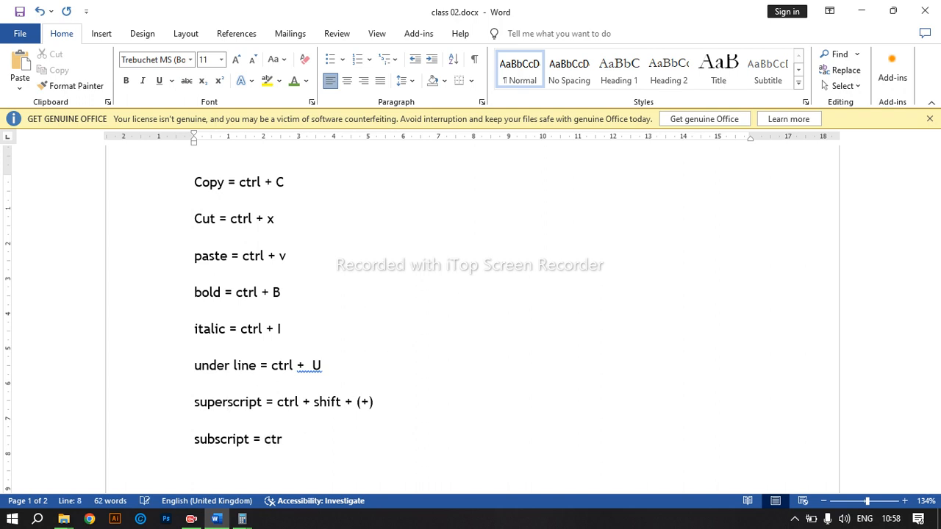
{"action": "type", "text": "l + ()"}
{"action": "left_click", "coordinate": [307, 439]}
{"action": "type", "text": "+"}
Look over the formatted sample text and examine the Co2 formula at the end of the document
{"action": "scroll", "coordinate": [326, 301], "scroll_direction": "down", "scroll_amount": 3}
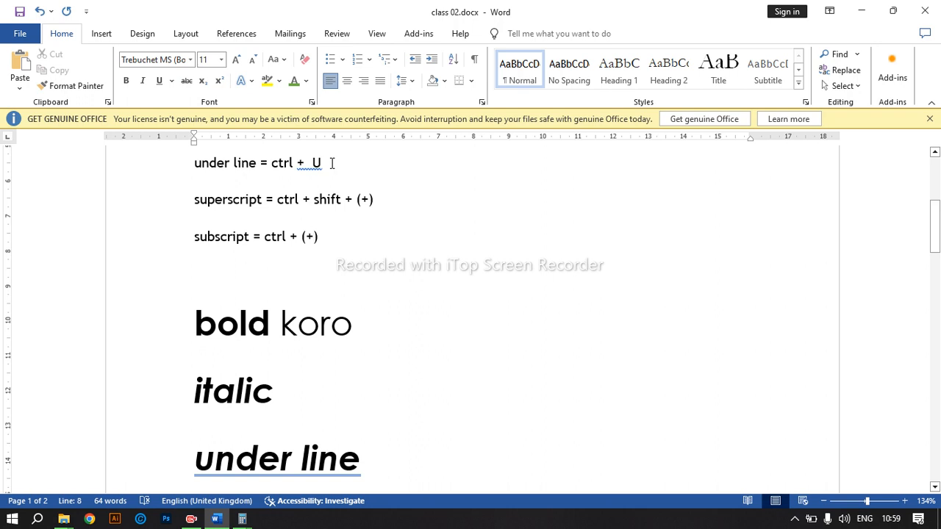
{"action": "scroll", "coordinate": [513, 201], "scroll_direction": "down", "scroll_amount": 7}
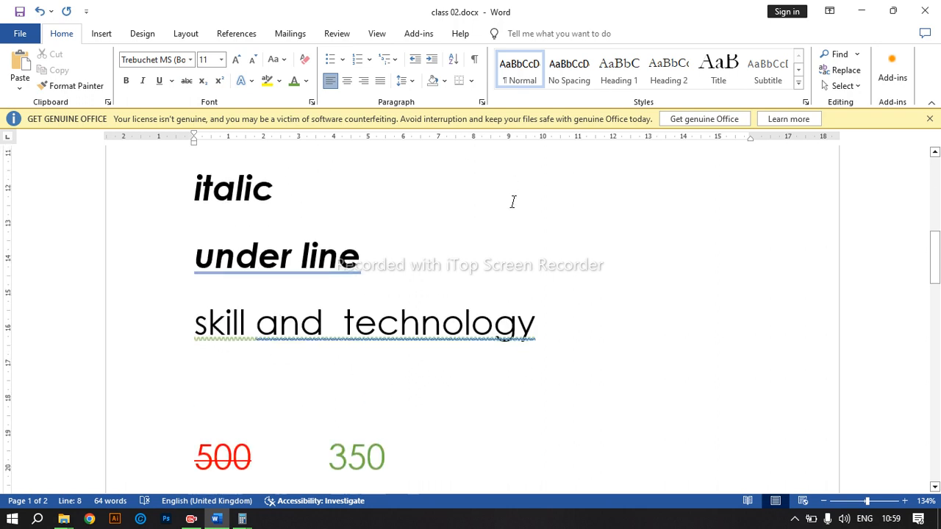
{"action": "scroll", "coordinate": [507, 218], "scroll_direction": "up", "scroll_amount": 3}
{"action": "scroll", "coordinate": [507, 218], "scroll_direction": "up", "scroll_amount": 2}
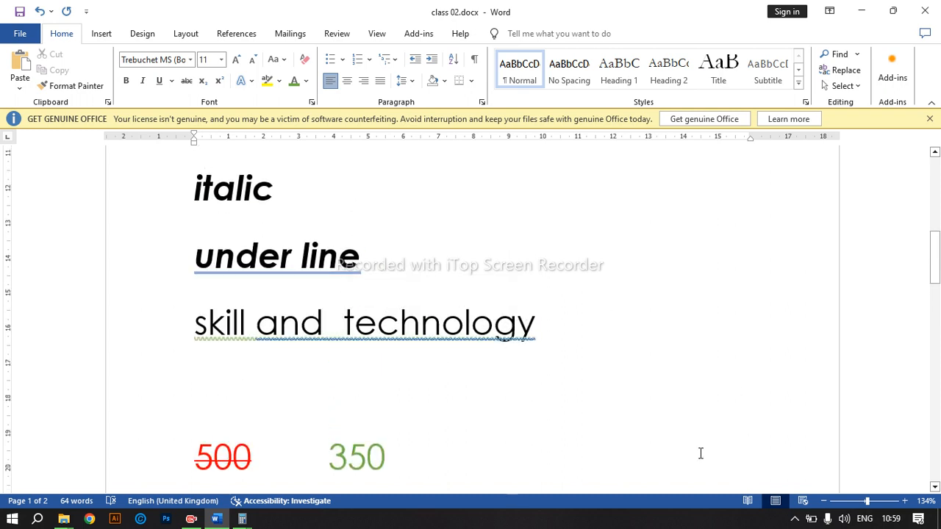
{"action": "key", "text": "ctrl+End"}
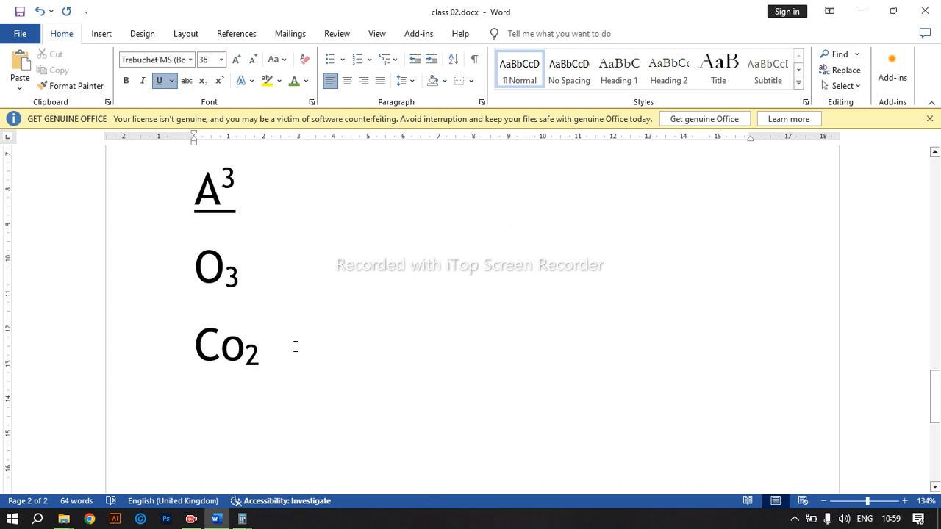
{"action": "left_click_drag", "start_coordinate": [259, 348], "coordinate": [189, 348]}
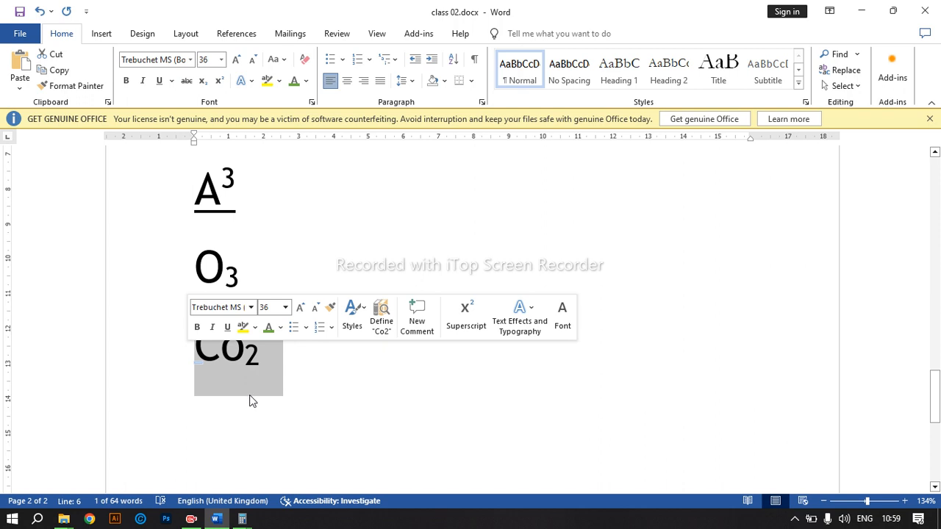
{"action": "left_click", "coordinate": [281, 359]}
{"action": "left_click_drag", "start_coordinate": [265, 353], "coordinate": [147, 353]}
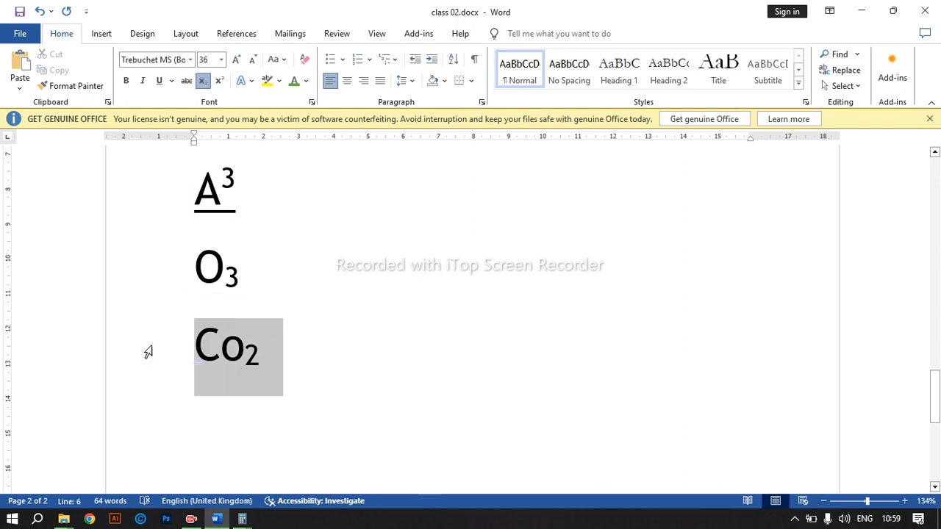
{"action": "left_click", "coordinate": [290, 376]}
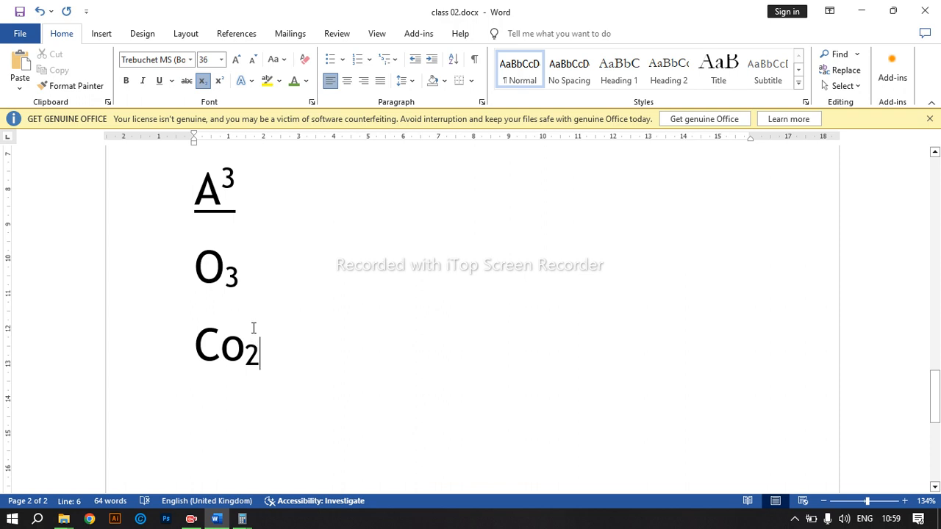
{"action": "left_click_drag", "start_coordinate": [257, 352], "coordinate": [195, 353]}
{"action": "left_click", "coordinate": [297, 355]}
{"action": "left_click_drag", "start_coordinate": [261, 343], "coordinate": [177, 349]}
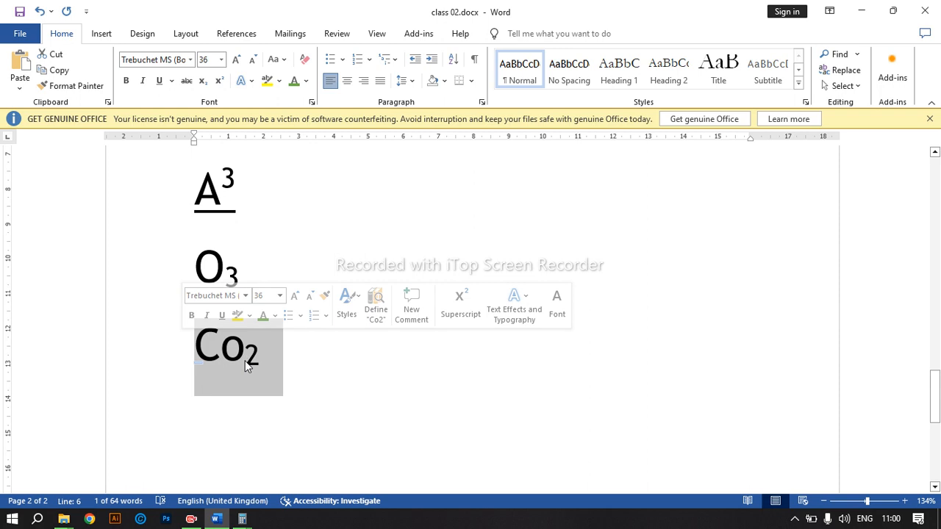
{"action": "left_click", "coordinate": [302, 357]}
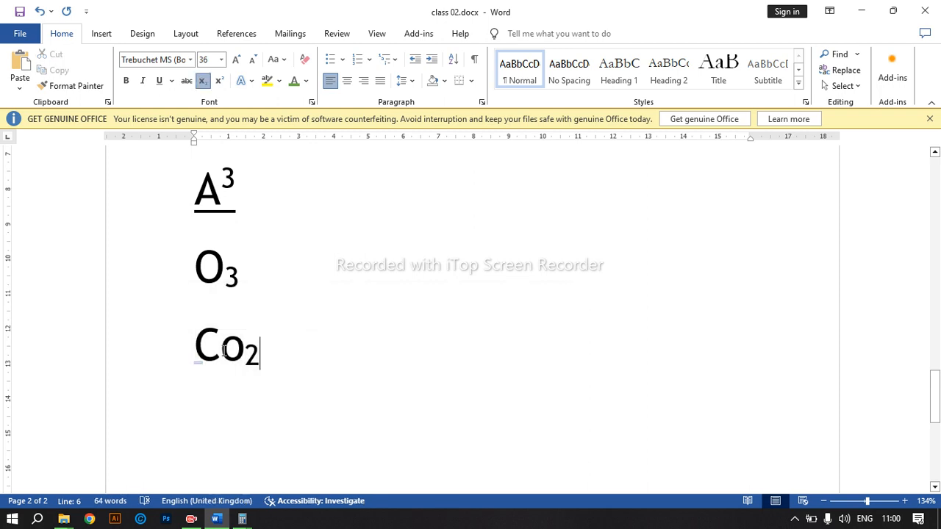
Try selecting the text Co2 as a whole word and character by character from its end, clearing the selection each time
{"action": "double_click", "coordinate": [224, 353]}
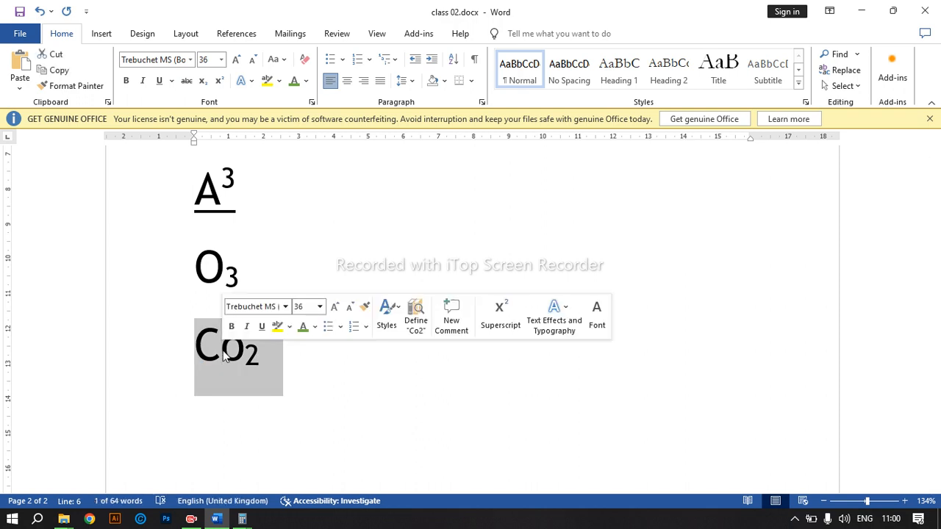
{"action": "left_click", "coordinate": [304, 380]}
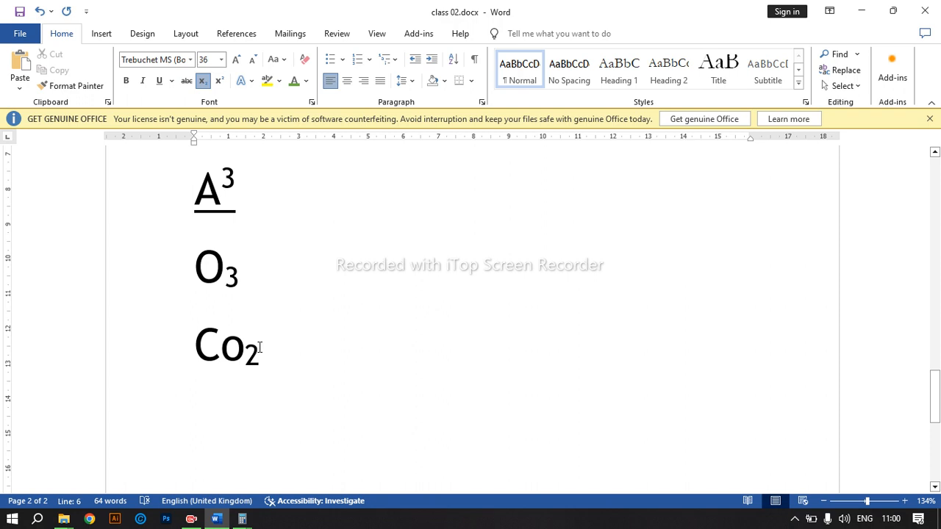
{"action": "key", "text": "shift+Left"}
{"action": "key", "text": "shift+Left"}
{"action": "key", "text": "shift+Left"}
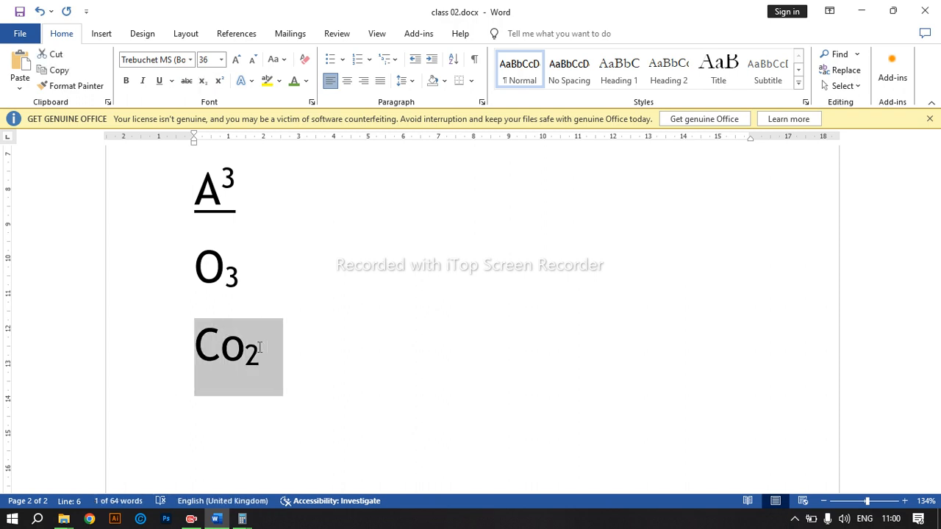
{"action": "left_click", "coordinate": [280, 342]}
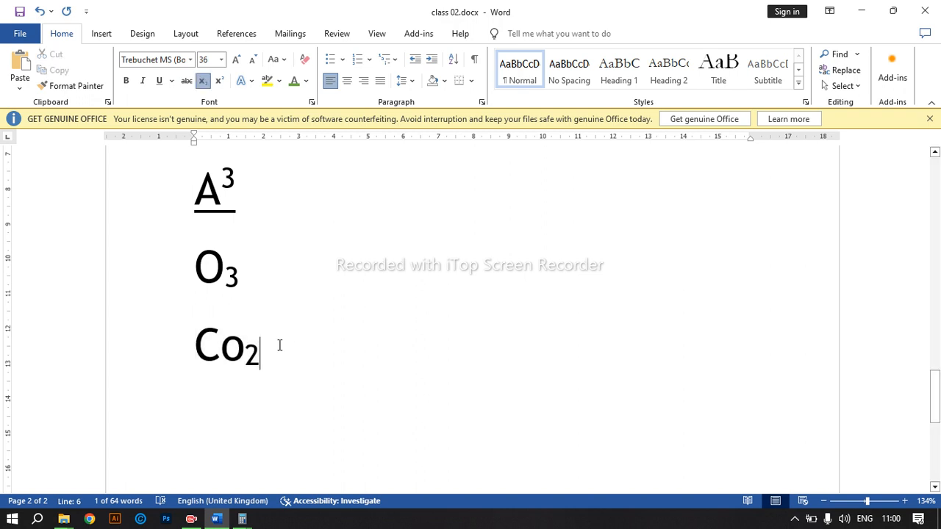
Select the text Co2 from its beginning and make it bold, italic and underlined
{"action": "left_click", "coordinate": [198, 348]}
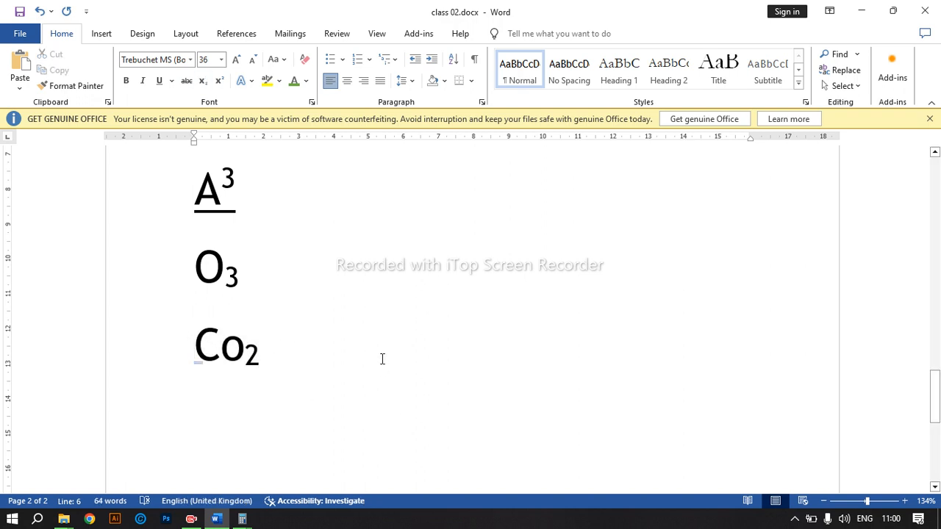
{"action": "key", "text": "shift+Right"}
{"action": "key", "text": "shift+Right"}
{"action": "key", "text": "shift+Right"}
{"action": "key", "text": "shift+Right"}
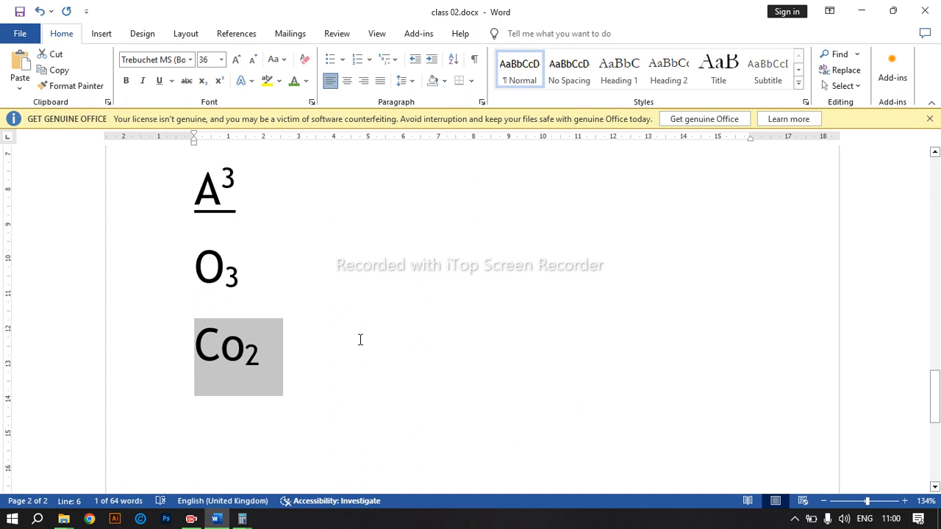
{"action": "key", "text": "ctrl+b"}
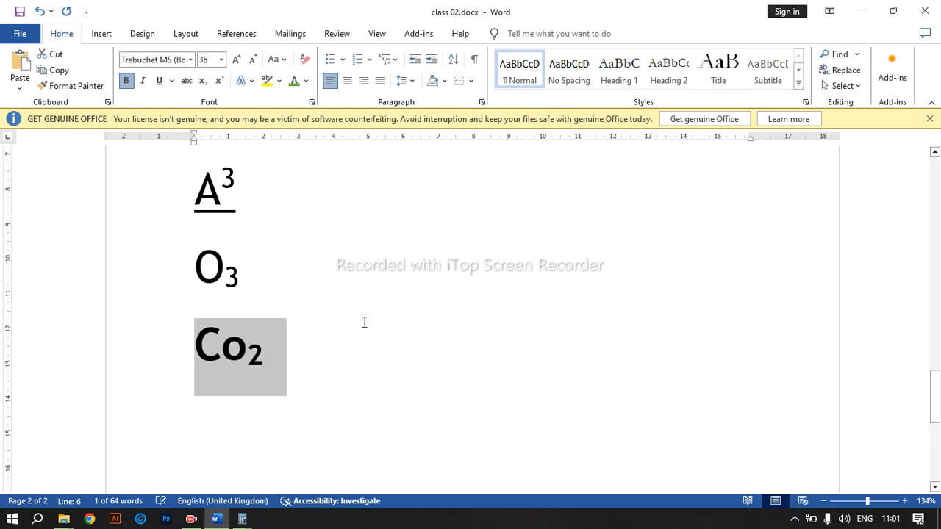
{"action": "key", "text": "ctrl+i"}
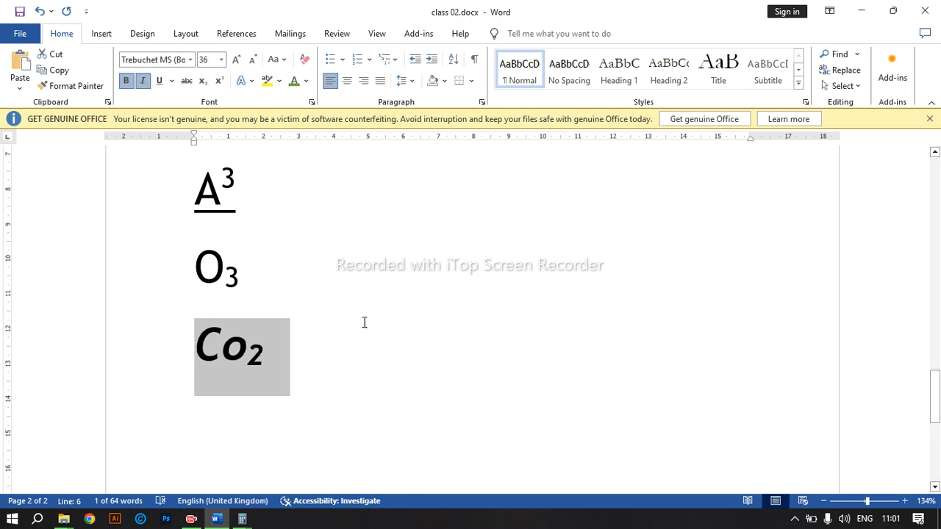
{"action": "key", "text": "ctrl+u"}
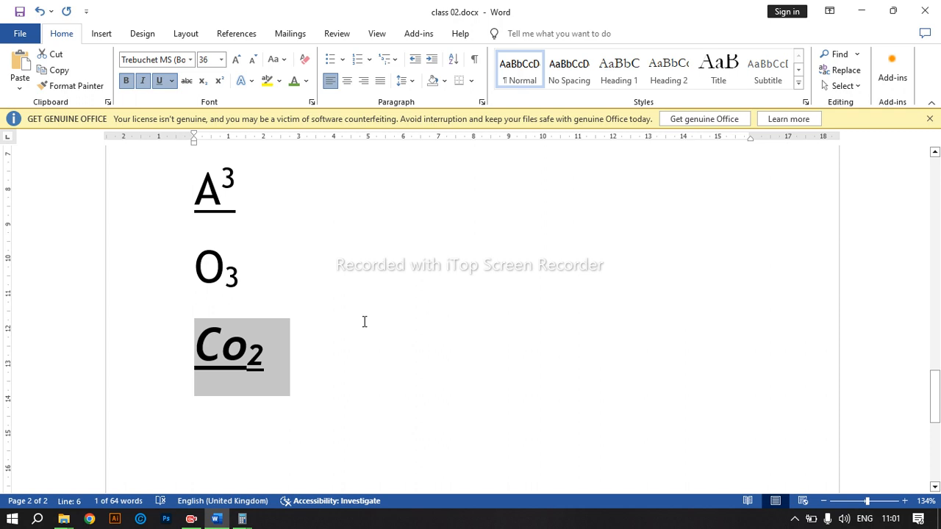
Remove the bold, underline and italic formatting from the selected Co2
{"action": "key", "text": "ctrl+b"}
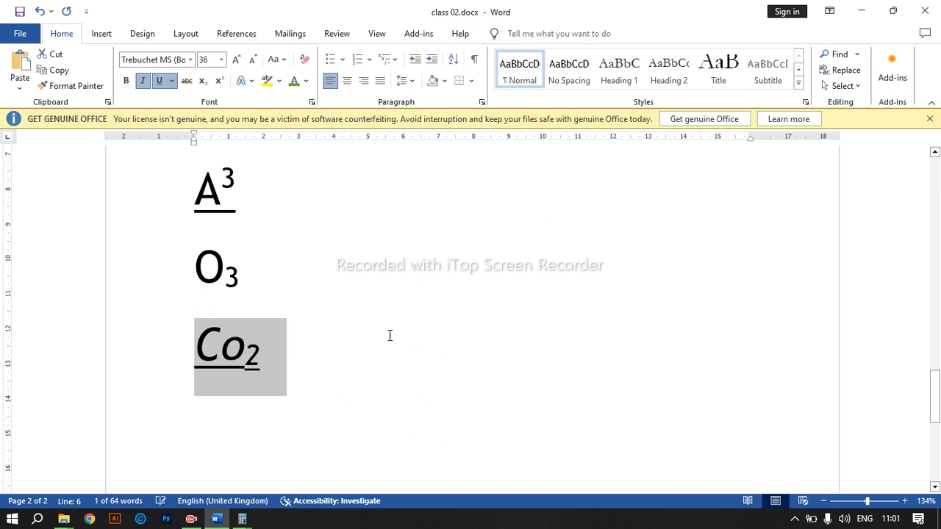
{"action": "key", "text": "ctrl+u"}
{"action": "key", "text": "ctrl+i"}
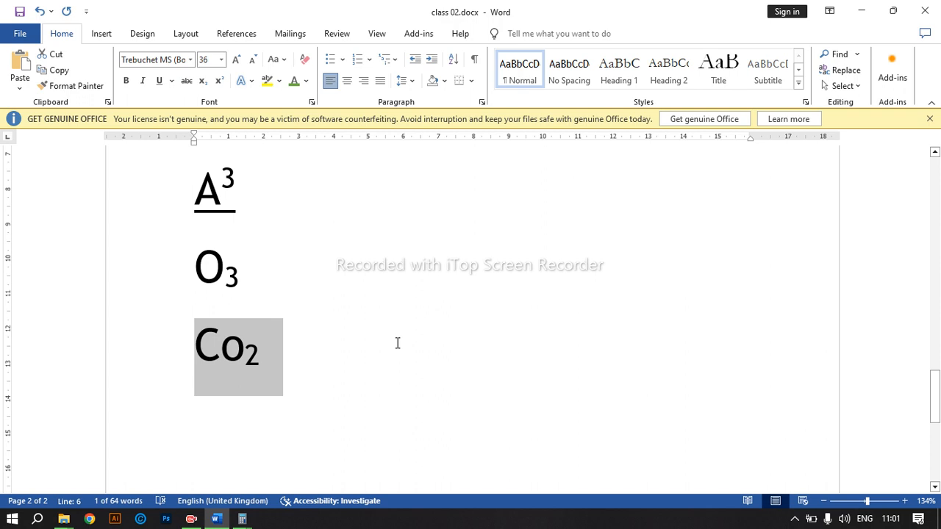
Apply bold, italic and underline to the selected Co2 again
{"action": "key", "text": "ctrl+b"}
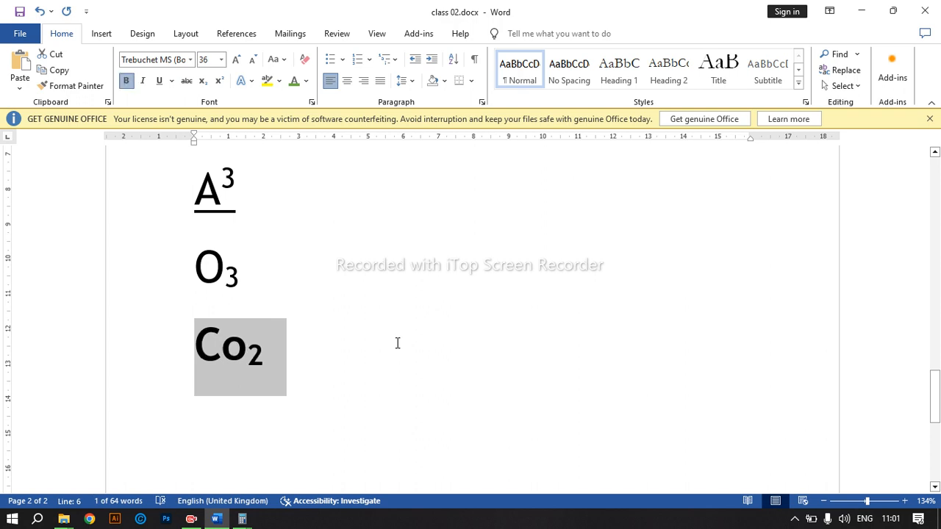
{"action": "key", "text": "ctrl+i"}
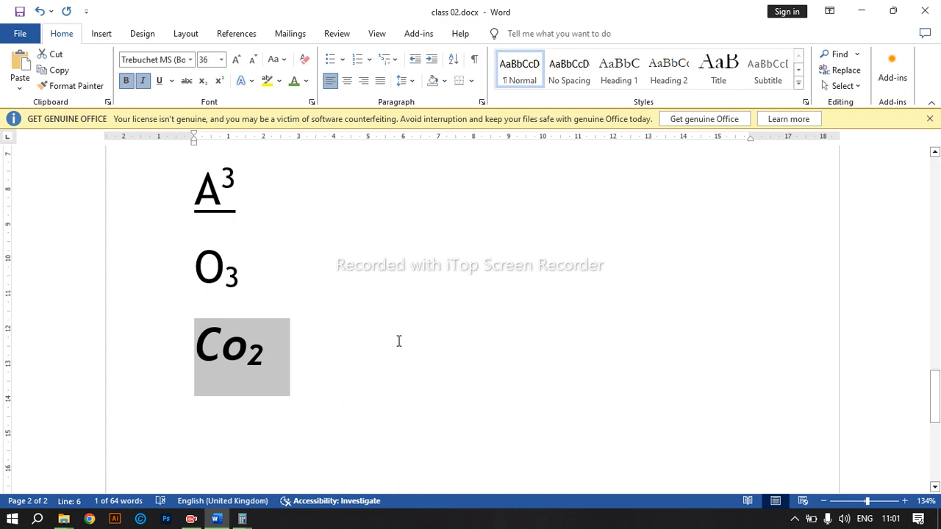
{"action": "key", "text": "ctrl+u"}
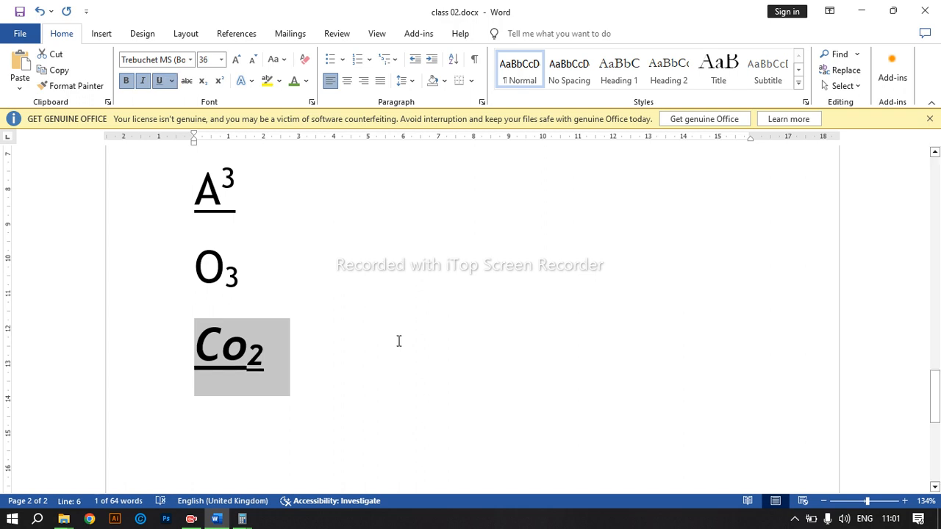
Clear the underline, italic and bold formatting from Co2 one after another
{"action": "key", "text": "ctrl+u"}
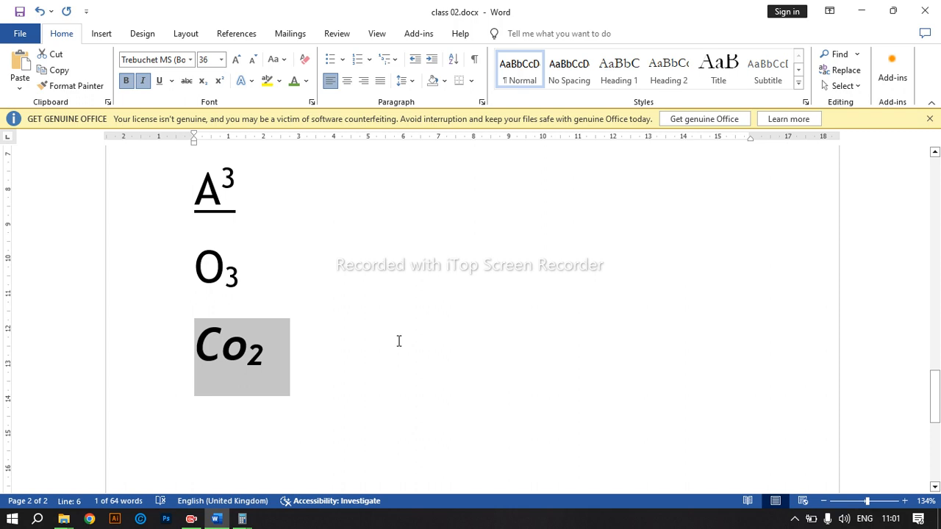
{"action": "key", "text": "ctrl+i"}
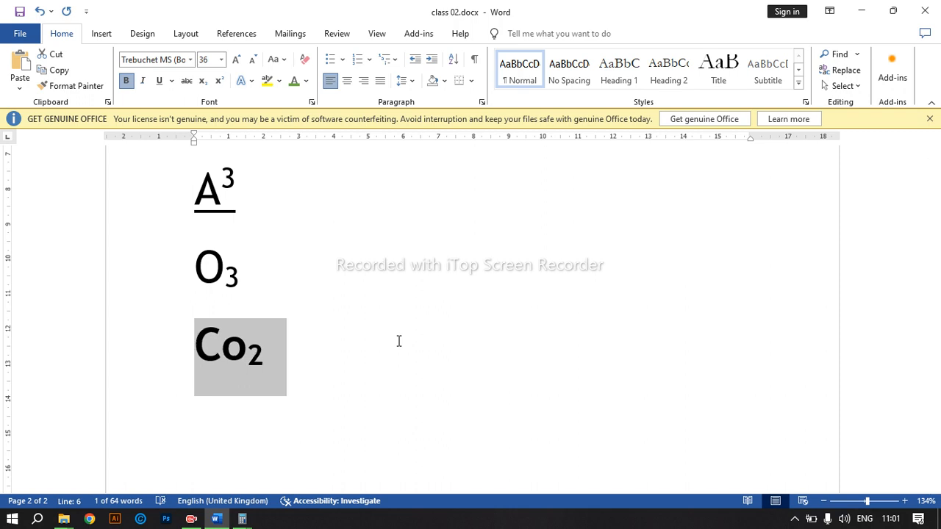
{"action": "key", "text": "ctrl+b"}
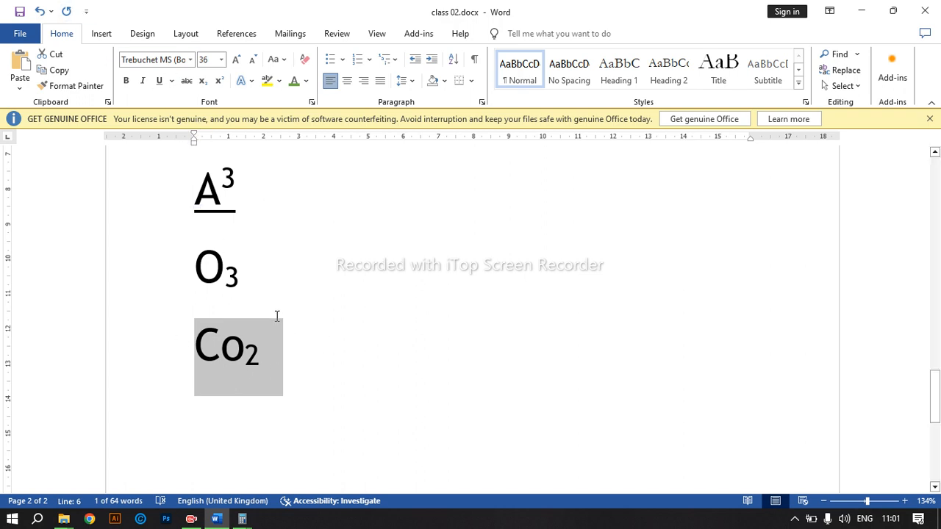
Format the selected Co2 with bold, italic, underline and strikethrough
{"action": "left_click", "coordinate": [128, 78]}
{"action": "left_click", "coordinate": [142, 81]}
{"action": "left_click", "coordinate": [158, 81]}
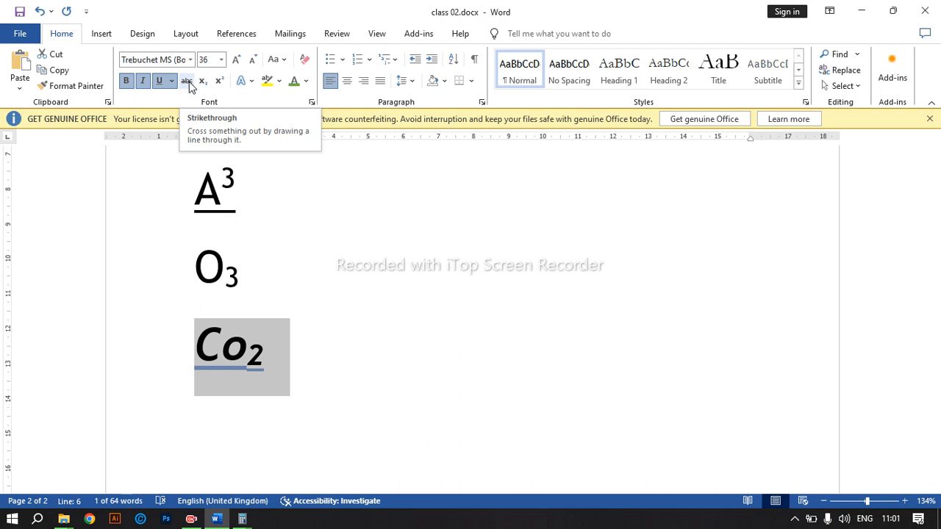
{"action": "left_click", "coordinate": [187, 82]}
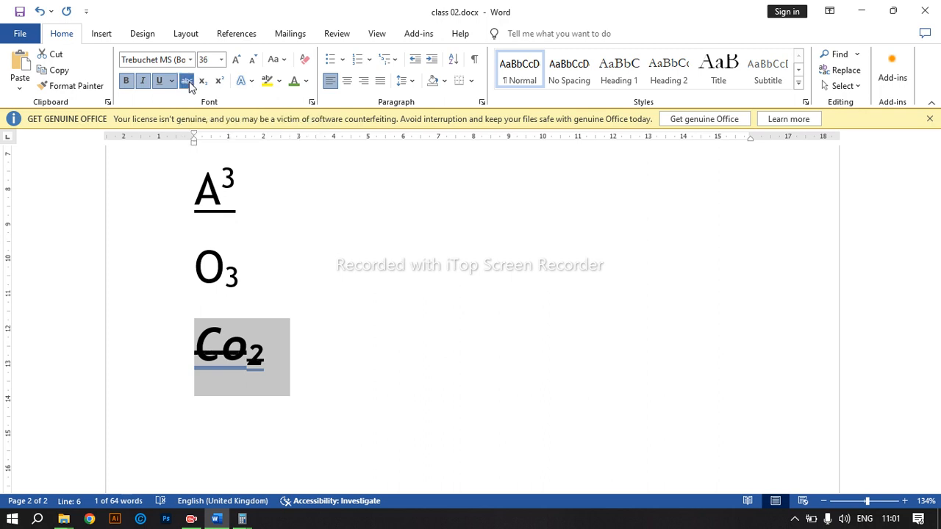
Remove the strikethrough, underline, italic and bold formatting from Co2
{"action": "left_click", "coordinate": [188, 82]}
{"action": "left_click", "coordinate": [159, 81]}
{"action": "left_click", "coordinate": [143, 81]}
{"action": "left_click", "coordinate": [129, 84]}
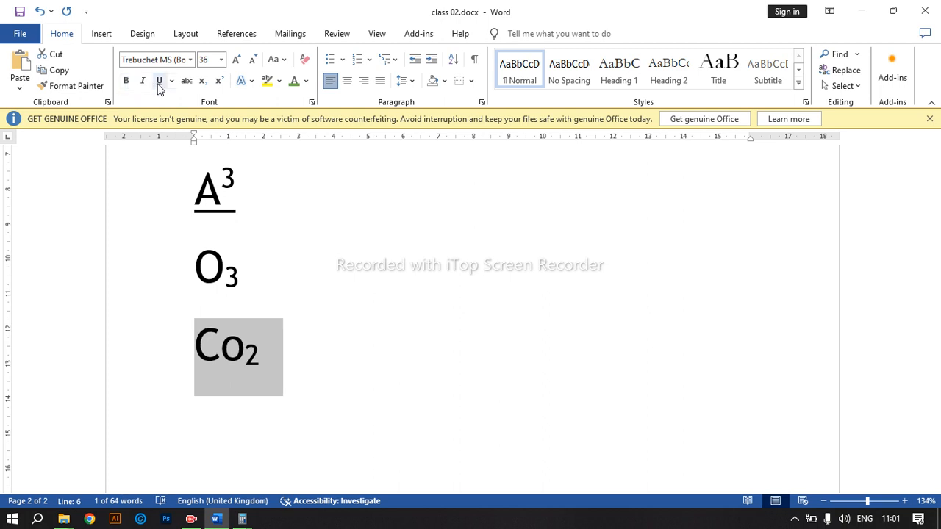
Select the line "skill and technology" on page 1, strike it through, and remove the strikethrough again
{"action": "left_click", "coordinate": [261, 284]}
{"action": "scroll", "coordinate": [301, 316], "scroll_direction": "down", "scroll_amount": 1}
{"action": "scroll", "coordinate": [302, 296], "scroll_direction": "up", "scroll_amount": 3}
{"action": "scroll", "coordinate": [309, 316], "scroll_direction": "up", "scroll_amount": 10}
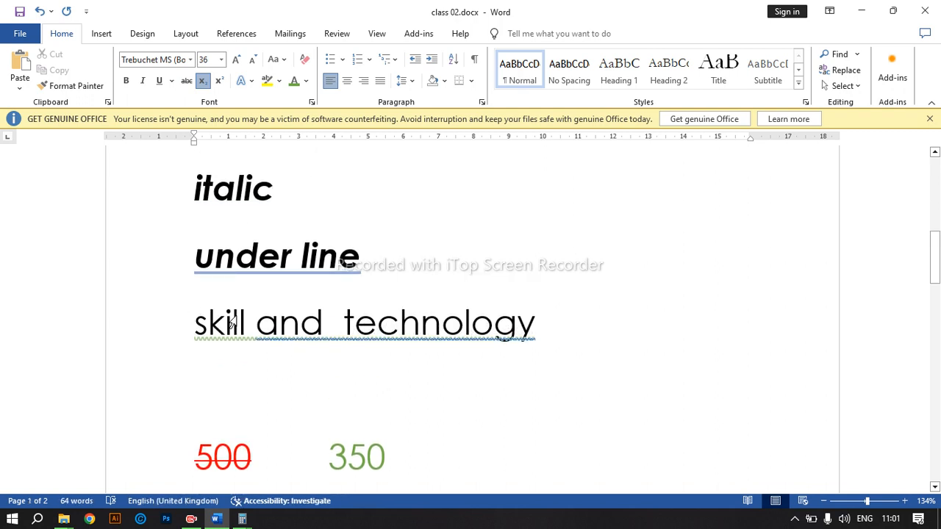
{"action": "left_click", "coordinate": [189, 326]}
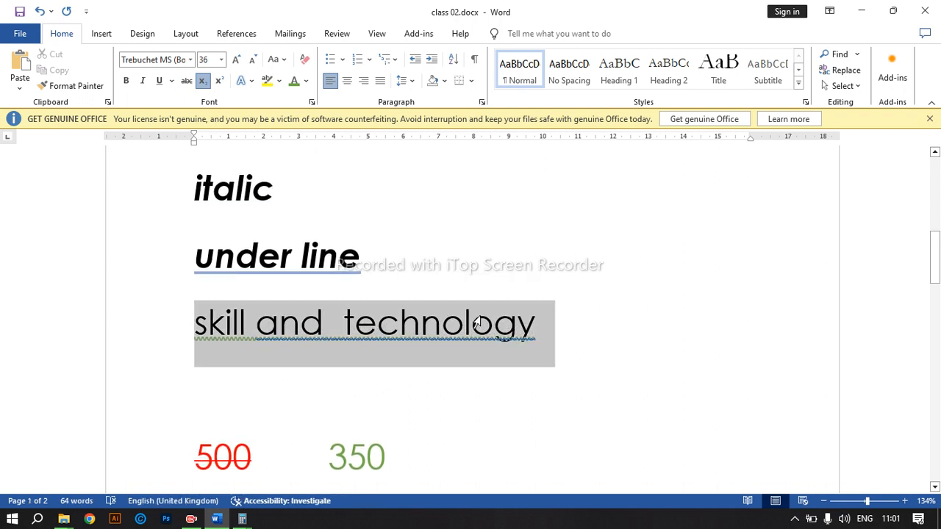
{"action": "left_click", "coordinate": [186, 80]}
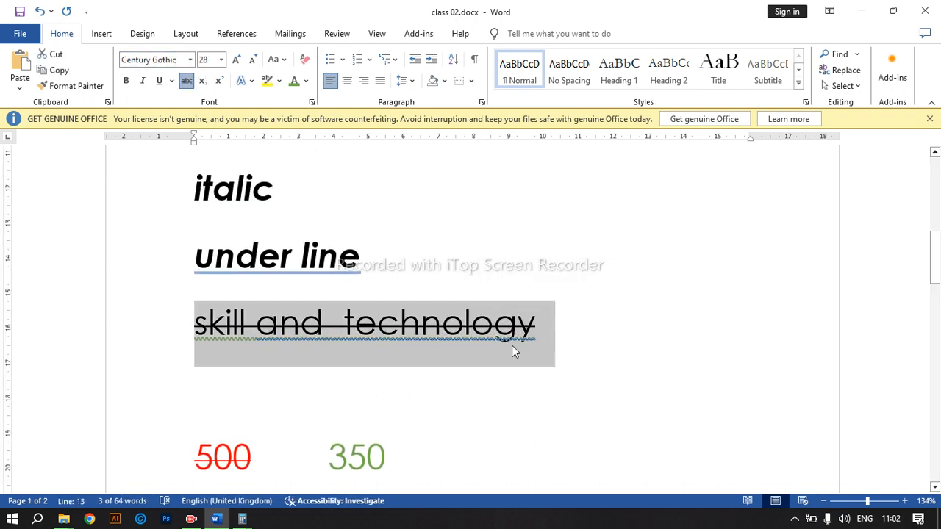
{"action": "left_click", "coordinate": [187, 81]}
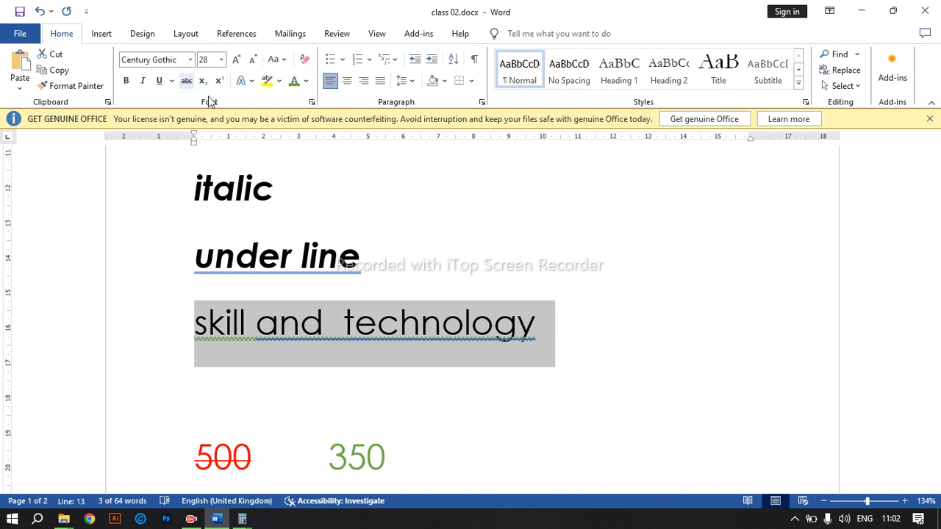
Select the word "italic" on page 1 and toggle its bold formatting off, on and off again
{"action": "scroll", "coordinate": [218, 104], "scroll_direction": "down", "scroll_amount": 1}
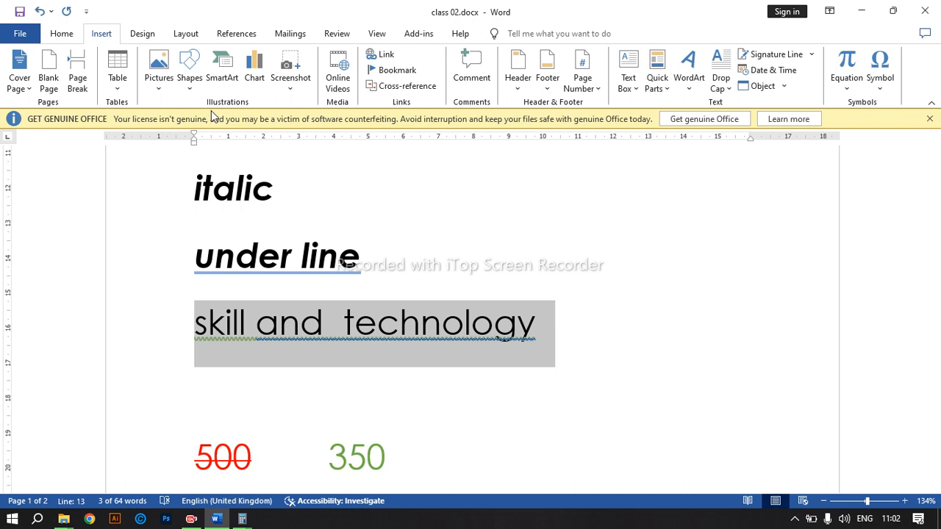
{"action": "left_click_drag", "start_coordinate": [298, 189], "coordinate": [150, 209]}
{"action": "scroll", "coordinate": [254, 235], "scroll_direction": "up", "scroll_amount": 5}
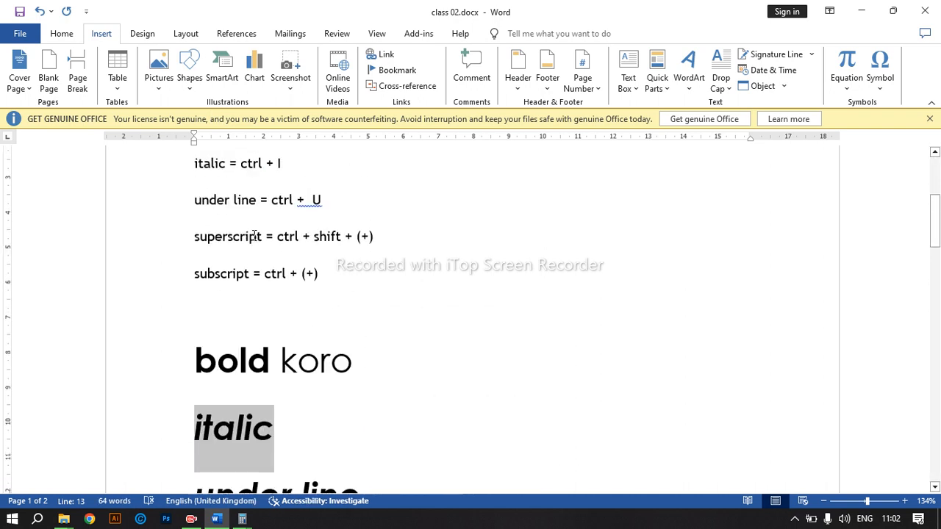
{"action": "left_click", "coordinate": [61, 33]}
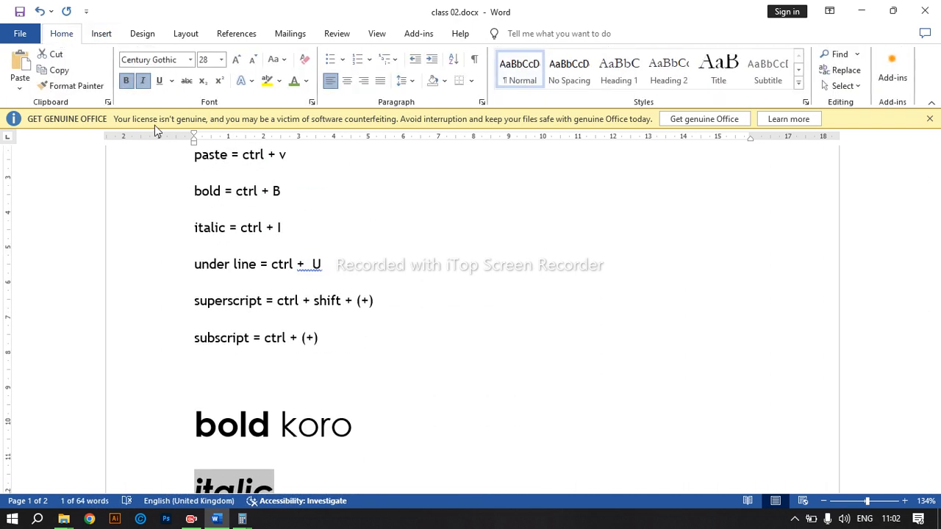
{"action": "left_click", "coordinate": [126, 83]}
{"action": "left_click", "coordinate": [101, 33]}
{"action": "scroll", "coordinate": [236, 294], "scroll_direction": "down", "scroll_amount": 5}
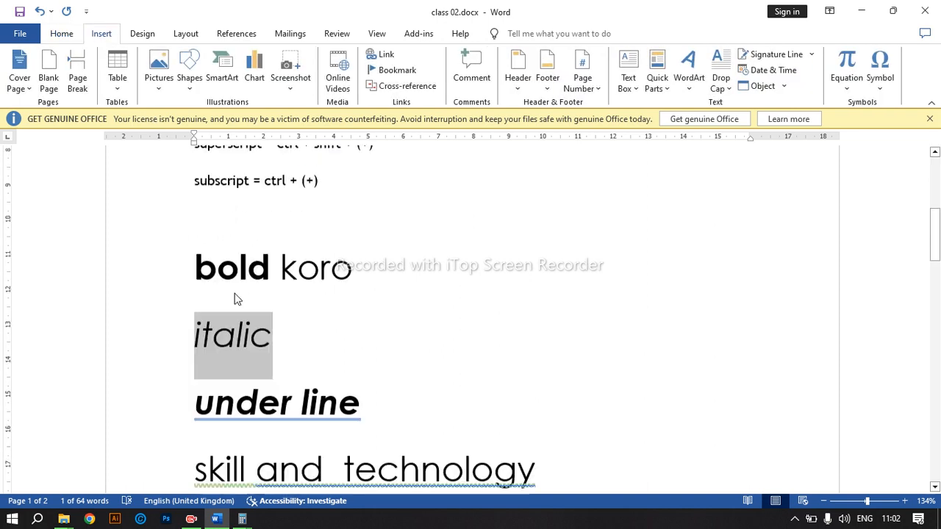
{"action": "left_click", "coordinate": [61, 33]}
{"action": "left_click", "coordinate": [126, 82]}
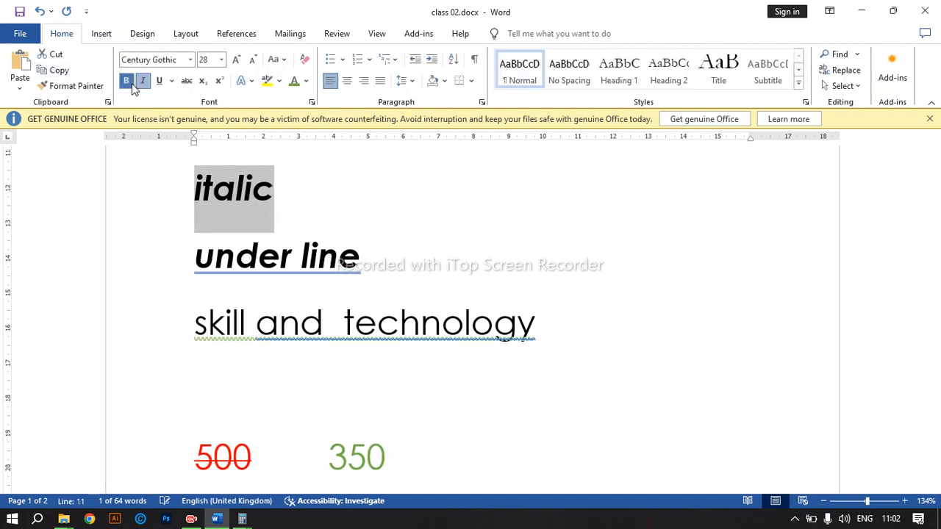
{"action": "left_click", "coordinate": [128, 84]}
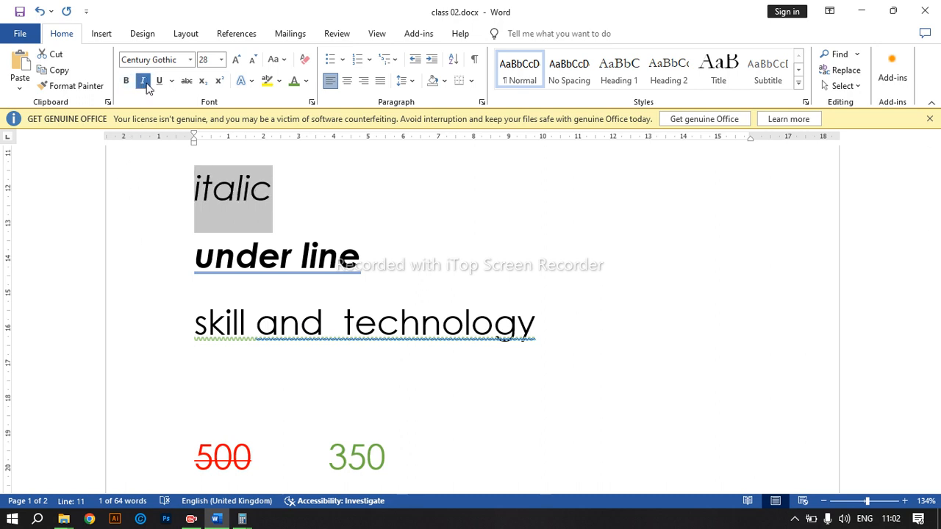
Toggle the italic formatting of the selected word "italic" off and on repeatedly, ending with it on
{"action": "left_click", "coordinate": [146, 85]}
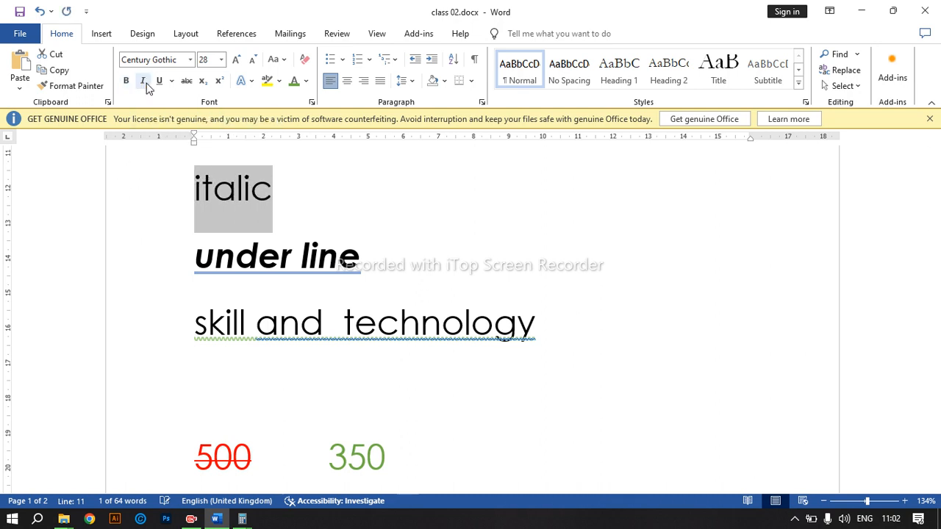
{"action": "left_click", "coordinate": [146, 85]}
{"action": "left_click", "coordinate": [146, 86]}
{"action": "left_click", "coordinate": [146, 85]}
{"action": "left_click", "coordinate": [146, 86]}
{"action": "left_click", "coordinate": [147, 85]}
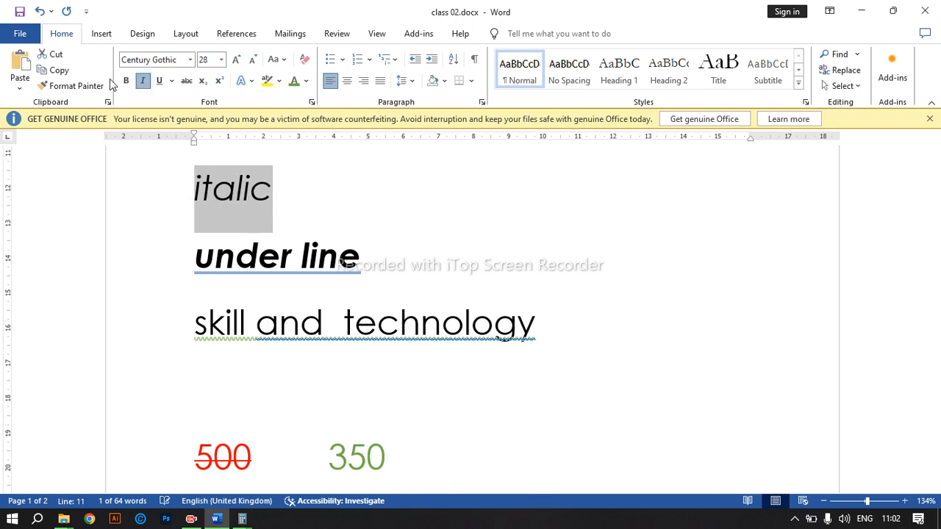
Toggle bold on the word "italic" and remove its italic formatting, ending with both bold and italic off
{"action": "left_click", "coordinate": [124, 82]}
{"action": "left_click", "coordinate": [124, 82]}
{"action": "left_click", "coordinate": [125, 82]}
{"action": "left_click", "coordinate": [145, 82]}
{"action": "left_click", "coordinate": [126, 81]}
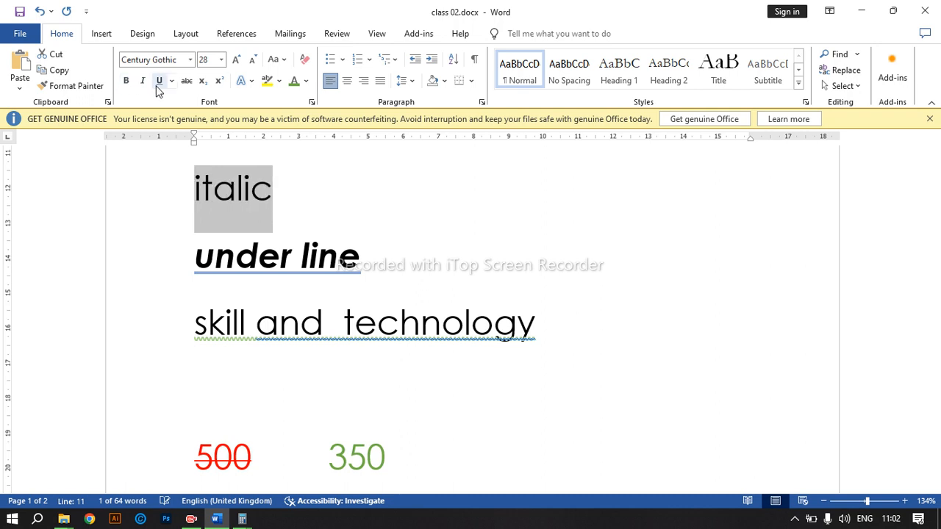
Toggle the underline of the selected word "italic" on and off repeatedly, ending with it off
{"action": "left_click", "coordinate": [161, 84]}
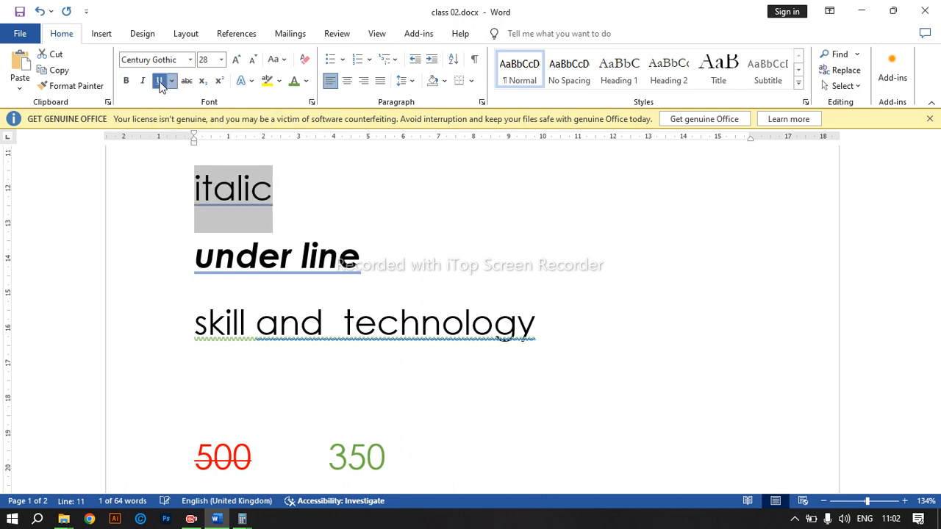
{"action": "left_click", "coordinate": [161, 84]}
{"action": "left_click", "coordinate": [161, 85]}
{"action": "left_click", "coordinate": [161, 85]}
{"action": "left_click", "coordinate": [161, 85]}
{"action": "left_click", "coordinate": [161, 84]}
{"action": "left_click", "coordinate": [161, 85]}
{"action": "left_click", "coordinate": [161, 84]}
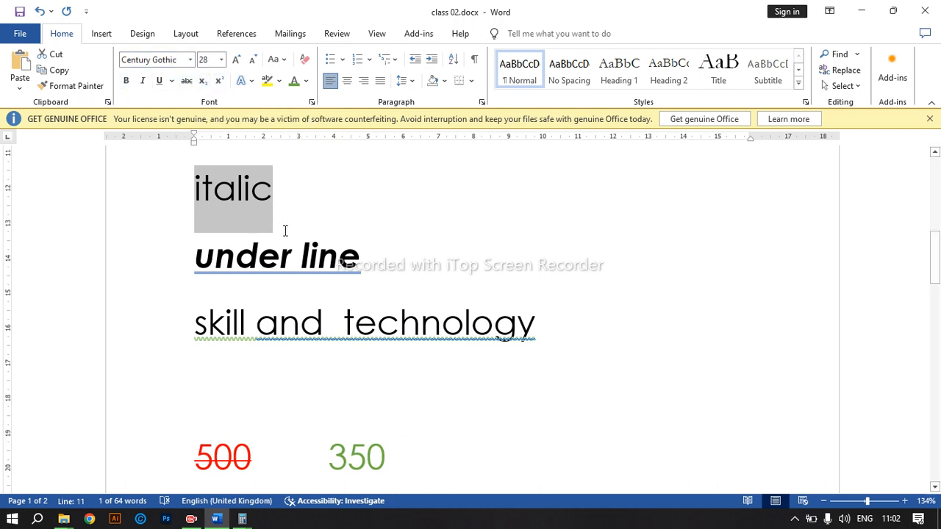
Select the exponent 3 of (a+b)³ on page 2, remove its superscript formatting and apply it again
{"action": "scroll", "coordinate": [286, 285], "scroll_direction": "down", "scroll_amount": 10}
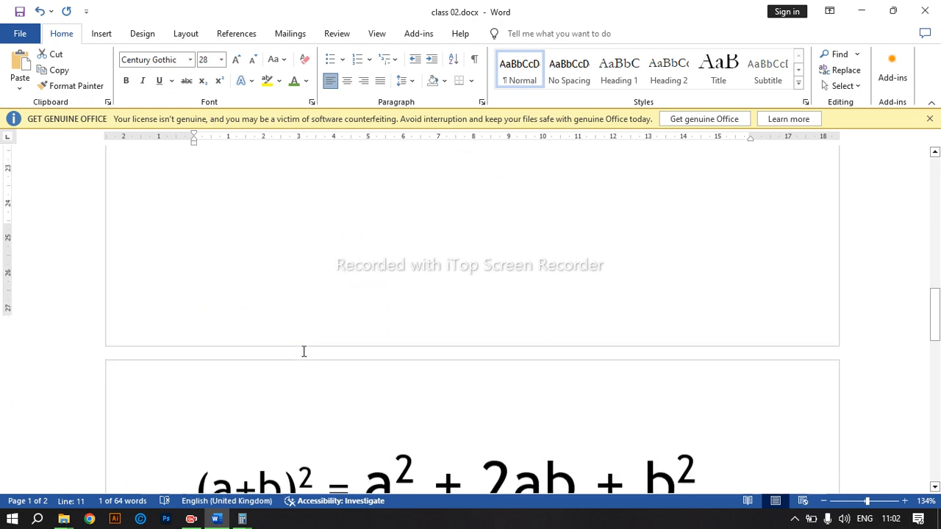
{"action": "scroll", "coordinate": [321, 297], "scroll_direction": "up", "scroll_amount": 3}
{"action": "scroll", "coordinate": [322, 297], "scroll_direction": "down", "scroll_amount": 3}
{"action": "left_click_drag", "start_coordinate": [321, 246], "coordinate": [298, 217]}
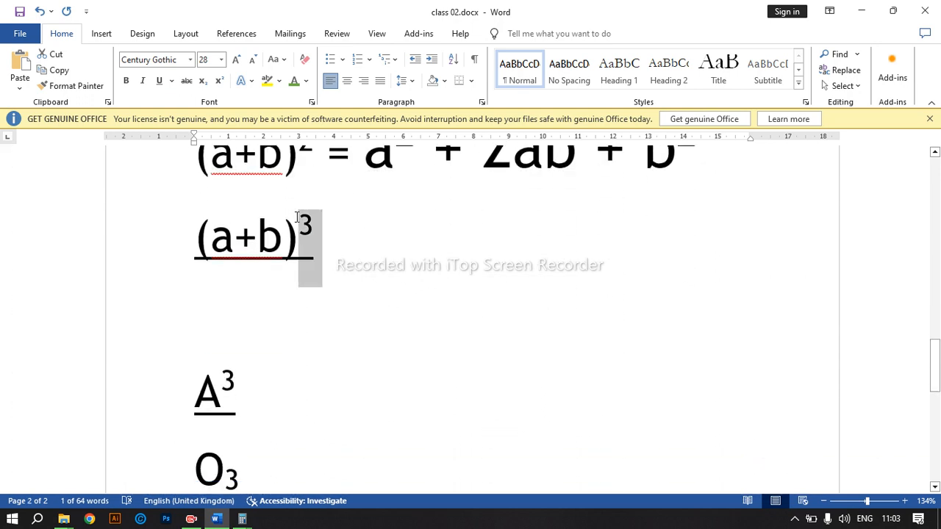
{"action": "left_click", "coordinate": [218, 82]}
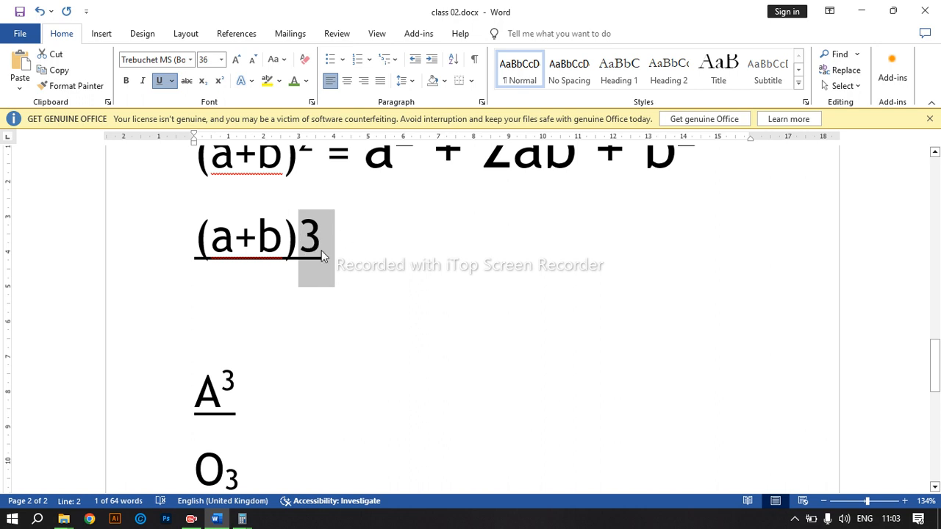
{"action": "left_click", "coordinate": [219, 80]}
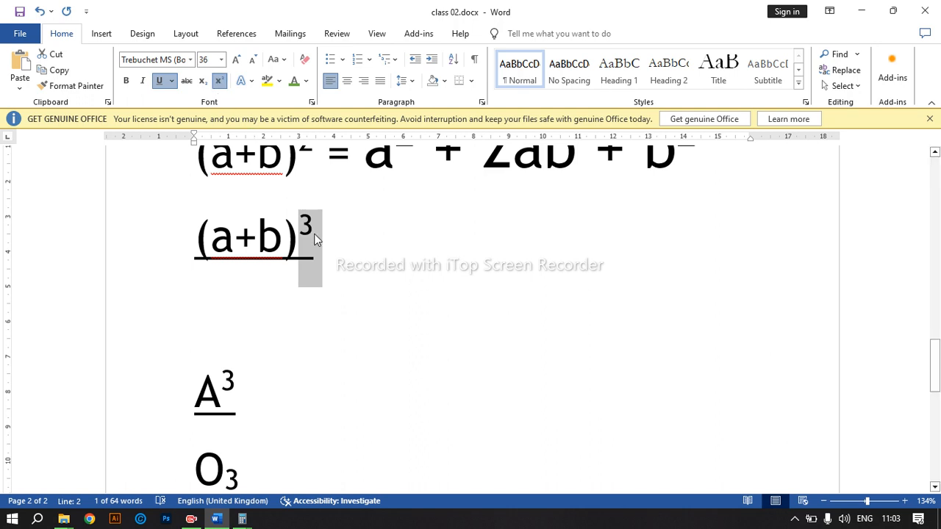
Switch the selected 3 after (a+b) between subscript and superscript repeatedly, ending with superscript
{"action": "left_click", "coordinate": [204, 83]}
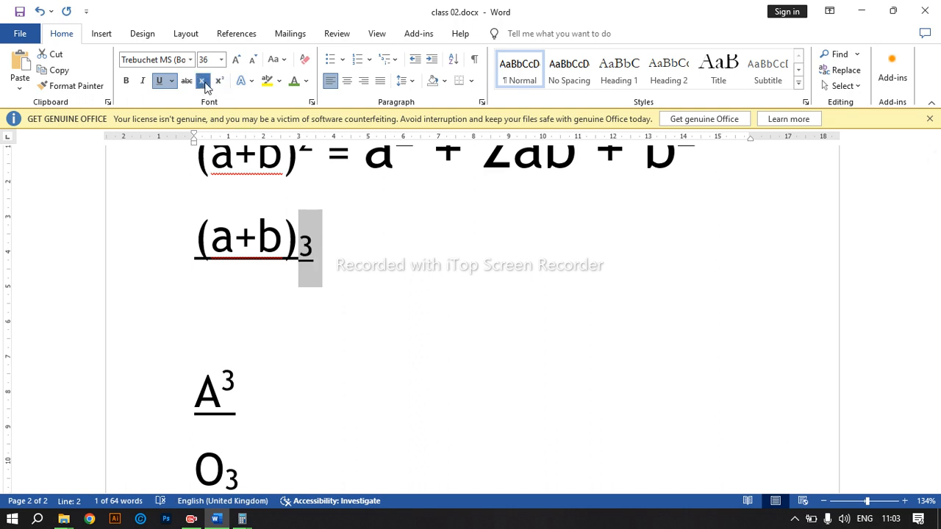
{"action": "left_click", "coordinate": [219, 81]}
{"action": "left_click", "coordinate": [202, 80]}
{"action": "left_click", "coordinate": [217, 82]}
{"action": "left_click", "coordinate": [207, 82]}
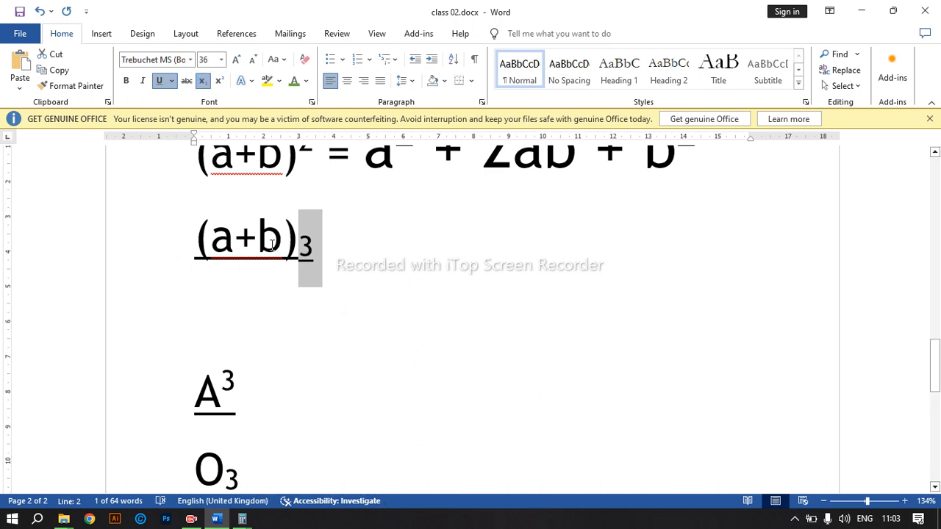
{"action": "left_click", "coordinate": [219, 80]}
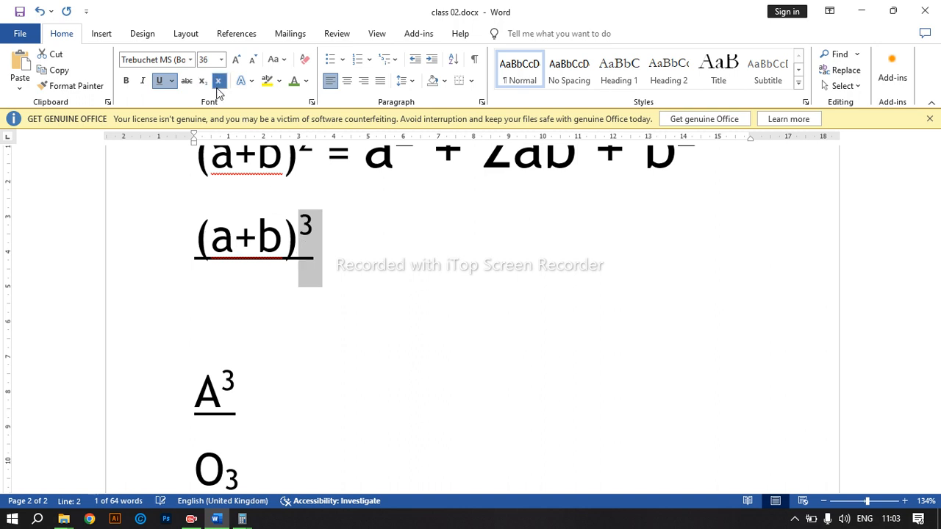
Remove the subscript formatting from the formula O₃ and reapply subscript to its 3 only
{"action": "scroll", "coordinate": [257, 387], "scroll_direction": "down", "scroll_amount": 2}
{"action": "left_click_drag", "start_coordinate": [253, 375], "coordinate": [194, 381]}
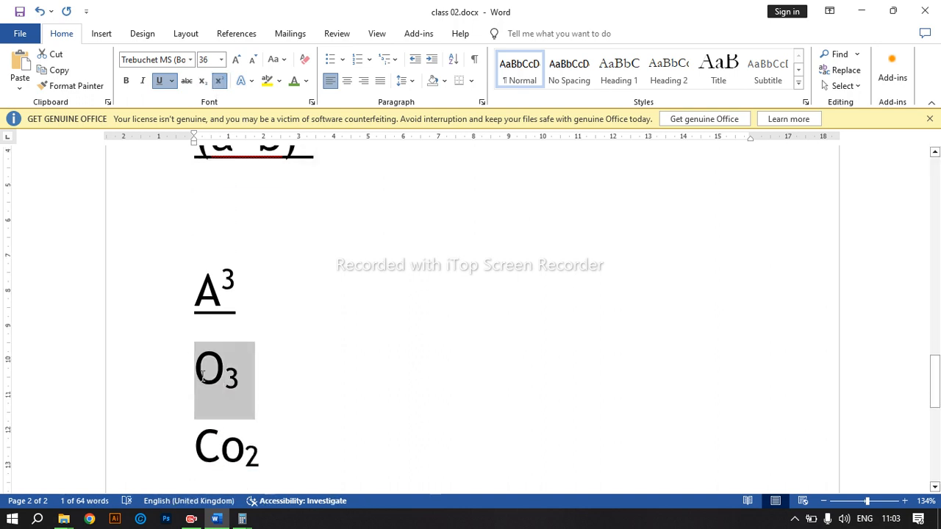
{"action": "left_click", "coordinate": [203, 81]}
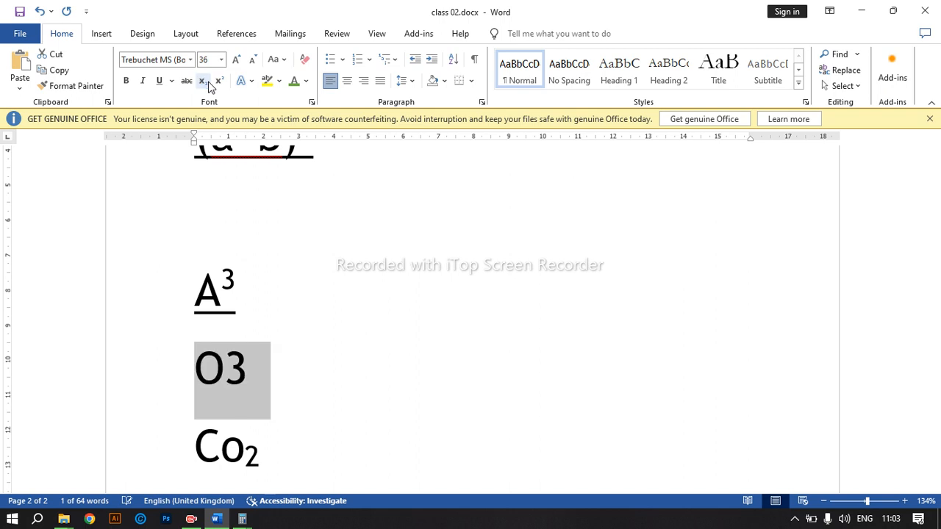
{"action": "left_click", "coordinate": [246, 250]}
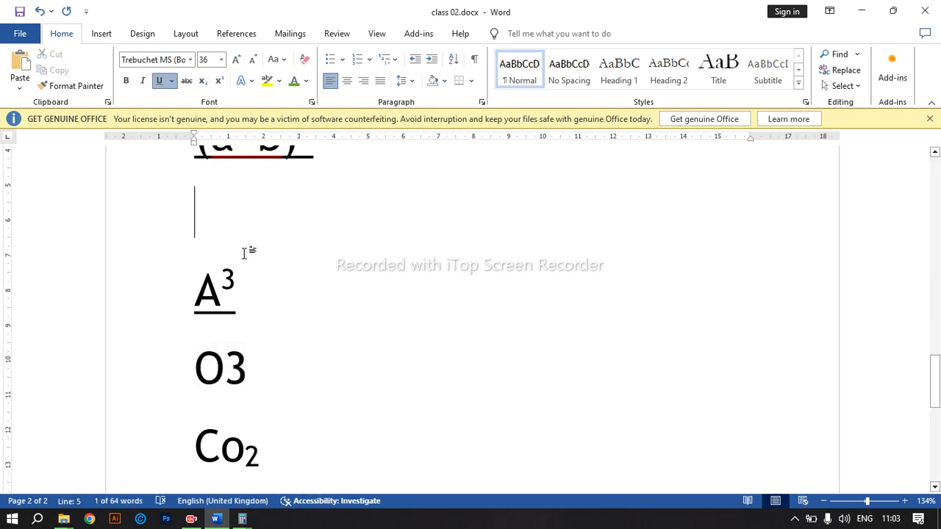
{"action": "left_click_drag", "start_coordinate": [243, 370], "coordinate": [225, 372]}
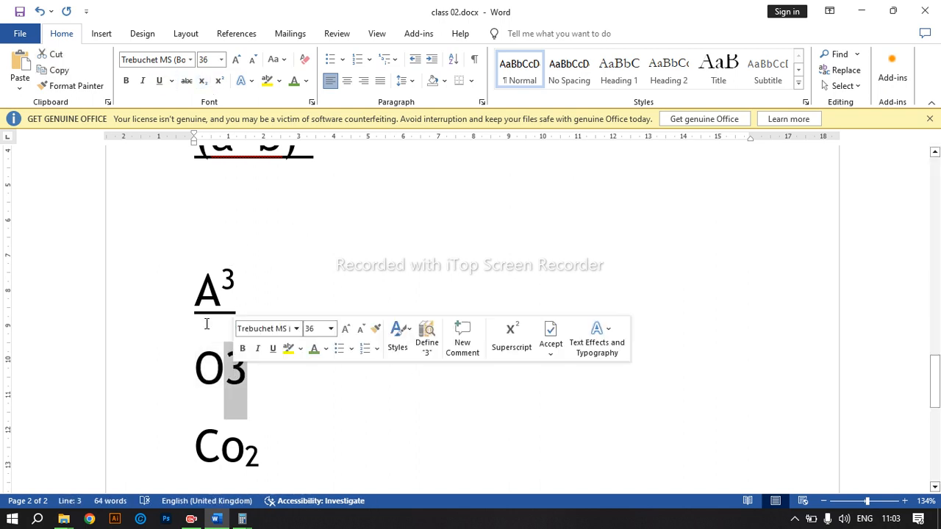
{"action": "left_click", "coordinate": [200, 82]}
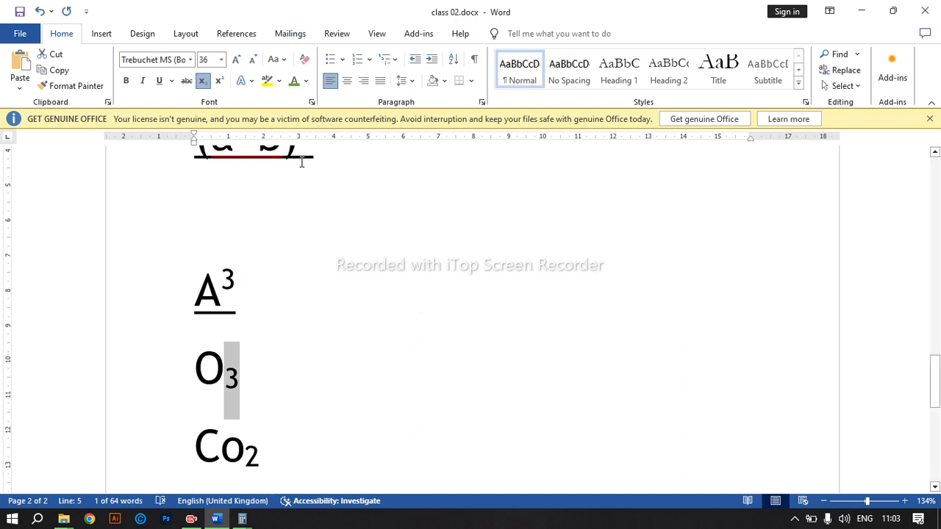
Delete and retype the initial "s" of "skill and technology" on page 1, and select that letter briefly
{"action": "scroll", "coordinate": [344, 288], "scroll_direction": "down", "scroll_amount": 7}
{"action": "left_click", "coordinate": [320, 322]}
{"action": "scroll", "coordinate": [317, 325], "scroll_direction": "up", "scroll_amount": 15}
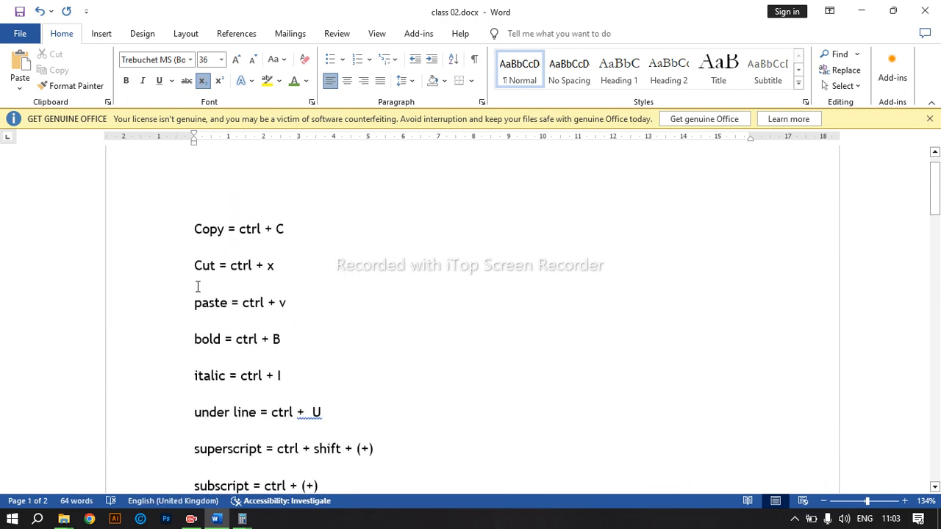
{"action": "scroll", "coordinate": [200, 295], "scroll_direction": "down", "scroll_amount": 10}
{"action": "left_click", "coordinate": [178, 380]}
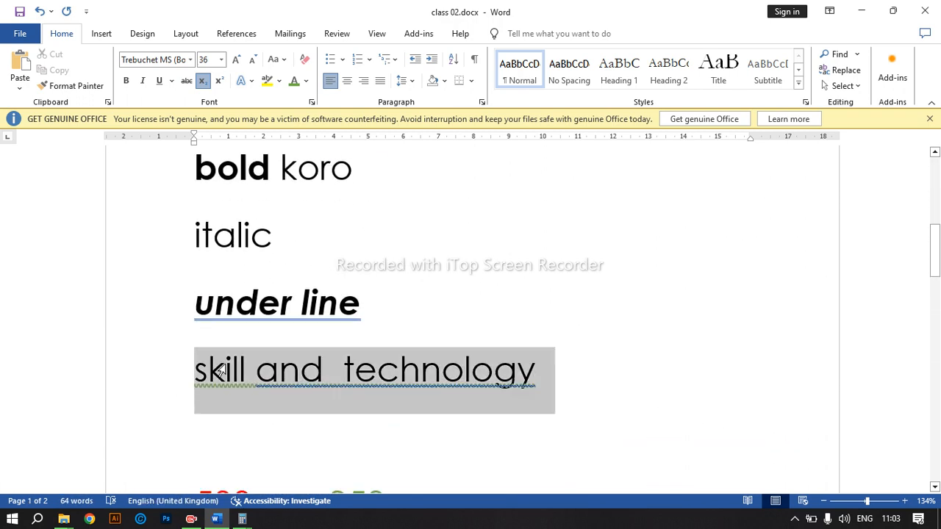
{"action": "left_click", "coordinate": [207, 375]}
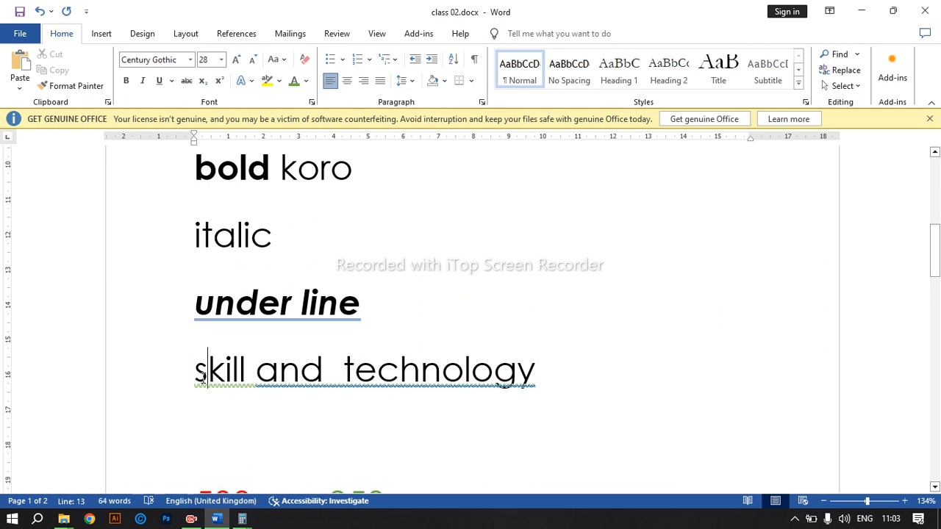
{"action": "key", "text": "BackSpace"}
{"action": "type", "text": "s"}
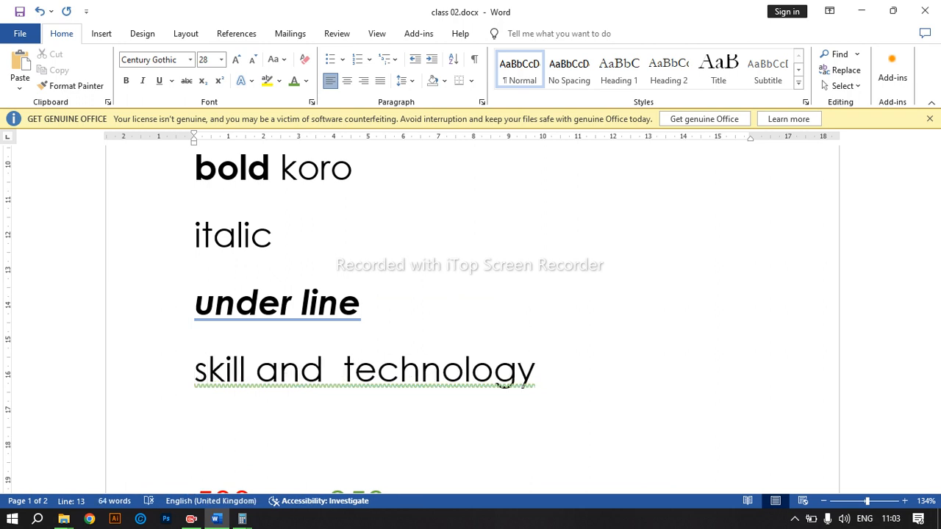
{"action": "key", "text": "shift+Left"}
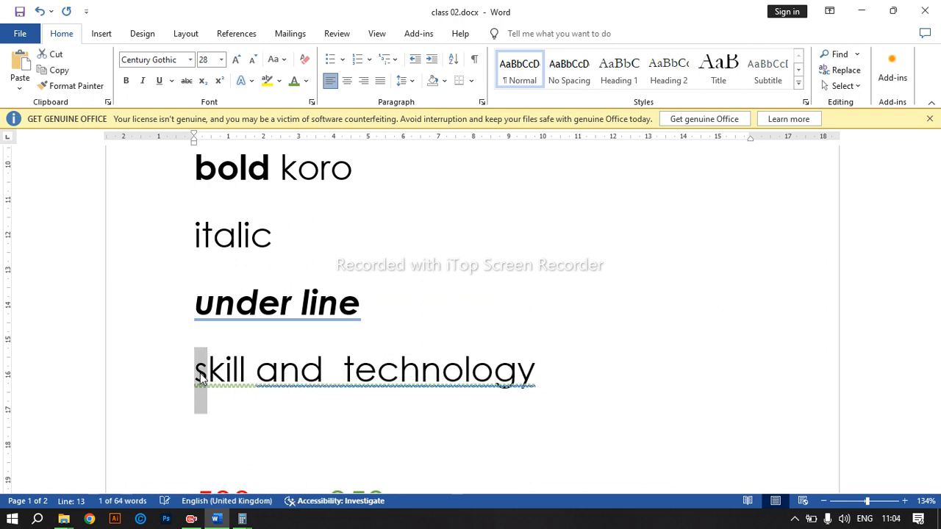
{"action": "left_click", "coordinate": [418, 283]}
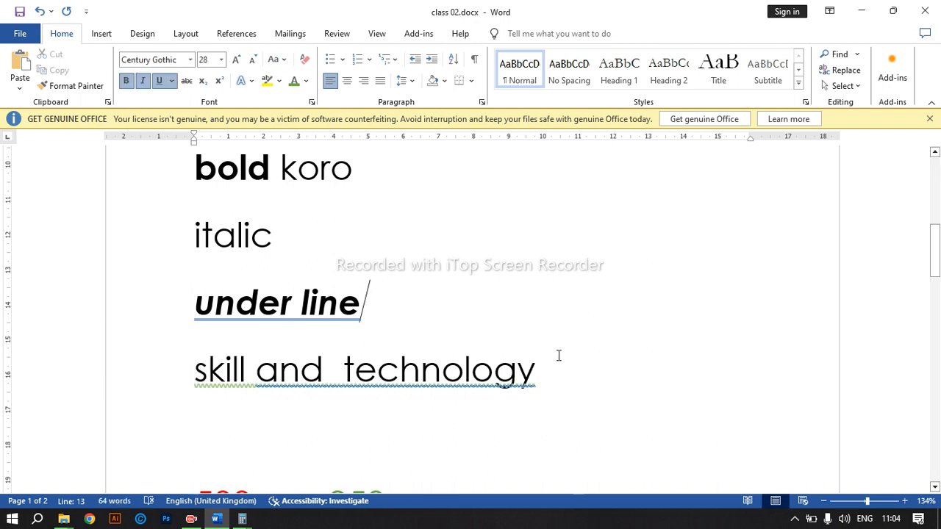
Select the line "skill and technology" and change its case to UPPERCASE and back to lowercase
{"action": "left_click_drag", "start_coordinate": [563, 363], "coordinate": [202, 403]}
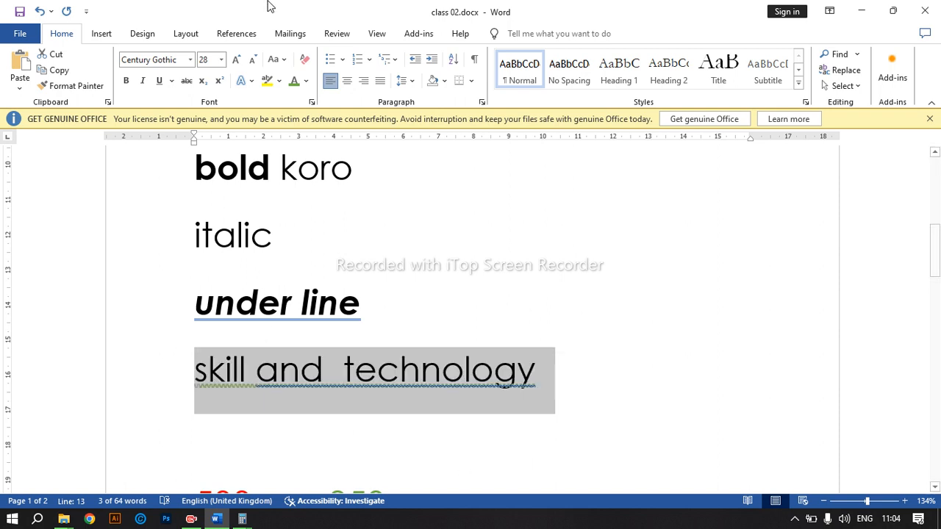
{"action": "left_click", "coordinate": [282, 65]}
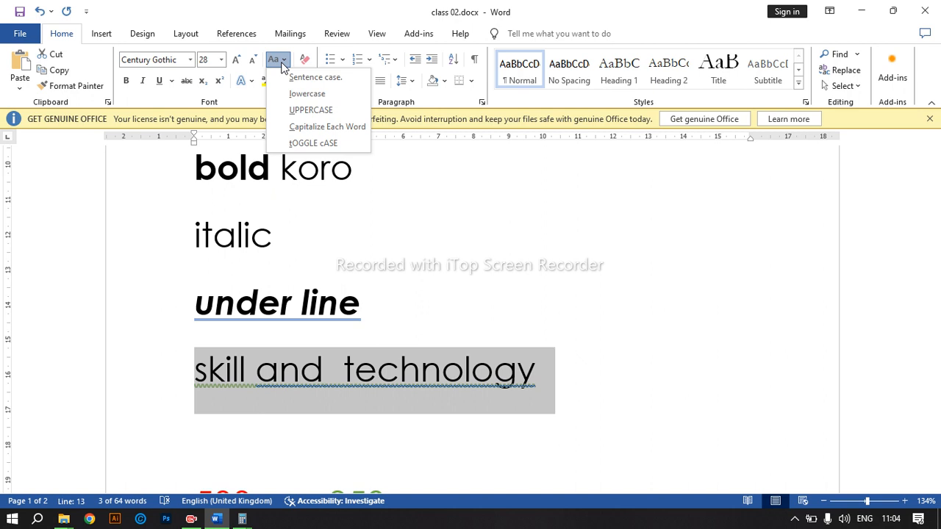
{"action": "left_click", "coordinate": [316, 112]}
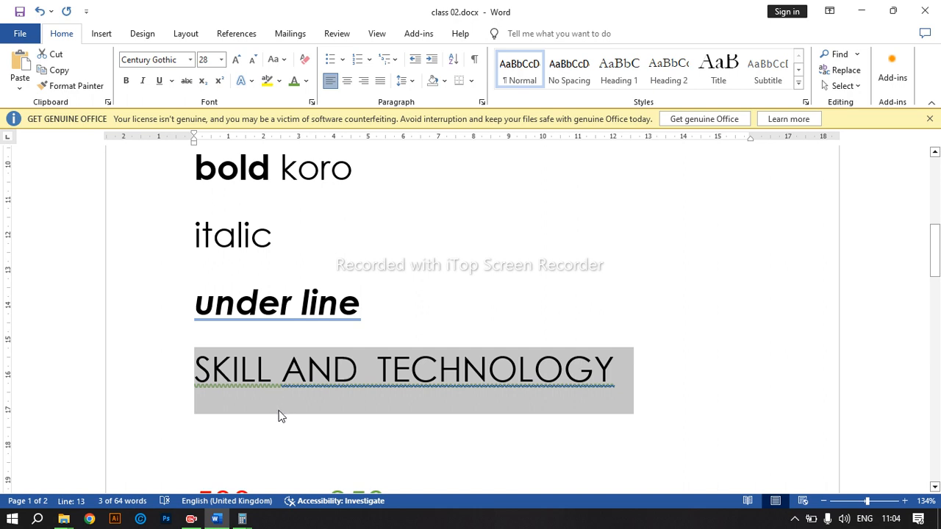
{"action": "left_click", "coordinate": [283, 62]}
{"action": "left_click", "coordinate": [297, 91]}
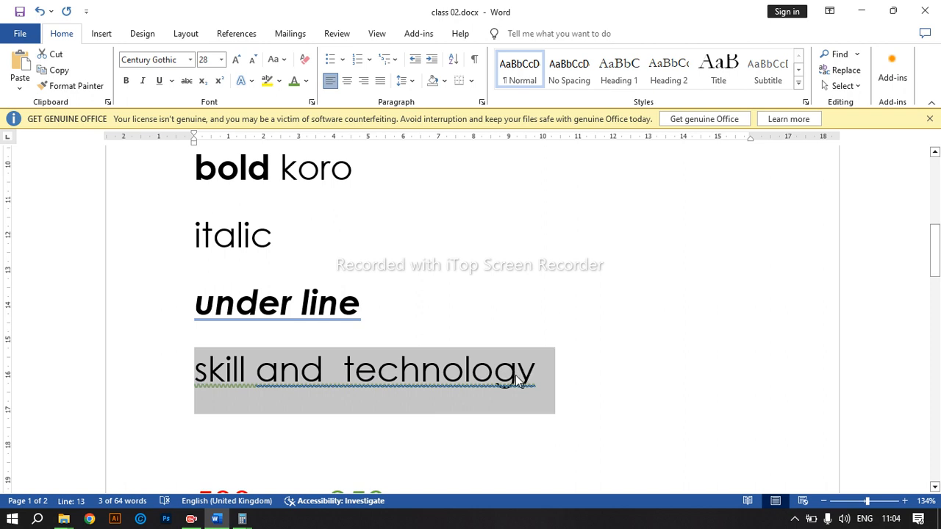
Change the selected "skill and technology" line to Capitalize Each Word, followed by tOGGLE cASE
{"action": "left_click", "coordinate": [285, 62]}
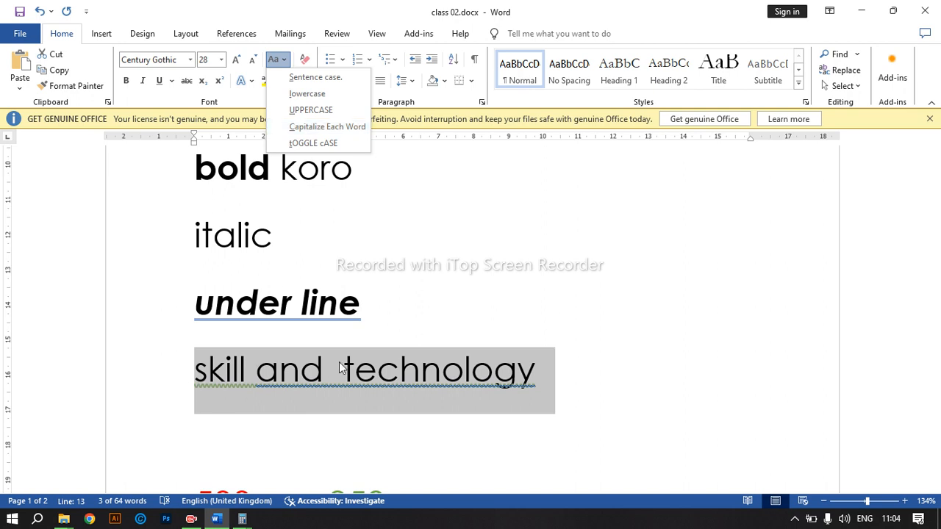
{"action": "left_click", "coordinate": [327, 127]}
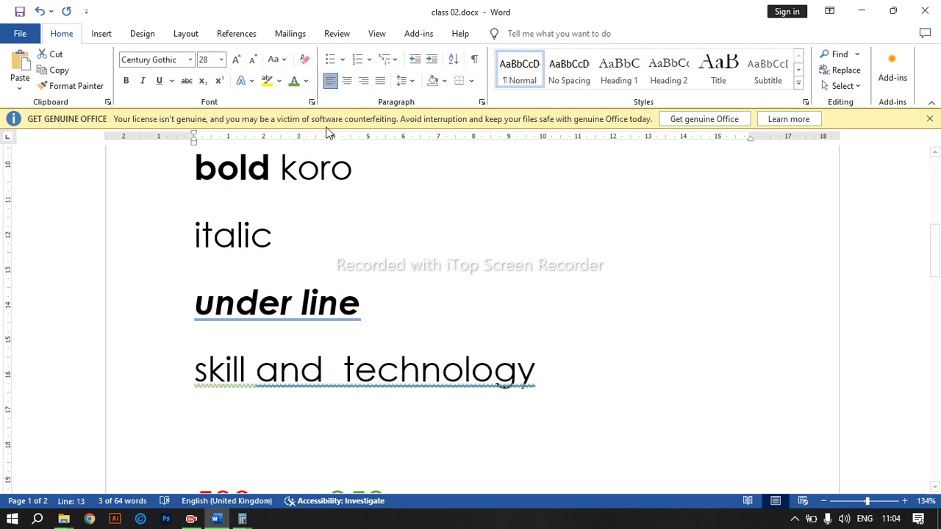
{"action": "left_click", "coordinate": [270, 61]}
{"action": "left_click", "coordinate": [277, 143]}
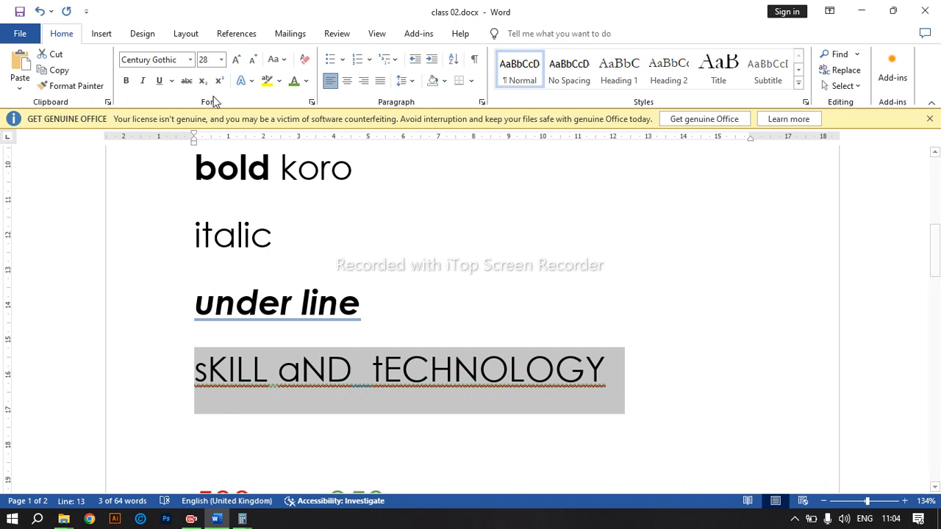
Change the "skill and technology" line to Sentence case and add a period at its end
{"action": "left_click", "coordinate": [280, 61]}
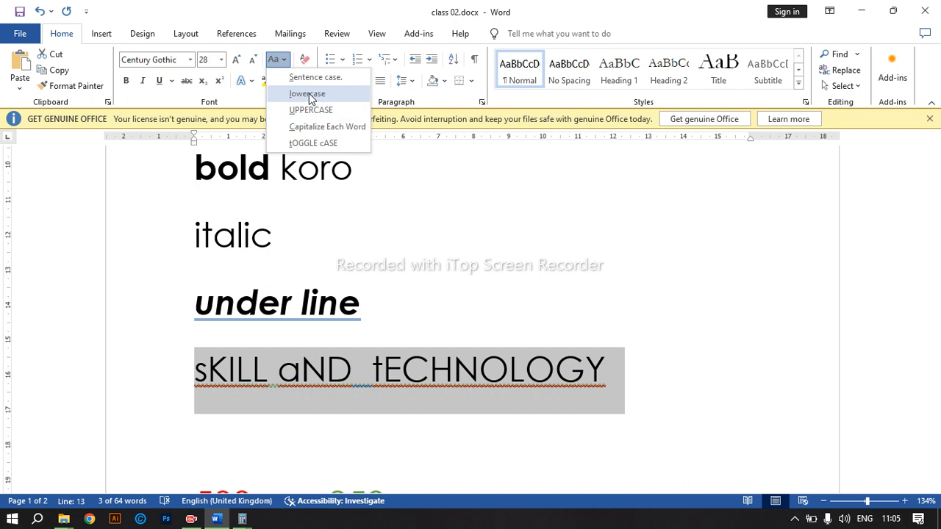
{"action": "left_click", "coordinate": [295, 76]}
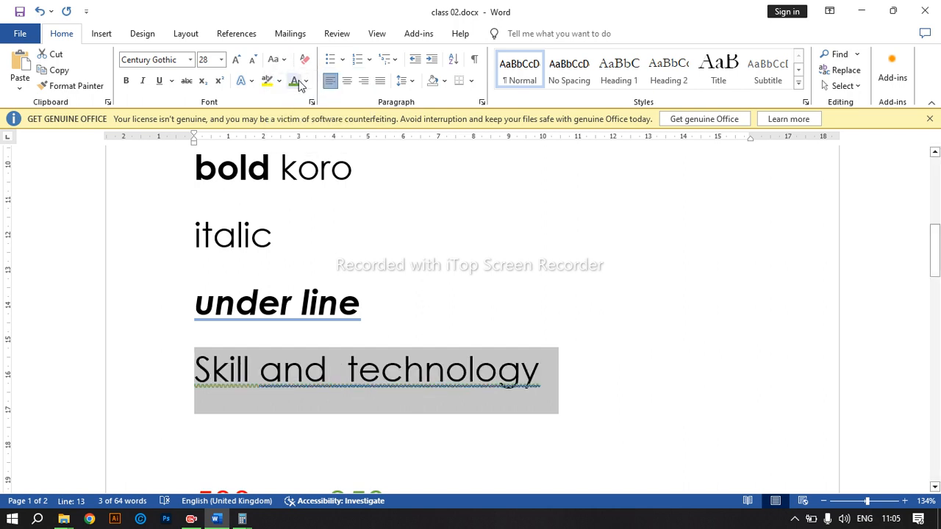
{"action": "left_click", "coordinate": [544, 379]}
{"action": "type", "text": ".j"}
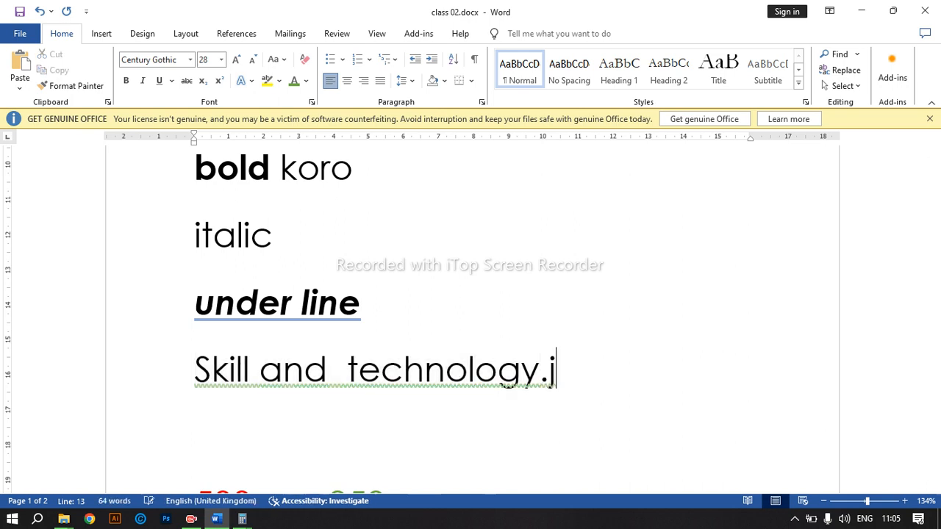
{"action": "key", "text": "BackSpace"}
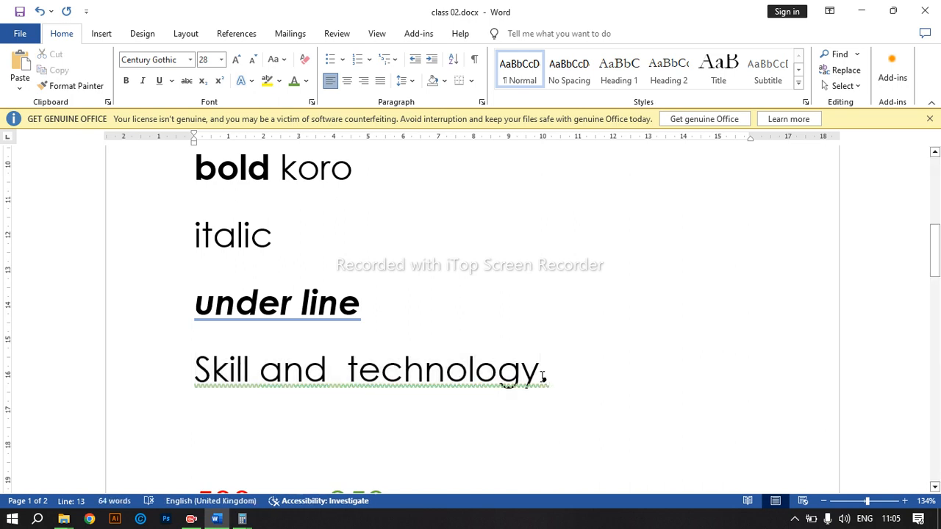
Apply Capitalize Each Word to the whole "Skill and technology." line and reduce its font size to 26
{"action": "left_click", "coordinate": [275, 62]}
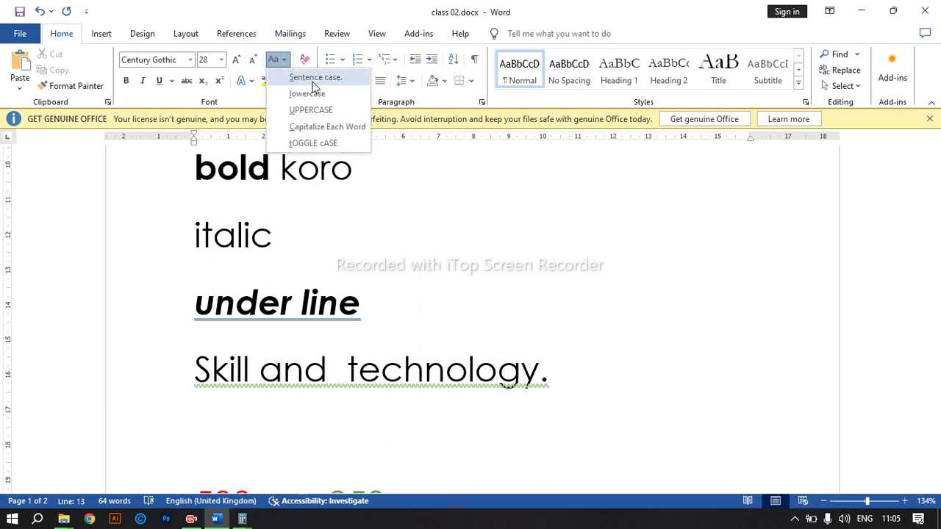
{"action": "left_click", "coordinate": [317, 129]}
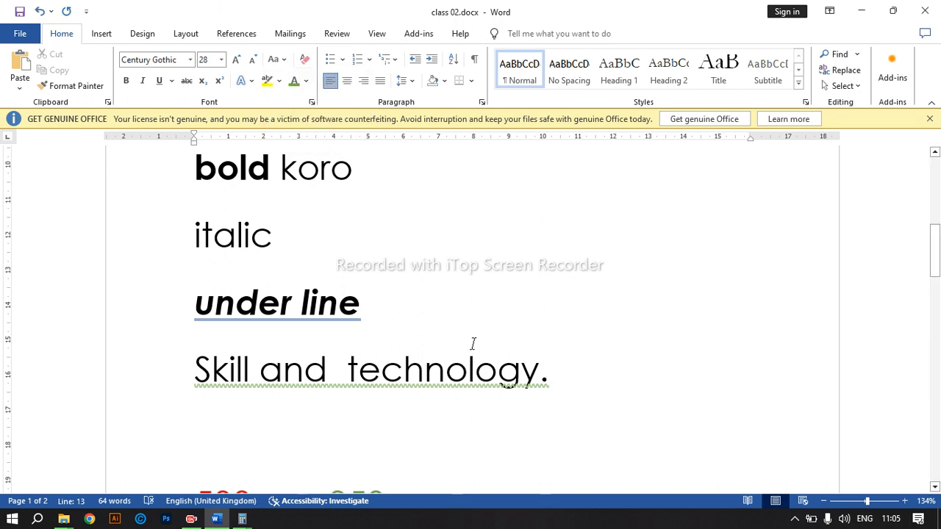
{"action": "left_click_drag", "start_coordinate": [587, 370], "coordinate": [133, 348]}
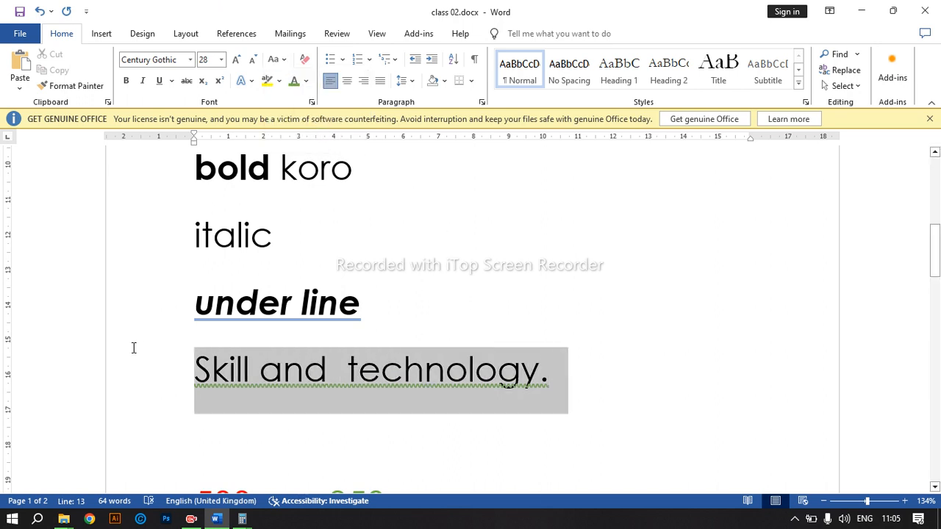
{"action": "left_click", "coordinate": [284, 62]}
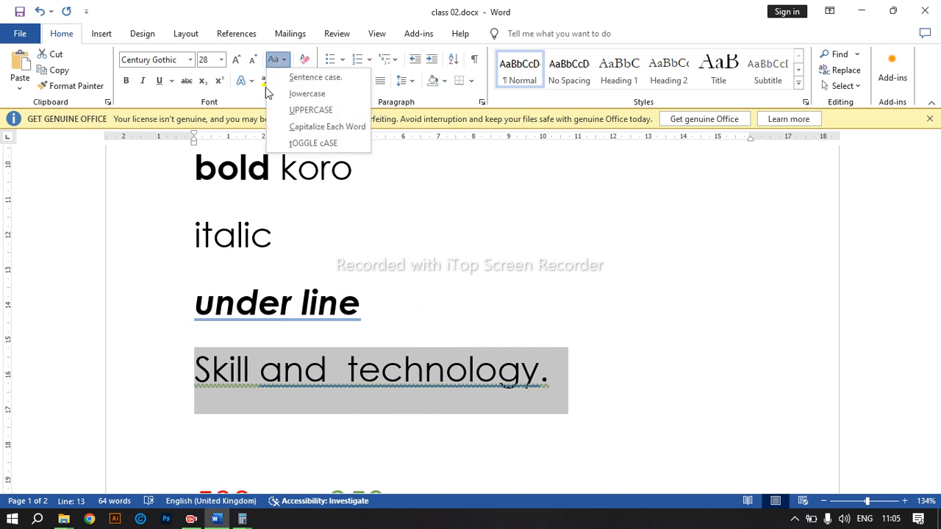
{"action": "left_click", "coordinate": [317, 121]}
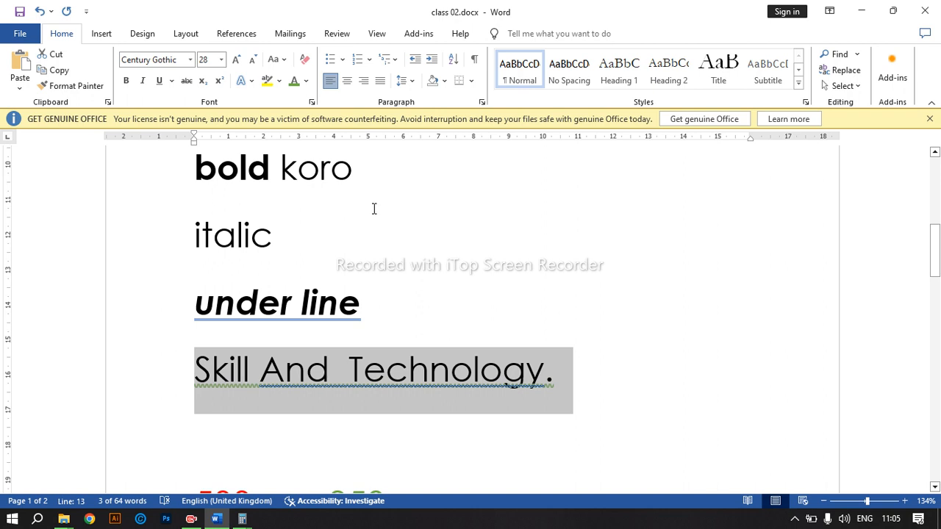
{"action": "left_click", "coordinate": [253, 61]}
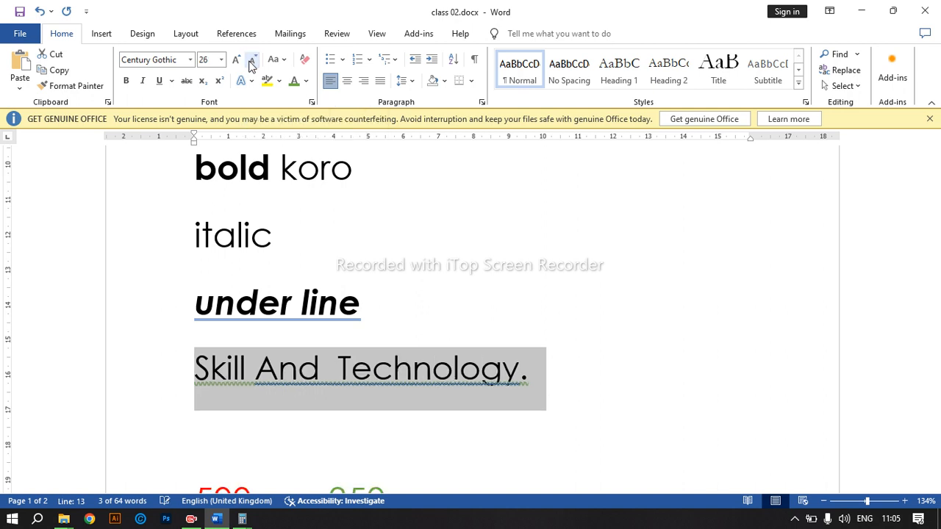
Reduce the "Skill And Technology." line to font size 24, previewing other listed sizes such as 72, 14 and 12
{"action": "left_click", "coordinate": [252, 60]}
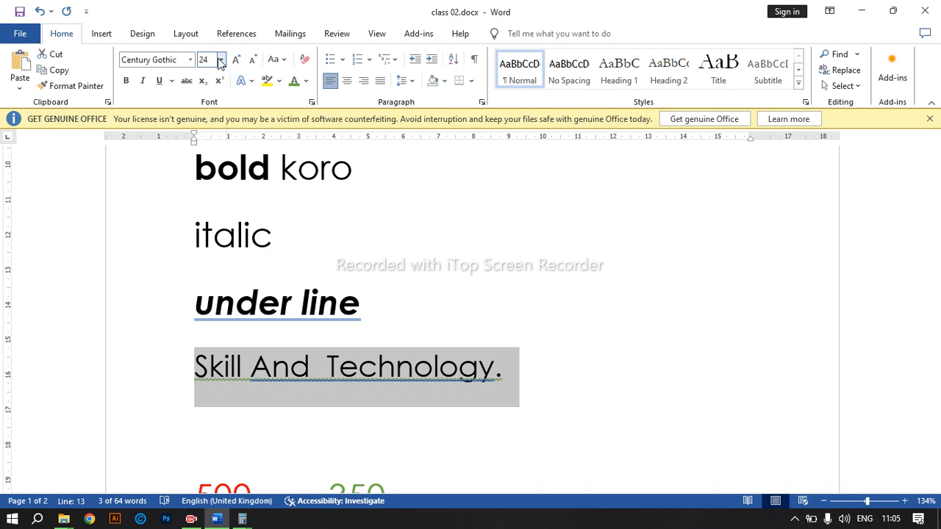
{"action": "left_click", "coordinate": [221, 60]}
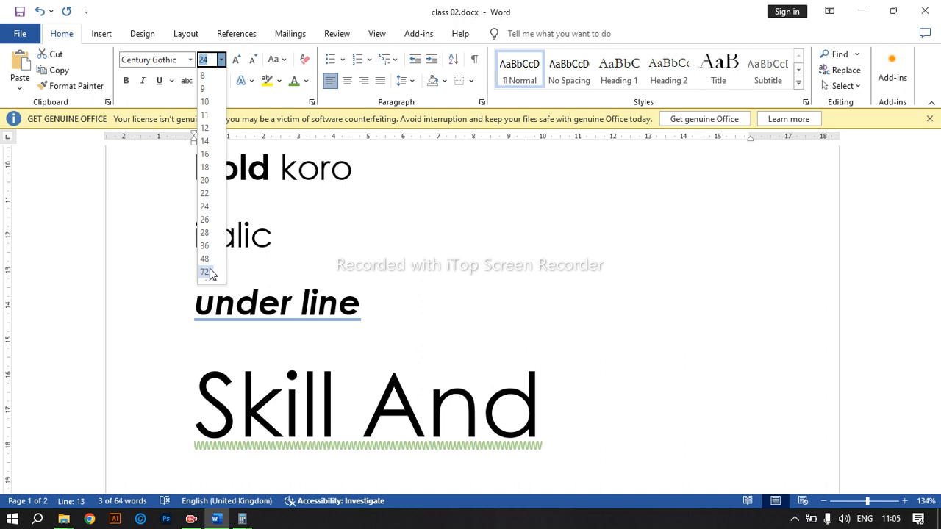
{"action": "left_click", "coordinate": [221, 61]}
{"action": "left_click", "coordinate": [205, 60]}
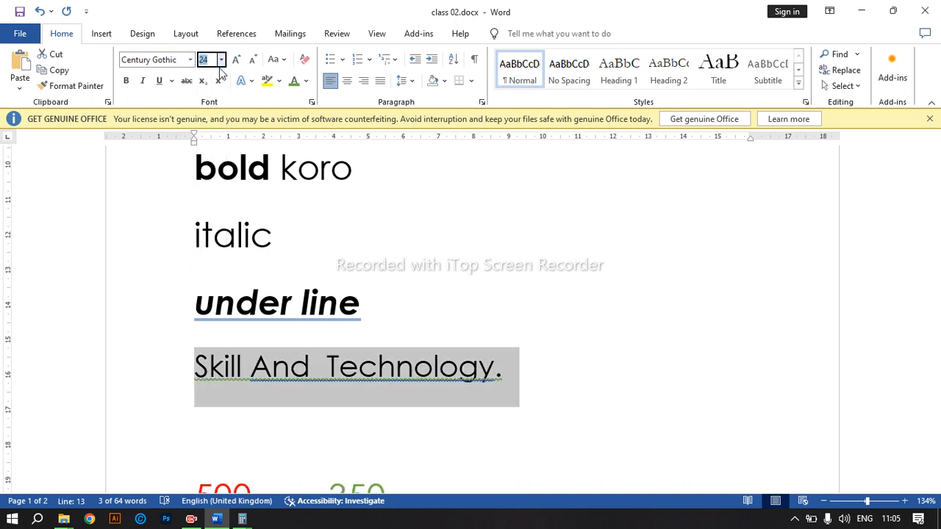
{"action": "left_click", "coordinate": [221, 60]}
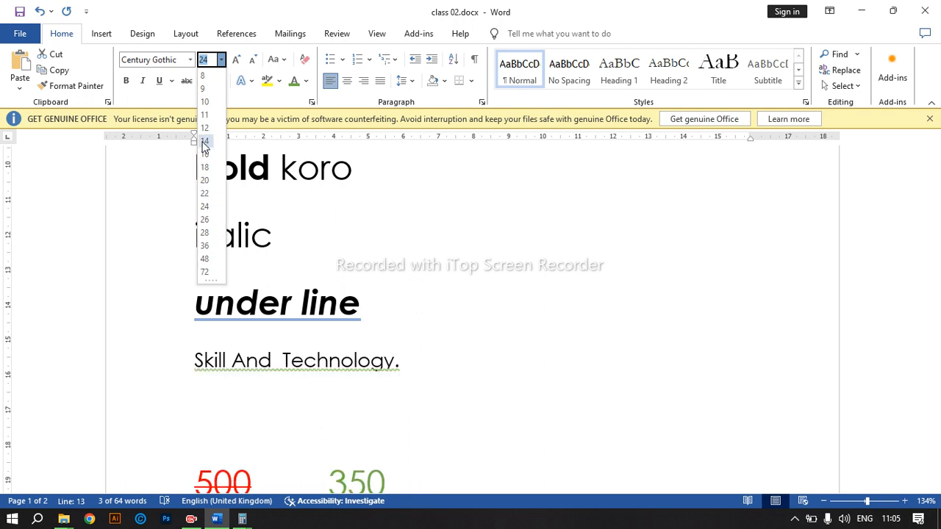
{"action": "left_click", "coordinate": [214, 206]}
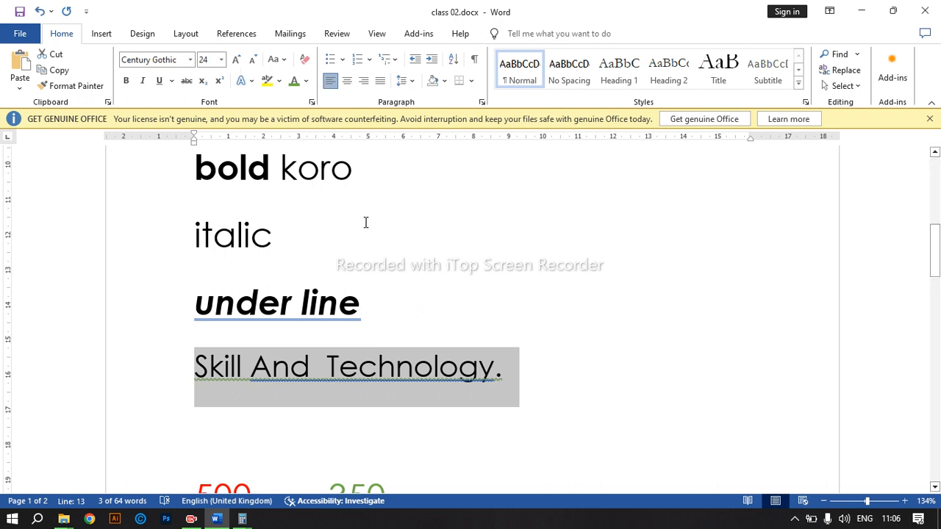
{"action": "left_click", "coordinate": [222, 60]}
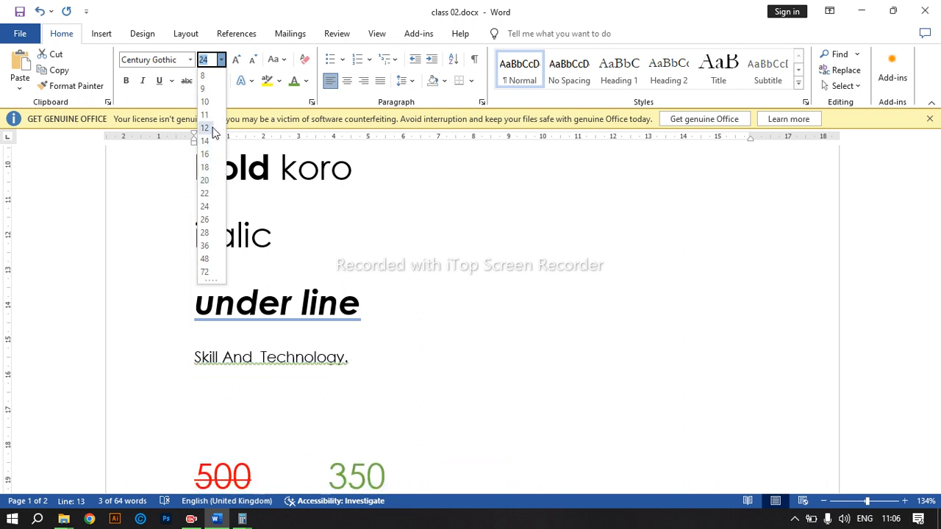
{"action": "left_click", "coordinate": [403, 317]}
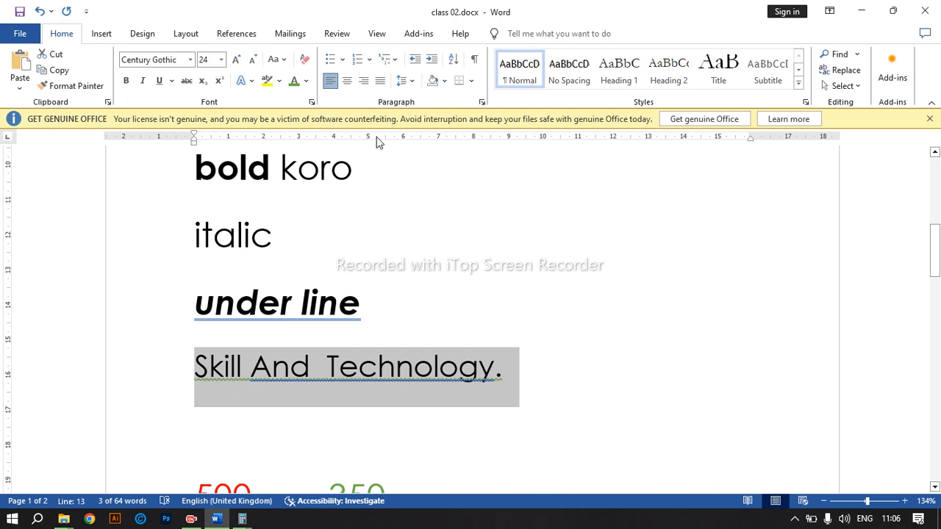
Shrink and grow the font of the "Skill And Technology." line repeatedly in single increments, ending at size 24 with the line selected
{"action": "left_click", "coordinate": [252, 59]}
{"action": "left_click", "coordinate": [252, 59]}
{"action": "left_click", "coordinate": [252, 59]}
{"action": "left_click", "coordinate": [253, 59]}
{"action": "left_click", "coordinate": [236, 60]}
{"action": "left_click", "coordinate": [236, 59]}
{"action": "left_click", "coordinate": [236, 60]}
{"action": "left_click", "coordinate": [236, 59]}
{"action": "left_click", "coordinate": [236, 59]}
{"action": "left_click", "coordinate": [236, 59]}
{"action": "left_click", "coordinate": [236, 60]}
{"action": "left_click", "coordinate": [236, 59]}
{"action": "left_click", "coordinate": [251, 60]}
{"action": "left_click", "coordinate": [252, 60]}
{"action": "left_click", "coordinate": [252, 60]}
{"action": "left_click", "coordinate": [252, 60]}
{"action": "left_click", "coordinate": [252, 60]}
{"action": "left_click", "coordinate": [251, 60]}
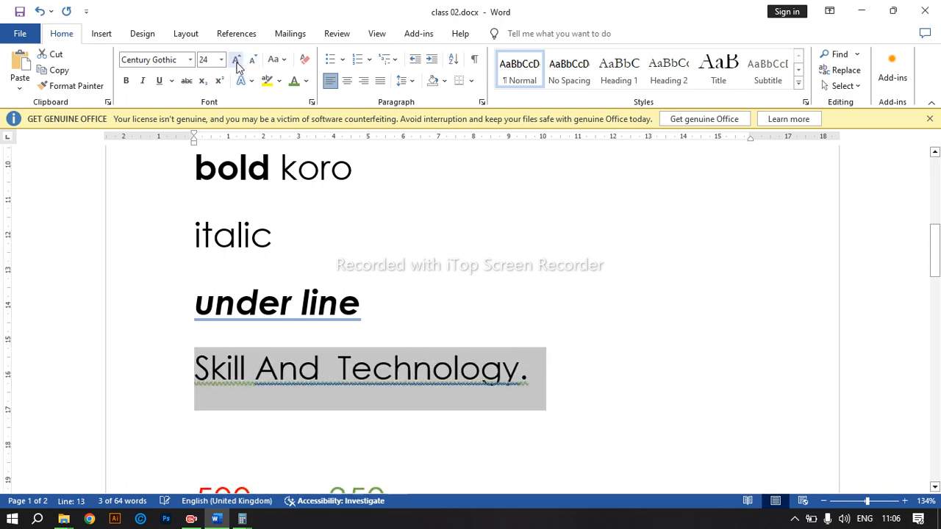
{"action": "left_click", "coordinate": [530, 376]}
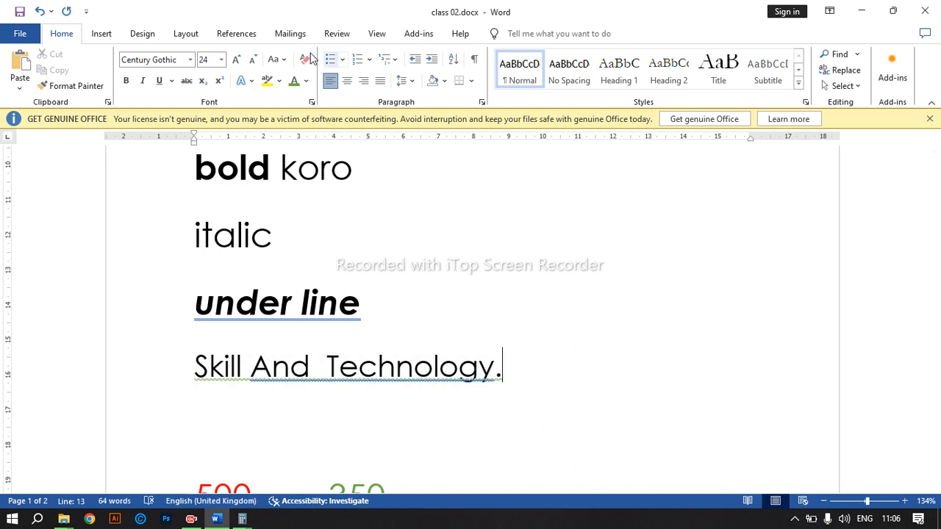
{"action": "left_click_drag", "start_coordinate": [449, 363], "coordinate": [184, 393]}
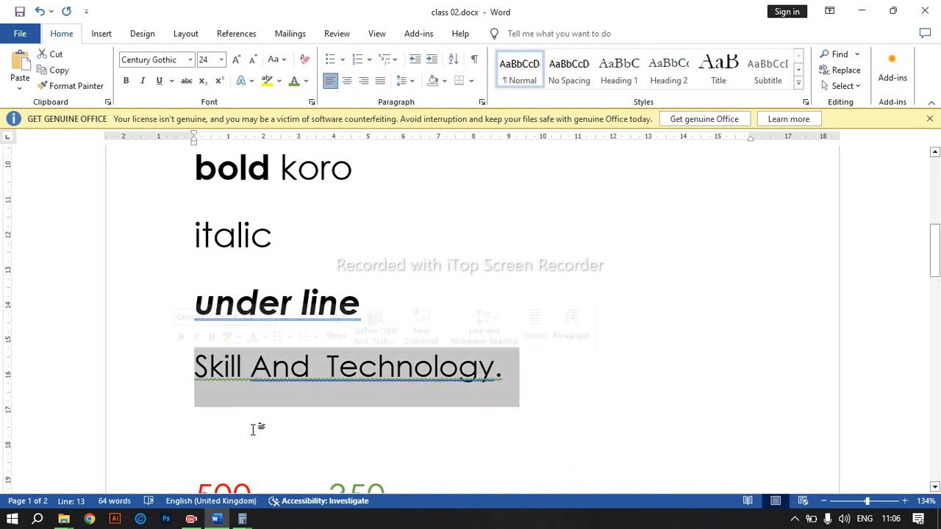
Switch to Chrome and search for "lorem" in a new tab to reach lipsum.com
{"action": "left_click", "coordinate": [116, 520]}
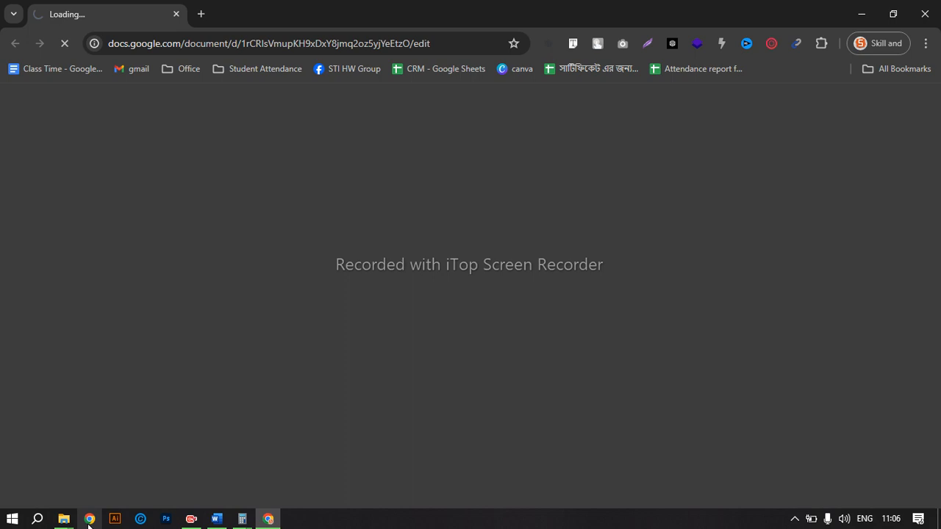
{"action": "key", "text": "ctrl+t"}
{"action": "type", "text": "lore"}
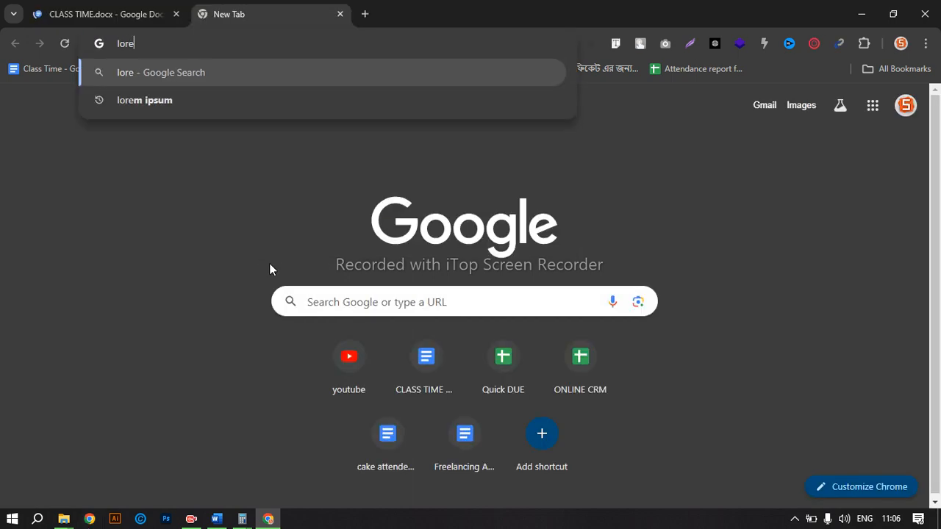
{"action": "type", "text": "m"}
{"action": "key", "text": "Return"}
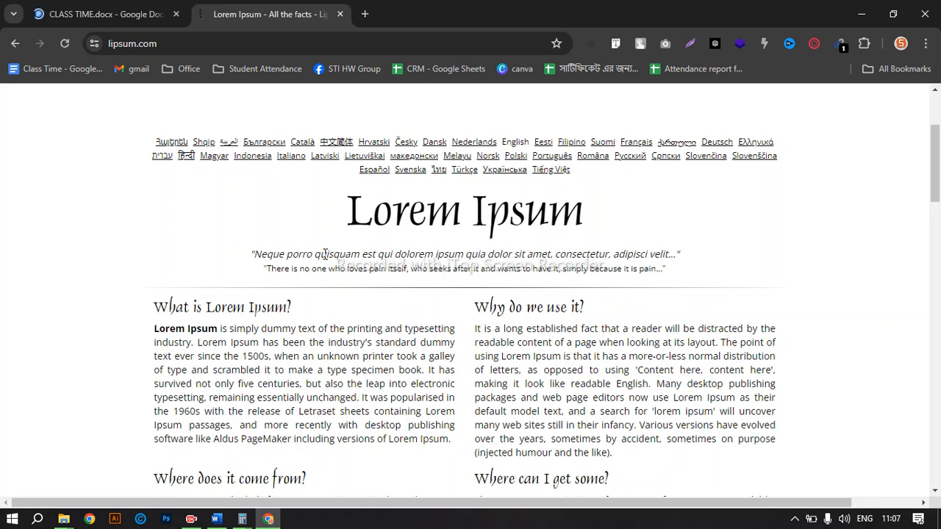
{"action": "left_click_drag", "start_coordinate": [324, 254], "coordinate": [644, 489]}
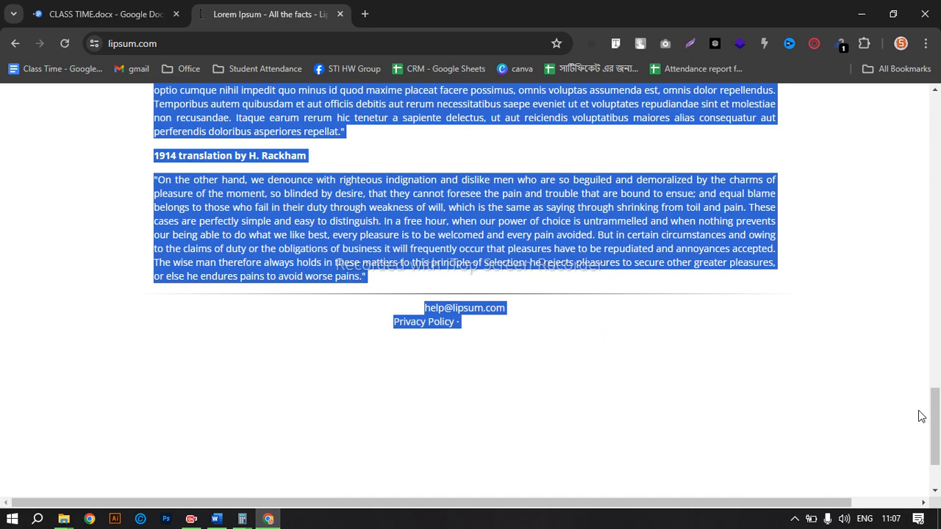
{"action": "left_click", "coordinate": [619, 333]}
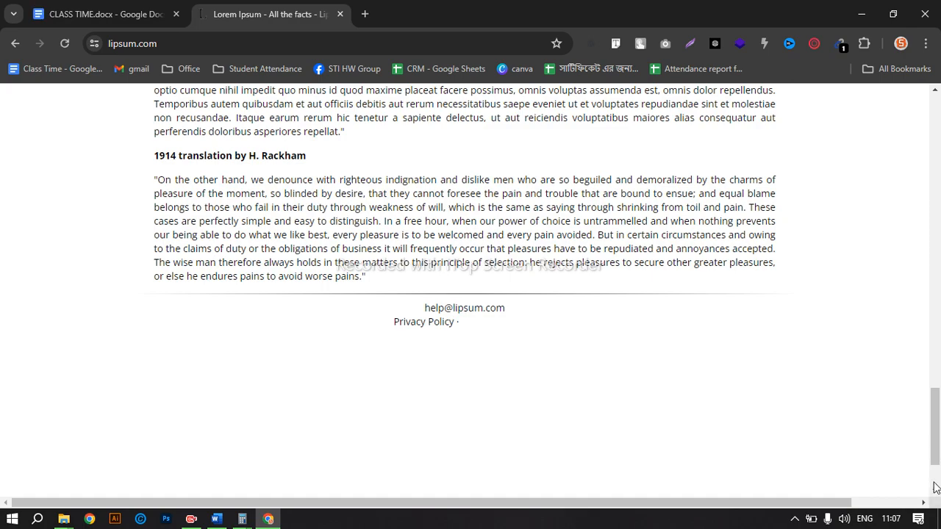
{"action": "left_click_drag", "start_coordinate": [935, 463], "coordinate": [929, 130]}
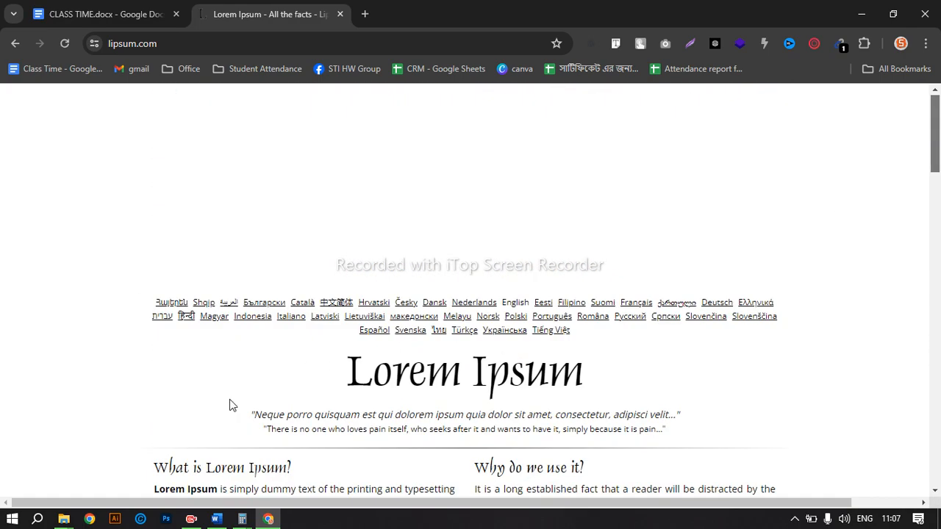
Copy the "What is Lorem Ipsum?" and "Why do we use it?" sections, including their headings, from lipsum.com
{"action": "scroll", "coordinate": [229, 406], "scroll_direction": "down", "scroll_amount": 2}
{"action": "left_click_drag", "start_coordinate": [152, 310], "coordinate": [136, 289]}
{"action": "right_click", "coordinate": [225, 372]}
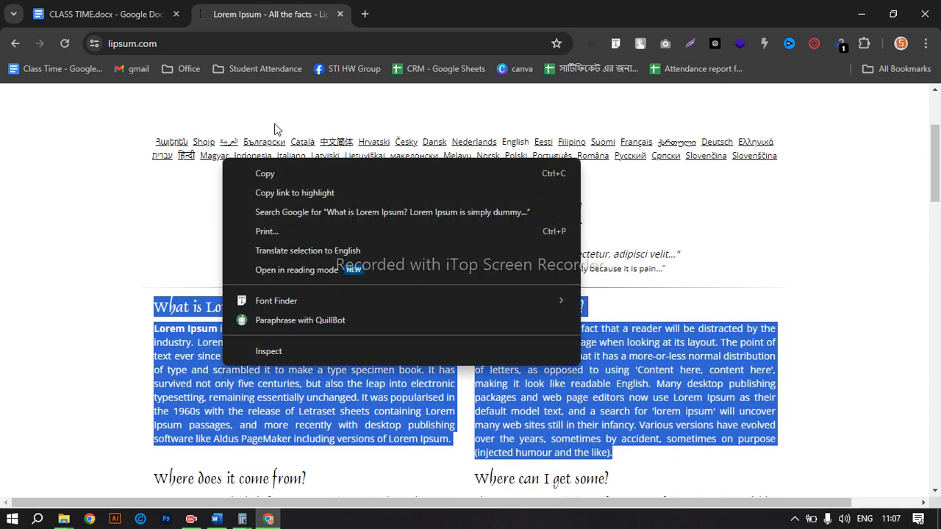
{"action": "left_click", "coordinate": [272, 177]}
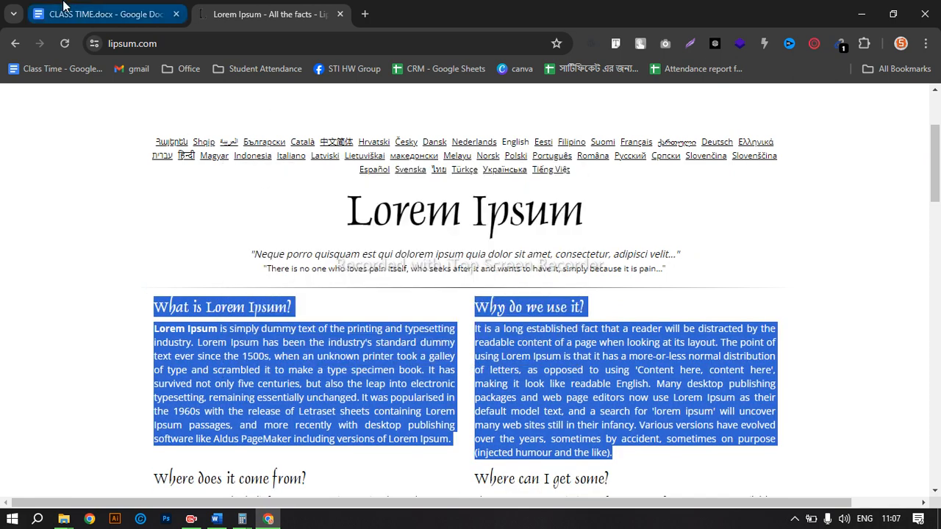
Switch back to Word and paste the copied Lorem Ipsum sections over the selected "Skill And Technology." line
{"action": "left_click", "coordinate": [102, 14]}
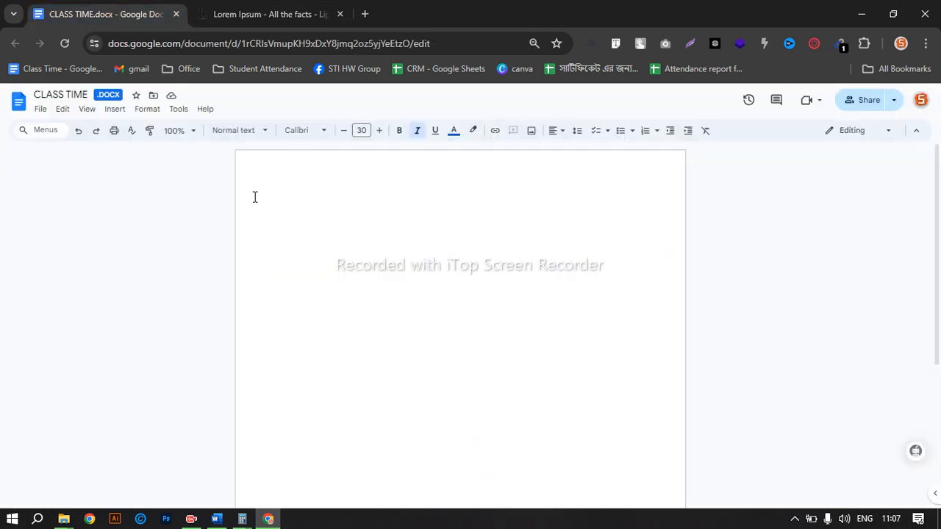
{"action": "left_click", "coordinate": [216, 519]}
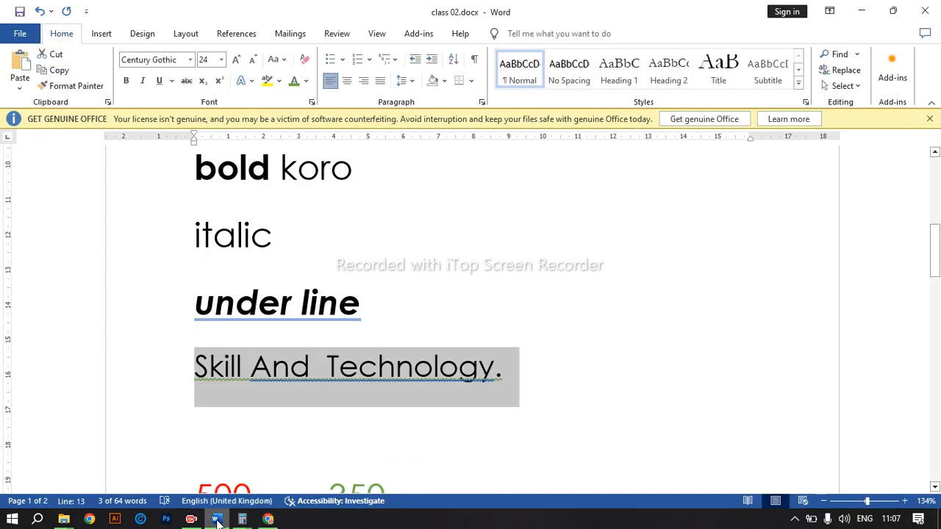
{"action": "left_click", "coordinate": [114, 520]}
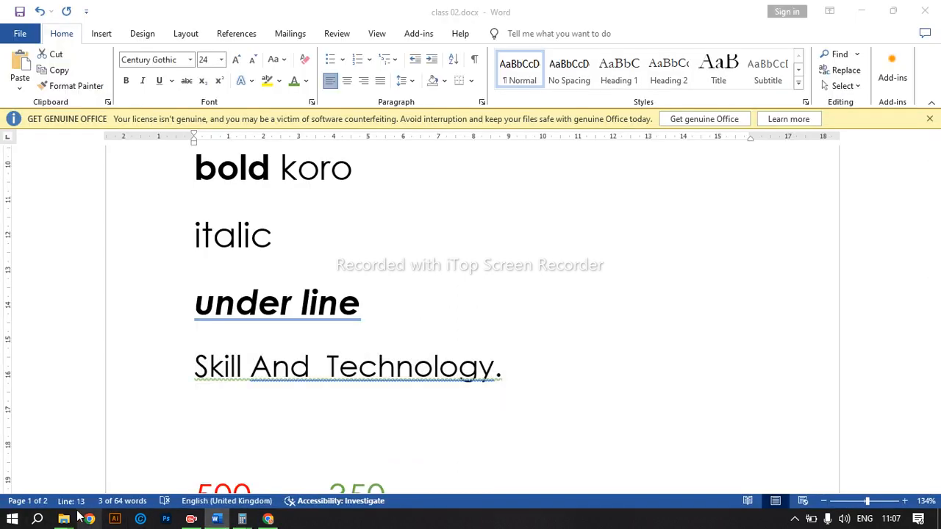
{"action": "scroll", "coordinate": [235, 405], "scroll_direction": "down", "scroll_amount": 5}
{"action": "left_click", "coordinate": [231, 301]}
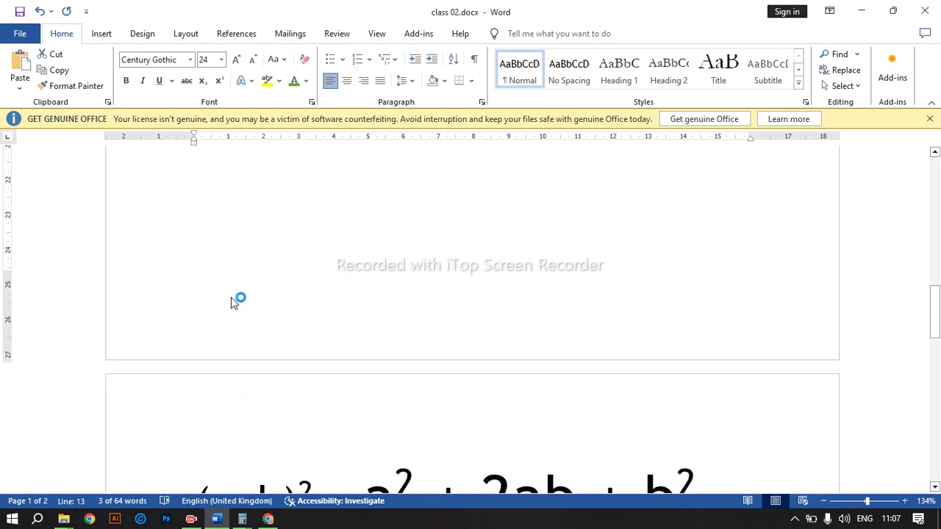
{"action": "key", "text": "ctrl+v"}
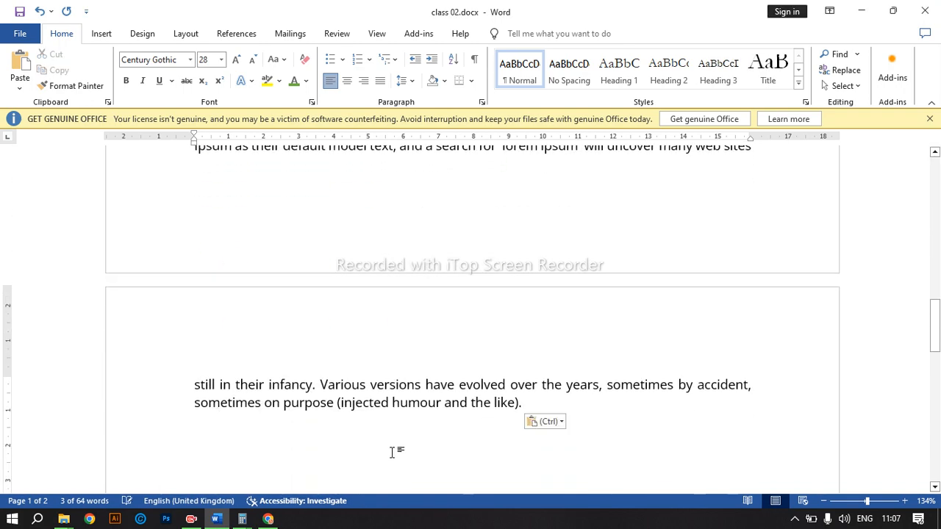
Delete the horizontal line above the pasted "What is Lorem Ipsum?" heading
{"action": "scroll", "coordinate": [374, 424], "scroll_direction": "up", "scroll_amount": 5}
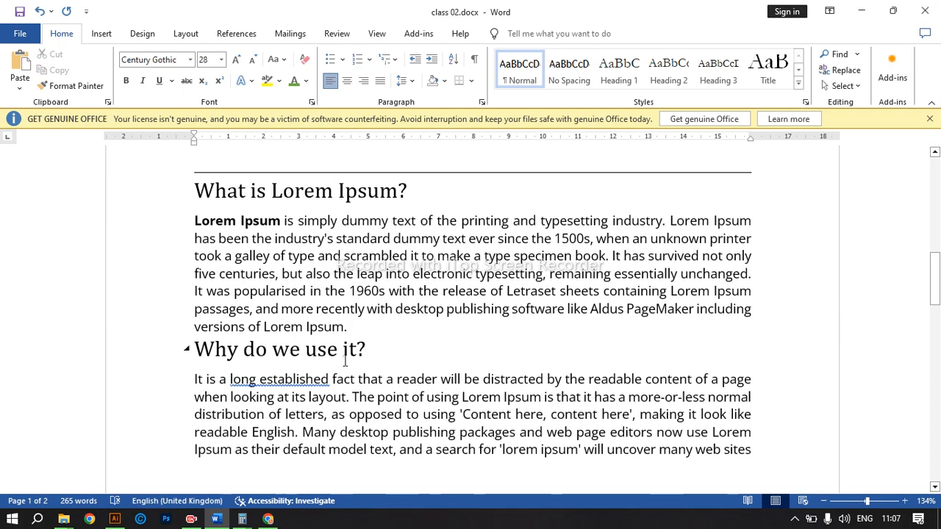
{"action": "left_click_drag", "start_coordinate": [394, 343], "coordinate": [133, 357]}
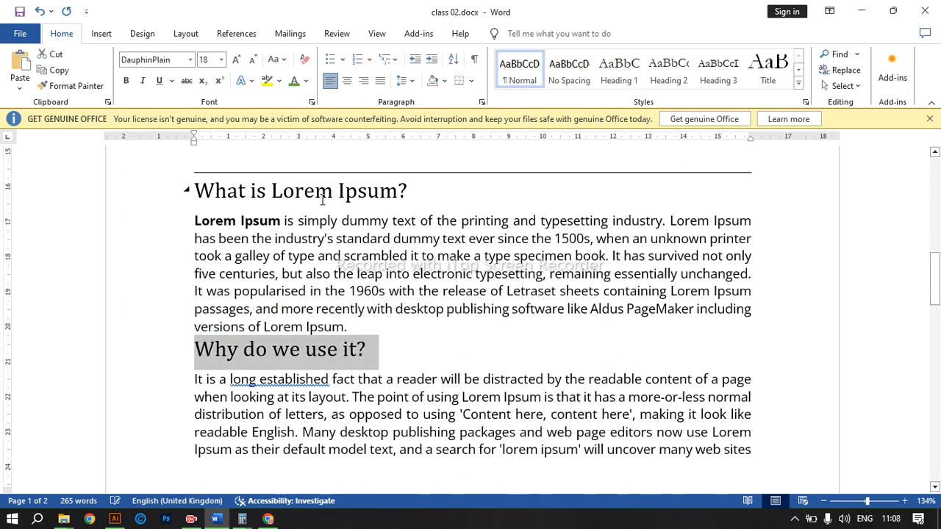
{"action": "scroll", "coordinate": [379, 253], "scroll_direction": "up", "scroll_amount": 2}
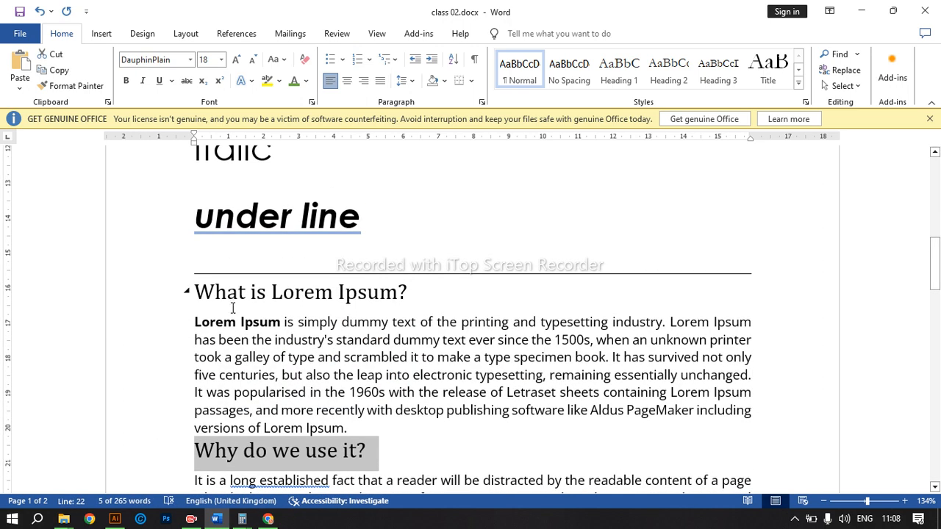
{"action": "left_click", "coordinate": [294, 274]}
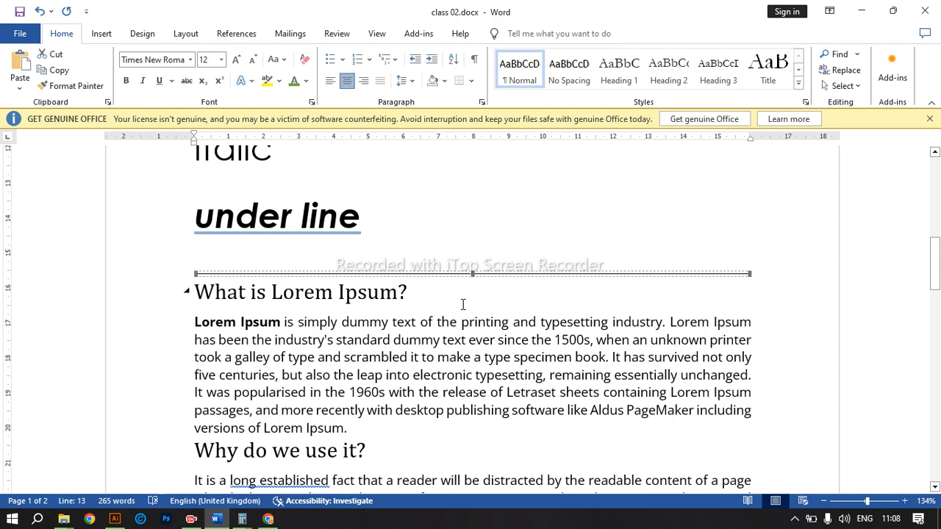
{"action": "key", "text": "Delete"}
Clear all formatting from the pasted text, from above "What is Lorem Ipsum?" into the "Why do we use it?" paragraph
{"action": "left_click_drag", "start_coordinate": [283, 344], "coordinate": [468, 436]}
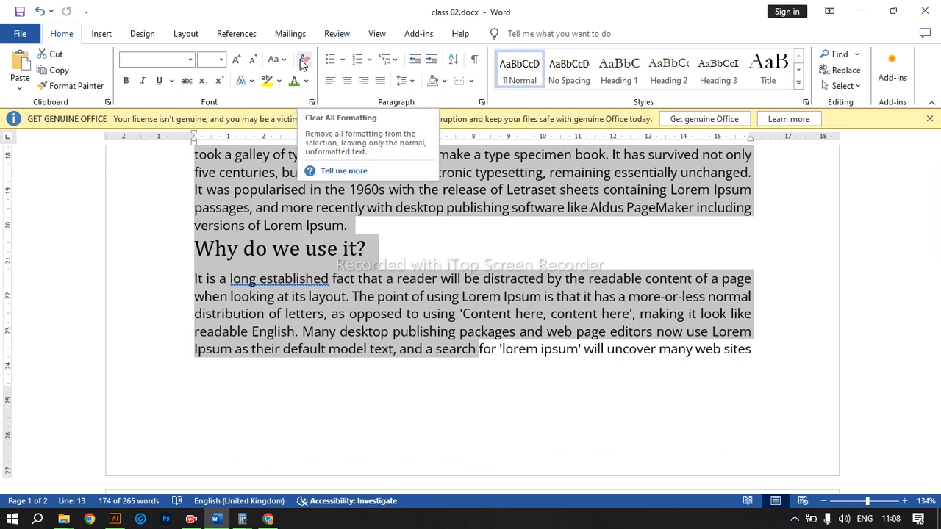
{"action": "left_click", "coordinate": [302, 65]}
{"action": "scroll", "coordinate": [441, 250], "scroll_direction": "up", "scroll_amount": 4}
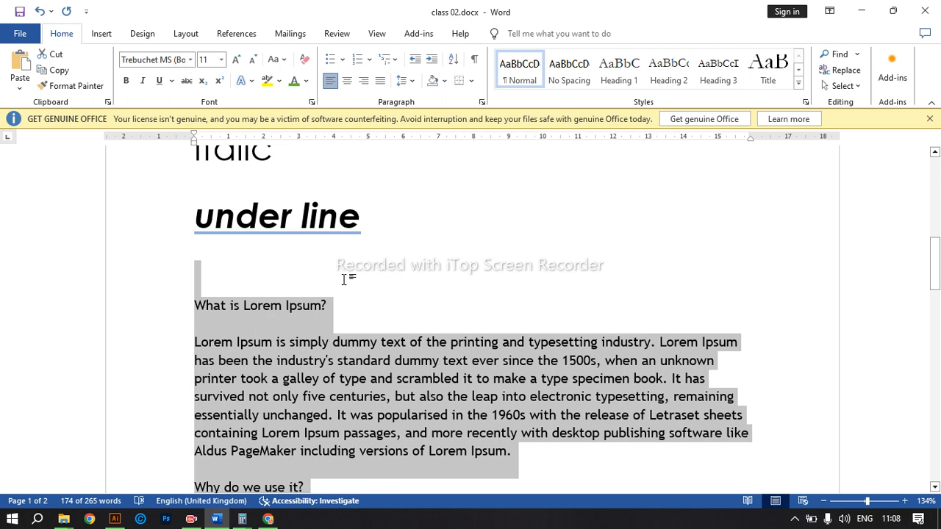
Select the "What is Lorem Ipsum" heading text and apply Clear Formatting to it
{"action": "left_click", "coordinate": [344, 279]}
{"action": "left_click", "coordinate": [222, 308]}
{"action": "left_click_drag", "start_coordinate": [324, 303], "coordinate": [143, 324]}
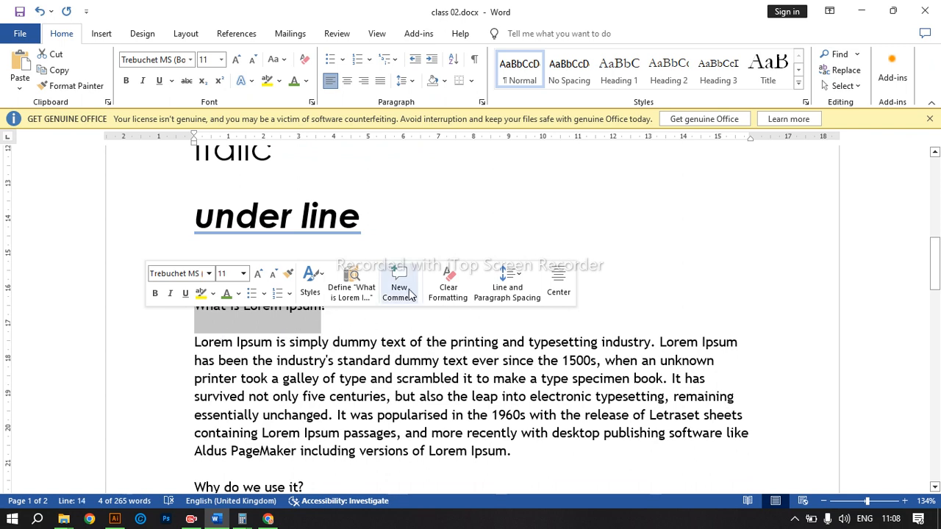
{"action": "left_click", "coordinate": [446, 293]}
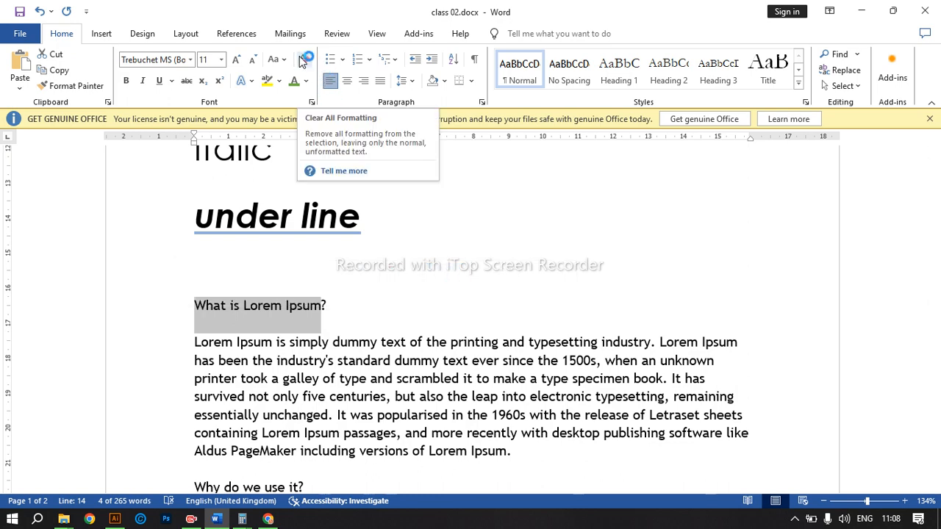
Change the font color of "1960s" in the first Lorem Ipsum paragraph to dark blue
{"action": "scroll", "coordinate": [319, 329], "scroll_direction": "down", "scroll_amount": 4}
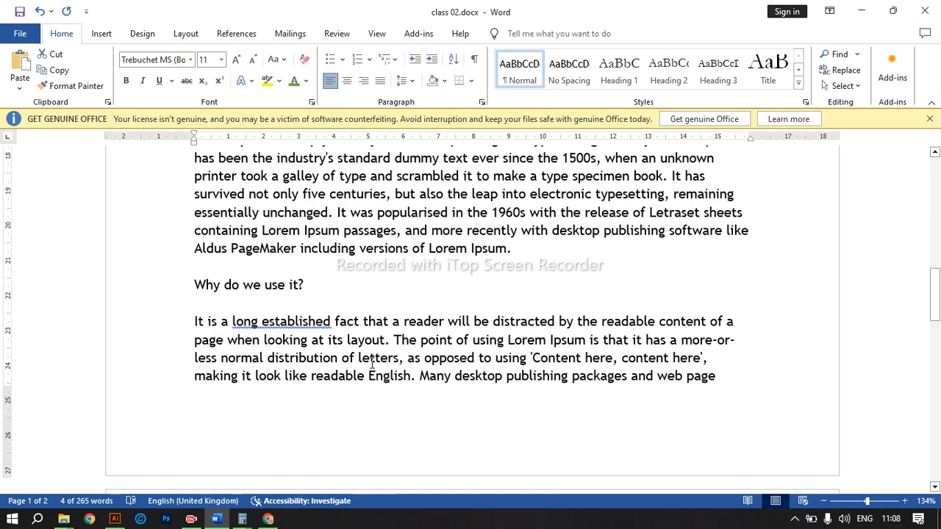
{"action": "scroll", "coordinate": [320, 328], "scroll_direction": "up", "scroll_amount": 4}
{"action": "left_click_drag", "start_coordinate": [491, 416], "coordinate": [527, 416]}
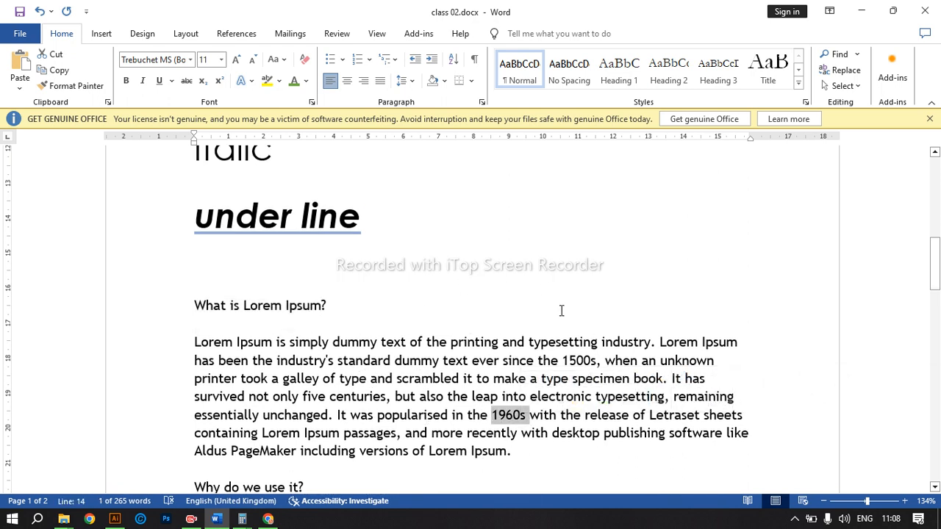
{"action": "left_click", "coordinate": [307, 82]}
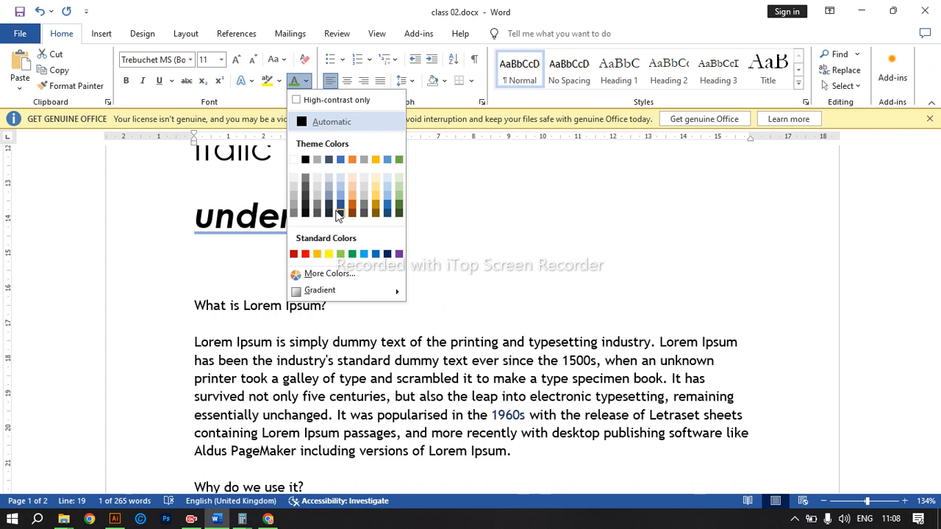
Highlight the word "printing" in the first Lorem Ipsum paragraph in bright green
{"action": "left_click", "coordinate": [279, 81]}
{"action": "left_click", "coordinate": [279, 80]}
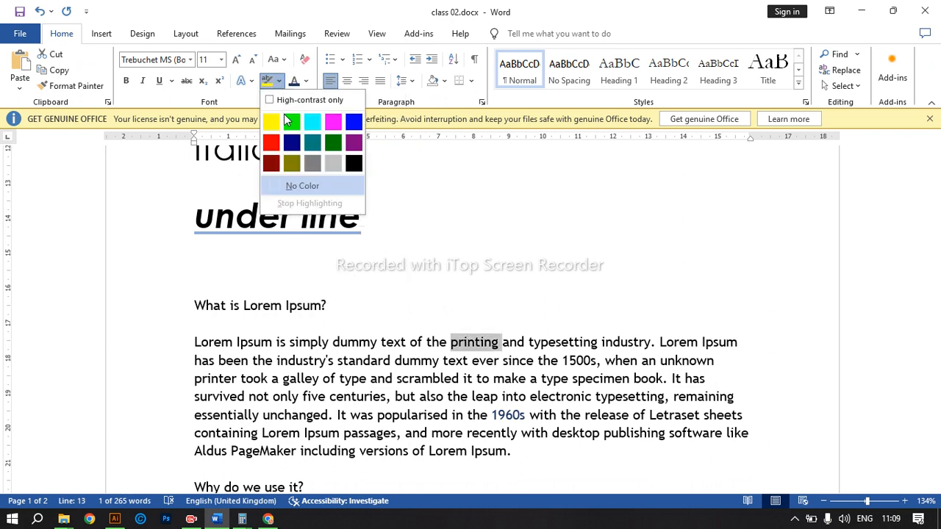
{"action": "left_click", "coordinate": [289, 124]}
{"action": "left_click", "coordinate": [622, 419]}
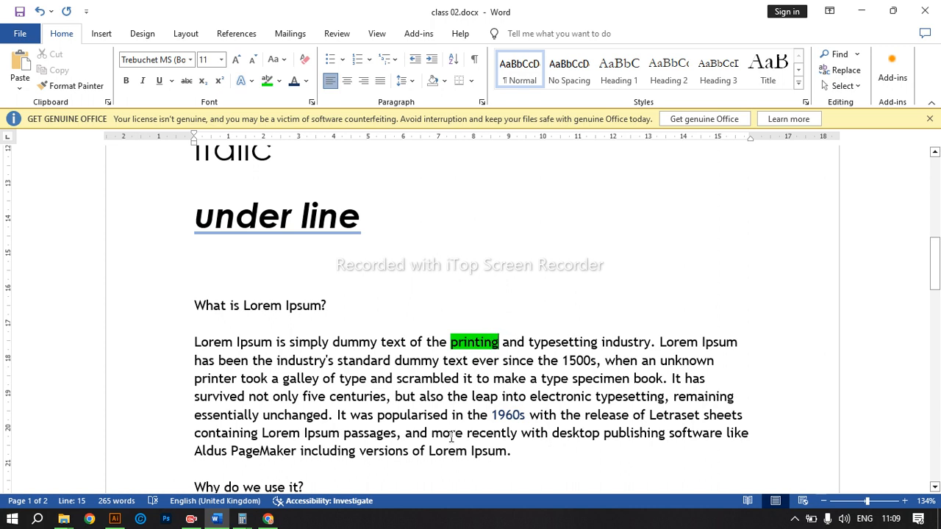
Select the "under line" sample line and try center and right alignment on it, returning it to left alignment
{"action": "left_click_drag", "start_coordinate": [523, 415], "coordinate": [491, 416]}
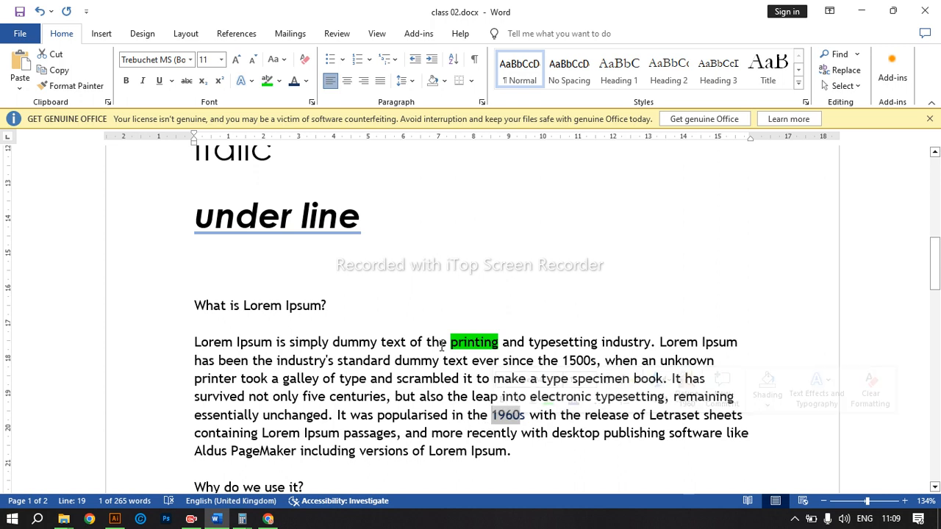
{"action": "scroll", "coordinate": [441, 346], "scroll_direction": "up", "scroll_amount": 7}
{"action": "scroll", "coordinate": [434, 341], "scroll_direction": "down", "scroll_amount": 2}
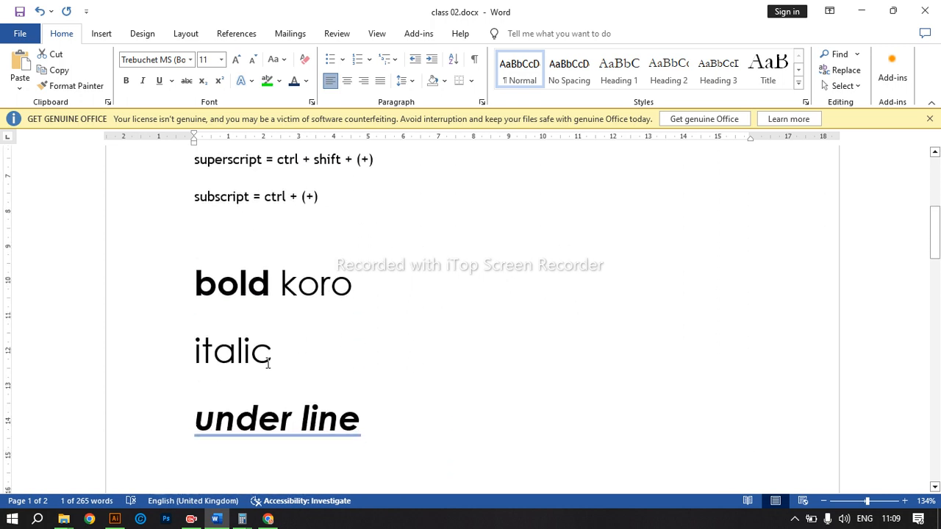
{"action": "left_click", "coordinate": [82, 400]}
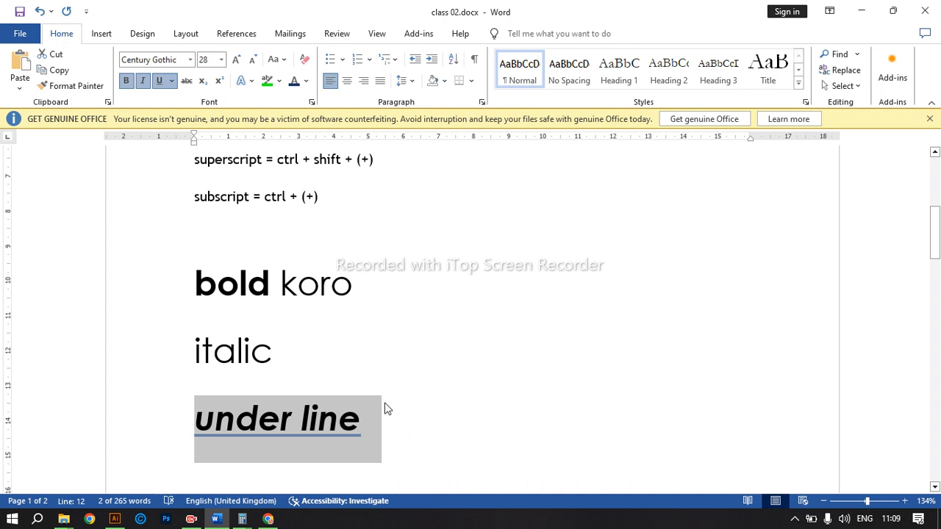
{"action": "key", "text": "ctrl+e"}
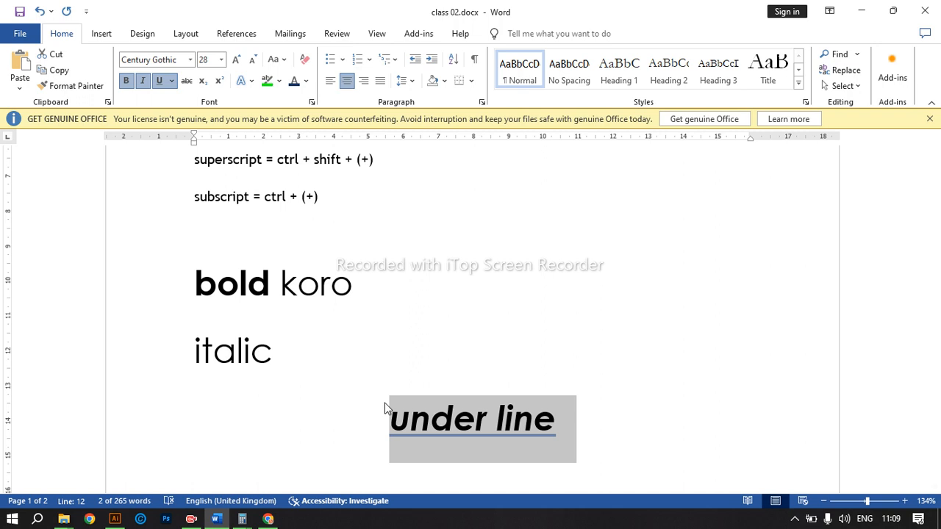
{"action": "key", "text": "ctrl+r"}
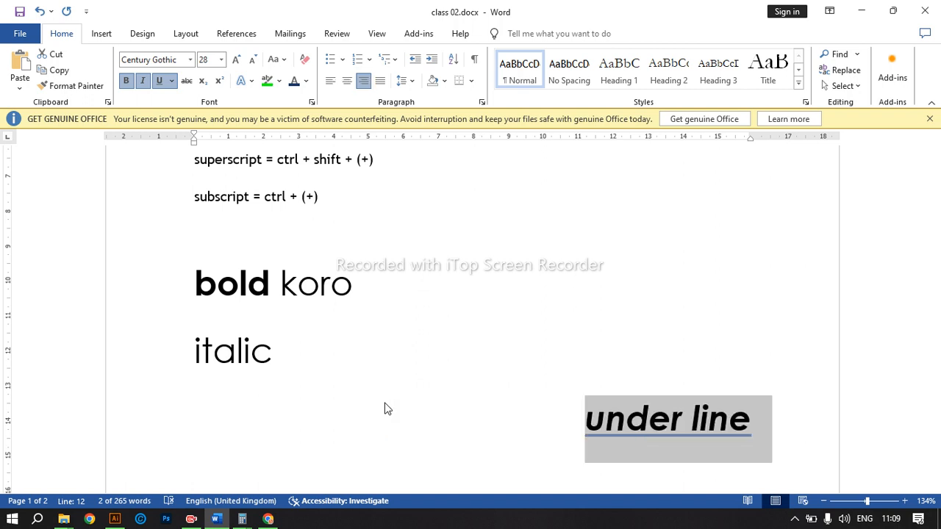
{"action": "key", "text": "ctrl+e"}
{"action": "key", "text": "ctrl+l"}
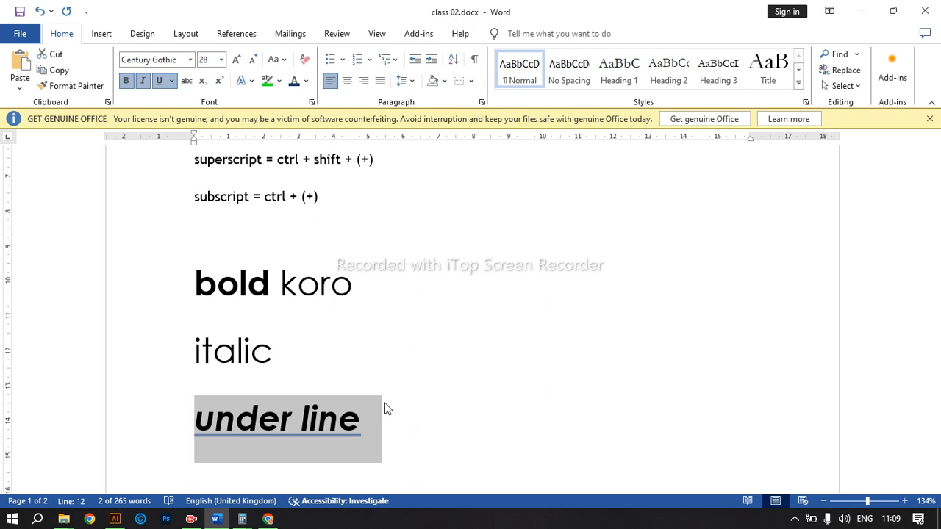
{"action": "key", "text": "ctrl+e"}
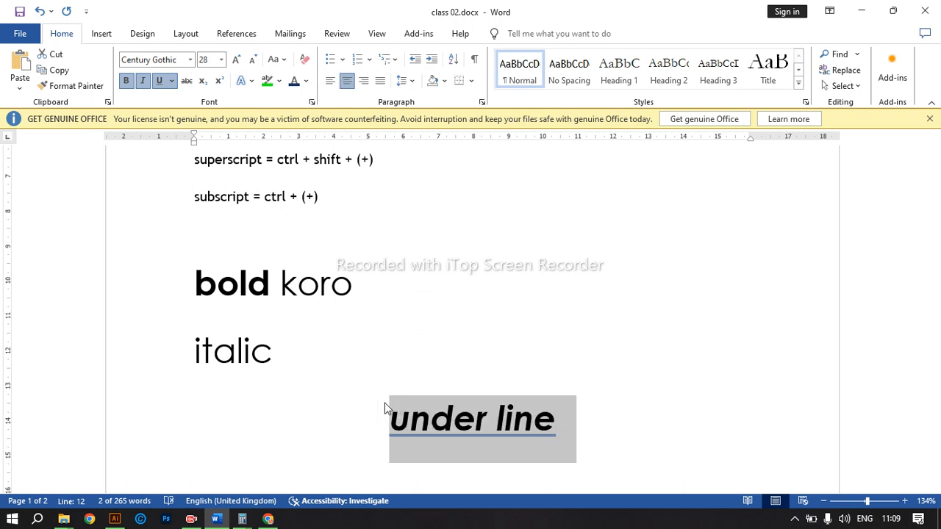
{"action": "key", "text": "ctrl+l"}
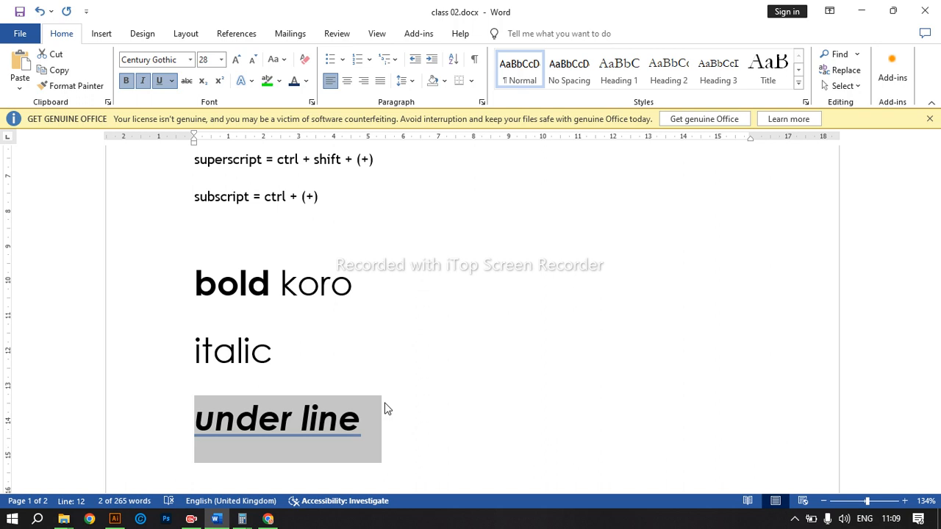
Run the "under line" sample through center and right alignment once more, ending left-aligned
{"action": "left_click", "coordinate": [348, 80]}
{"action": "left_click", "coordinate": [363, 81]}
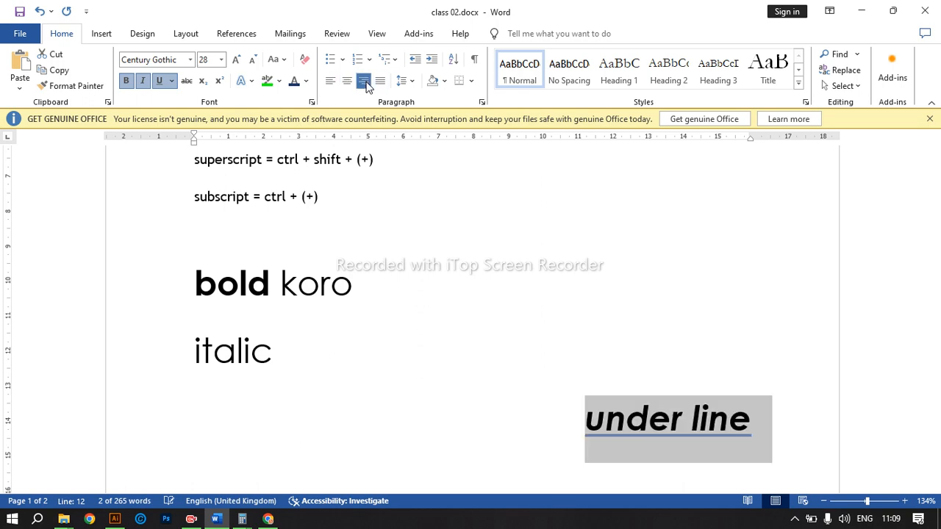
{"action": "left_click", "coordinate": [348, 82]}
{"action": "left_click", "coordinate": [330, 81]}
{"action": "scroll", "coordinate": [400, 235], "scroll_direction": "down", "scroll_amount": 5}
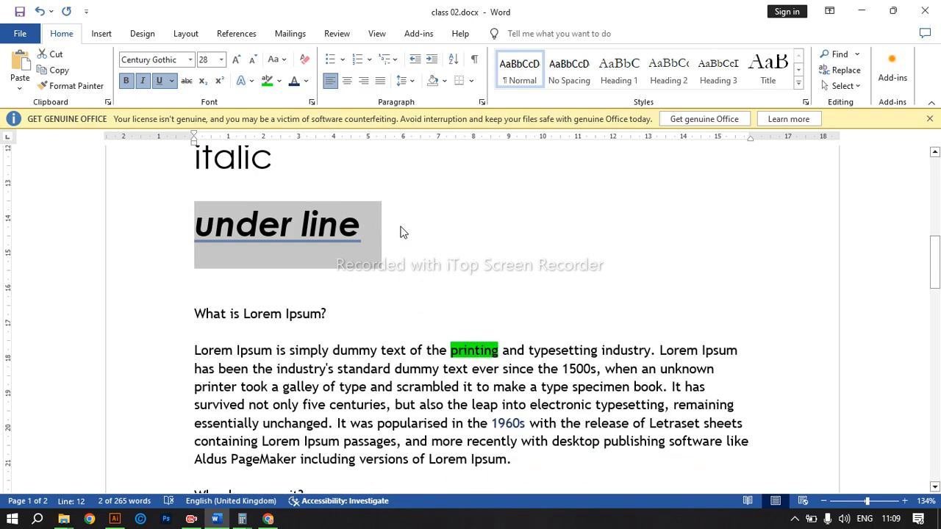
{"action": "scroll", "coordinate": [405, 225], "scroll_direction": "up", "scroll_amount": 5}
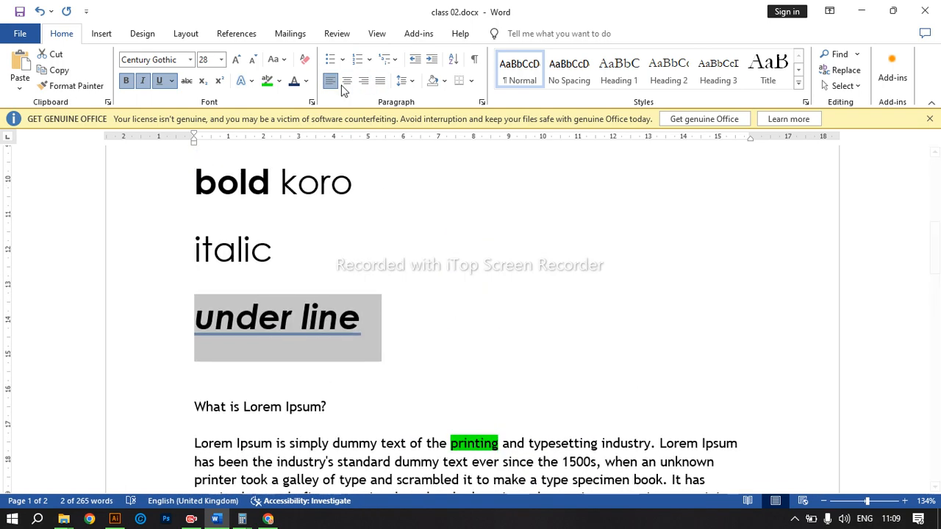
Cycle the selected "under line" sample through right, left and center alignment, leaving it centered
{"action": "left_click", "coordinate": [344, 82]}
{"action": "left_click", "coordinate": [363, 81]}
{"action": "left_click", "coordinate": [347, 81]}
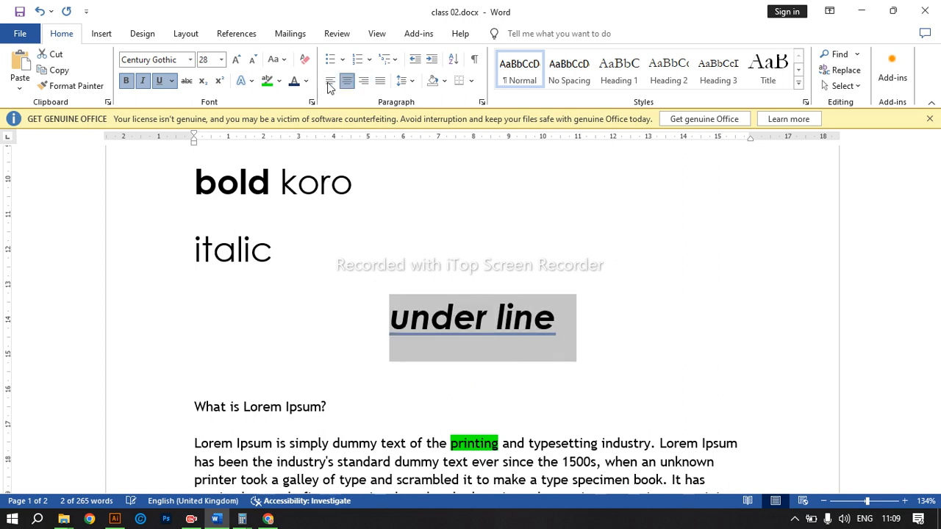
{"action": "left_click", "coordinate": [330, 81]}
{"action": "left_click", "coordinate": [347, 80]}
{"action": "left_click", "coordinate": [363, 80]}
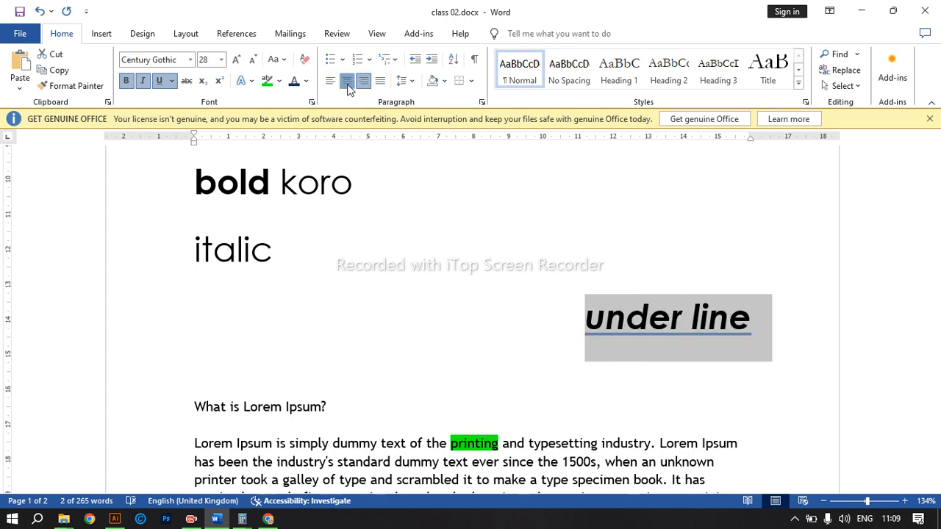
{"action": "left_click", "coordinate": [347, 81]}
{"action": "left_click", "coordinate": [330, 81]}
{"action": "left_click", "coordinate": [347, 81]}
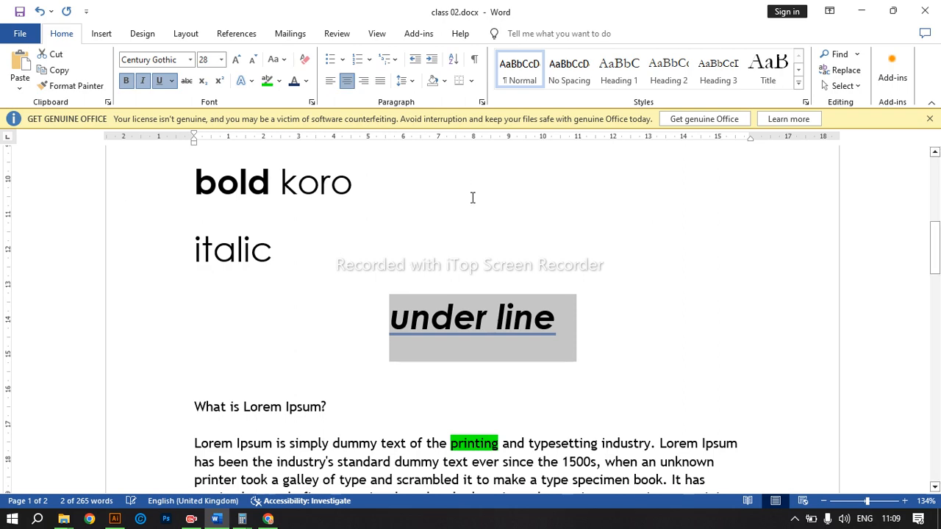
Justify the whole paragraph under the "What is Lorem Ipsum?" heading
{"action": "scroll", "coordinate": [551, 243], "scroll_direction": "down", "scroll_amount": 4}
{"action": "left_click", "coordinate": [746, 249]}
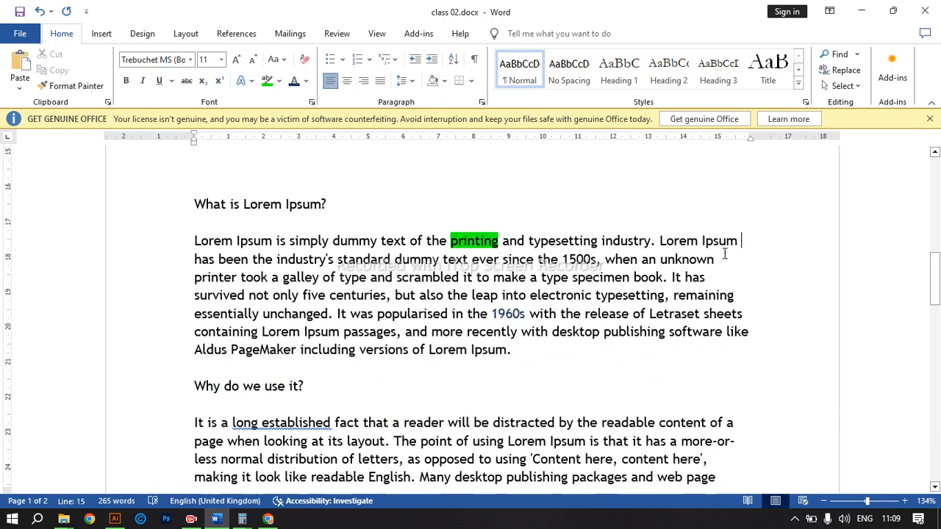
{"action": "left_click", "coordinate": [719, 259]}
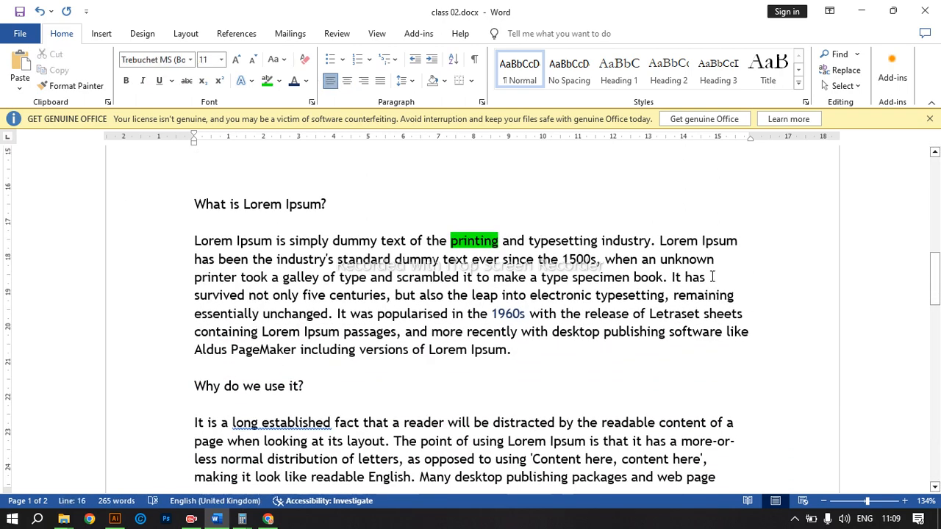
{"action": "left_click", "coordinate": [744, 295]}
{"action": "left_click_drag", "start_coordinate": [760, 332], "coordinate": [659, 241]}
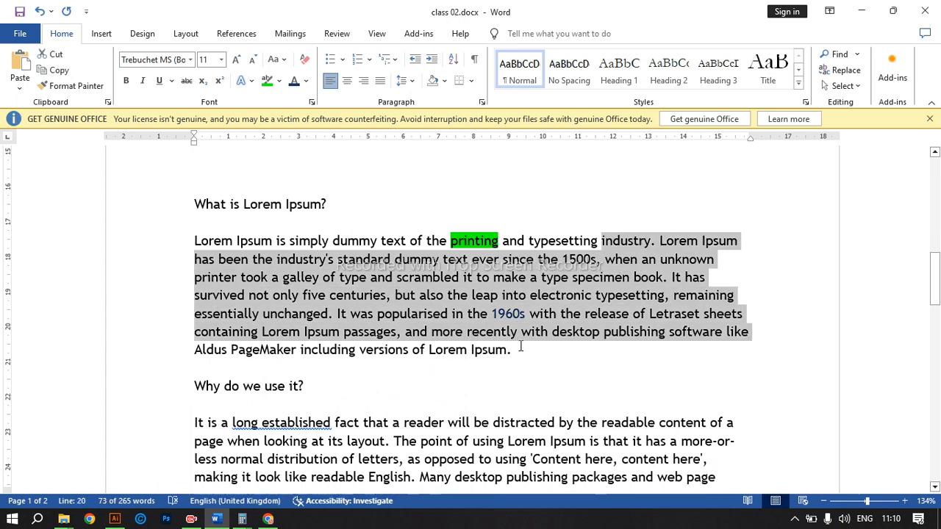
{"action": "left_click", "coordinate": [512, 350]}
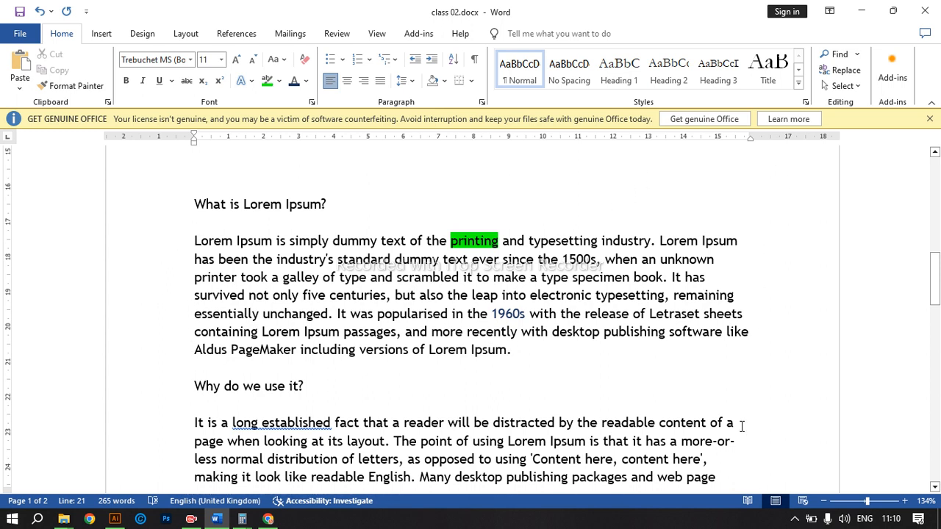
{"action": "left_click_drag", "start_coordinate": [522, 352], "coordinate": [159, 233]}
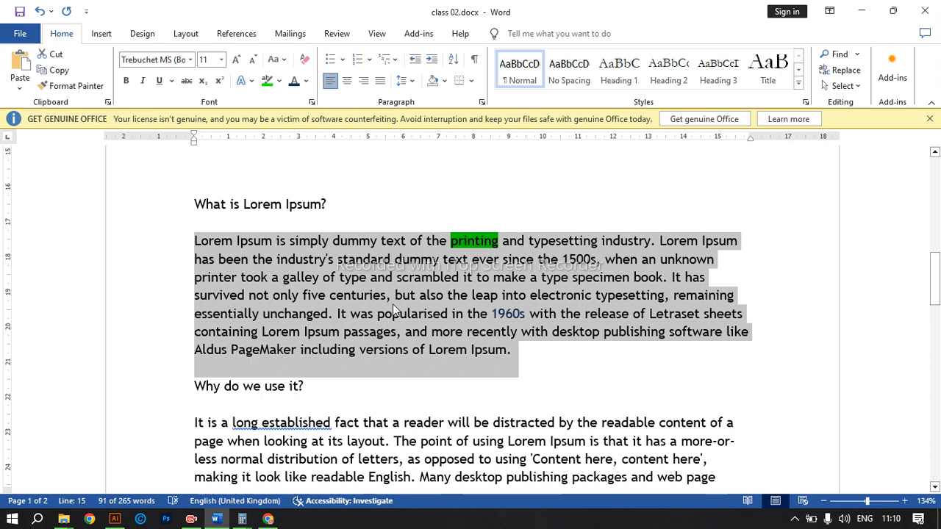
{"action": "key", "text": "ctrl+j"}
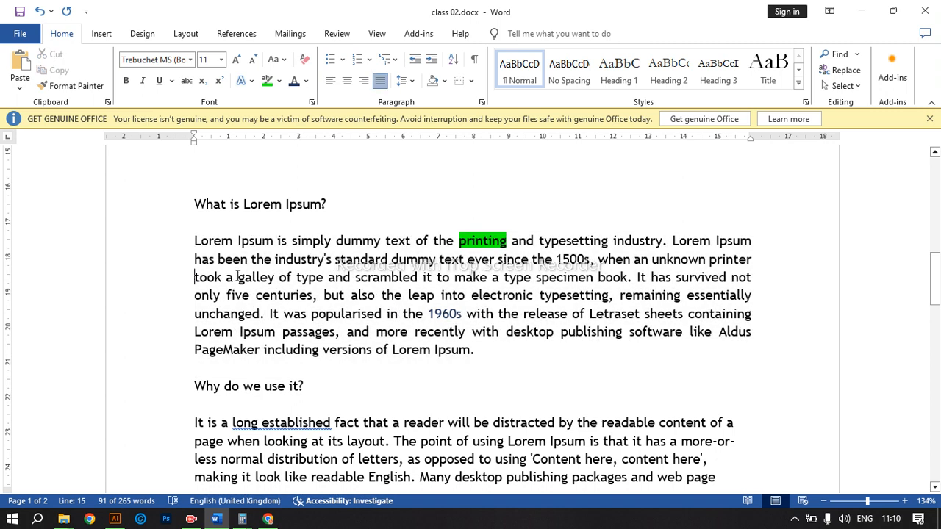
{"action": "left_click", "coordinate": [198, 276]}
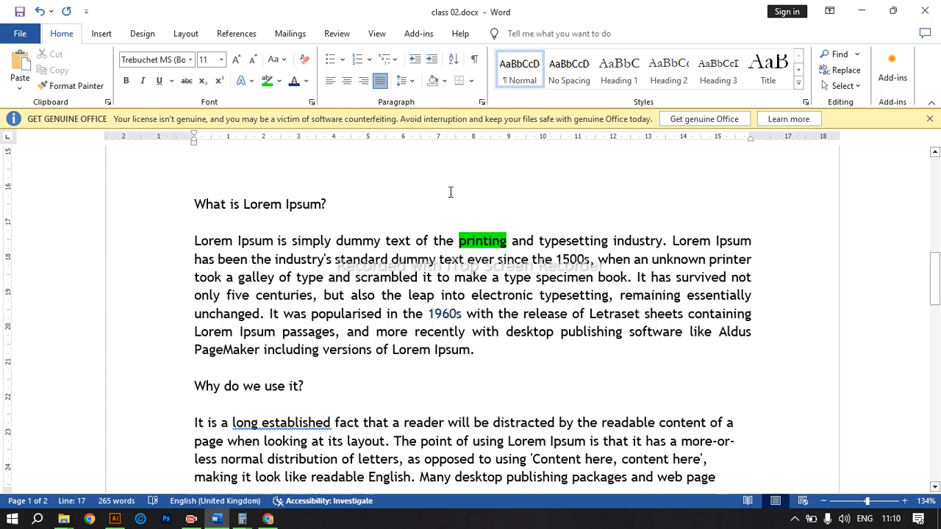
{"action": "left_click_drag", "start_coordinate": [496, 356], "coordinate": [195, 242]}
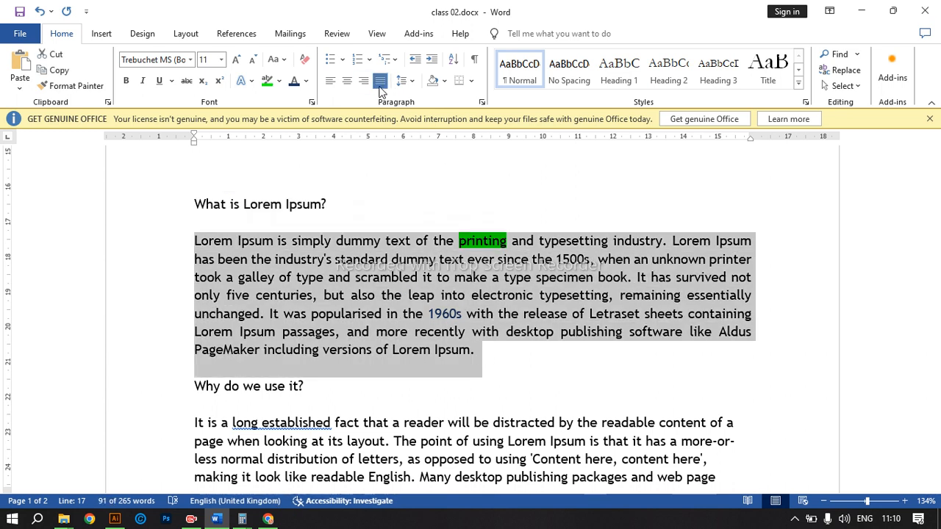
Justify the "Why do we use it?" paragraph through to the blank lines above 500 on the second page
{"action": "scroll", "coordinate": [496, 342], "scroll_direction": "down", "scroll_amount": 4}
{"action": "left_click_drag", "start_coordinate": [722, 275], "coordinate": [20, 208]}
{"action": "left_click", "coordinate": [343, 239]}
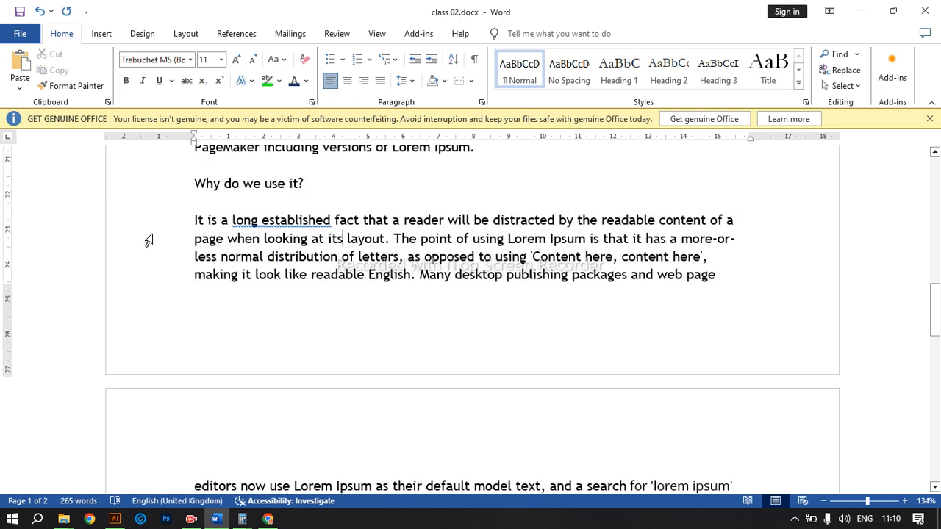
{"action": "left_click_drag", "start_coordinate": [194, 220], "coordinate": [220, 290]}
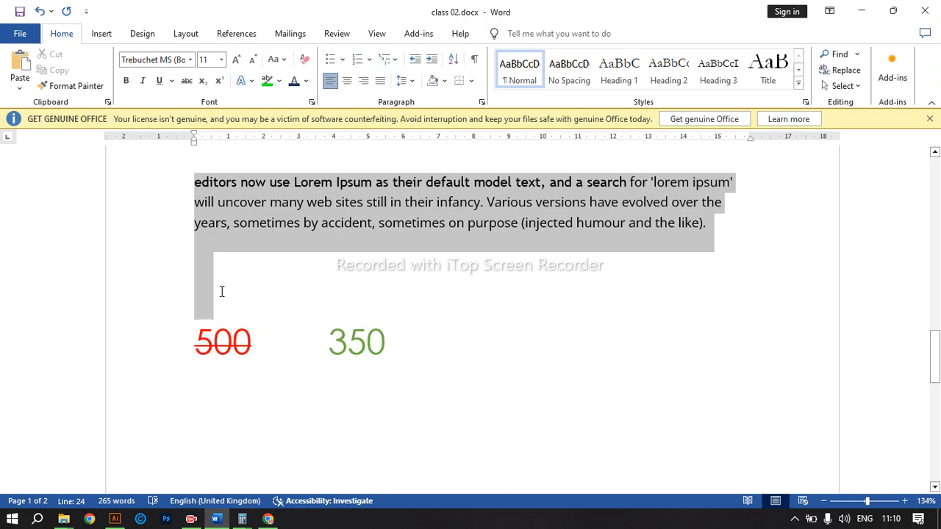
{"action": "left_click", "coordinate": [381, 81]}
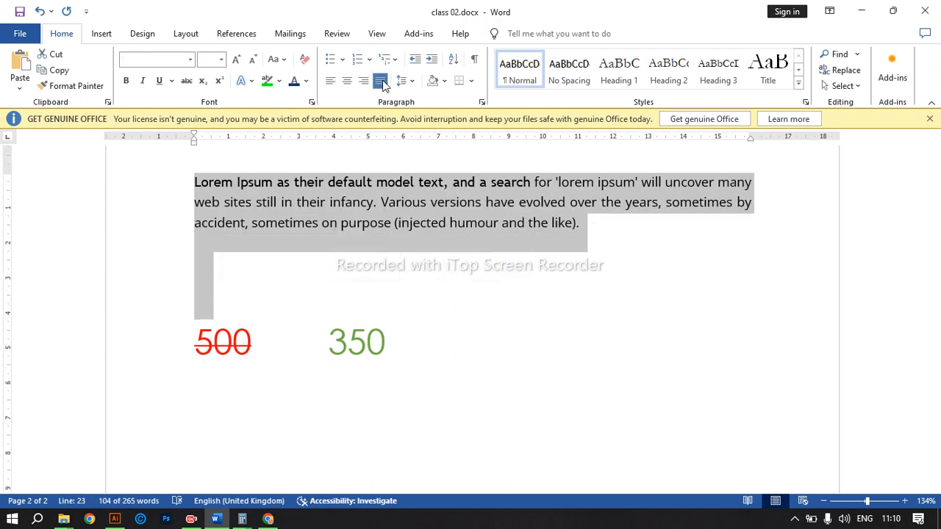
{"action": "scroll", "coordinate": [502, 185], "scroll_direction": "up", "scroll_amount": 10}
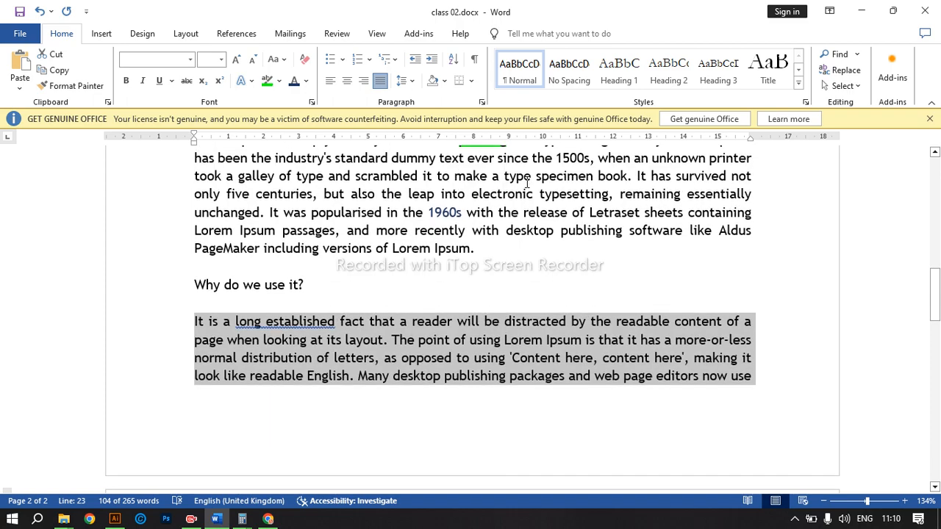
{"action": "scroll", "coordinate": [526, 182], "scroll_direction": "up", "scroll_amount": 15}
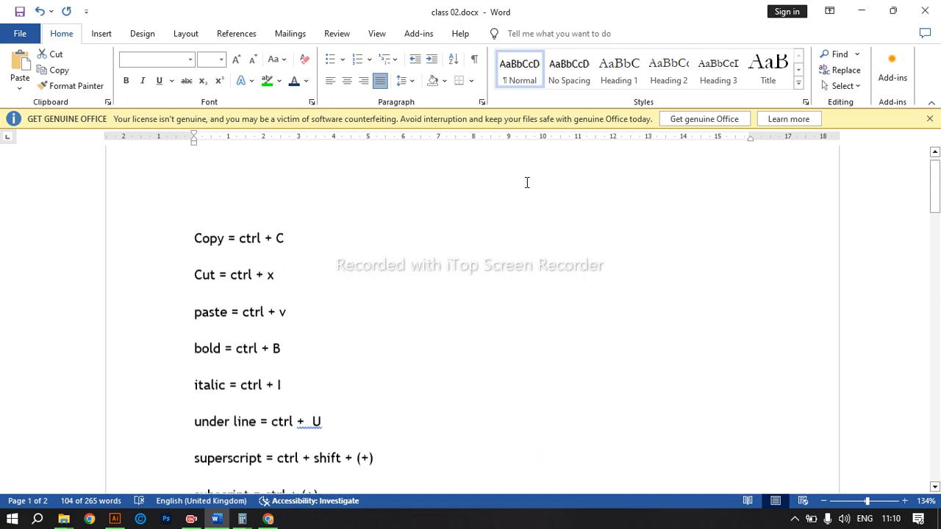
{"action": "scroll", "coordinate": [526, 183], "scroll_direction": "down", "scroll_amount": 15}
{"action": "scroll", "coordinate": [452, 238], "scroll_direction": "up", "scroll_amount": 3}
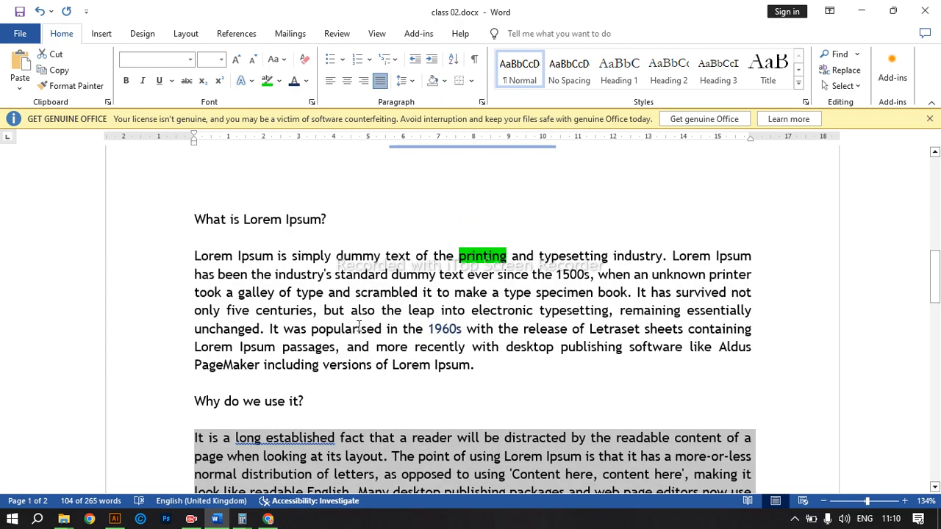
{"action": "left_click", "coordinate": [392, 290]}
{"action": "left_click", "coordinate": [390, 293]}
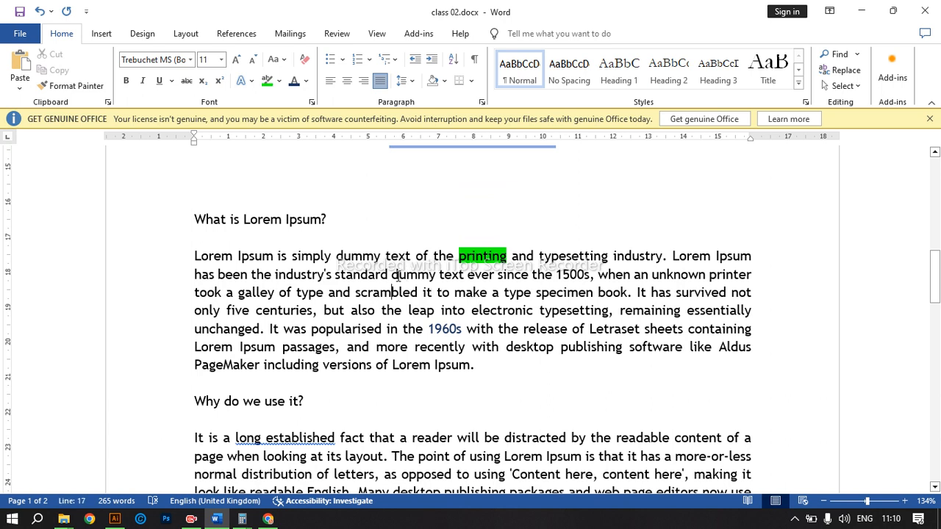
{"action": "left_click_drag", "start_coordinate": [308, 274], "coordinate": [466, 276]}
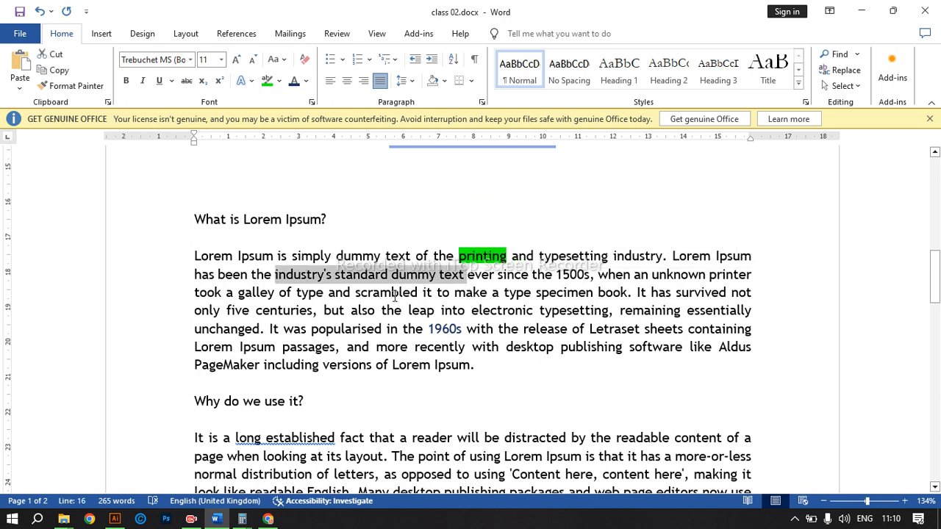
{"action": "left_click_drag", "start_coordinate": [356, 293], "coordinate": [531, 293]}
{"action": "left_click", "coordinate": [412, 282]}
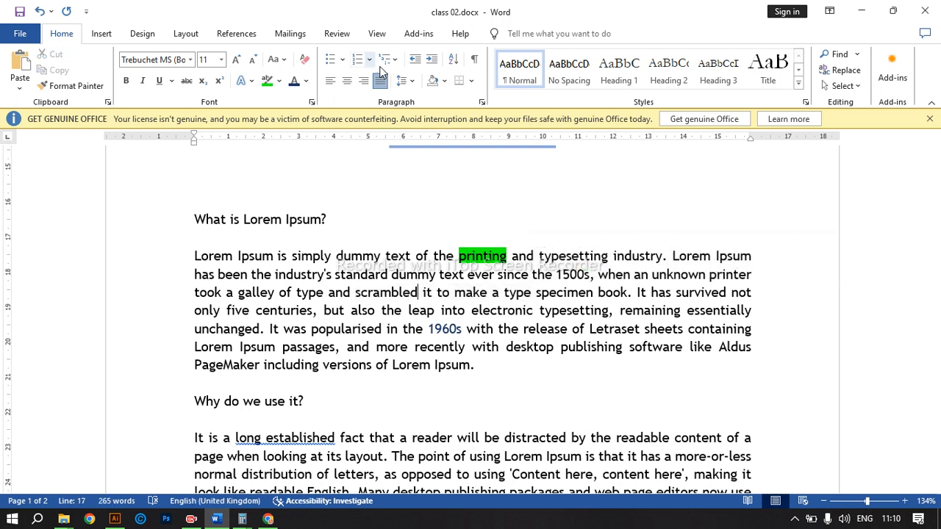
Set the line spacing of the paragraph under the "What is Lorem Ipsum?" heading to 2.5
{"action": "left_click", "coordinate": [403, 81]}
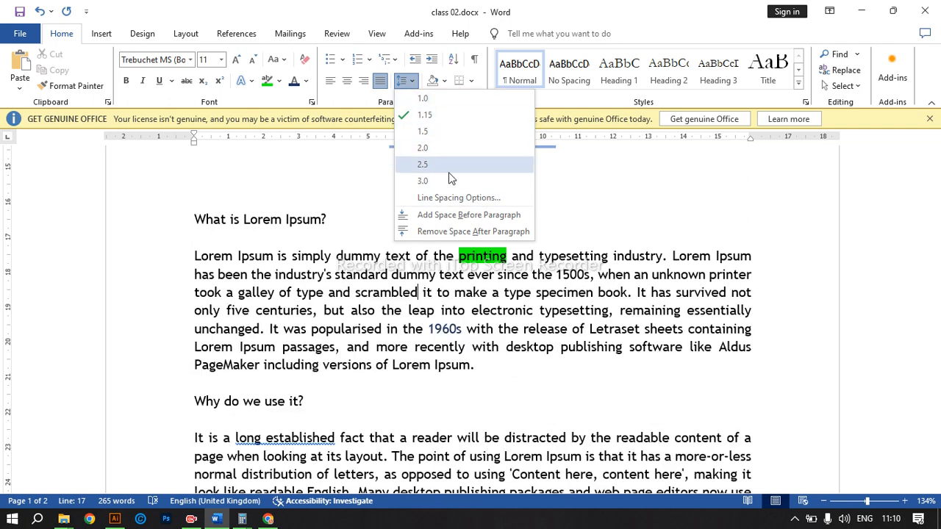
{"action": "left_click", "coordinate": [261, 285]}
{"action": "left_click_drag", "start_coordinate": [194, 292], "coordinate": [800, 333]}
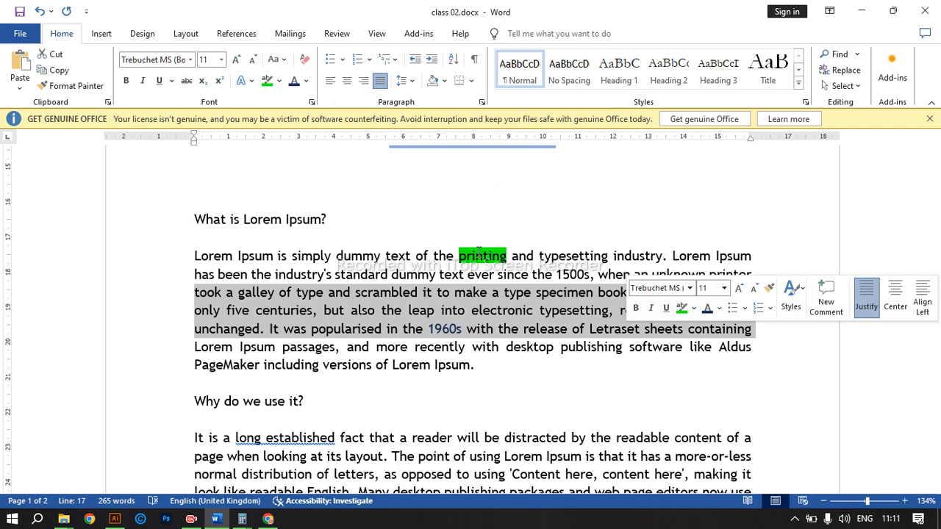
{"action": "left_click", "coordinate": [403, 81]}
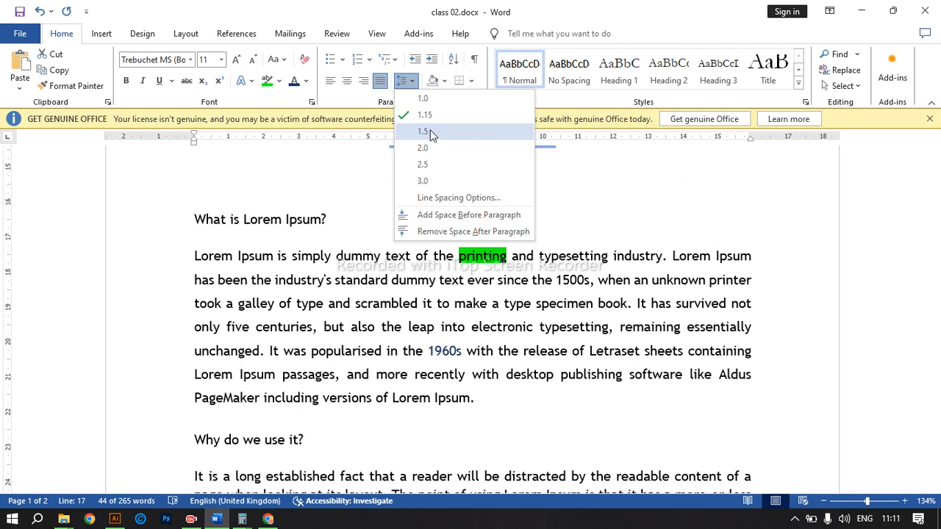
{"action": "left_click", "coordinate": [425, 174]}
{"action": "scroll", "coordinate": [397, 294], "scroll_direction": "down", "scroll_amount": 1}
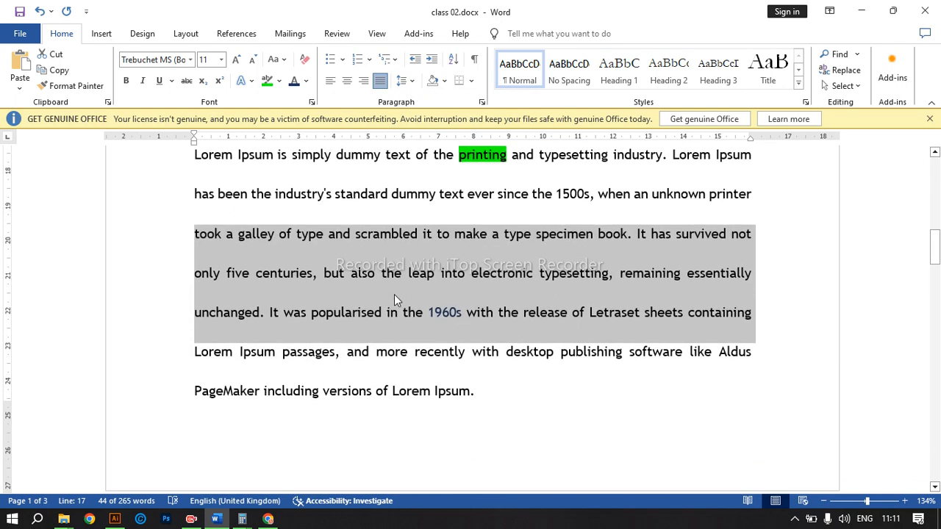
{"action": "scroll", "coordinate": [436, 269], "scroll_direction": "up", "scroll_amount": 1}
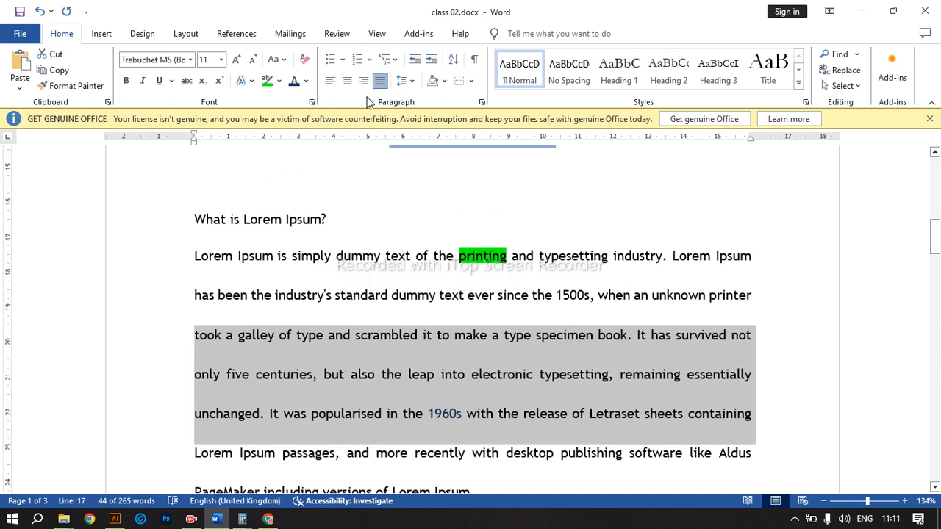
Open the detailed line spacing options for the selected "What is Lorem Ipsum?" paragraph and close them without changes
{"action": "left_click", "coordinate": [407, 81]}
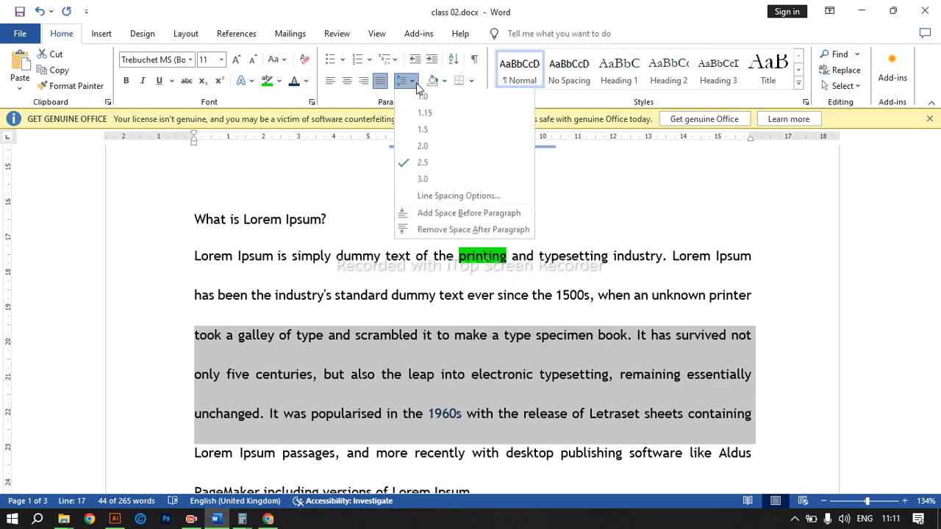
{"action": "left_click", "coordinate": [430, 199]}
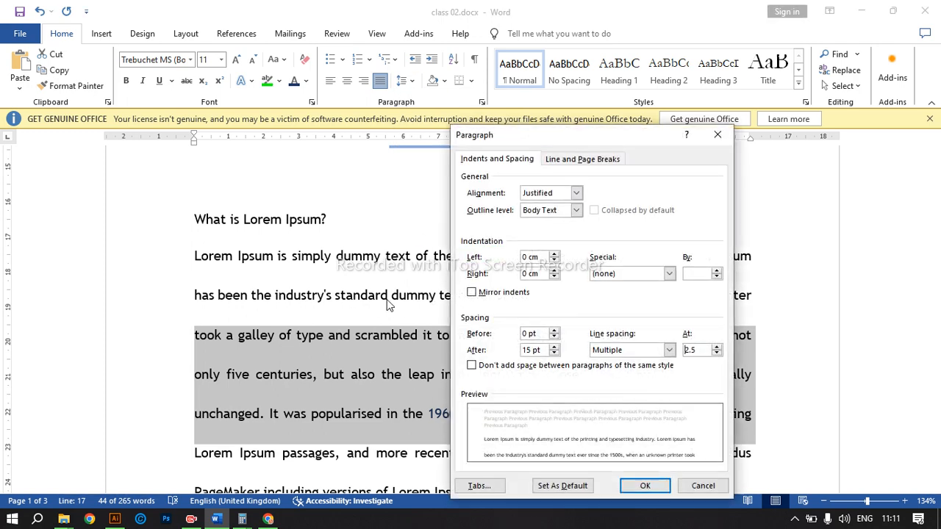
{"action": "left_click", "coordinate": [718, 134]}
{"action": "scroll", "coordinate": [296, 342], "scroll_direction": "down", "scroll_amount": 3}
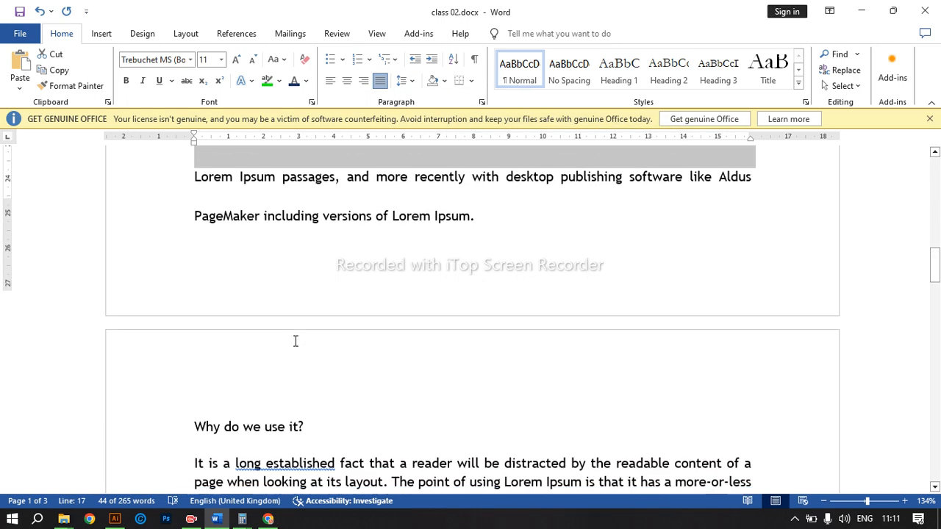
{"action": "scroll", "coordinate": [296, 341], "scroll_direction": "up", "scroll_amount": 3}
Add space before the paragraph under the "Why do we use it?" heading and remove that space again
{"action": "left_click", "coordinate": [401, 345]}
{"action": "scroll", "coordinate": [400, 352], "scroll_direction": "down", "scroll_amount": 3}
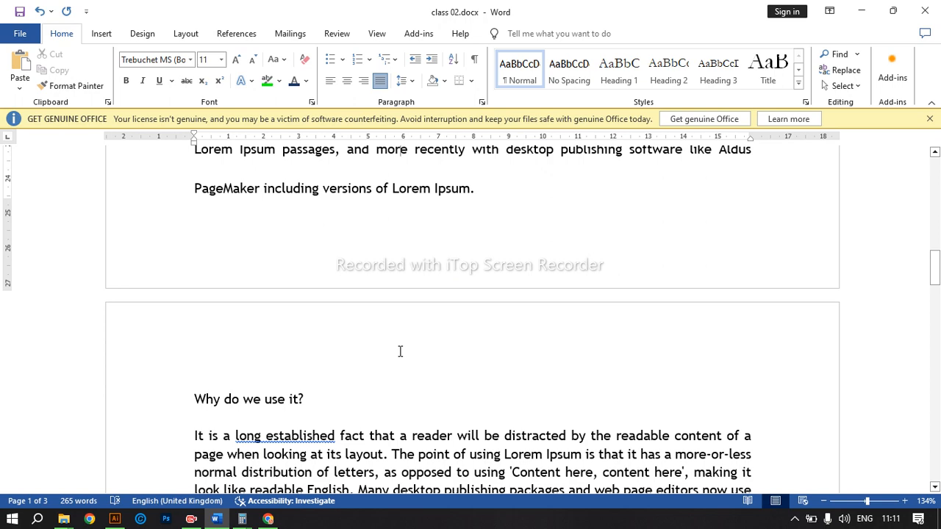
{"action": "scroll", "coordinate": [400, 351], "scroll_direction": "down", "scroll_amount": 3}
{"action": "scroll", "coordinate": [199, 278], "scroll_direction": "up", "scroll_amount": 2}
{"action": "left_click", "coordinate": [179, 390]}
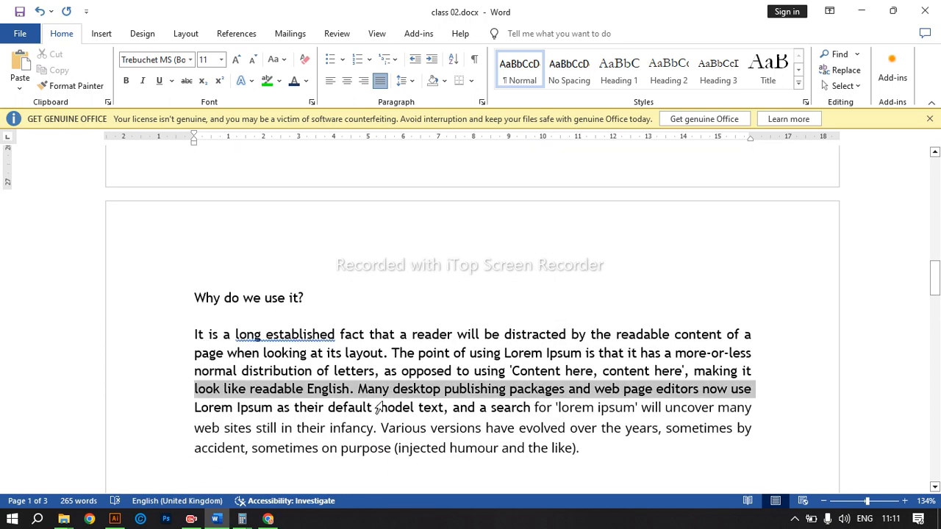
{"action": "left_click_drag", "start_coordinate": [382, 403], "coordinate": [411, 427]}
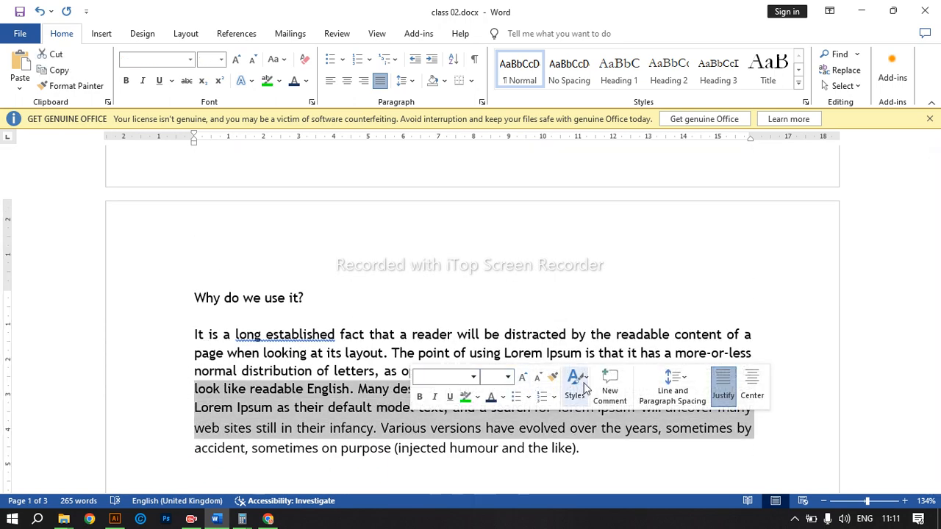
{"action": "left_click", "coordinate": [411, 81]}
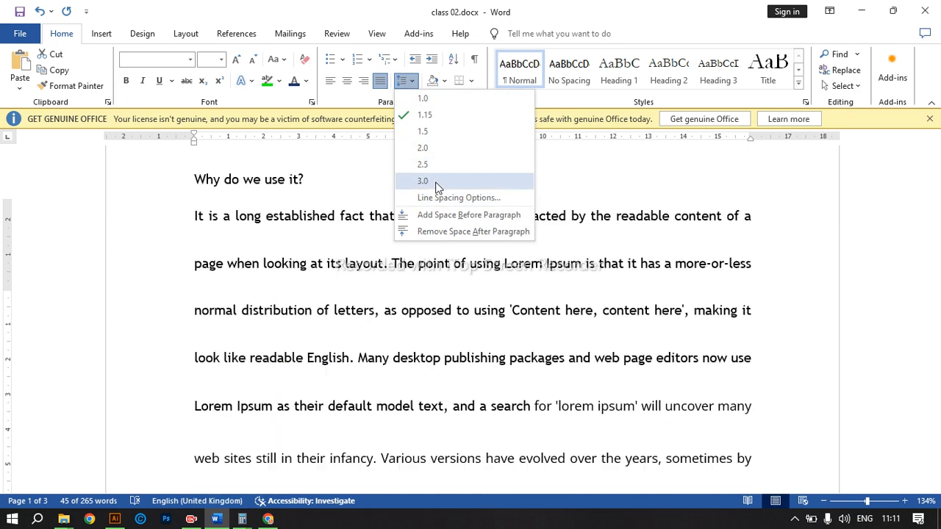
{"action": "left_click", "coordinate": [438, 215]}
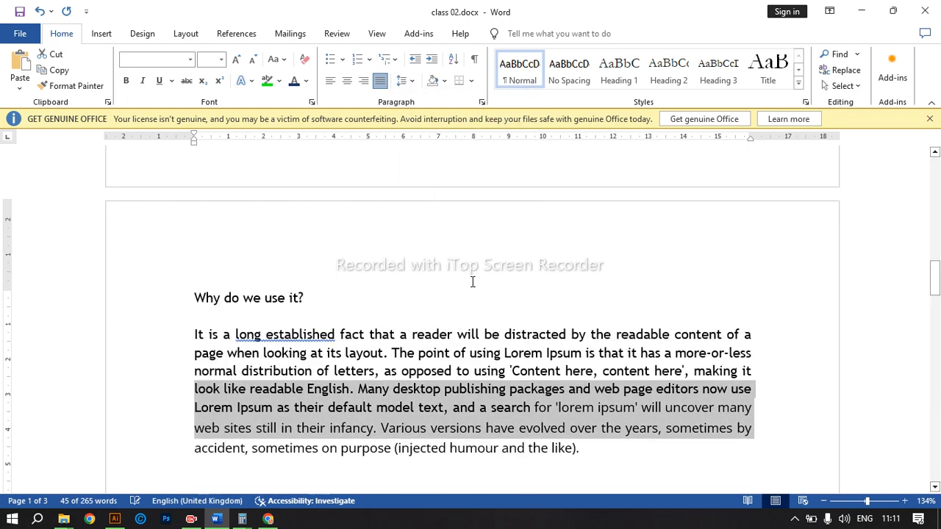
{"action": "left_click", "coordinate": [415, 84]}
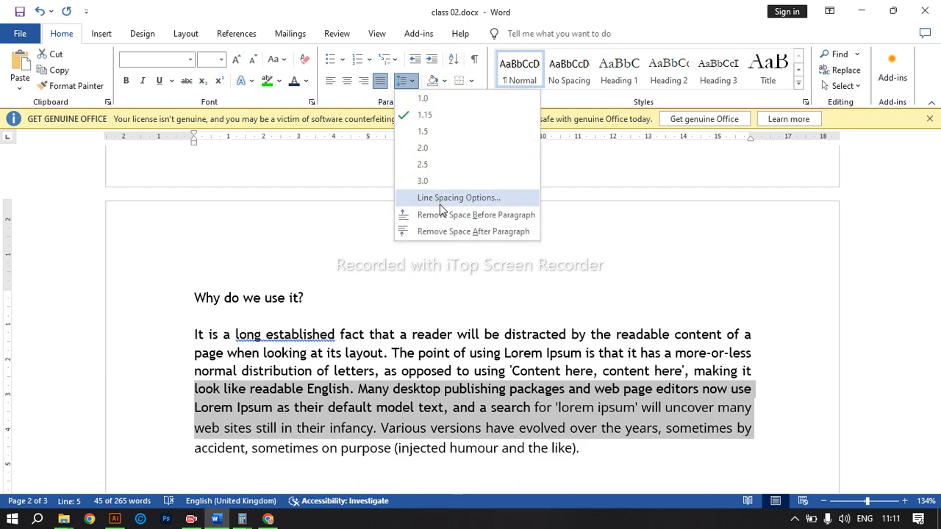
{"action": "left_click", "coordinate": [418, 213]}
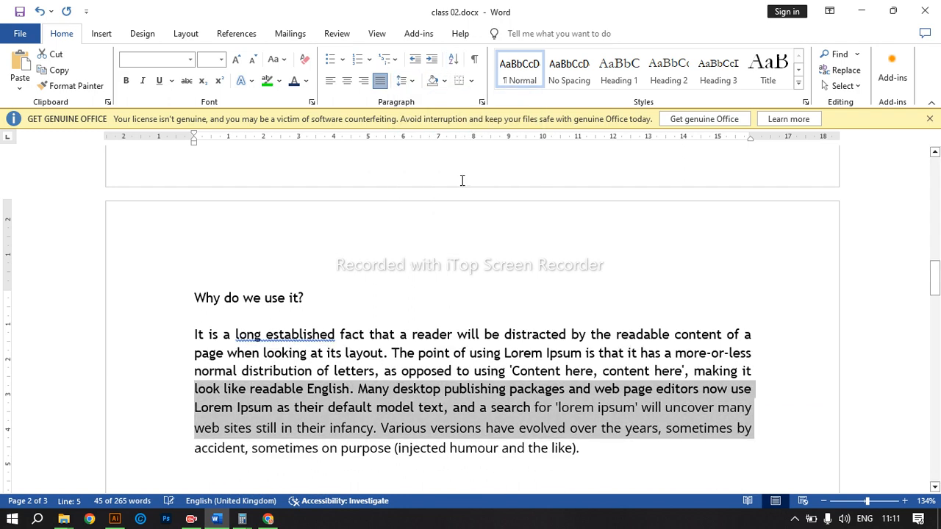
Remove the space after the paragraph under the "Why do we use it?" heading
{"action": "left_click", "coordinate": [403, 81]}
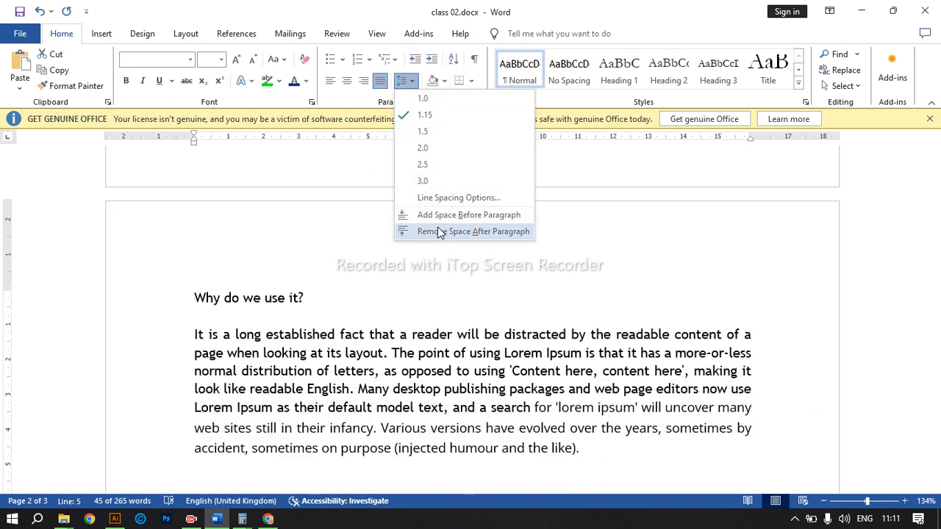
{"action": "left_click", "coordinate": [439, 230]}
{"action": "left_click", "coordinate": [432, 370]}
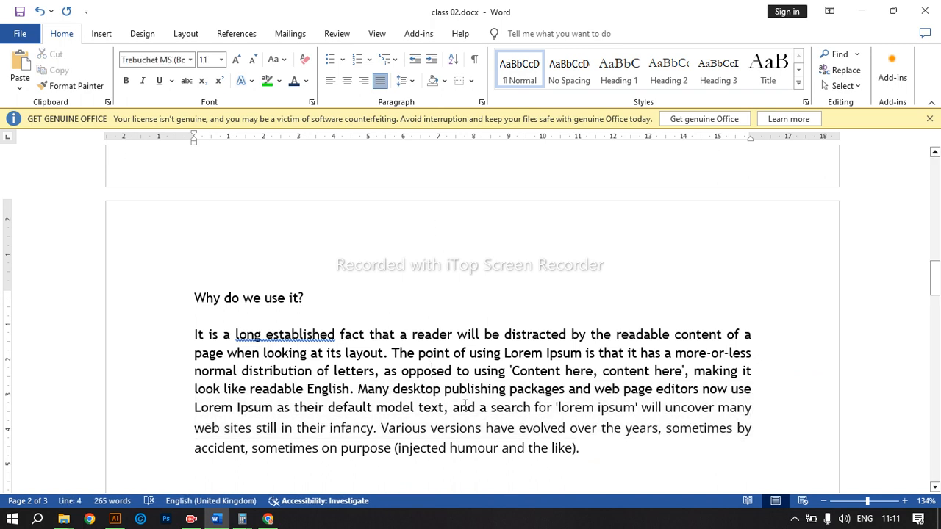
Split the "Why do we use it?" paragraph after "making it", leaving a blank line before "look like readable English"
{"action": "left_click_drag", "start_coordinate": [752, 409], "coordinate": [316, 370]}
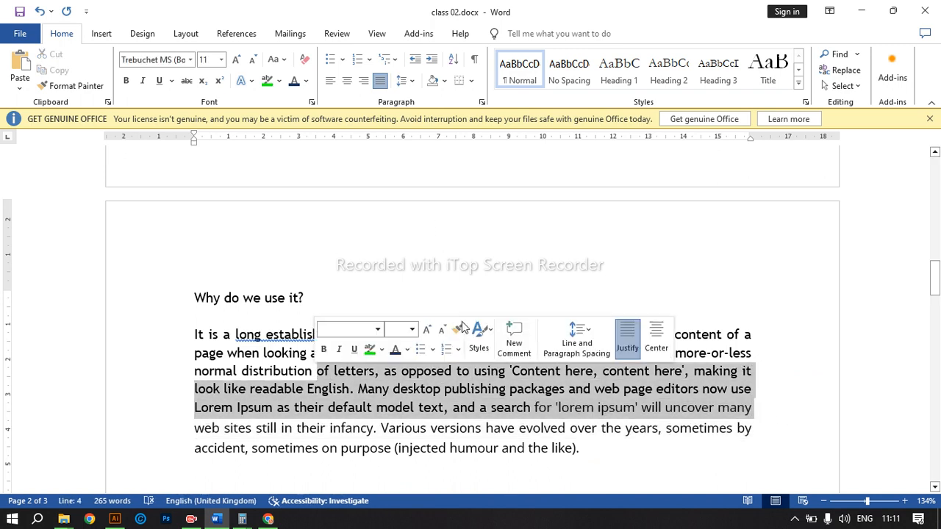
{"action": "left_click", "coordinate": [753, 361]}
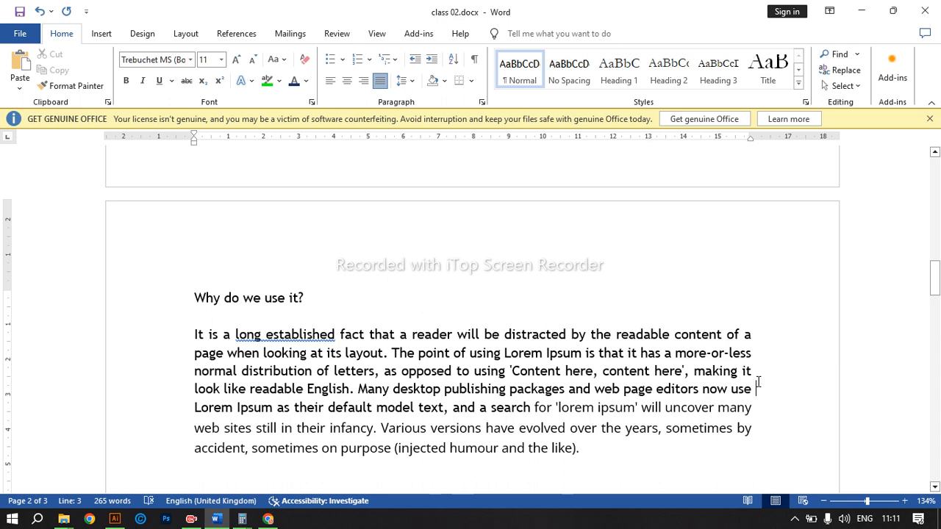
{"action": "left_click", "coordinate": [759, 370]}
{"action": "key", "text": "Return"}
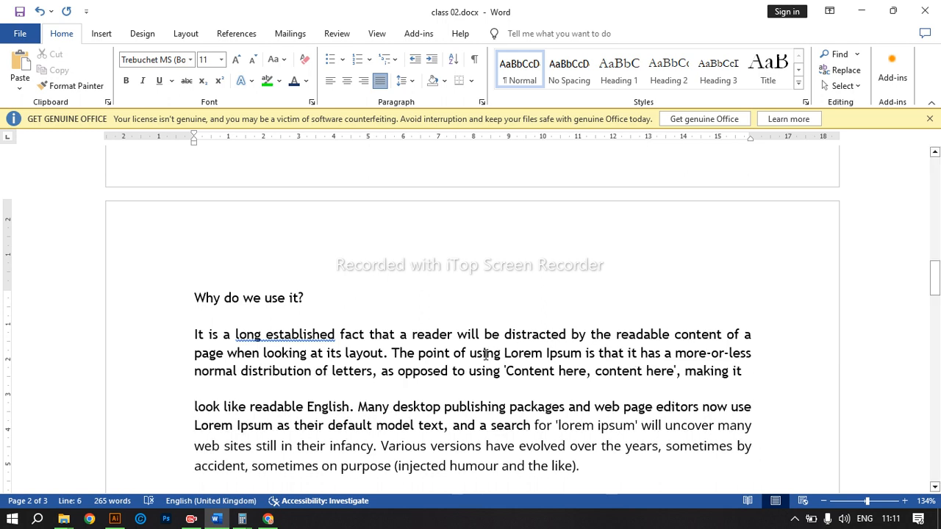
Set the line spacing of the split-off paragraph starting "look like readable English" to 3.0
{"action": "left_click_drag", "start_coordinate": [553, 425], "coordinate": [156, 418]}
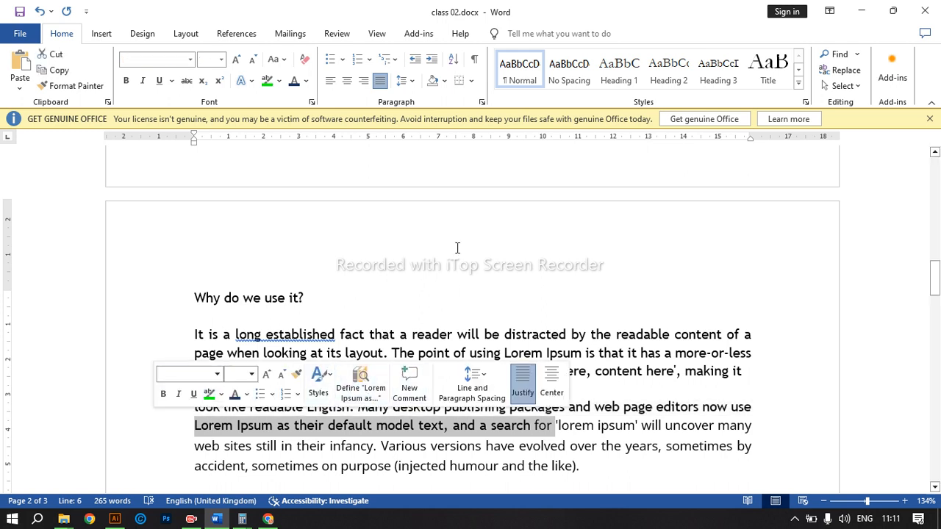
{"action": "left_click", "coordinate": [473, 386]}
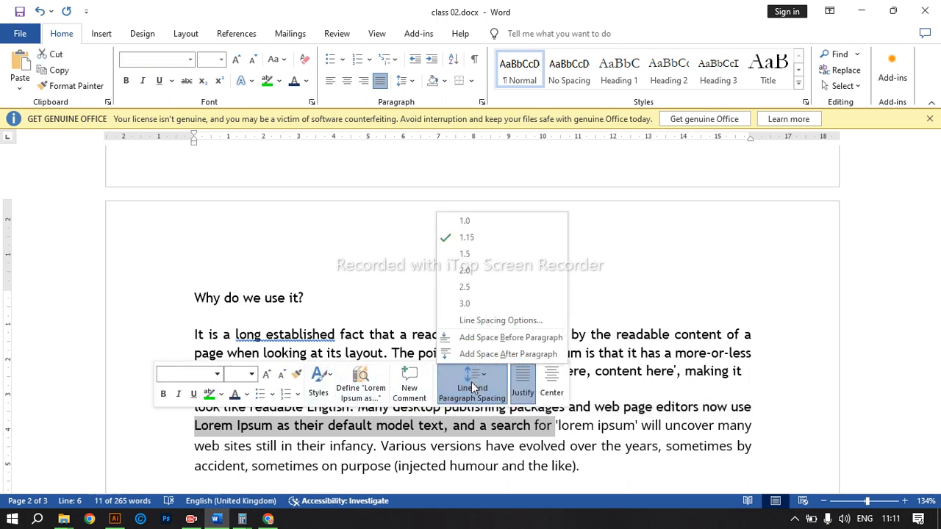
{"action": "left_click", "coordinate": [475, 308]}
{"action": "scroll", "coordinate": [672, 347], "scroll_direction": "down", "scroll_amount": 3}
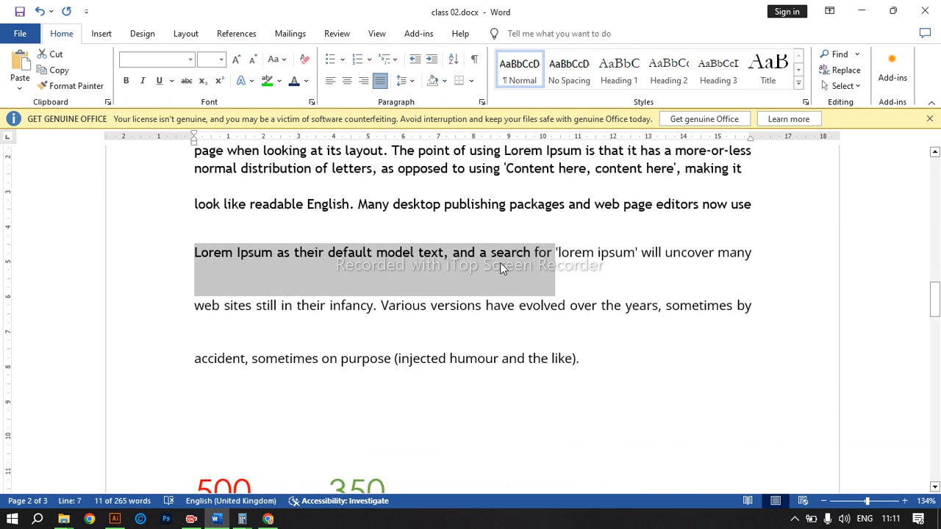
{"action": "left_click", "coordinate": [404, 233]}
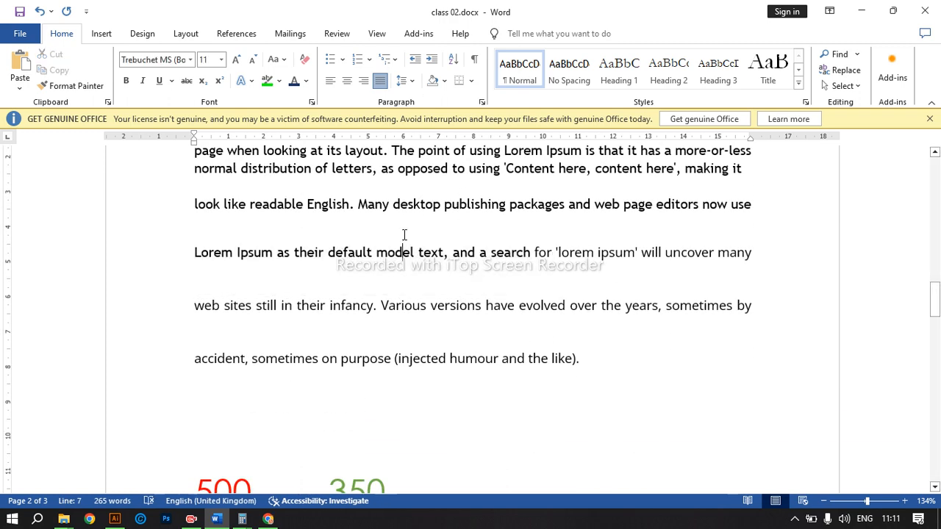
Set the line spacing of the three-line paragraph starting "It is a long established fact" to 1.0
{"action": "scroll", "coordinate": [412, 259], "scroll_direction": "up", "scroll_amount": 2}
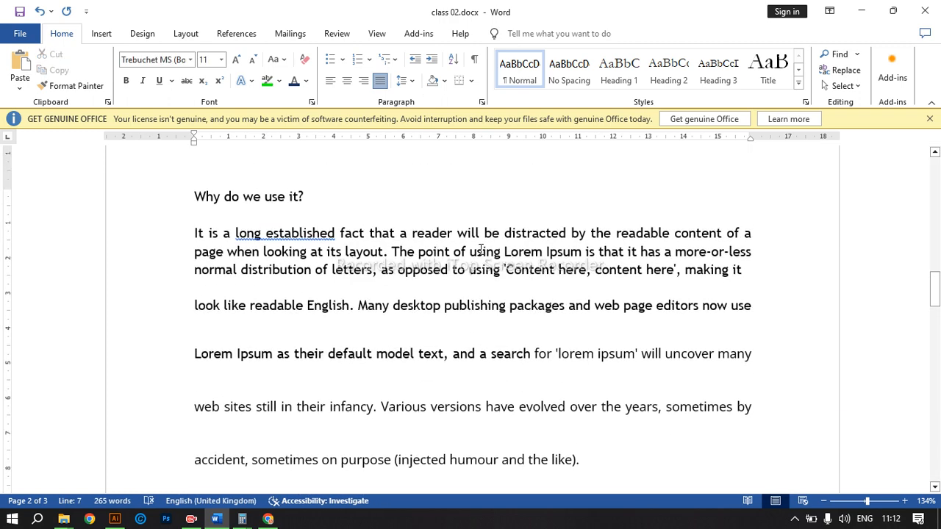
{"action": "left_click_drag", "start_coordinate": [750, 269], "coordinate": [178, 233]}
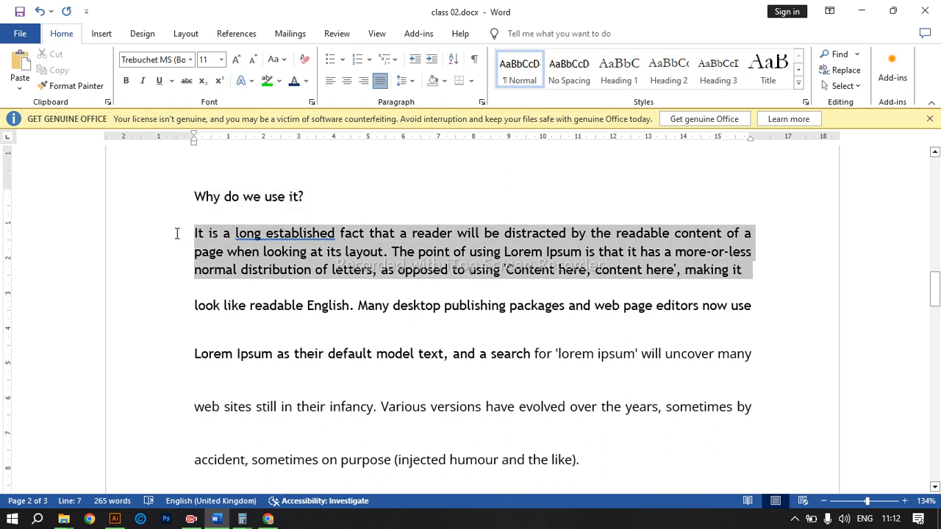
{"action": "scroll", "coordinate": [336, 330], "scroll_direction": "down", "scroll_amount": 3}
{"action": "scroll", "coordinate": [386, 351], "scroll_direction": "up", "scroll_amount": 2}
{"action": "scroll", "coordinate": [386, 351], "scroll_direction": "up", "scroll_amount": 1}
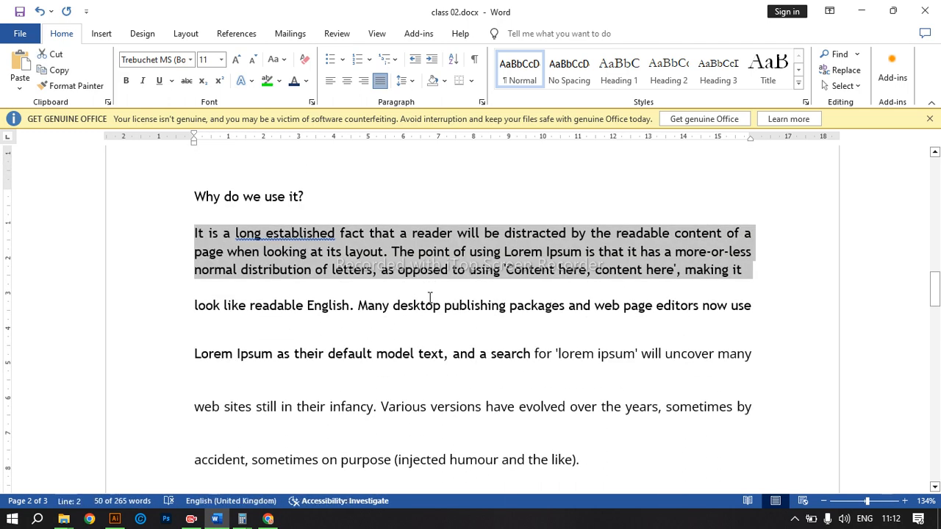
{"action": "left_click", "coordinate": [412, 82]}
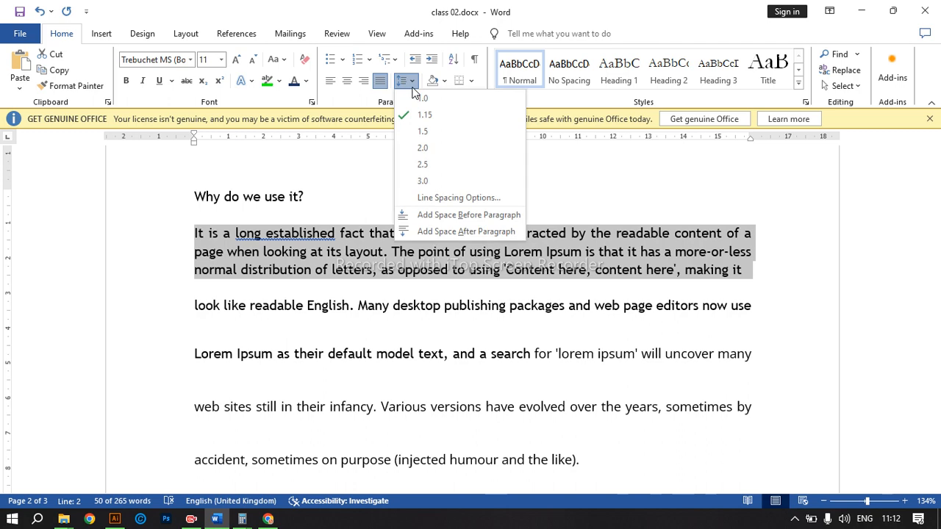
{"action": "left_click", "coordinate": [423, 99]}
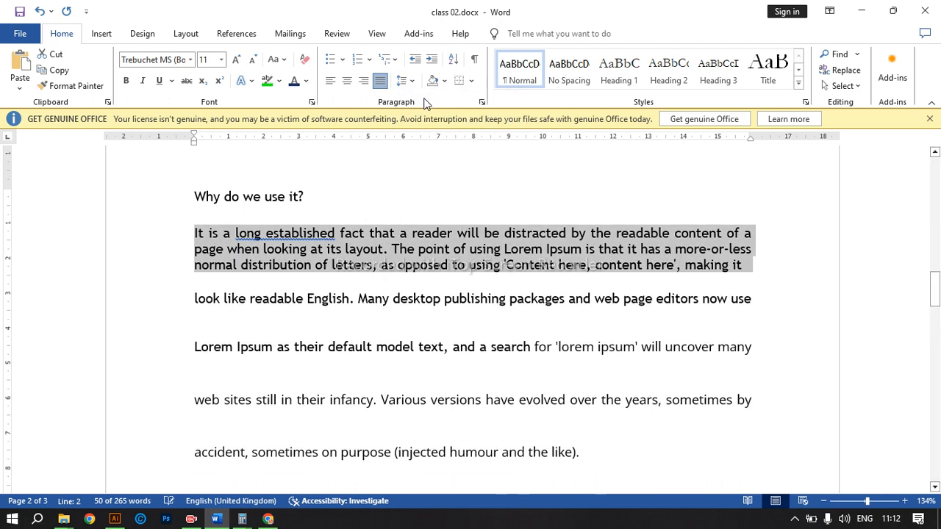
Set the line spacing of the paragraph starting "look like readable English" to 1.15
{"action": "left_click_drag", "start_coordinate": [753, 371], "coordinate": [224, 299]}
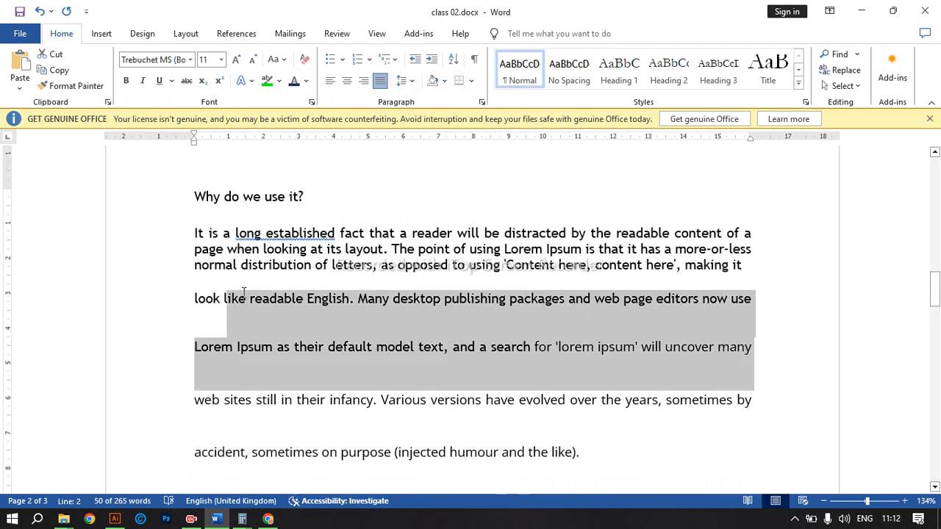
{"action": "left_click", "coordinate": [403, 80]}
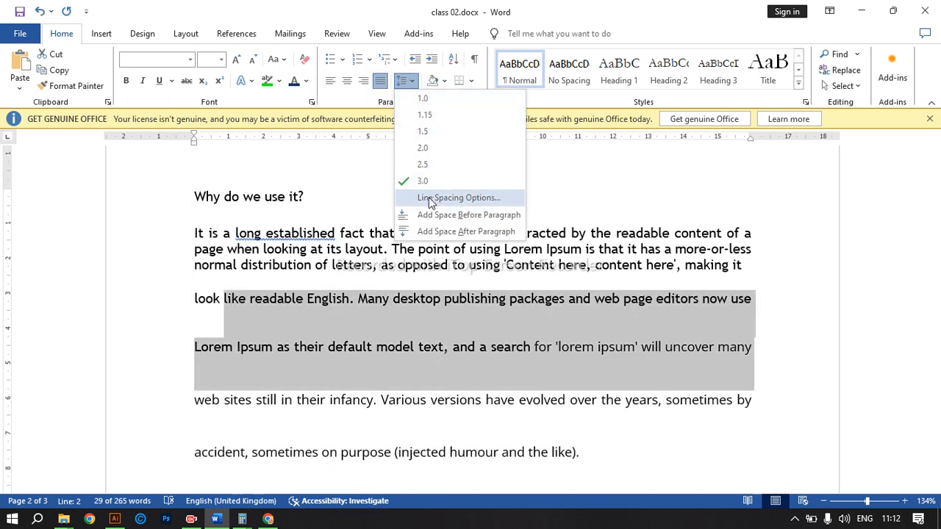
{"action": "left_click", "coordinate": [432, 117]}
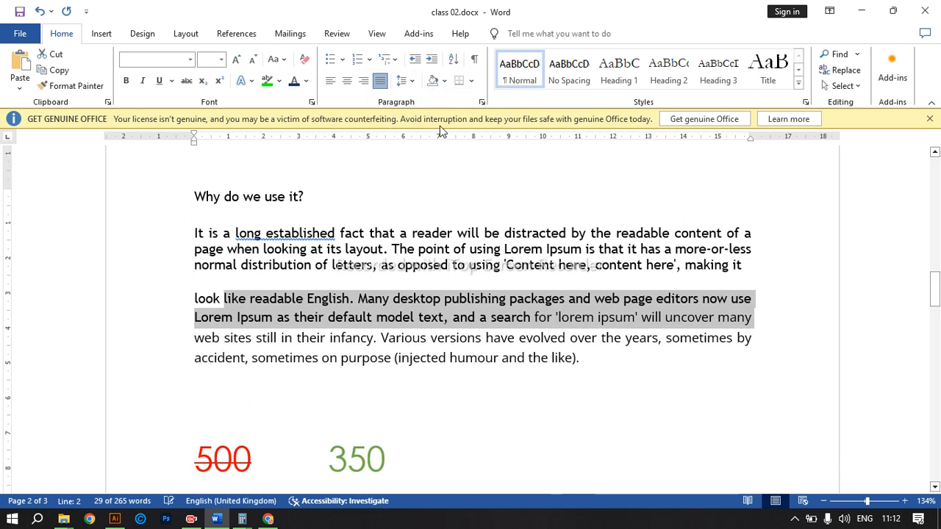
{"action": "left_click", "coordinate": [597, 318]}
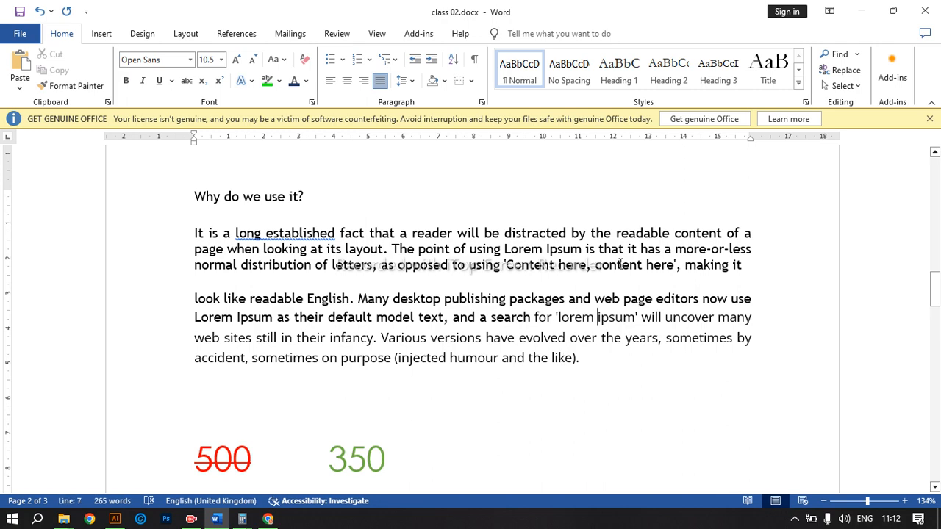
Format the lines from "under line = ctrl + U" through "italic" as a bulleted list
{"action": "scroll", "coordinate": [581, 360], "scroll_direction": "up", "scroll_amount": 5}
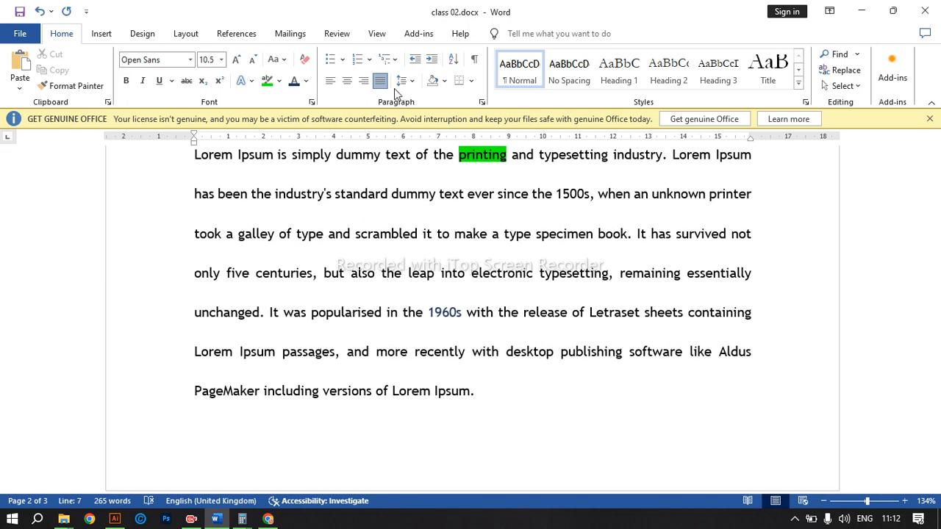
{"action": "scroll", "coordinate": [385, 281], "scroll_direction": "up", "scroll_amount": 4}
{"action": "scroll", "coordinate": [384, 281], "scroll_direction": "up", "scroll_amount": 3}
{"action": "left_click_drag", "start_coordinate": [279, 475], "coordinate": [122, 242]}
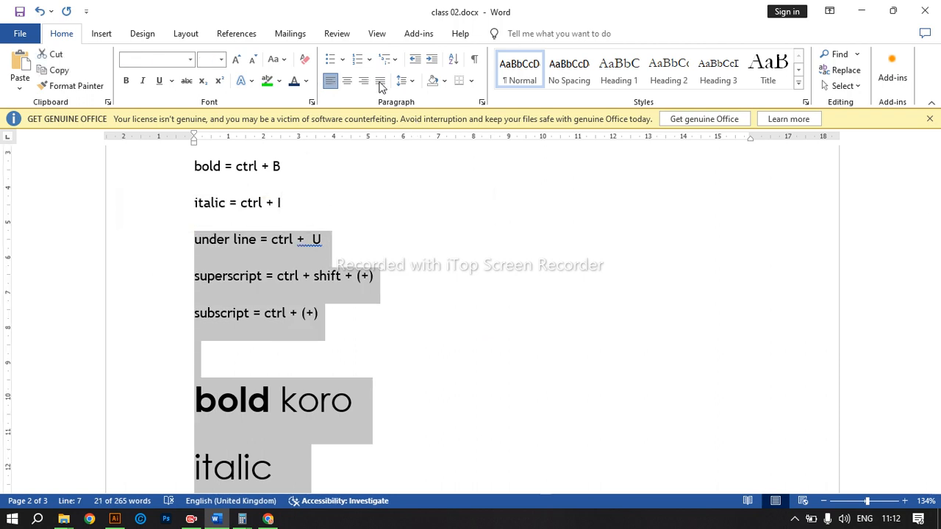
{"action": "left_click", "coordinate": [332, 60]}
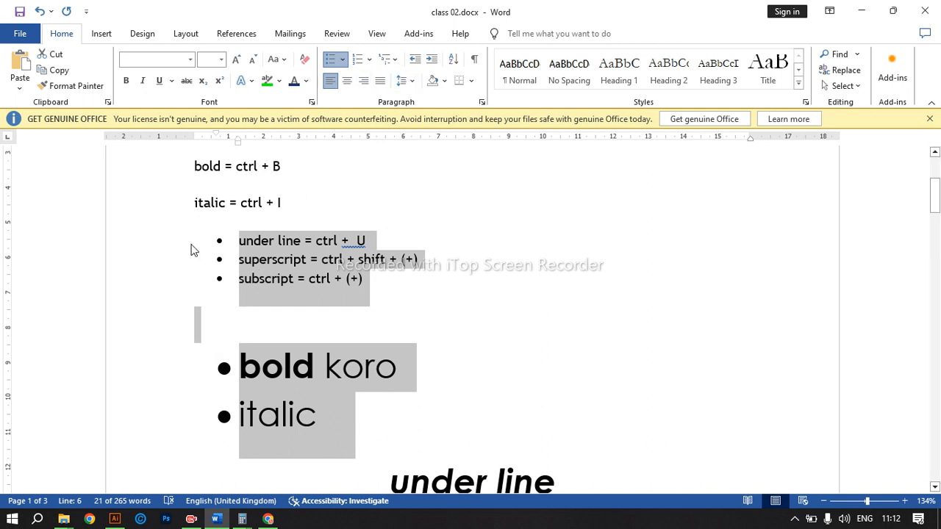
Switch the bulleted lines to a 1. 2. 3. numbered list and view the multilevel list styles without applying one
{"action": "left_click", "coordinate": [370, 59]}
{"action": "left_click", "coordinate": [448, 117]}
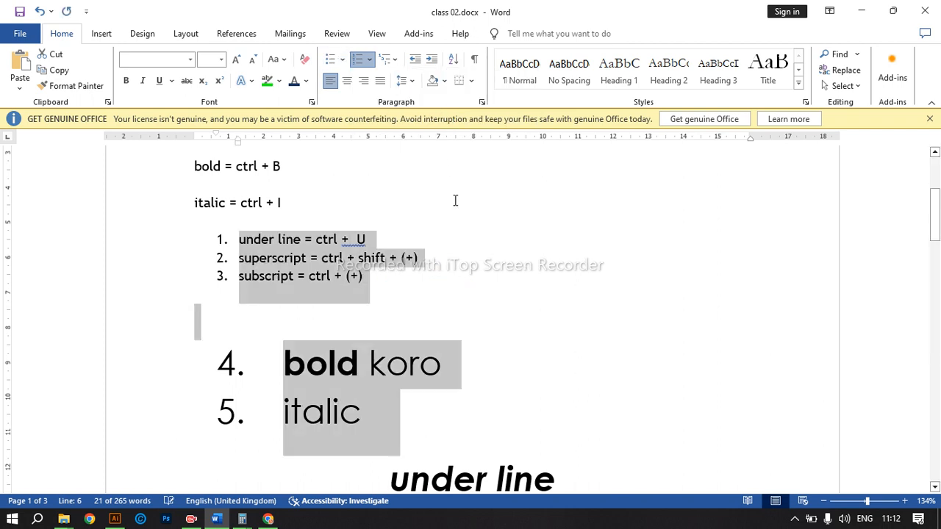
{"action": "left_click", "coordinate": [410, 306]}
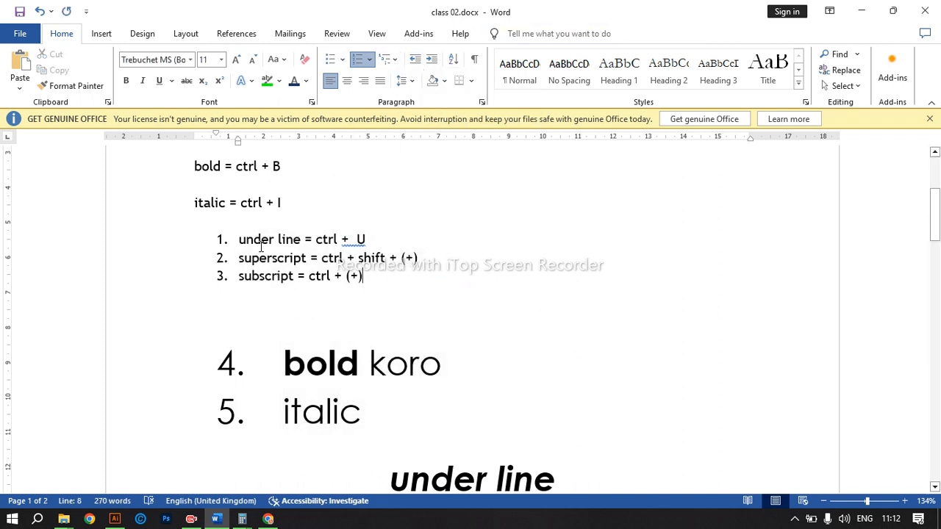
{"action": "left_click", "coordinate": [389, 59]}
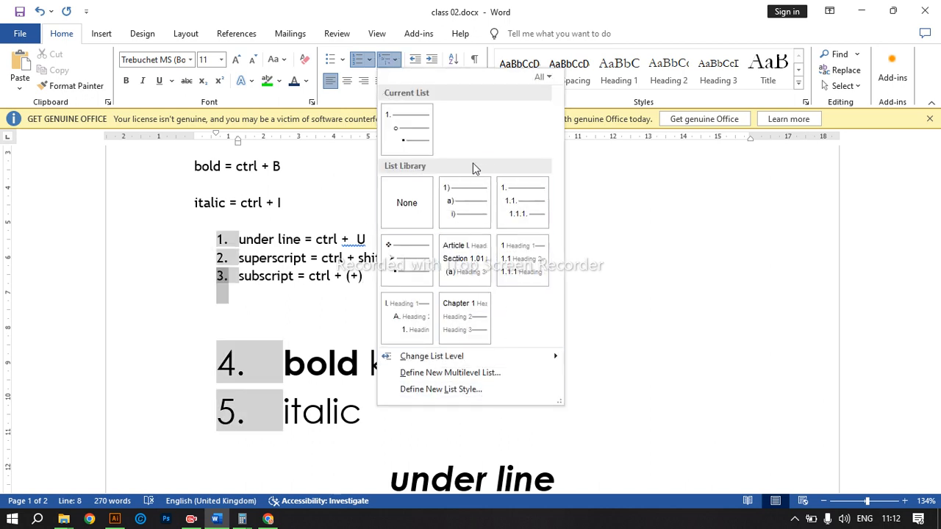
{"action": "left_click", "coordinate": [632, 274]}
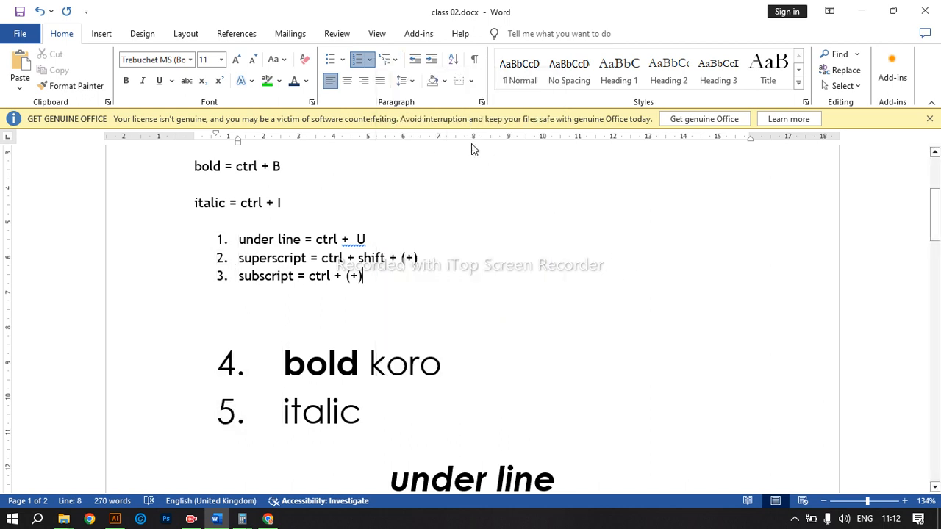
Set the line spacing of the "What is Lorem Ipsum?" heading and the paragraph beneath it to 1.15
{"action": "scroll", "coordinate": [450, 216], "scroll_direction": "down", "scroll_amount": 3}
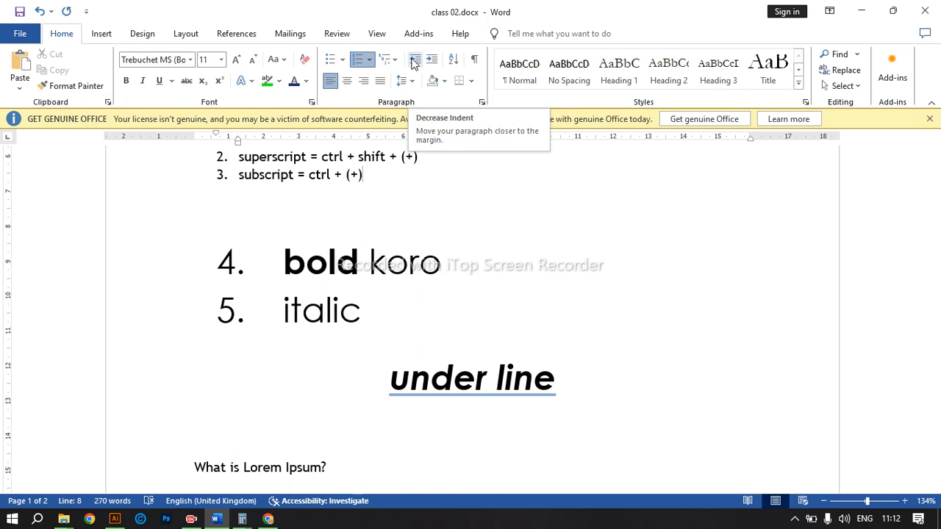
{"action": "scroll", "coordinate": [414, 64], "scroll_direction": "down", "scroll_amount": 1}
{"action": "scroll", "coordinate": [405, 158], "scroll_direction": "down", "scroll_amount": 10}
{"action": "scroll", "coordinate": [412, 293], "scroll_direction": "up", "scroll_amount": 2}
{"action": "left_click_drag", "start_coordinate": [478, 433], "coordinate": [194, 176]}
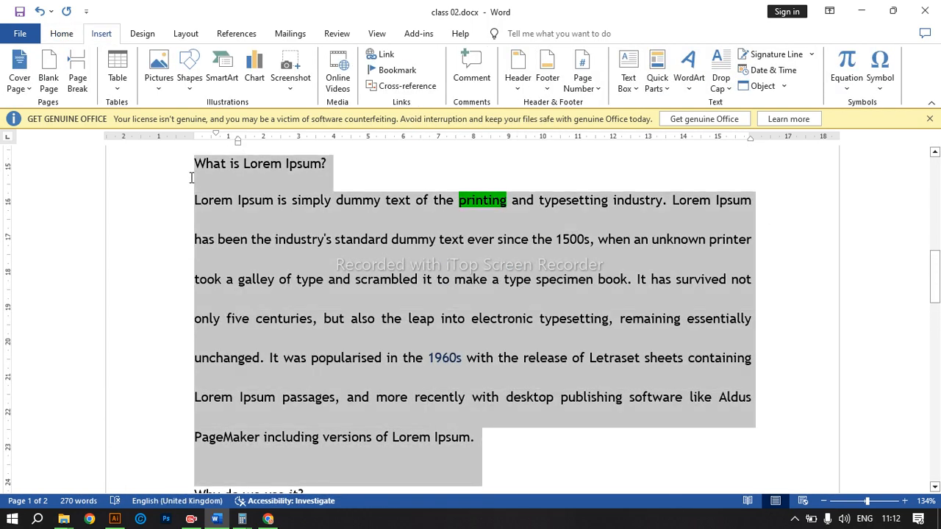
{"action": "left_click", "coordinate": [62, 34]}
{"action": "left_click", "coordinate": [404, 81]}
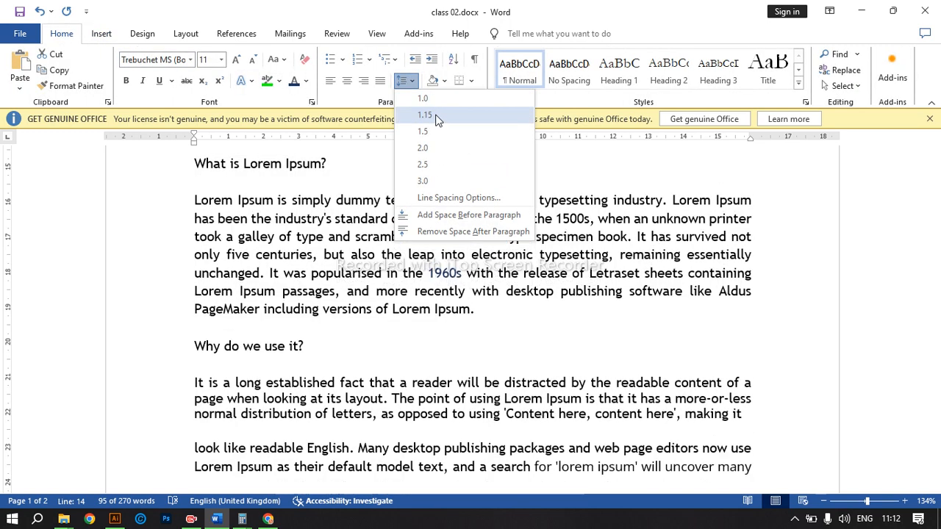
{"action": "left_click", "coordinate": [426, 114]}
{"action": "left_click", "coordinate": [517, 333]}
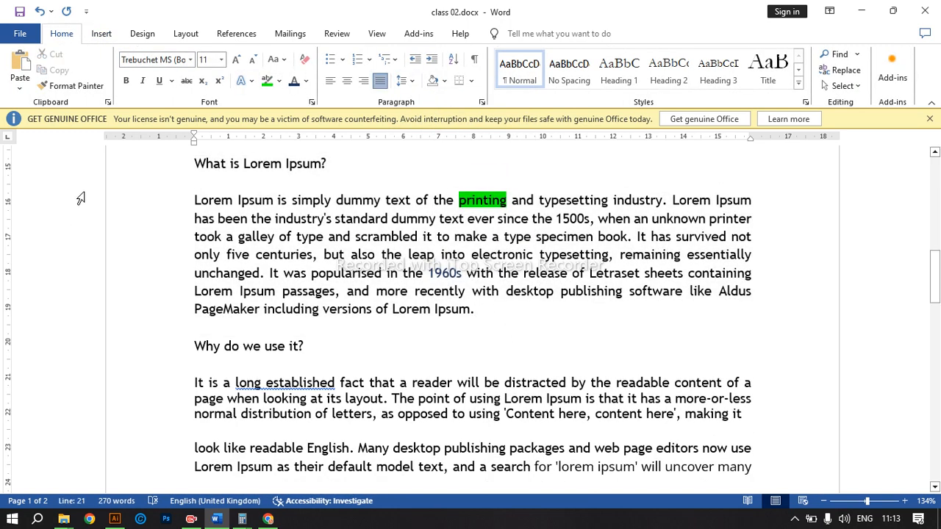
Increase the indent of the paragraph starting "Lorem Ipsum is simply dummy text" by five levels
{"action": "left_click", "coordinate": [163, 190]}
{"action": "left_click", "coordinate": [134, 218]}
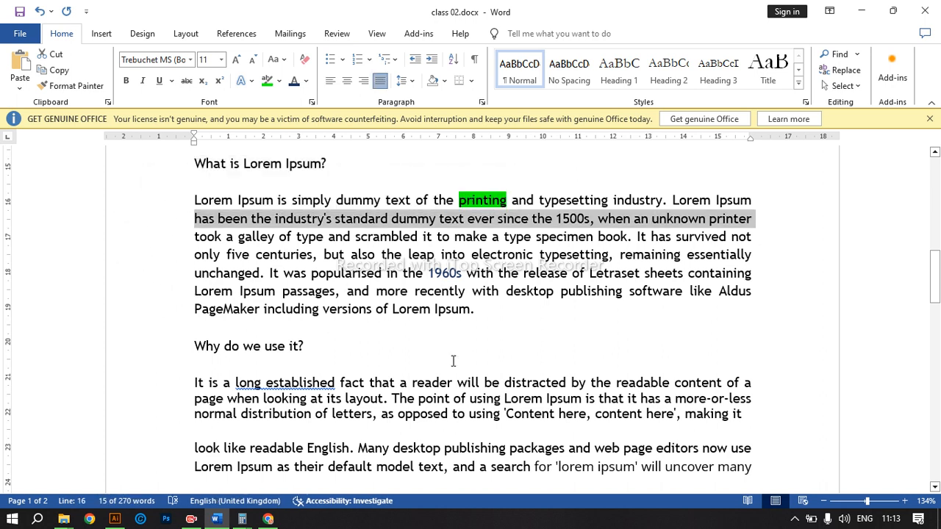
{"action": "left_click_drag", "start_coordinate": [488, 312], "coordinate": [211, 169]}
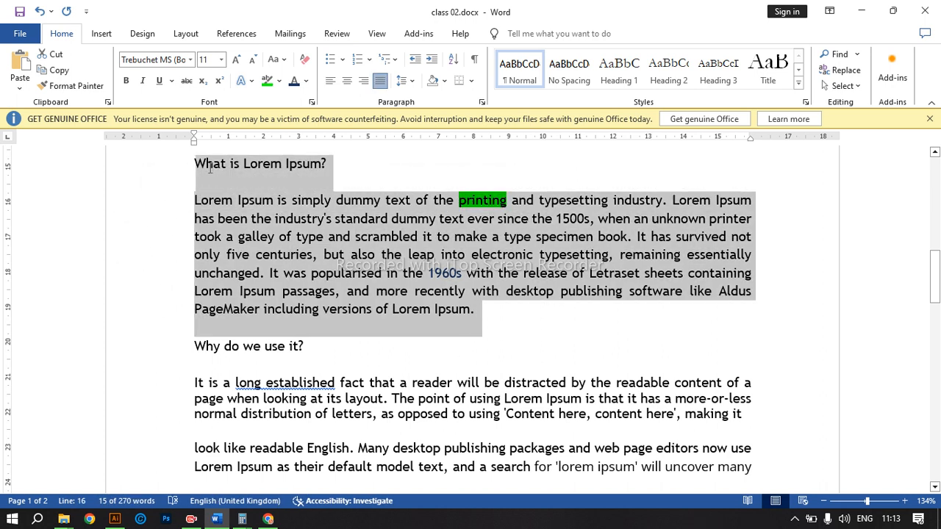
{"action": "double_click", "coordinate": [168, 203]}
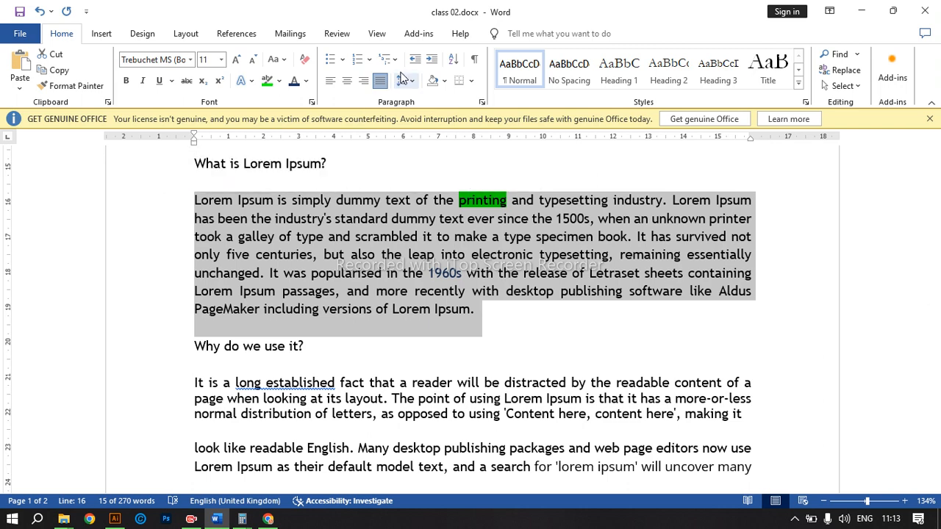
{"action": "left_click", "coordinate": [426, 63]}
{"action": "left_click", "coordinate": [427, 63]}
{"action": "left_click", "coordinate": [426, 63]}
{"action": "left_click", "coordinate": [426, 63]}
{"action": "left_click", "coordinate": [427, 64]}
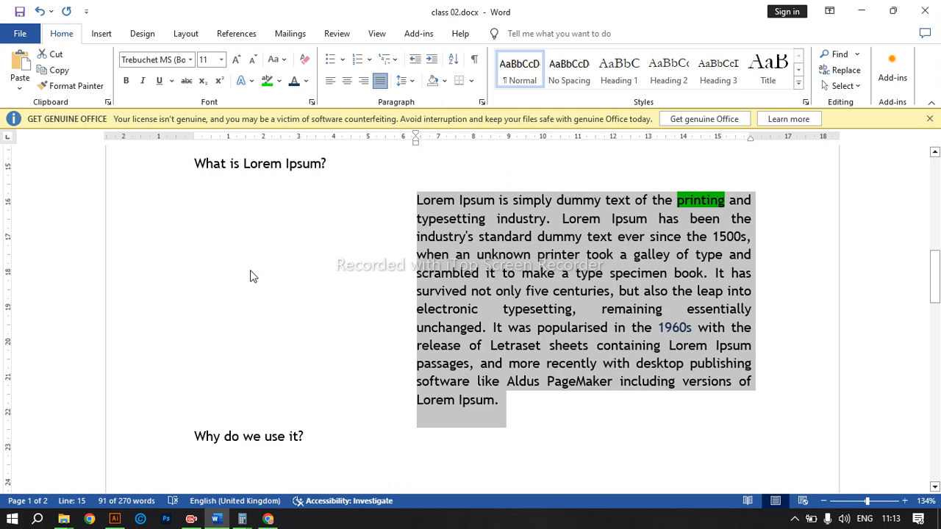
{"action": "left_click", "coordinate": [250, 276]}
{"action": "double_click", "coordinate": [250, 275]}
{"action": "left_click", "coordinate": [357, 313]}
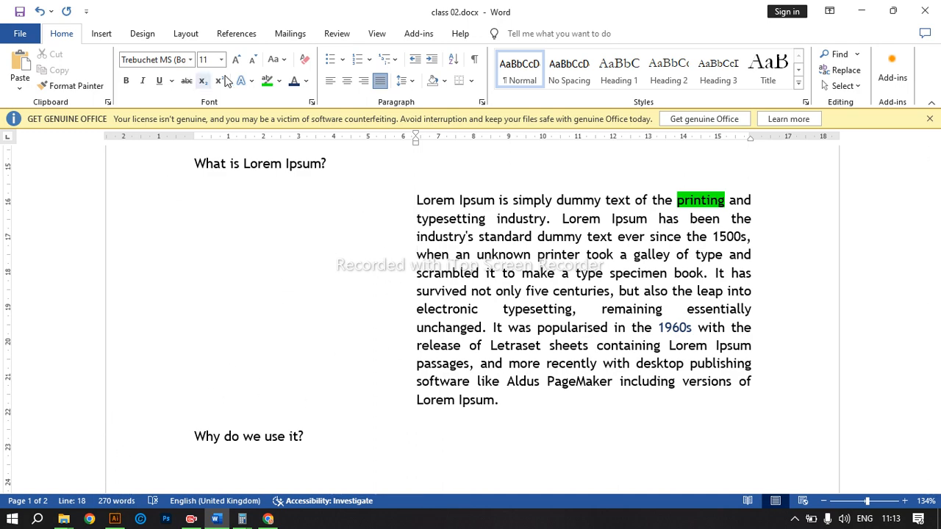
Decrease the indent of the "Lorem Ipsum is simply dummy text" paragraph by five levels, back to the page margin
{"action": "left_click", "coordinate": [415, 59]}
{"action": "left_click", "coordinate": [415, 60]}
{"action": "left_click", "coordinate": [415, 60]}
{"action": "left_click", "coordinate": [415, 59]}
{"action": "left_click", "coordinate": [415, 60]}
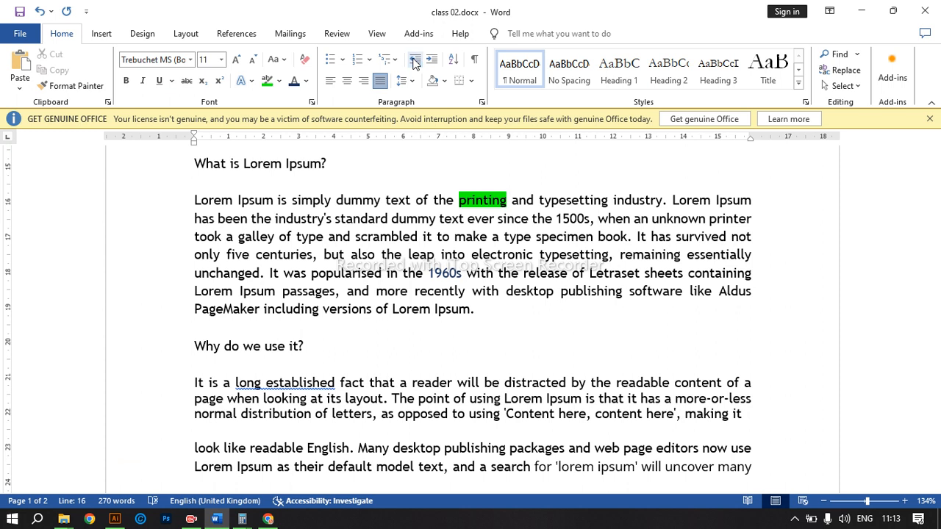
Sort the whole document's text by Field 1, with type Text, in ascending order and without a header row
{"action": "left_click", "coordinate": [449, 65]}
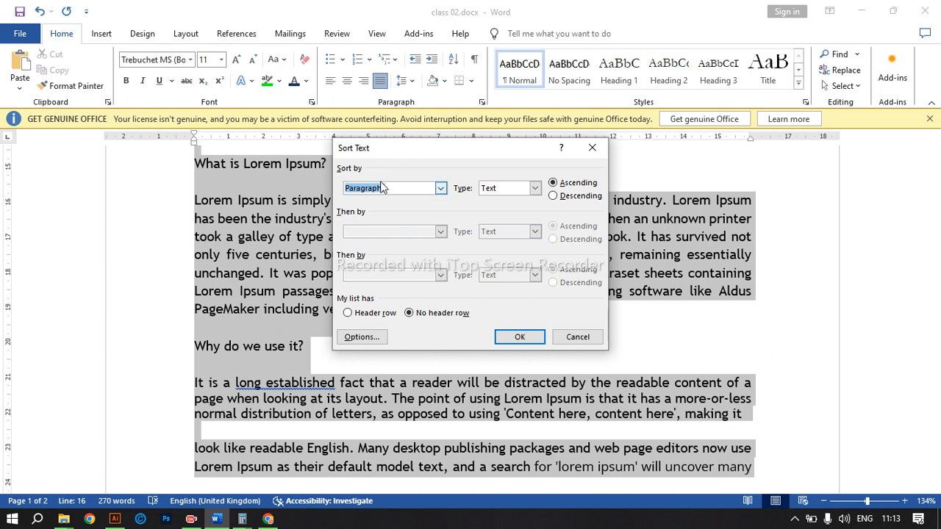
{"action": "left_click", "coordinate": [440, 190]}
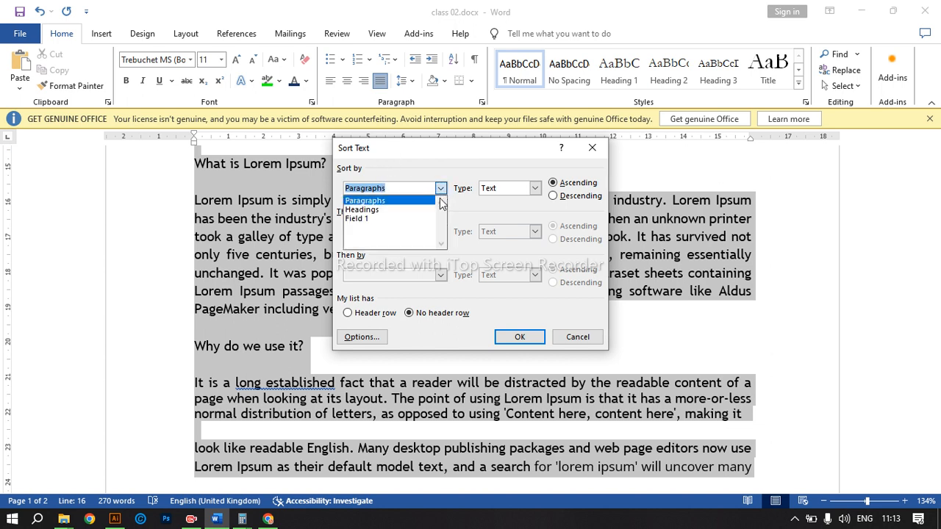
{"action": "left_click", "coordinate": [425, 218]}
{"action": "left_click", "coordinate": [495, 232]}
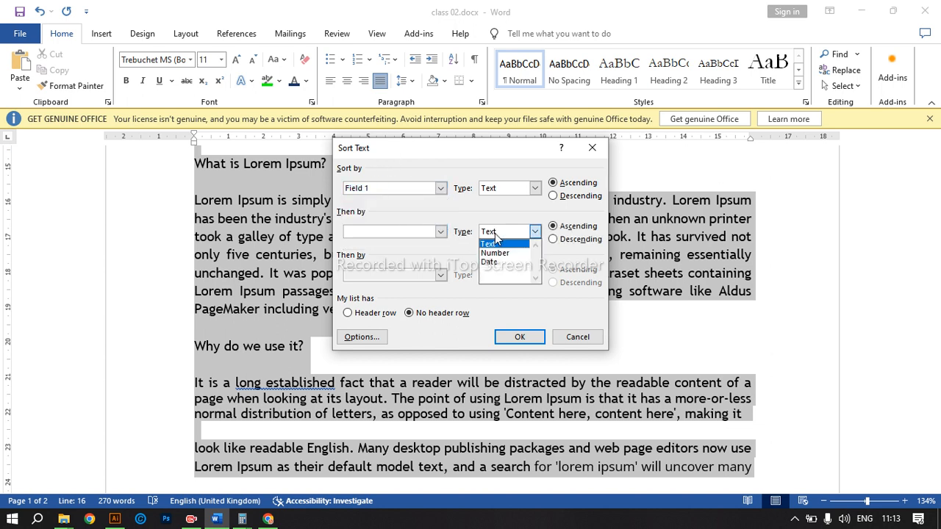
{"action": "left_click", "coordinate": [399, 243]}
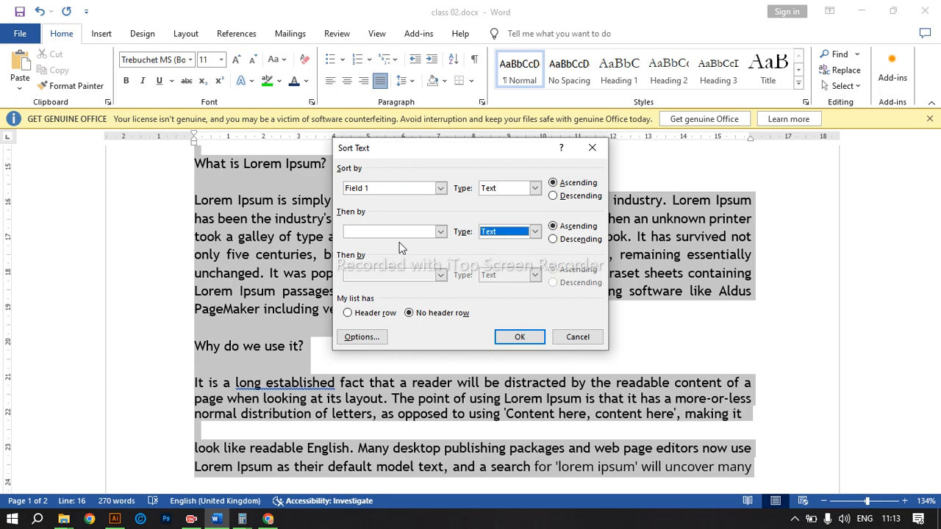
{"action": "left_click", "coordinate": [510, 338]}
Examine the new order of the lines and paragraphs throughout the sorted document
{"action": "scroll", "coordinate": [319, 364], "scroll_direction": "up", "scroll_amount": 5}
{"action": "scroll", "coordinate": [320, 367], "scroll_direction": "down", "scroll_amount": 9}
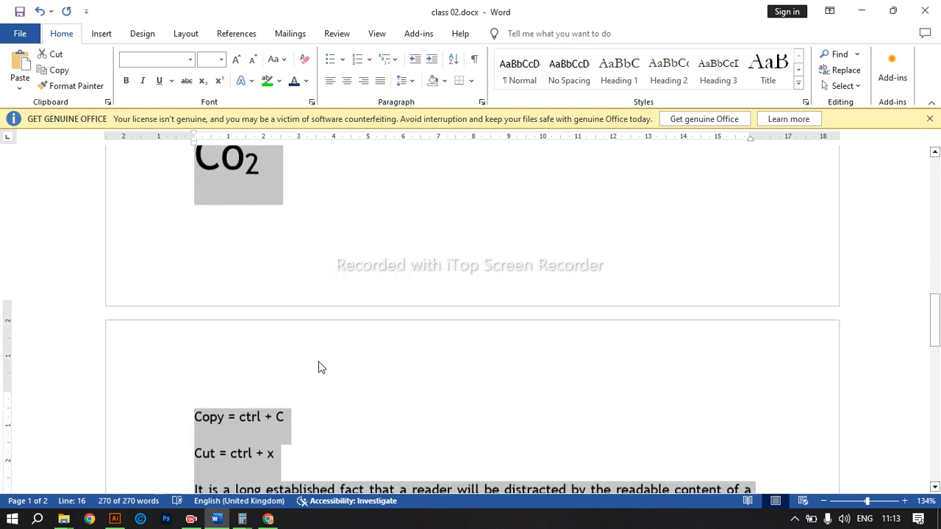
{"action": "scroll", "coordinate": [318, 368], "scroll_direction": "down", "scroll_amount": 4}
{"action": "left_click", "coordinate": [328, 382]}
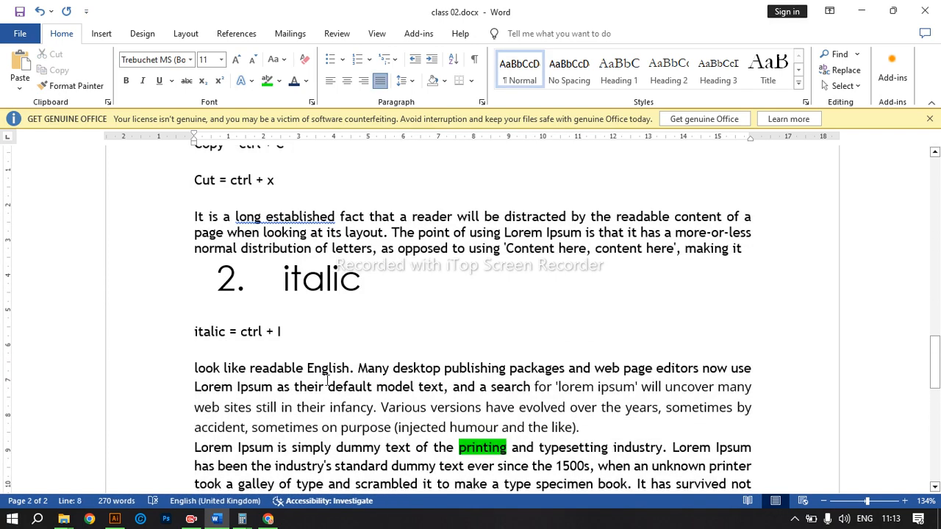
{"action": "left_click", "coordinate": [130, 330]}
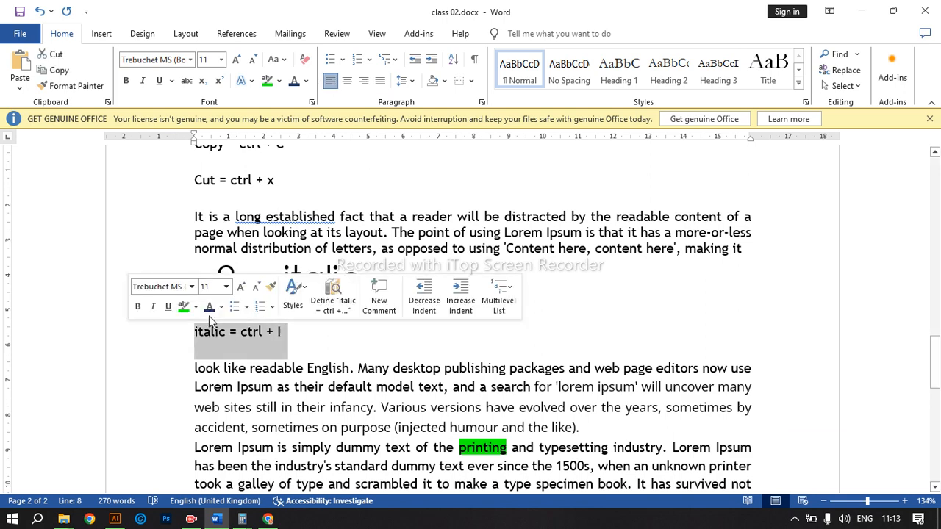
{"action": "left_click", "coordinate": [364, 341]}
{"action": "scroll", "coordinate": [364, 340], "scroll_direction": "up", "scroll_amount": 2}
{"action": "scroll", "coordinate": [251, 281], "scroll_direction": "down", "scroll_amount": 11}
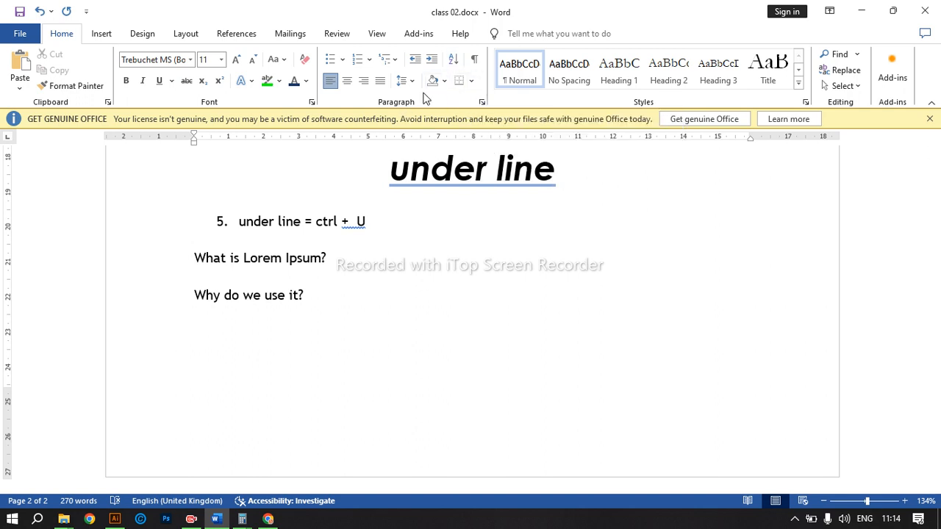
Apply dark grey paragraph shading to the lines from the large "under line" through "Why do we use it?"
{"action": "left_click", "coordinate": [444, 81]}
{"action": "left_click", "coordinate": [445, 82]}
{"action": "left_click_drag", "start_coordinate": [143, 208], "coordinate": [284, 298]}
{"action": "left_click", "coordinate": [443, 82]}
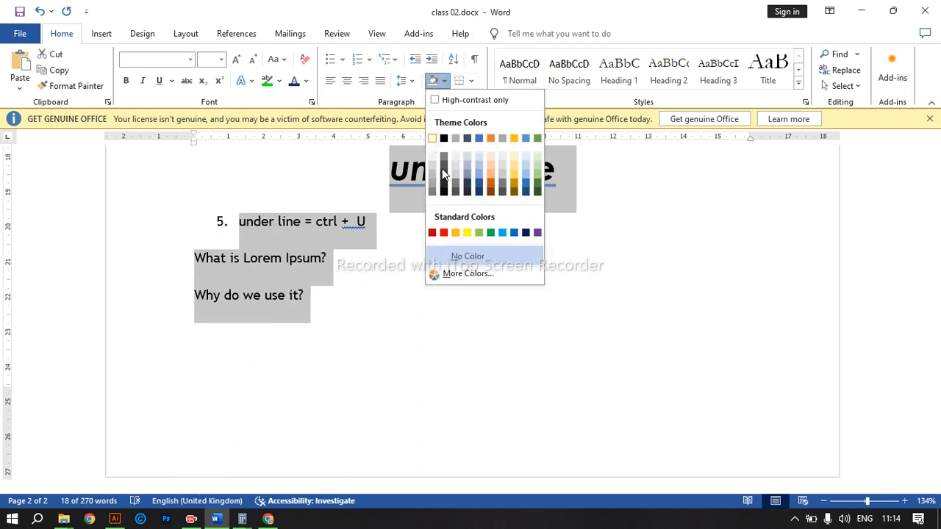
{"action": "left_click", "coordinate": [444, 164]}
Insert three blank lines between the paragraph ending "(injected humour and the like)." and the "Lorem Ipsum is simply dummy text" paragraph
{"action": "scroll", "coordinate": [528, 270], "scroll_direction": "up", "scroll_amount": 3}
{"action": "scroll", "coordinate": [533, 278], "scroll_direction": "up", "scroll_amount": 1}
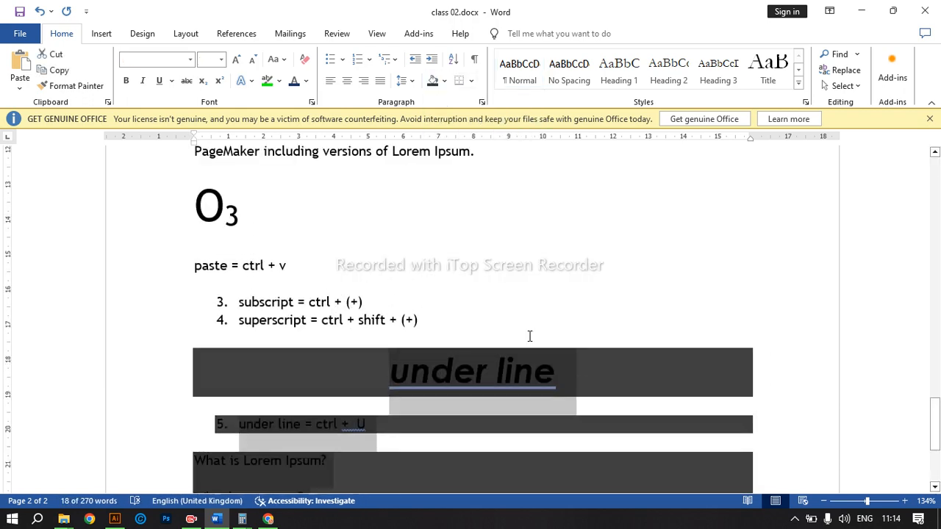
{"action": "scroll", "coordinate": [510, 324], "scroll_direction": "up", "scroll_amount": 5}
{"action": "left_click_drag", "start_coordinate": [485, 357], "coordinate": [415, 336]}
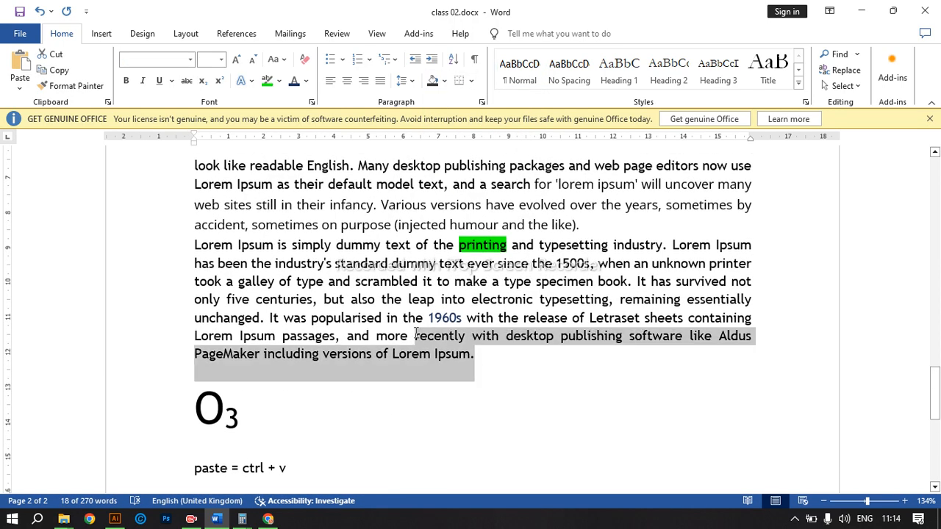
{"action": "left_click", "coordinate": [599, 223]}
{"action": "key", "text": "Return"}
{"action": "key", "text": "Return"}
{"action": "key", "text": "Return"}
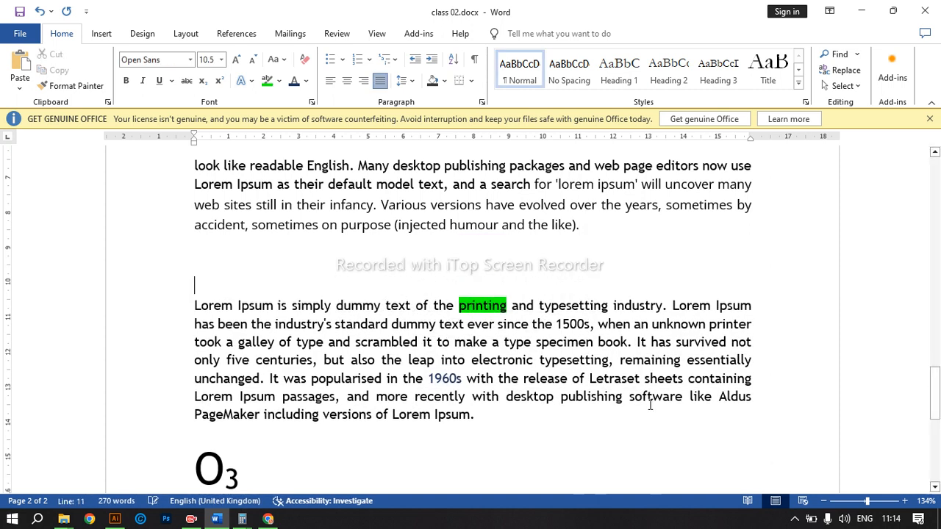
Add outside borders around the "Lorem Ipsum is simply dummy text" paragraph and the blank line directly above it
{"action": "left_click_drag", "start_coordinate": [458, 413], "coordinate": [107, 279]}
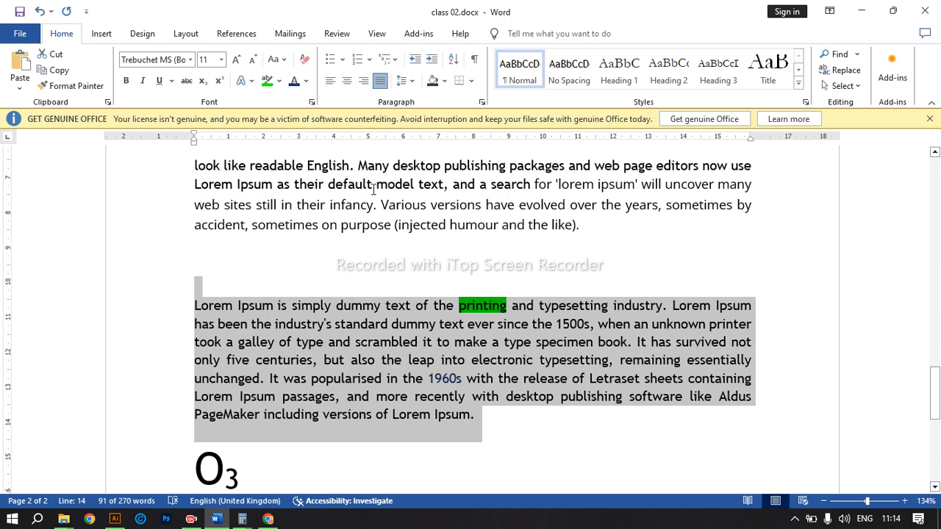
{"action": "left_click", "coordinate": [472, 81]}
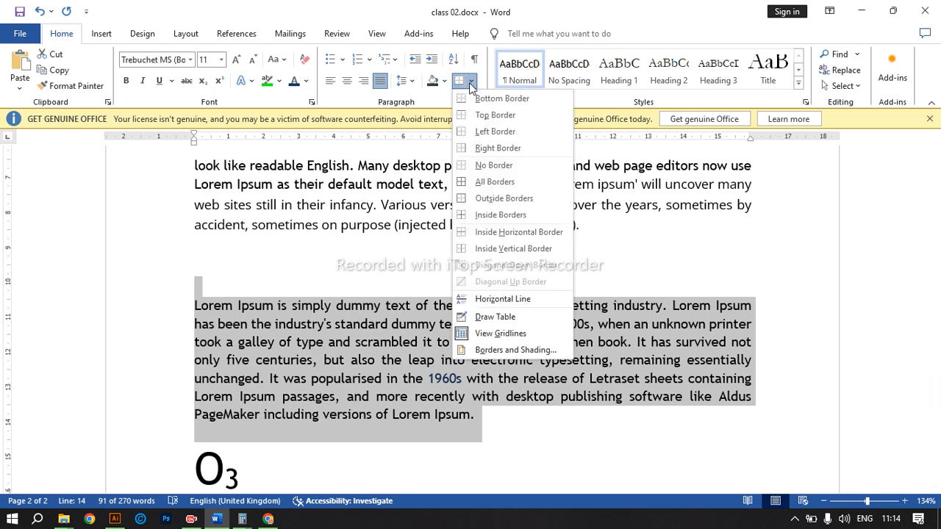
{"action": "left_click", "coordinate": [484, 102]}
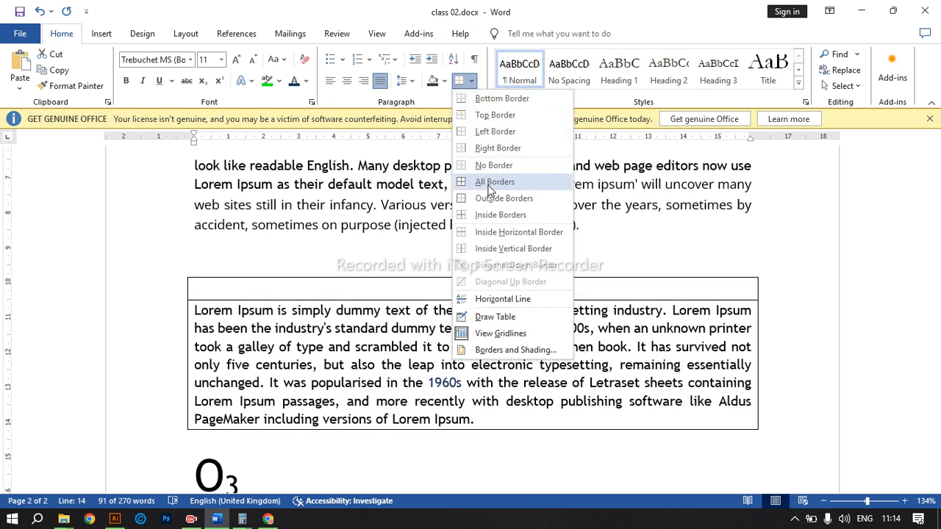
{"action": "left_click", "coordinate": [502, 200]}
{"action": "left_click", "coordinate": [478, 390]}
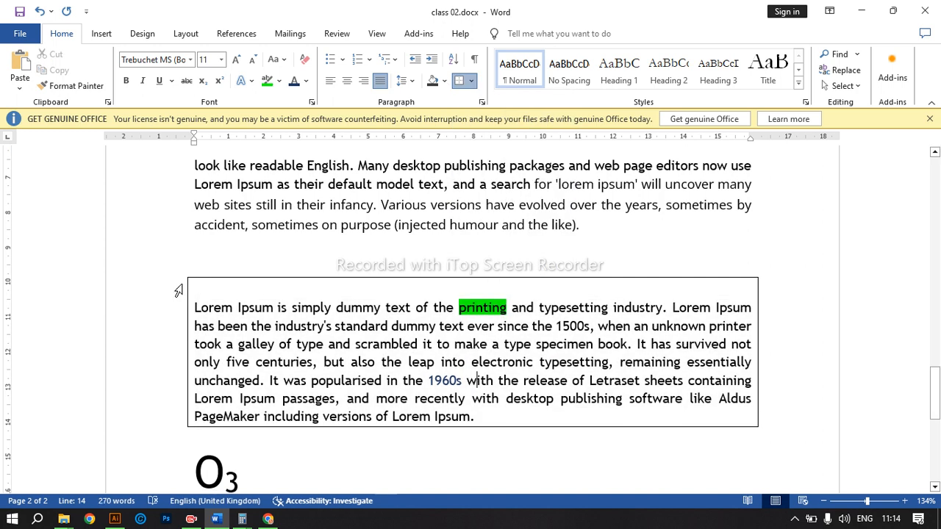
Delete the two blank lines directly above the "Lorem Ipsum is simply dummy text" paragraph so the border encloses only its text
{"action": "left_click", "coordinate": [203, 291]}
{"action": "key", "text": "BackSpace"}
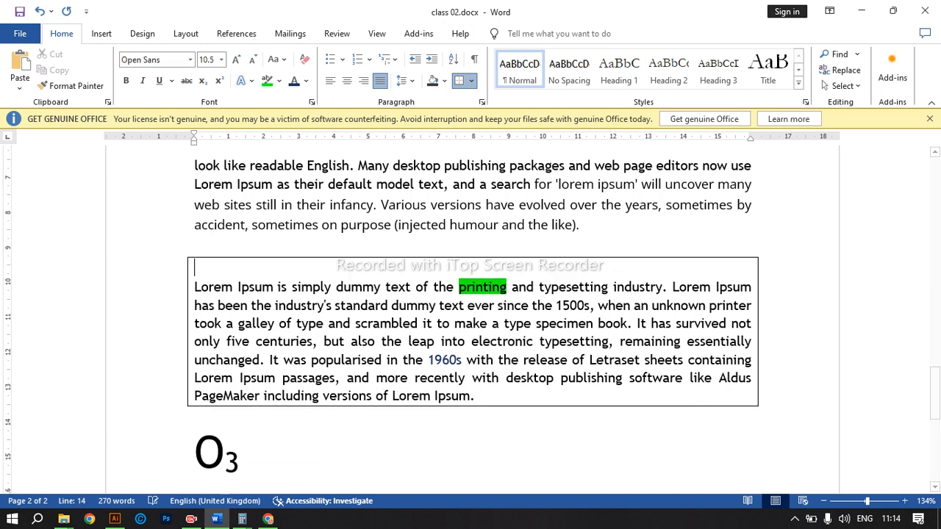
{"action": "left_click", "coordinate": [194, 286]}
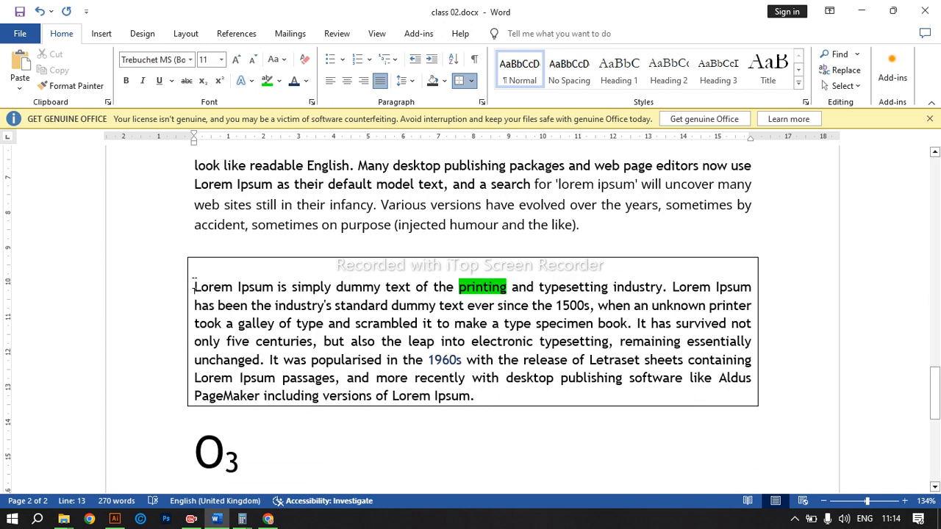
{"action": "key", "text": "BackSpace"}
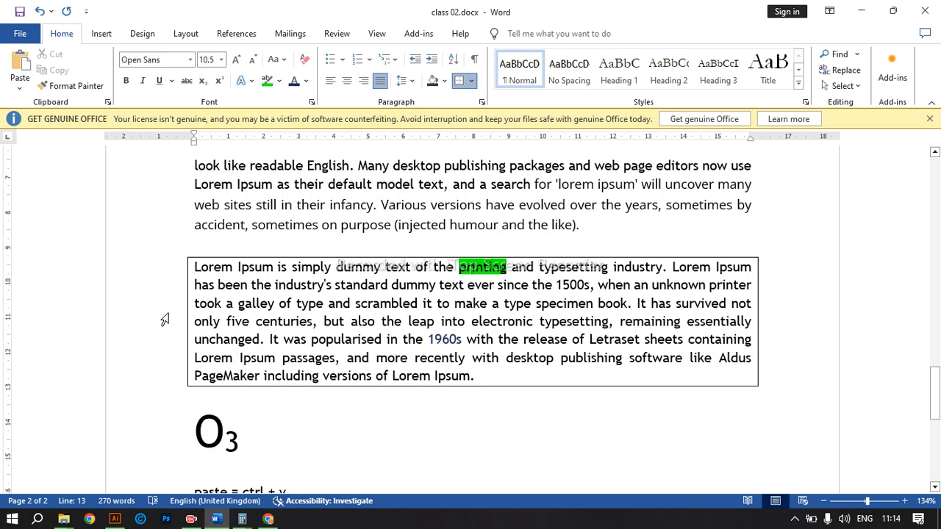
Apply the 3-D border setting to the boxed "Lorem Ipsum is simply dummy text" paragraph
{"action": "left_click", "coordinate": [472, 81]}
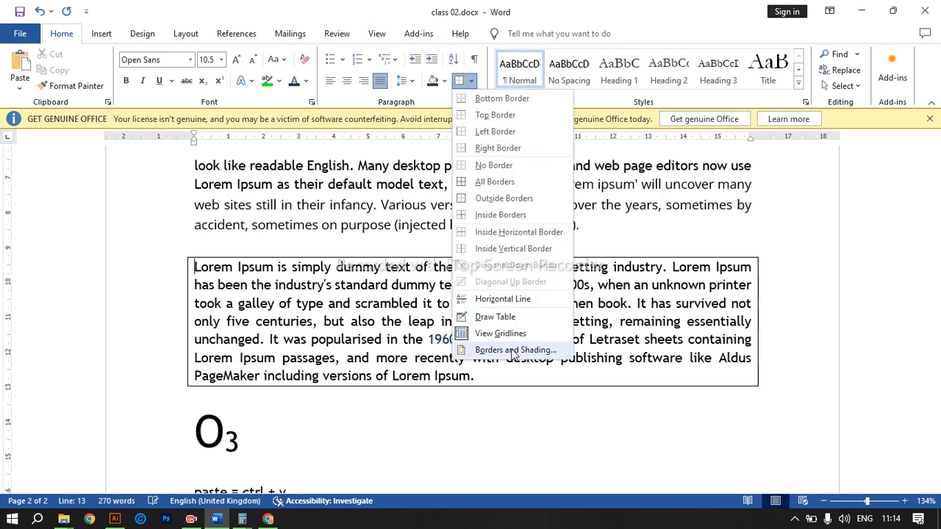
{"action": "left_click", "coordinate": [515, 351]}
{"action": "left_click", "coordinate": [312, 271]}
{"action": "left_click", "coordinate": [311, 237]}
{"action": "left_click", "coordinate": [311, 206]}
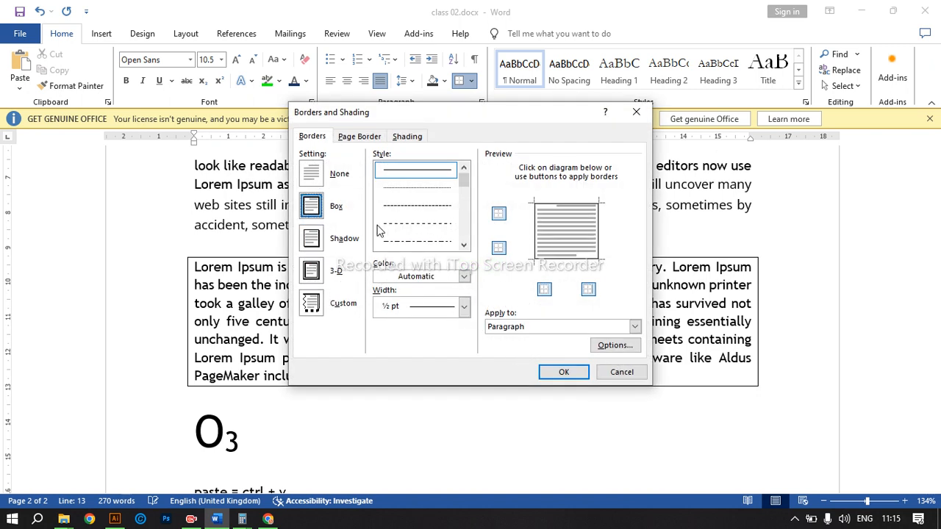
{"action": "left_click", "coordinate": [312, 271]}
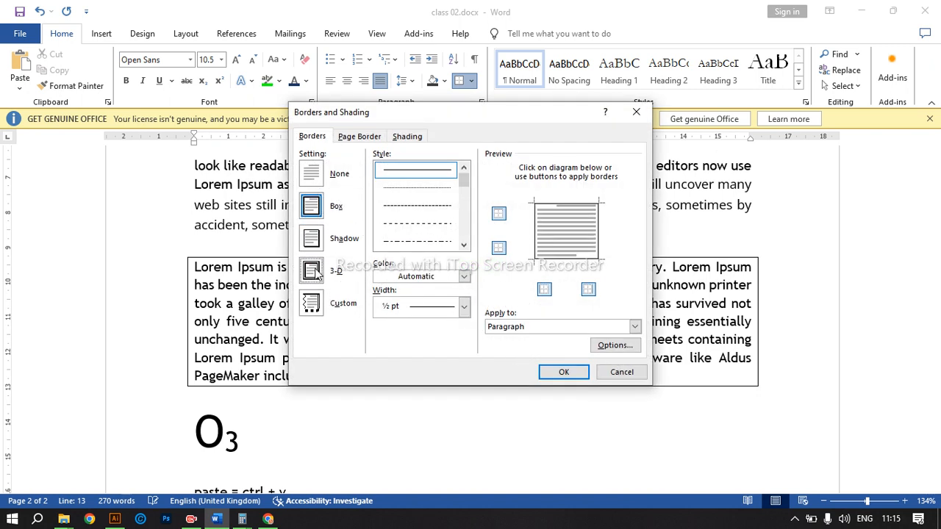
{"action": "left_click", "coordinate": [311, 237]}
{"action": "left_click", "coordinate": [314, 277]}
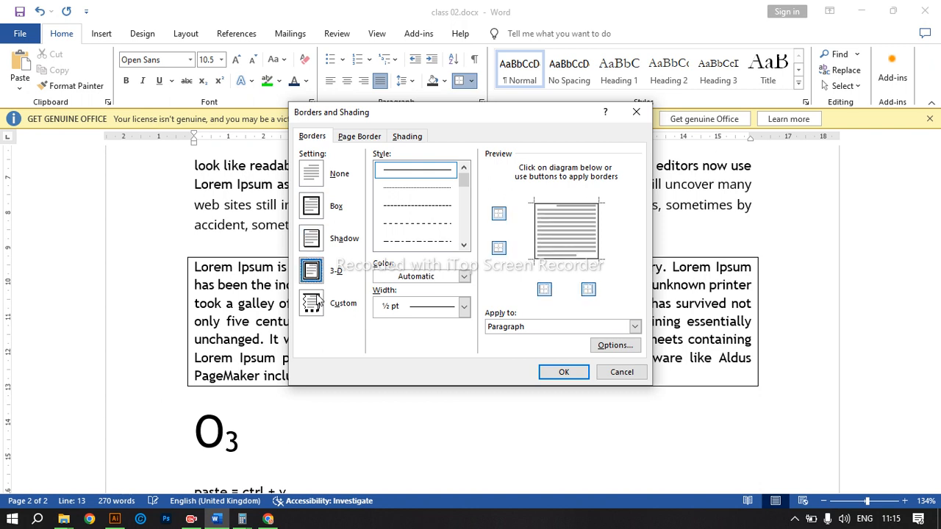
{"action": "left_click", "coordinate": [311, 238]}
{"action": "left_click", "coordinate": [312, 270]}
{"action": "left_click", "coordinate": [560, 371]}
Set the border colour of the "Lorem Ipsum is simply dummy text" paragraph to yellow
{"action": "left_click_drag", "start_coordinate": [397, 396], "coordinate": [172, 267]}
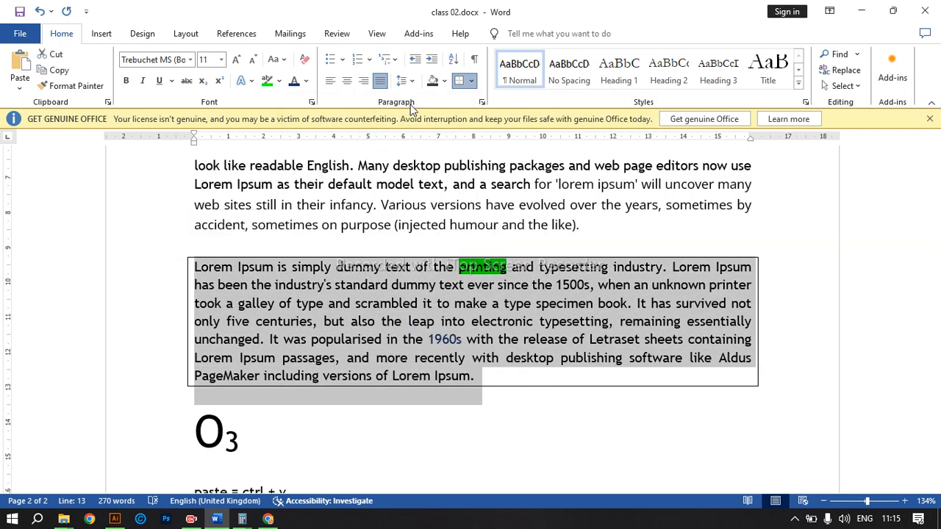
{"action": "left_click", "coordinate": [471, 81]}
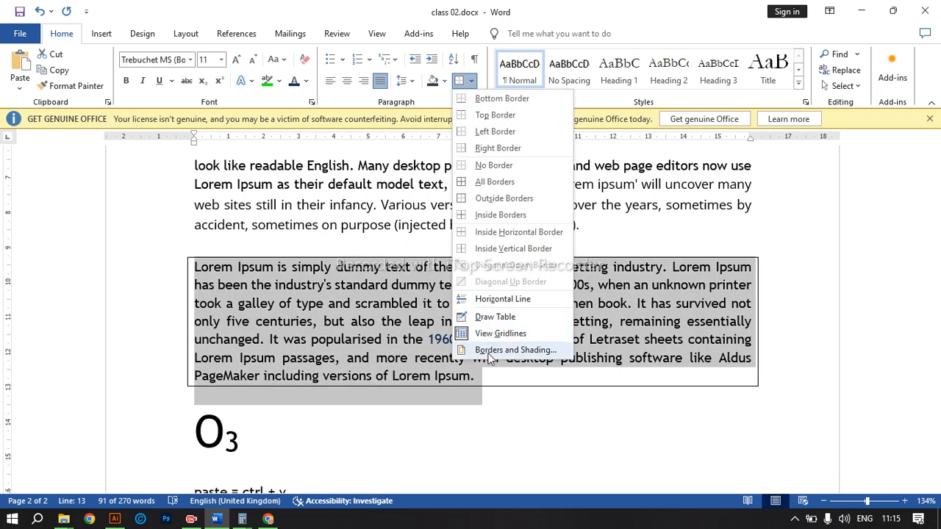
{"action": "left_click", "coordinate": [515, 350]}
{"action": "left_click", "coordinate": [349, 273]}
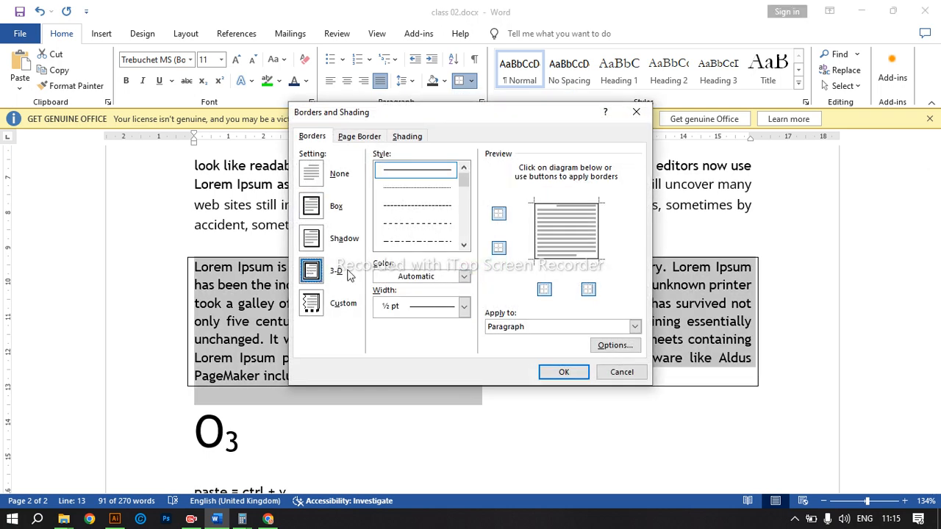
{"action": "left_click", "coordinate": [463, 279]}
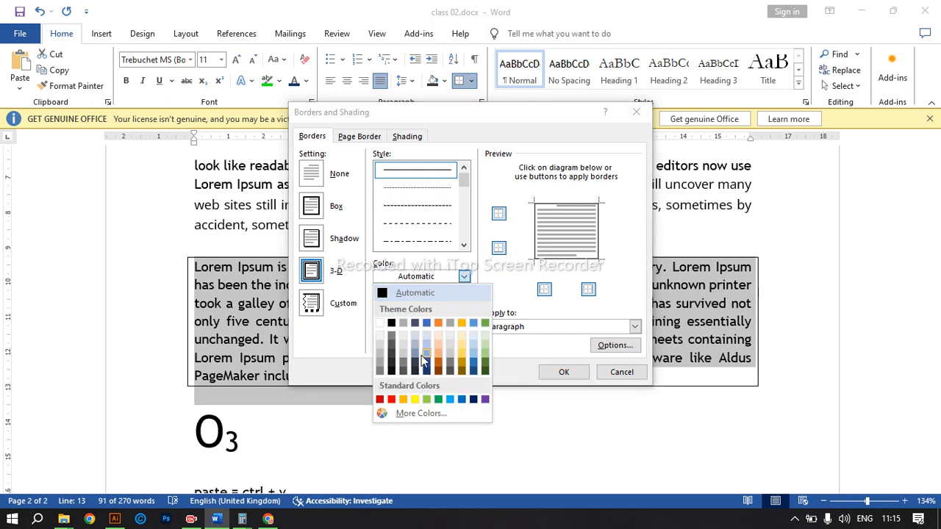
{"action": "left_click", "coordinate": [416, 400]}
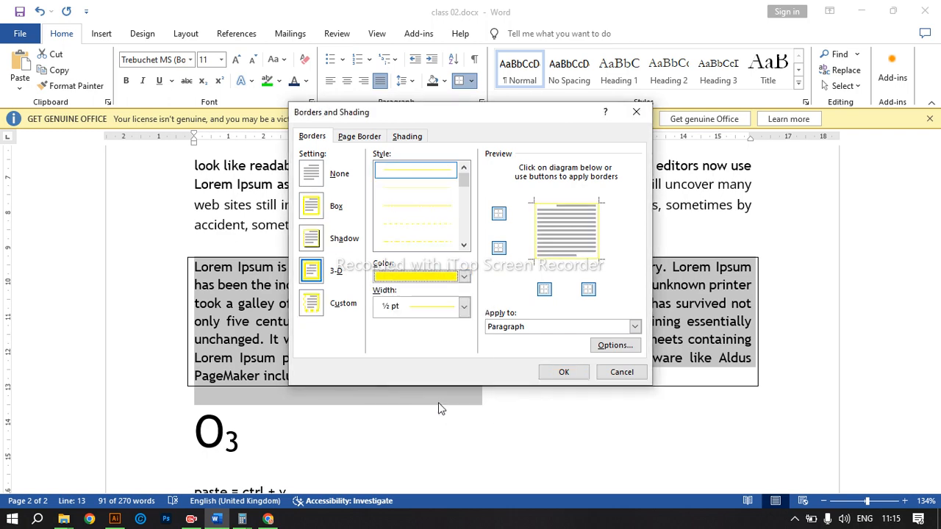
{"action": "left_click", "coordinate": [570, 376]}
{"action": "left_click", "coordinate": [532, 436]}
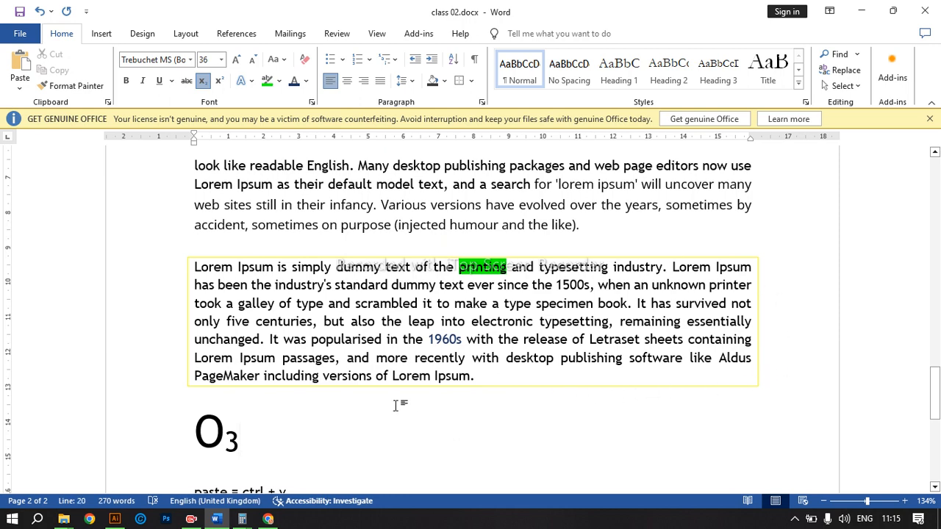
Increase the left indent of the yellow-bordered Lorem Ipsum paragraph by five levels
{"action": "scroll", "coordinate": [403, 366], "scroll_direction": "up", "scroll_amount": 2}
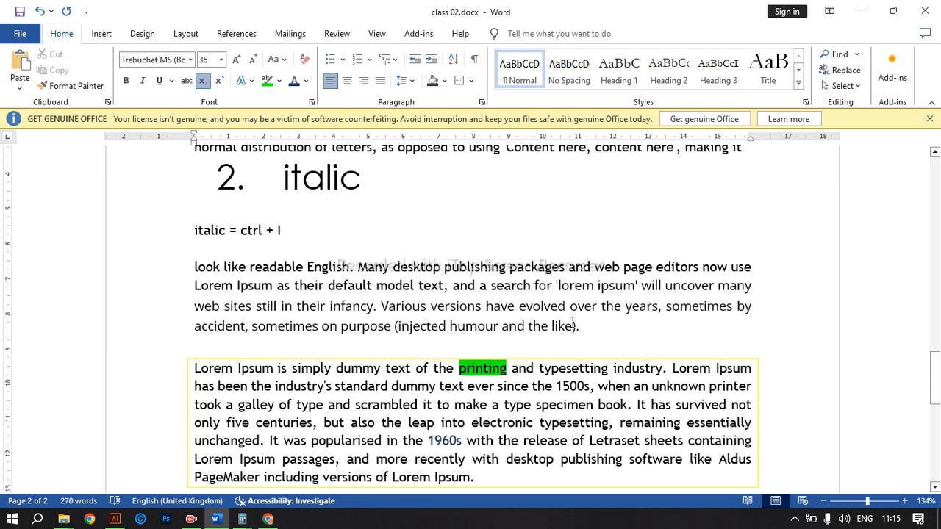
{"action": "triple_click", "coordinate": [223, 266]}
{"action": "scroll", "coordinate": [637, 379], "scroll_direction": "down", "scroll_amount": 2}
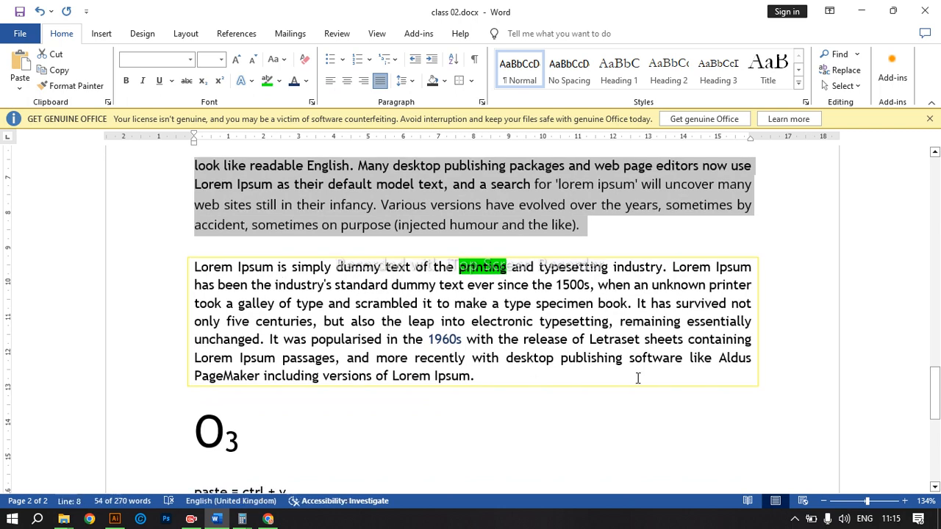
{"action": "left_click", "coordinate": [641, 377]}
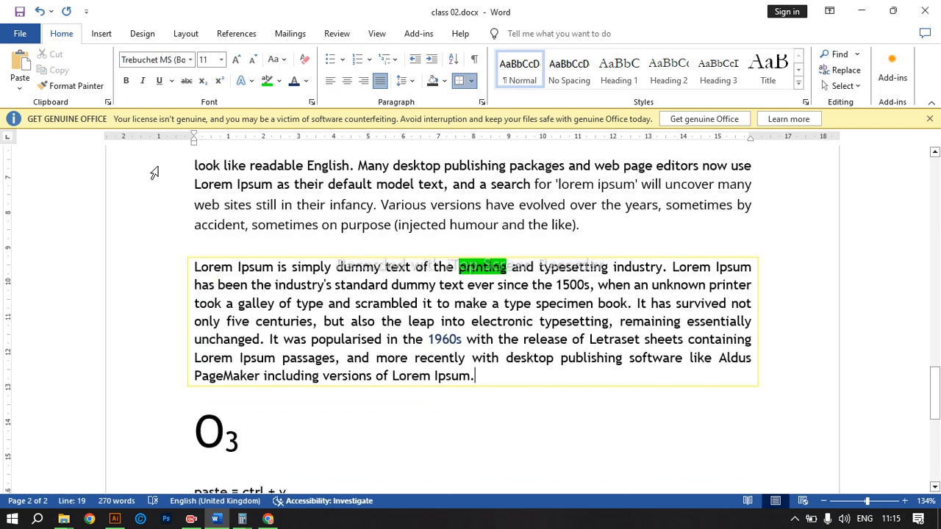
{"action": "left_click", "coordinate": [432, 60]}
{"action": "left_click", "coordinate": [431, 59]}
{"action": "left_click", "coordinate": [432, 59]}
{"action": "left_click", "coordinate": [432, 60]}
{"action": "left_click", "coordinate": [432, 59]}
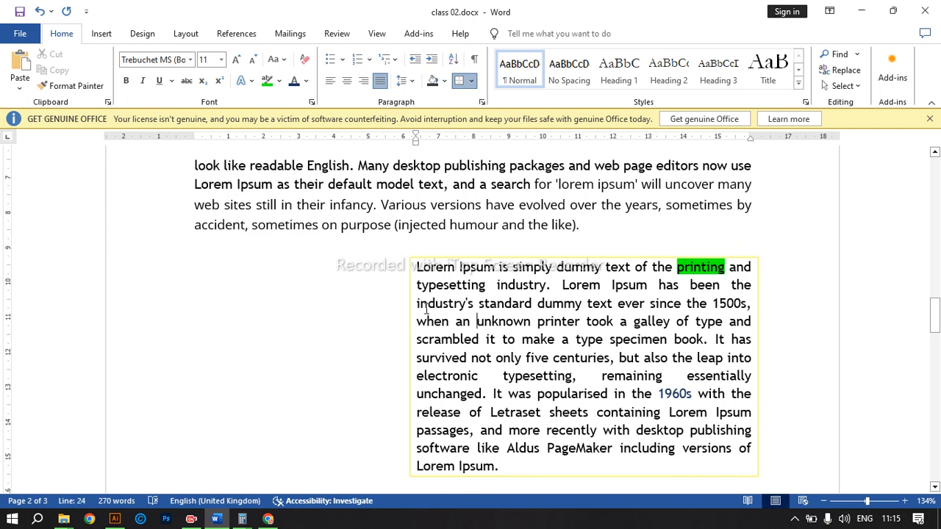
Add outside borders to the lines from the large "O3" through "superscript = ctrl + shift + (+)"
{"action": "scroll", "coordinate": [427, 309], "scroll_direction": "down", "scroll_amount": 3}
{"action": "left_click_drag", "start_coordinate": [498, 365], "coordinate": [418, 165]}
{"action": "left_click", "coordinate": [280, 267]}
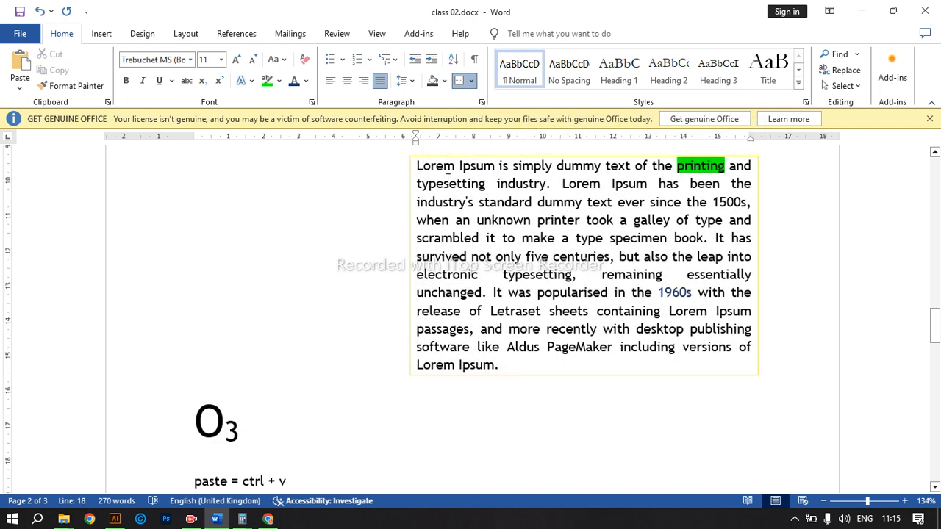
{"action": "scroll", "coordinate": [402, 300], "scroll_direction": "down", "scroll_amount": 6}
{"action": "left_click_drag", "start_coordinate": [194, 194], "coordinate": [431, 336]}
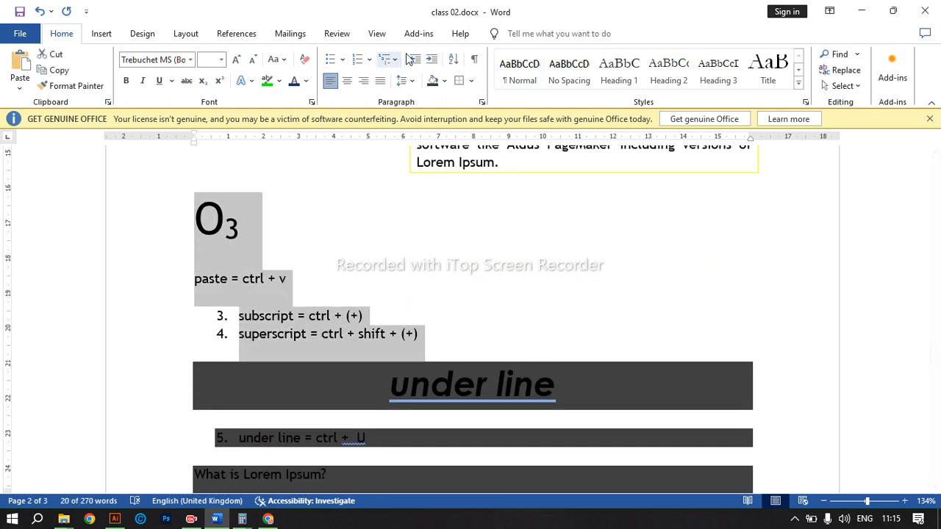
{"action": "left_click", "coordinate": [472, 81]}
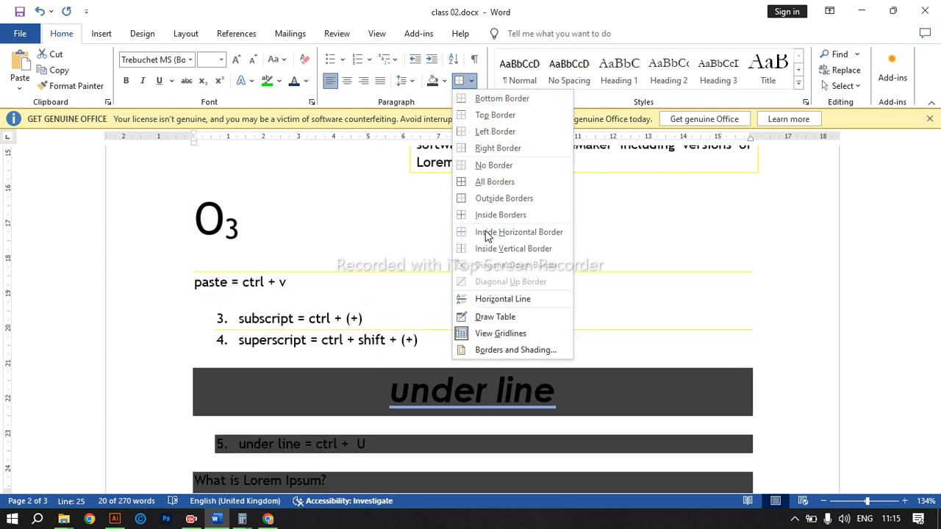
{"action": "left_click", "coordinate": [505, 197]}
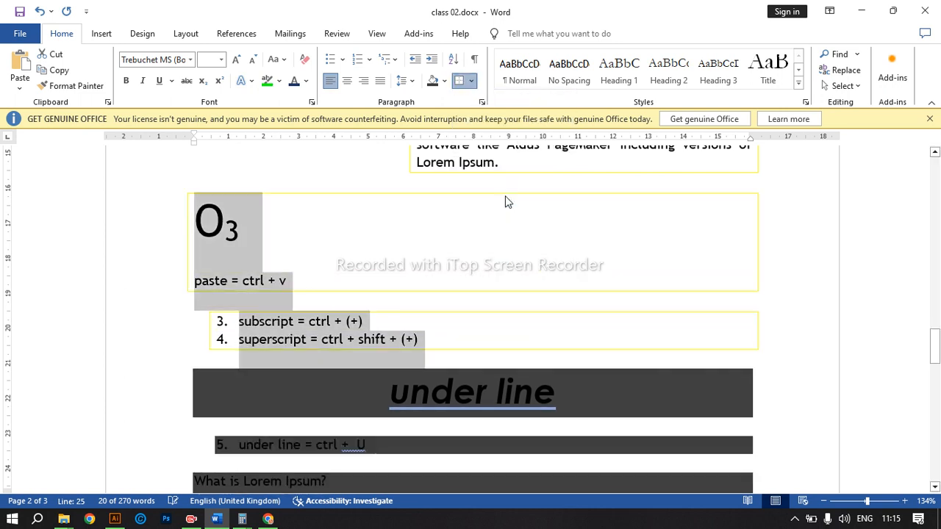
Apply the Heading 4 style to the "subscript = ctrl + (+)" line after trying other styles
{"action": "left_click", "coordinate": [357, 313]}
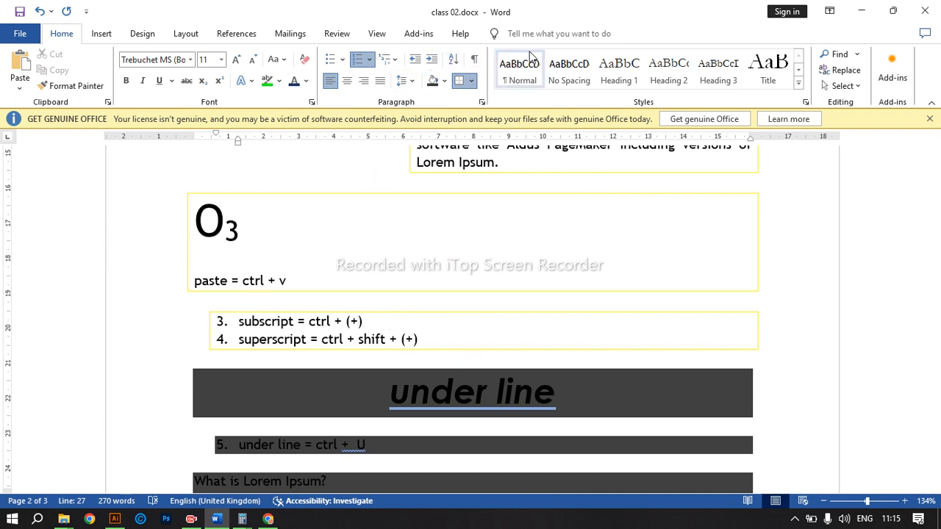
{"action": "left_click", "coordinate": [510, 65]}
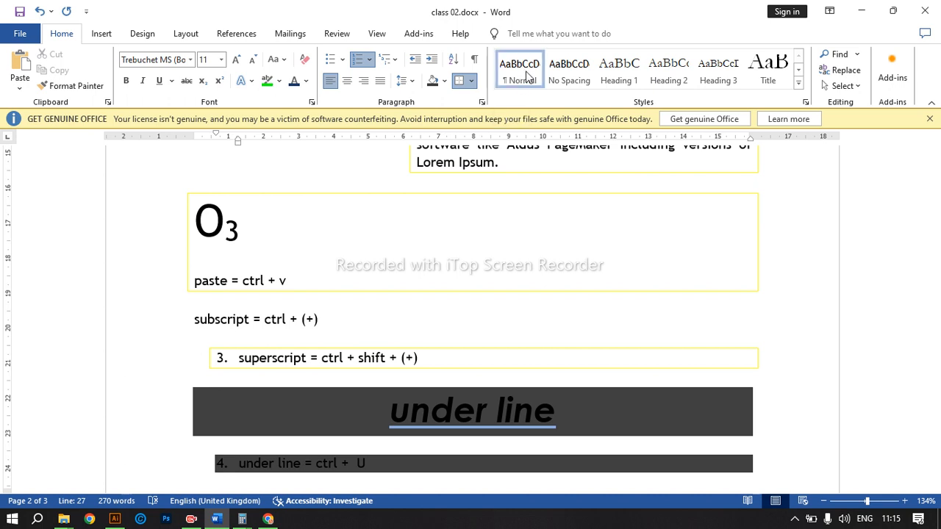
{"action": "left_click", "coordinate": [718, 69]}
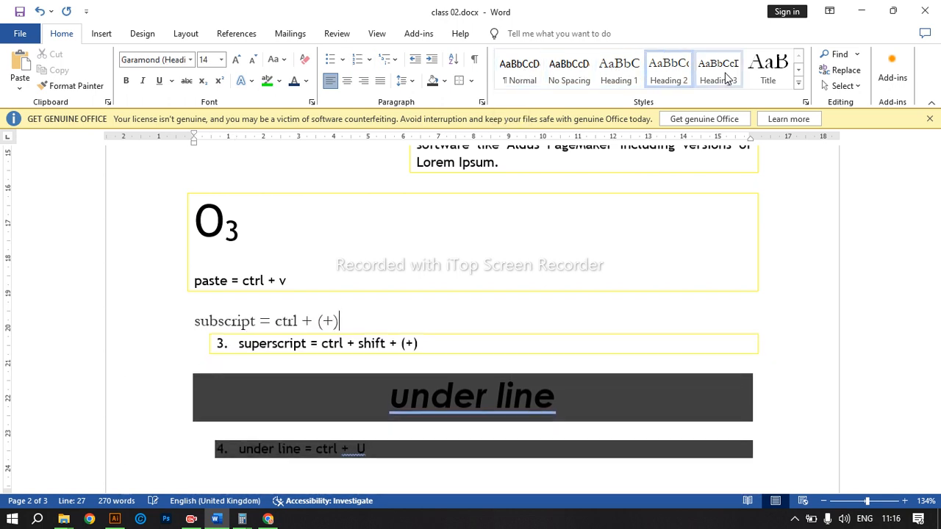
{"action": "left_click", "coordinate": [769, 78]}
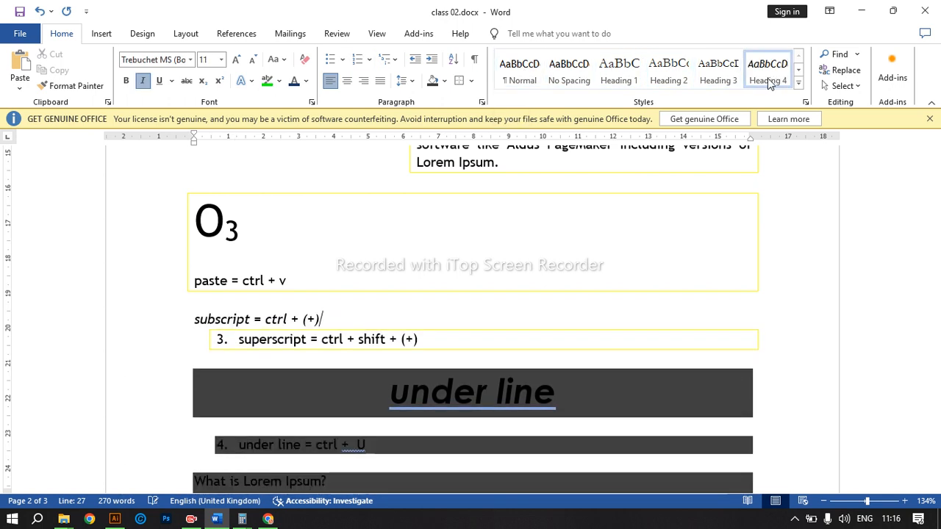
{"action": "left_click", "coordinate": [170, 64]}
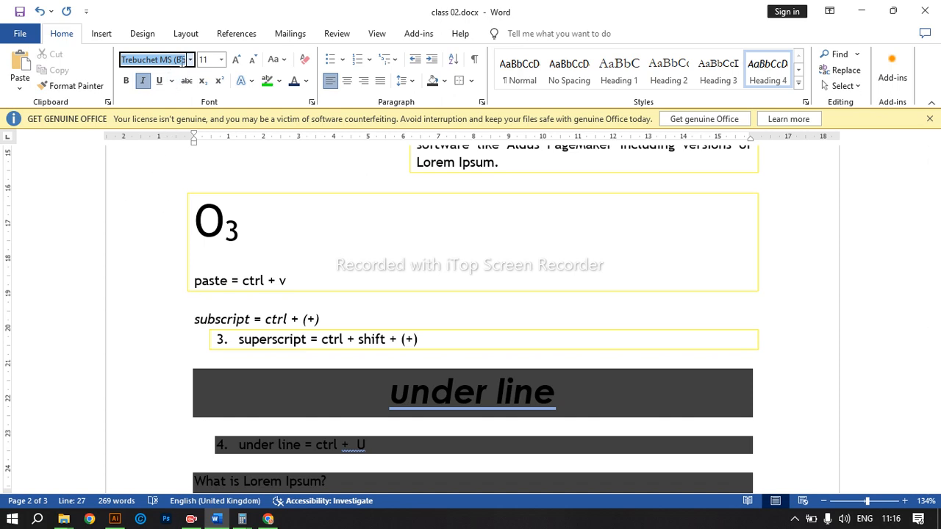
{"action": "left_click", "coordinate": [182, 61]}
{"action": "scroll", "coordinate": [179, 265], "scroll_direction": "down", "scroll_amount": 2}
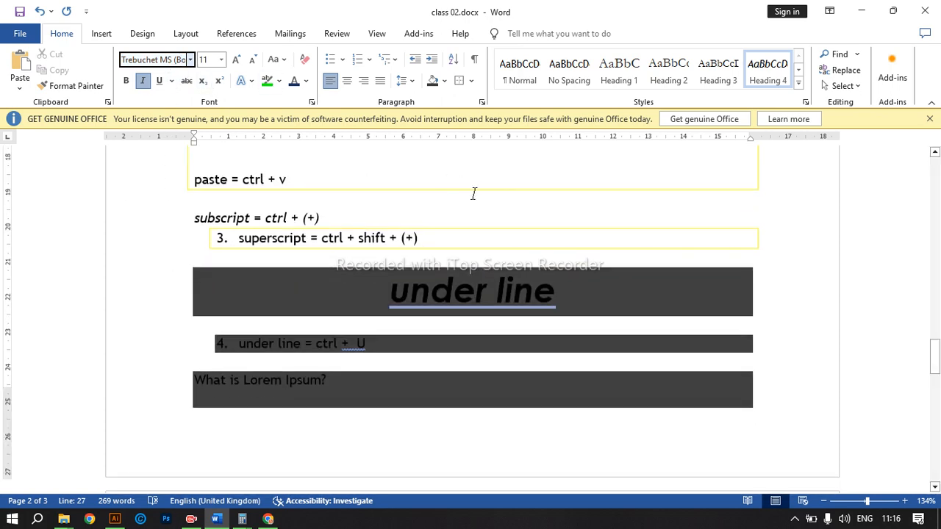
Search the document for the word "five"
{"action": "scroll", "coordinate": [539, 211], "scroll_direction": "up", "scroll_amount": 6}
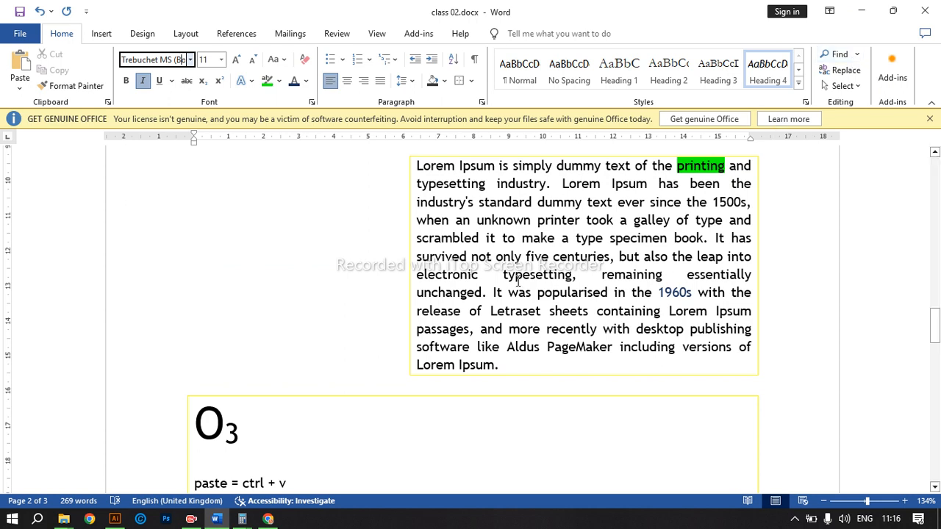
{"action": "left_click_drag", "start_coordinate": [509, 292], "coordinate": [531, 292]}
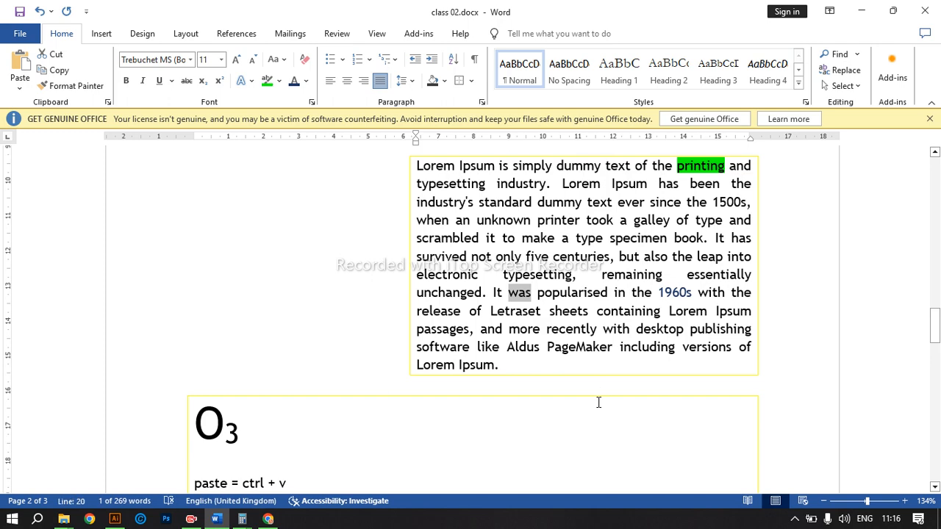
{"action": "key", "text": "ctrl+f"}
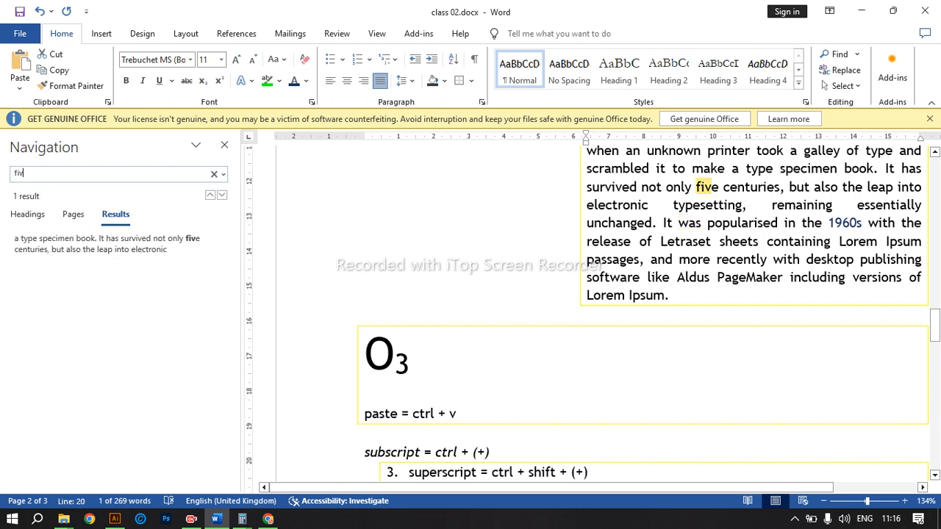
{"action": "key", "text": "Return"}
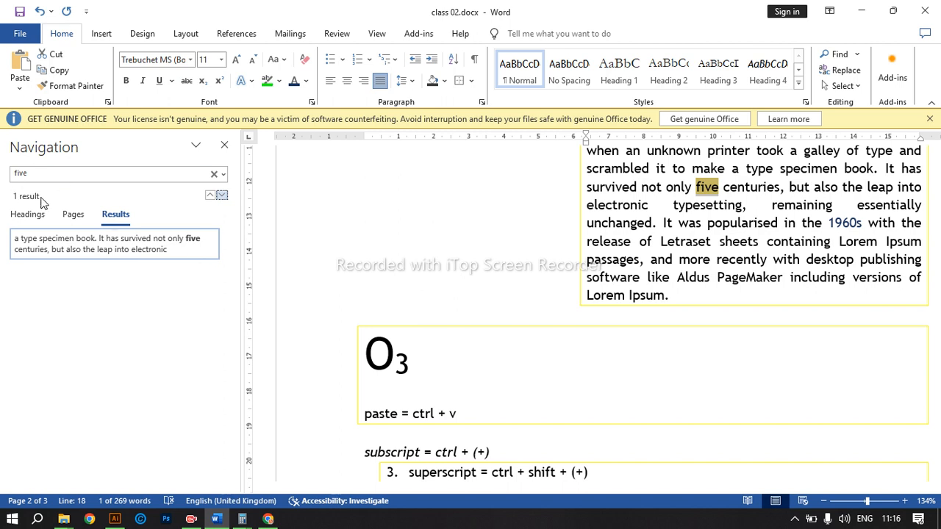
Insert "five" after the "d" of "do" in the "Why do we use it?" line and add "fived" at its end
{"action": "scroll", "coordinate": [399, 360], "scroll_direction": "down", "scroll_amount": 15}
{"action": "left_click", "coordinate": [400, 359]}
{"action": "type", "text": "ive o we use it?"}
{"action": "left_click", "coordinate": [523, 405]}
{"action": "type", "text": "fived"}
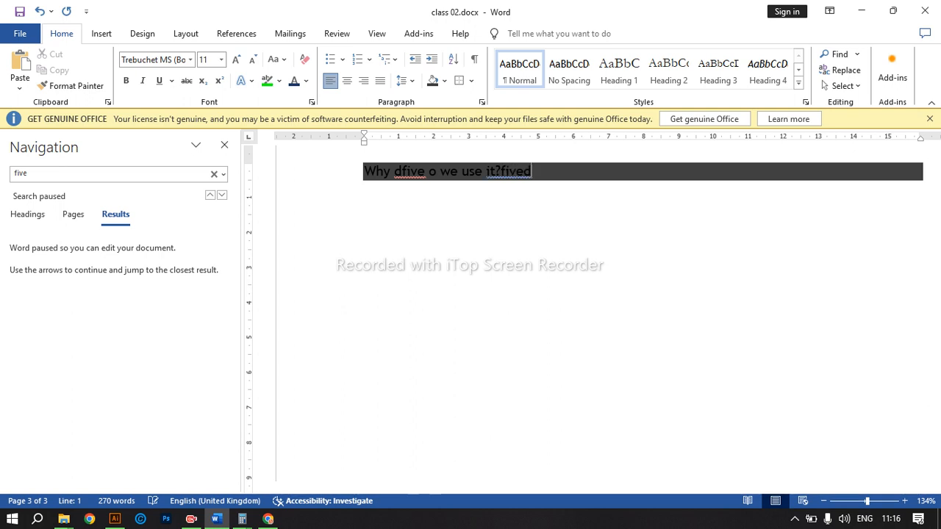
Below the "Why" line on the last page, add a line with "\", a run of blank lines, and a line reading "Five"
{"action": "key", "text": "Return"}
{"action": "key", "text": "Return"}
{"action": "type", "text": "\\"}
{"action": "key", "text": "Return"}
{"action": "key", "text": "Return"}
{"action": "key", "text": "Return"}
{"action": "key", "text": "Return"}
{"action": "key", "text": "Return"}
{"action": "key", "text": "Return"}
{"action": "key", "text": "Return"}
{"action": "key", "text": "Return"}
{"action": "key", "text": "Return"}
{"action": "key", "text": "Return"}
{"action": "key", "text": "Return"}
{"action": "key", "text": "Return"}
{"action": "key", "text": "Return"}
{"action": "key", "text": "Return"}
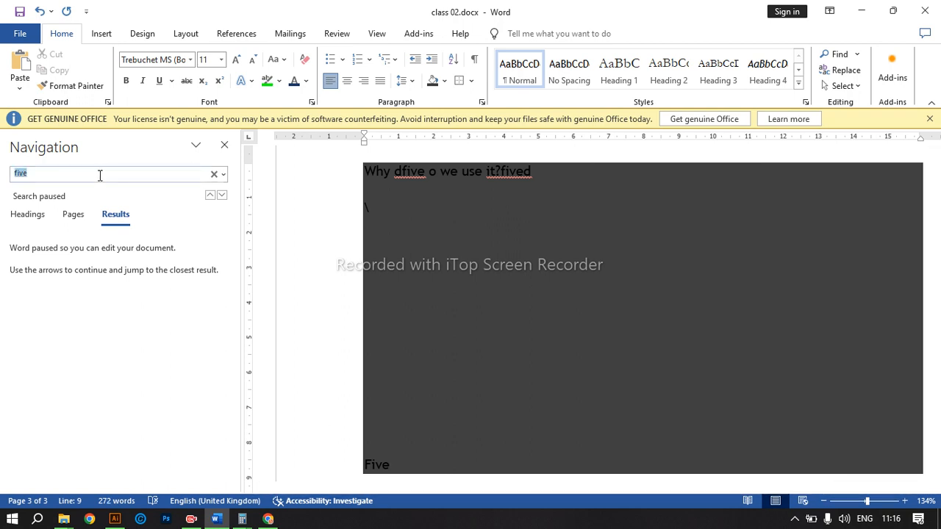
Repeat the search for "five" and return to the paragraph containing the first match
{"action": "key", "text": "Return"}
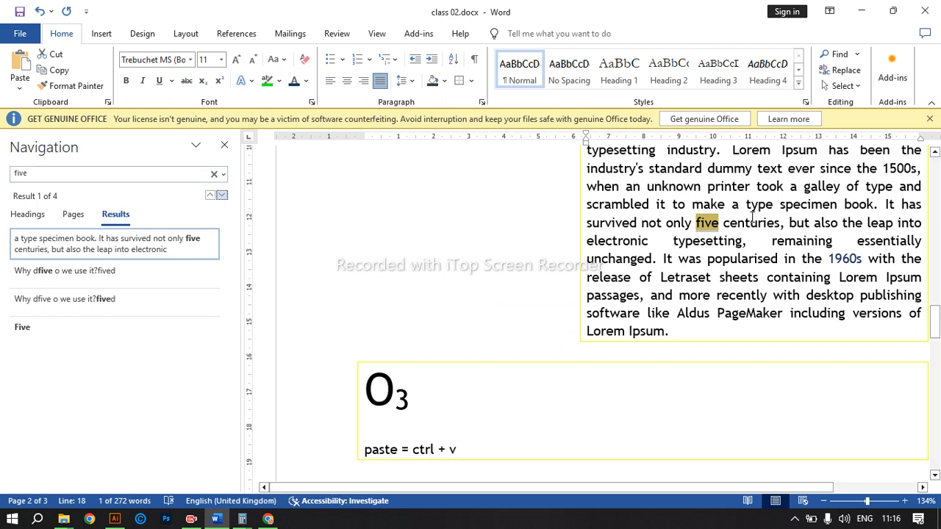
{"action": "left_click", "coordinate": [630, 205]}
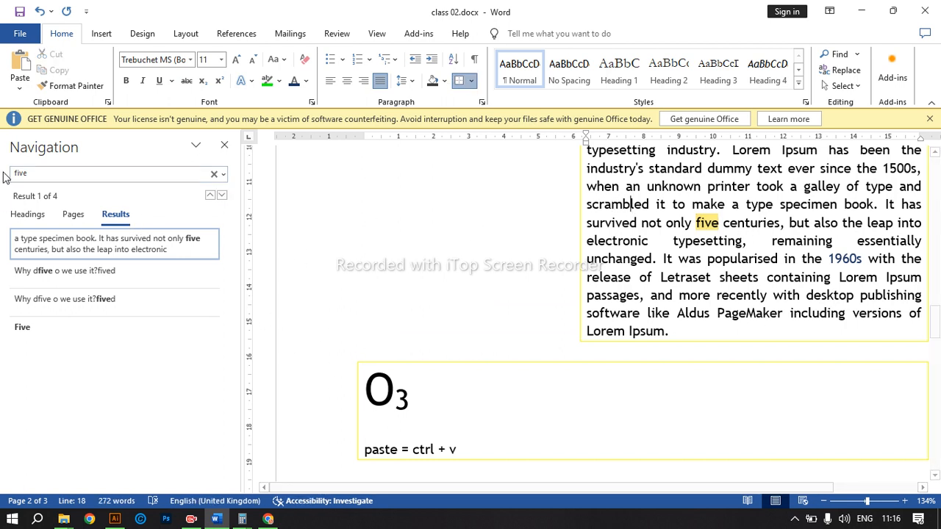
Switch the Navigation pane from the search results to the page thumbnails
{"action": "left_click", "coordinate": [192, 144]}
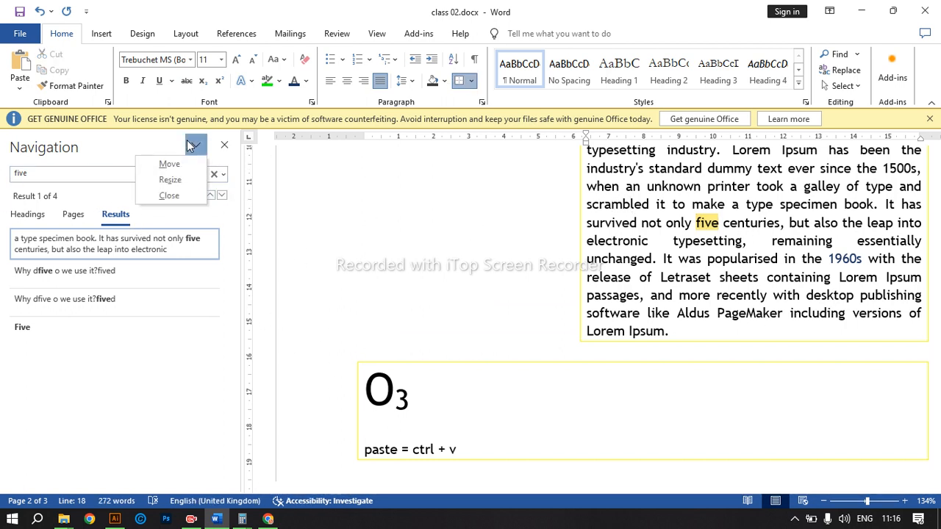
{"action": "left_click", "coordinate": [195, 144]}
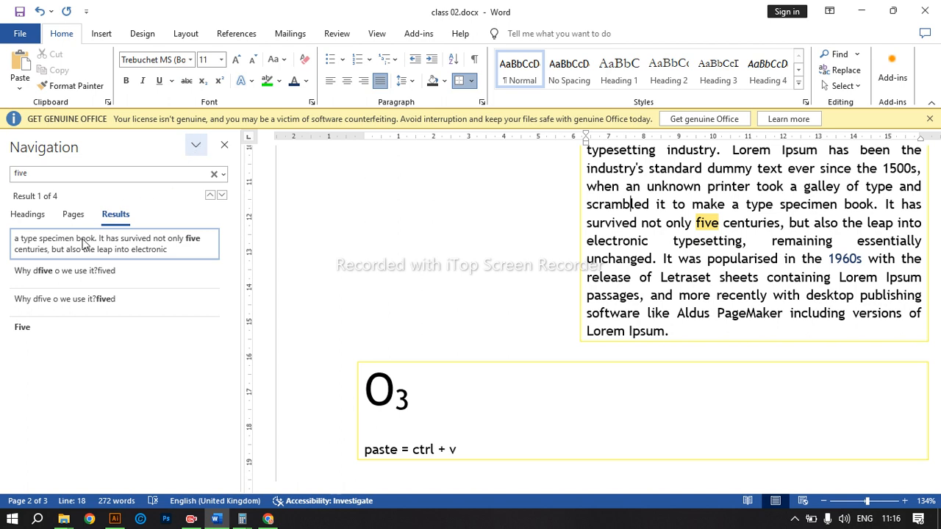
{"action": "left_click", "coordinate": [72, 217]}
{"action": "left_click", "coordinate": [53, 217]}
{"action": "left_click", "coordinate": [70, 217]}
{"action": "left_click", "coordinate": [198, 146]}
{"action": "left_click", "coordinate": [198, 146]}
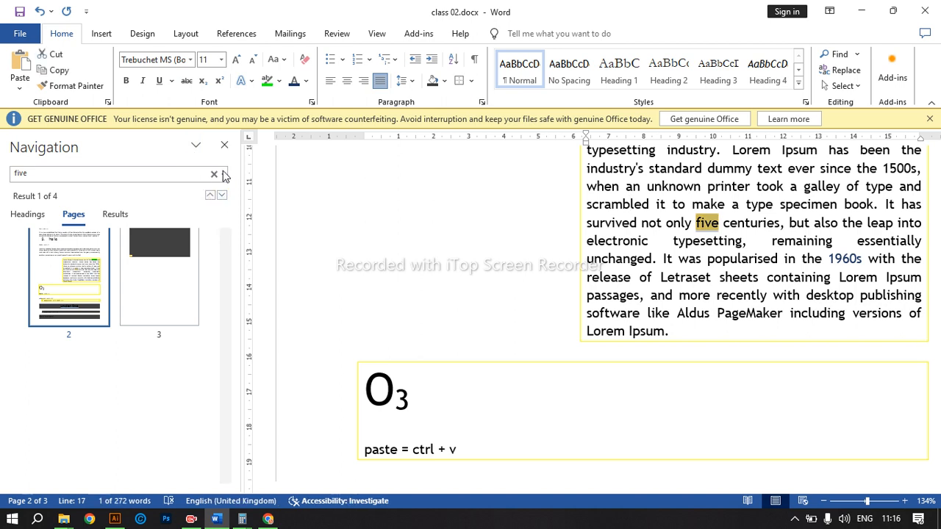
Search the document for tables, go to page 2 and close the Navigation pane
{"action": "left_click", "coordinate": [222, 174]}
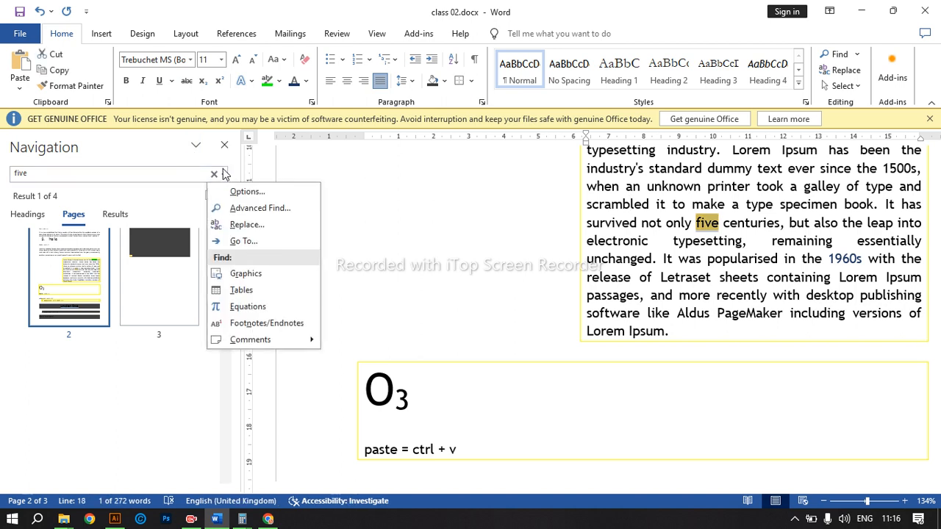
{"action": "left_click", "coordinate": [243, 291]}
{"action": "left_click", "coordinate": [195, 306]}
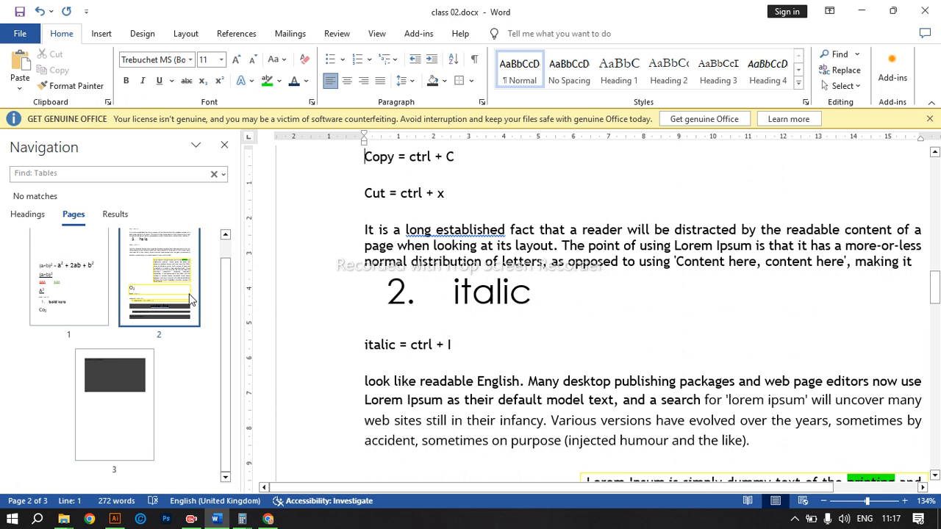
{"action": "scroll", "coordinate": [462, 233], "scroll_direction": "up", "scroll_amount": 4}
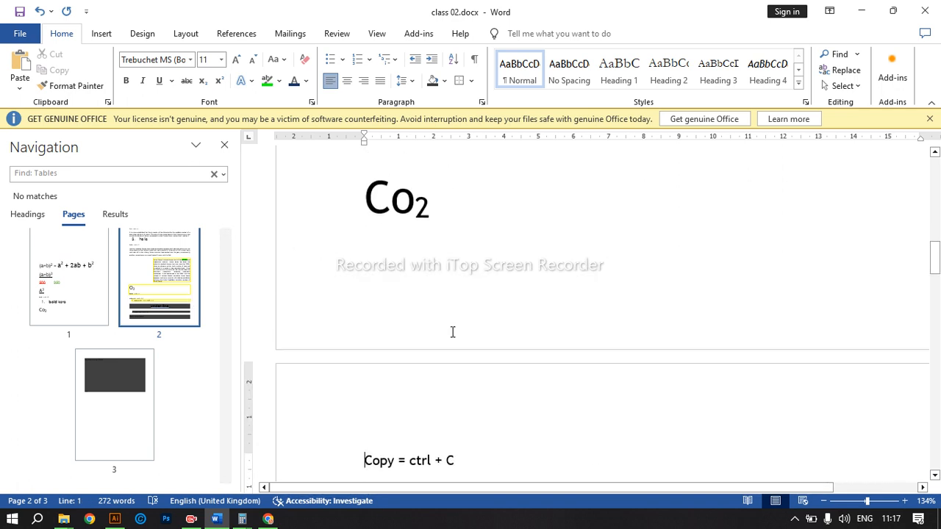
{"action": "left_click", "coordinate": [224, 145]}
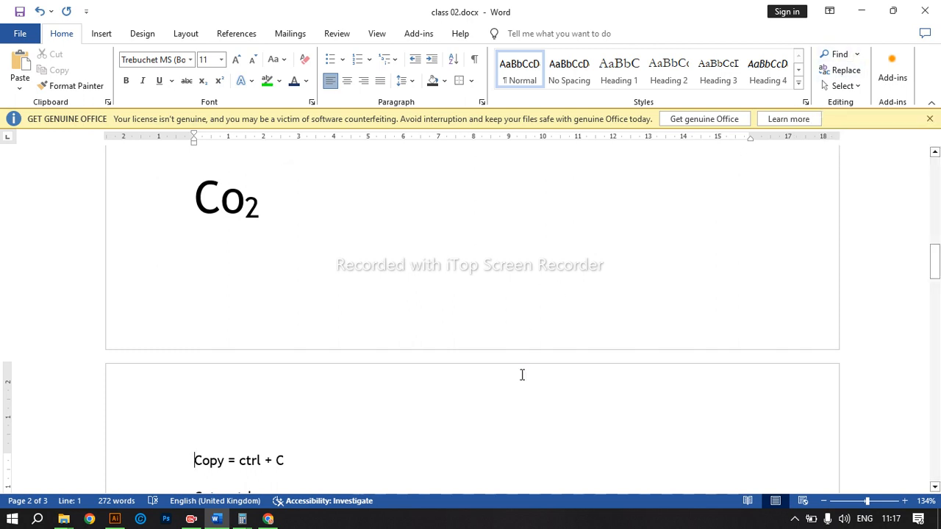
Replace the first "five" with "six" in the boxed Lorem Ipsum paragraph and check the replaced word
{"action": "key", "text": "ctrl+h"}
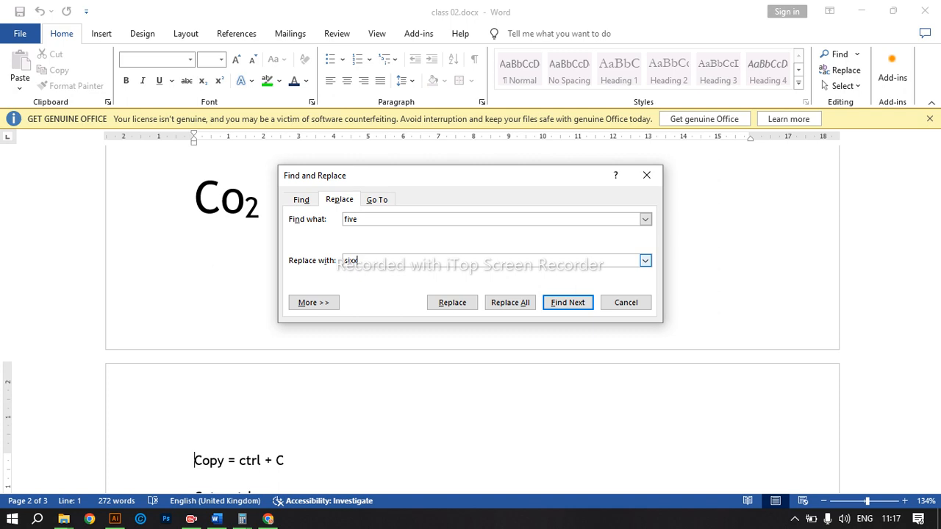
{"action": "left_click", "coordinate": [454, 302]}
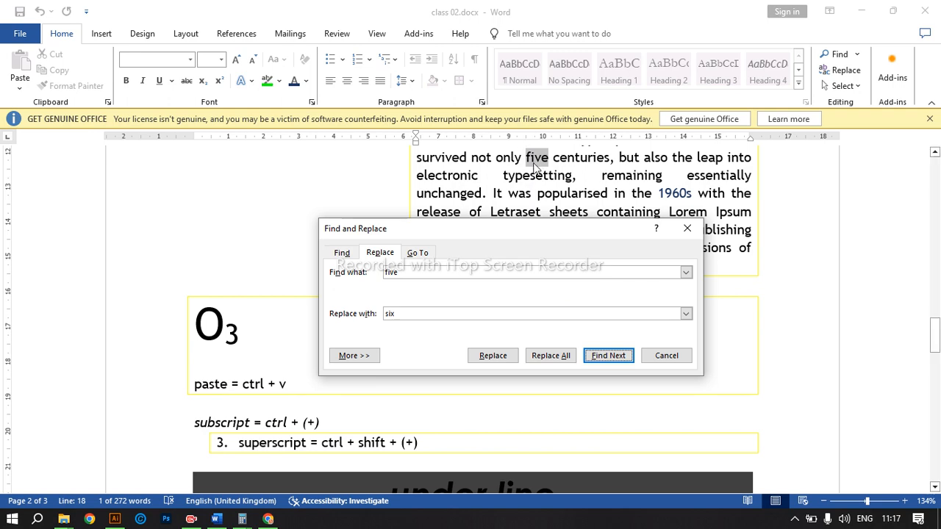
{"action": "left_click", "coordinate": [497, 357]}
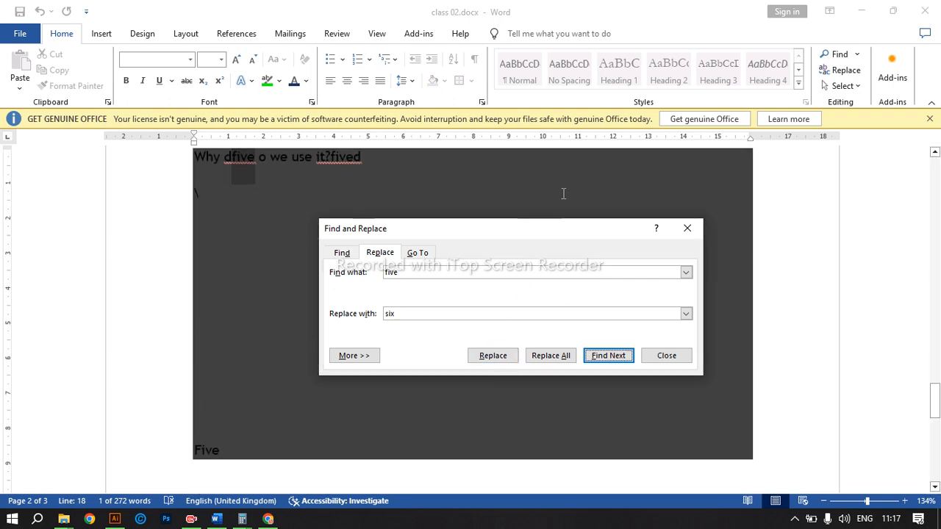
{"action": "scroll", "coordinate": [564, 193], "scroll_direction": "up", "scroll_amount": 15}
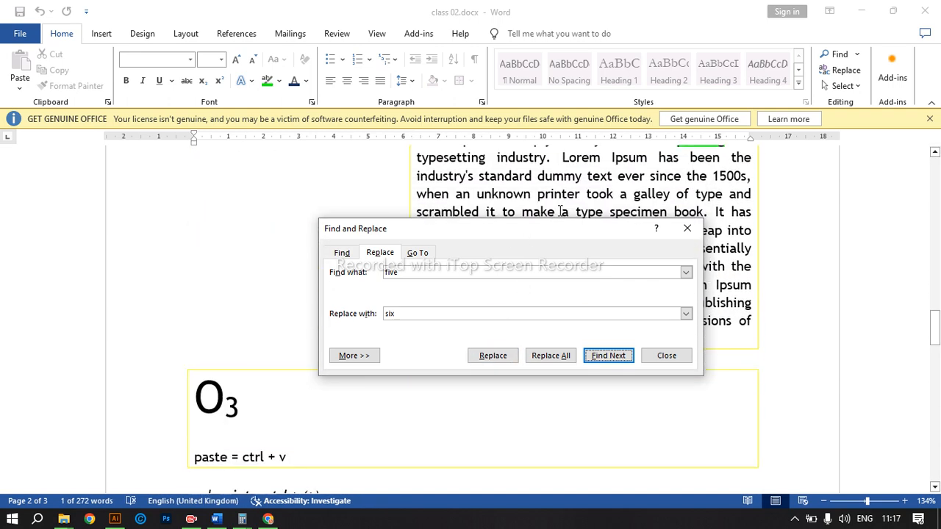
{"action": "left_click_drag", "start_coordinate": [550, 231], "coordinate": [568, 353]}
{"action": "scroll", "coordinate": [514, 250], "scroll_direction": "up", "scroll_amount": 3}
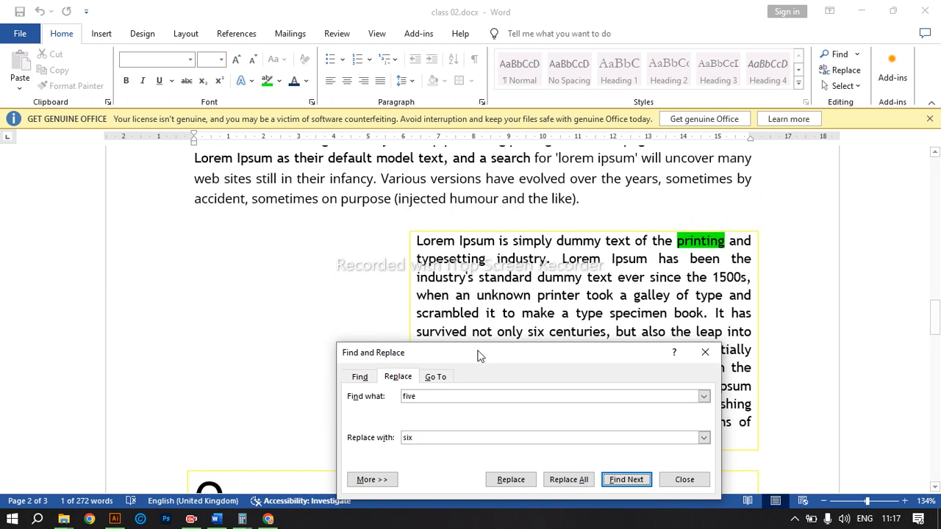
Replace all remaining occurrences of "five" with "six" and close the Find and Replace dialog
{"action": "left_click_drag", "start_coordinate": [481, 352], "coordinate": [489, 266]}
{"action": "left_click", "coordinate": [578, 395]}
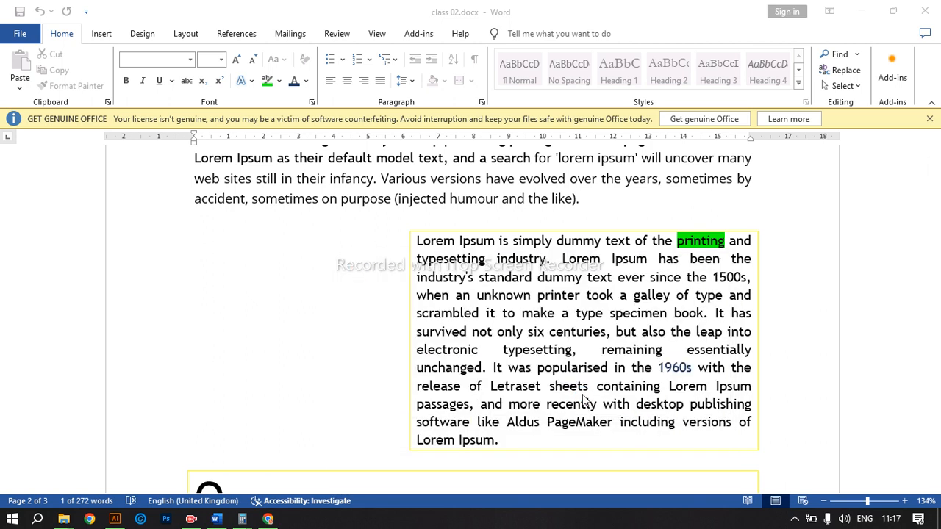
{"action": "left_click", "coordinate": [474, 300]}
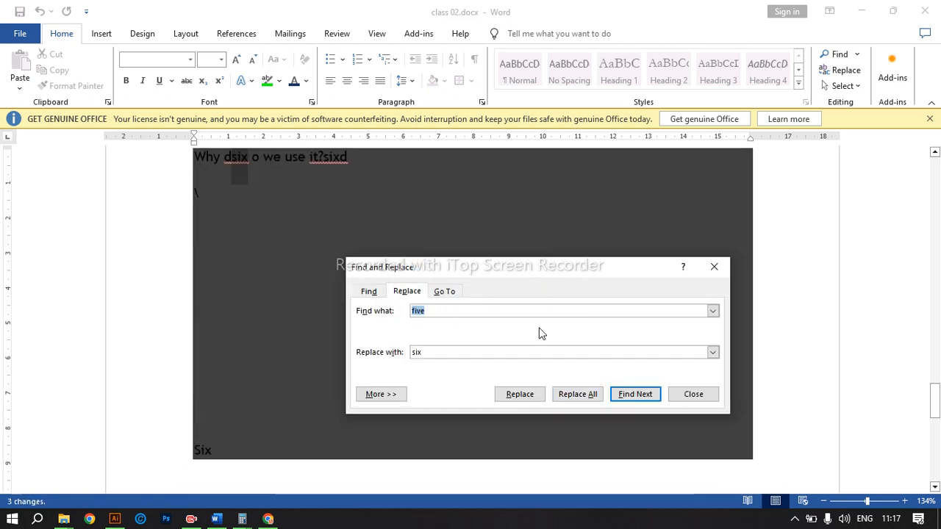
{"action": "left_click", "coordinate": [714, 268]}
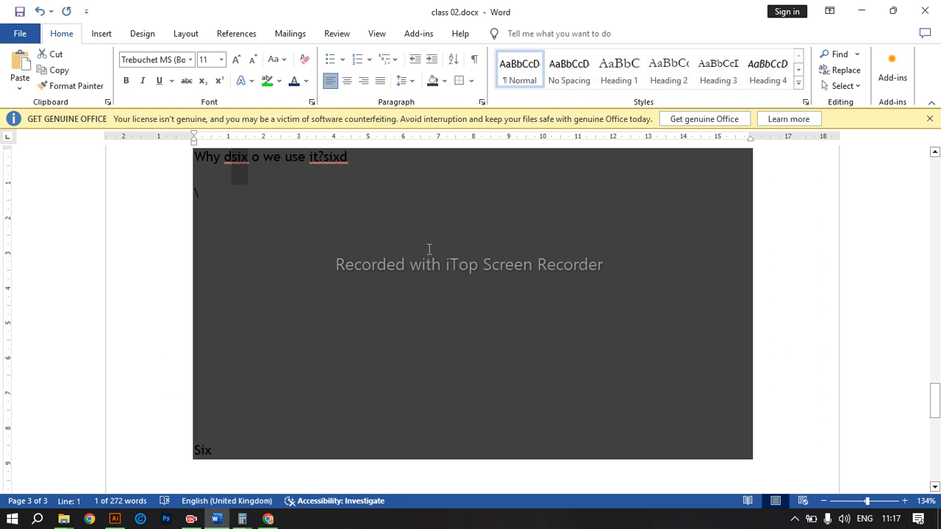
Search the document for "six" and look through the highlighted matches on pages 2 and 3
{"action": "key", "text": "ctrl+f"}
{"action": "type", "text": "s"}
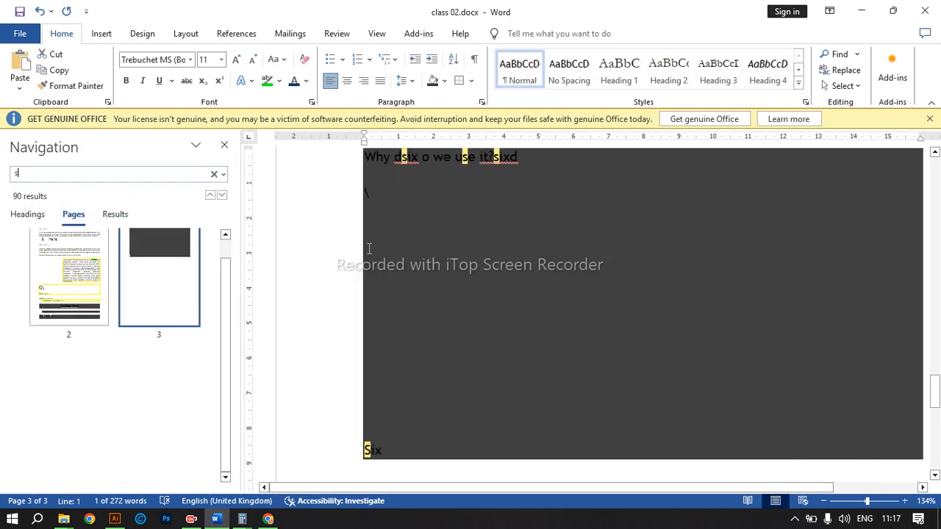
{"action": "type", "text": "ix"}
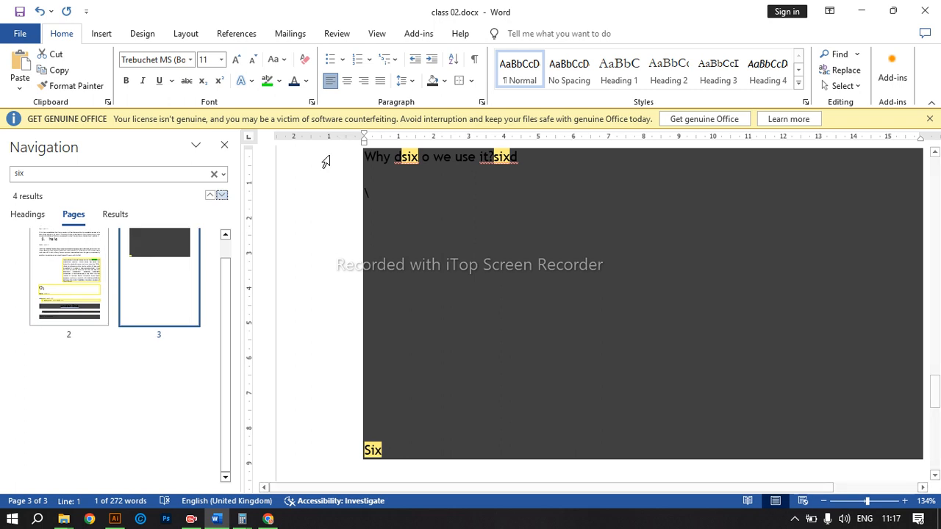
{"action": "scroll", "coordinate": [490, 235], "scroll_direction": "up", "scroll_amount": 1}
{"action": "scroll", "coordinate": [491, 235], "scroll_direction": "up", "scroll_amount": 2}
{"action": "scroll", "coordinate": [536, 309], "scroll_direction": "up", "scroll_amount": 6}
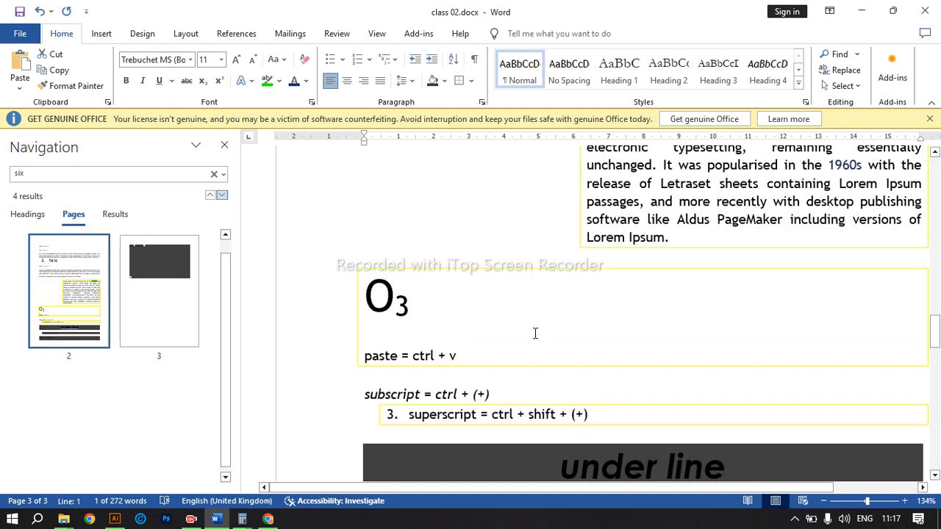
{"action": "scroll", "coordinate": [533, 331], "scroll_direction": "down", "scroll_amount": 3}
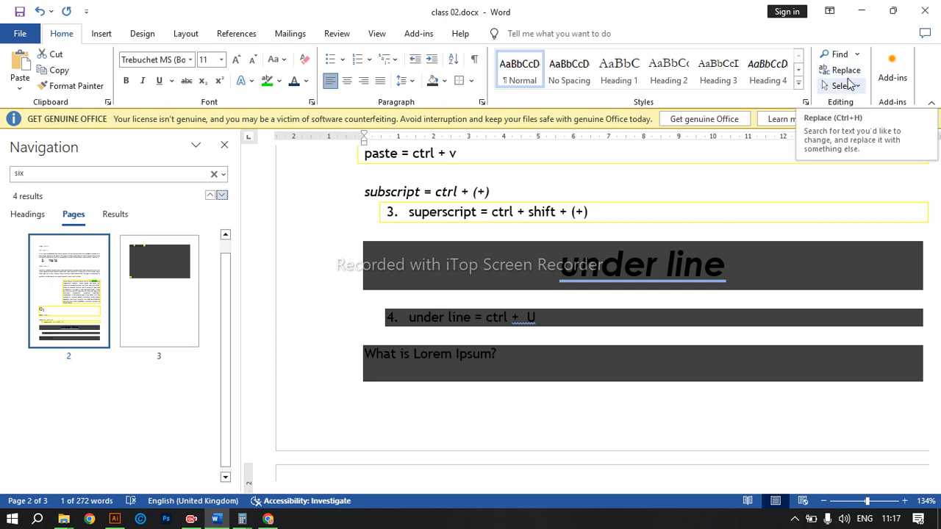
{"action": "scroll", "coordinate": [736, 184], "scroll_direction": "down", "scroll_amount": 4}
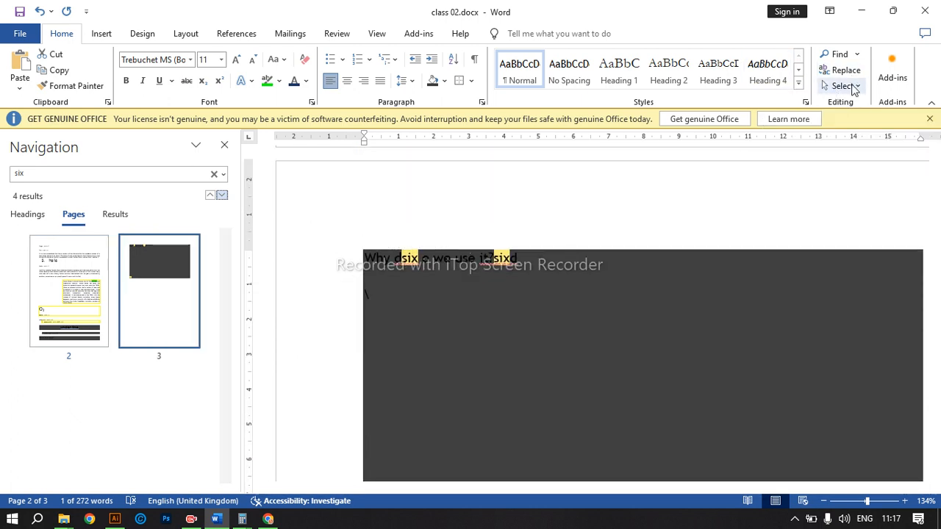
Select the entire document content and turn on object selection
{"action": "left_click", "coordinate": [847, 86]}
{"action": "left_click", "coordinate": [788, 104]}
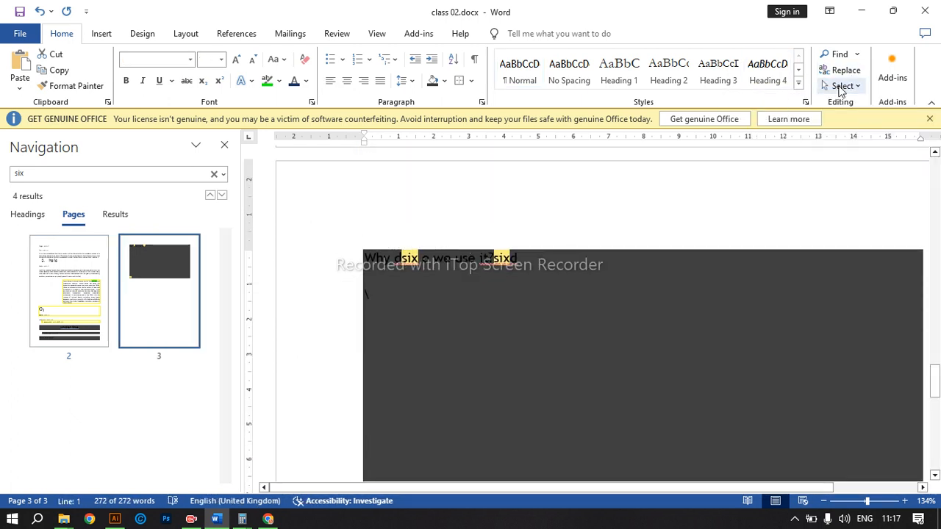
{"action": "left_click", "coordinate": [843, 86]}
{"action": "left_click", "coordinate": [758, 120]}
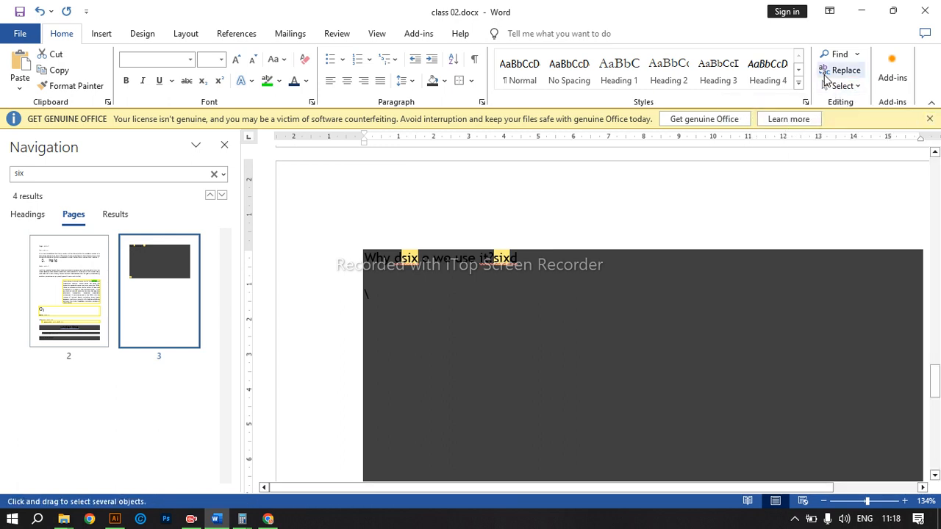
Open the Replace dialog and the Selection pane, and close both
{"action": "left_click", "coordinate": [826, 70]}
{"action": "left_click", "coordinate": [842, 87]}
{"action": "left_click", "coordinate": [842, 89]}
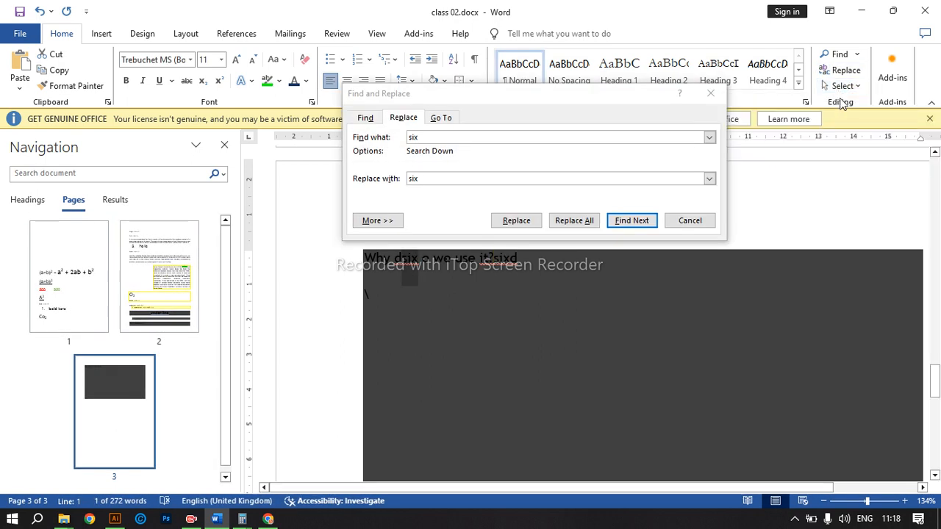
{"action": "left_click", "coordinate": [843, 86]}
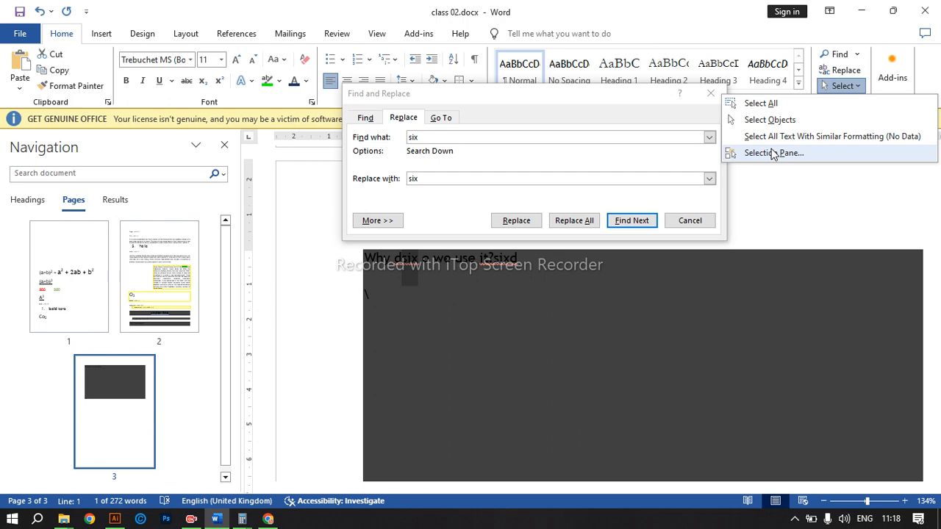
{"action": "left_click", "coordinate": [773, 153]}
{"action": "left_click", "coordinate": [710, 93]}
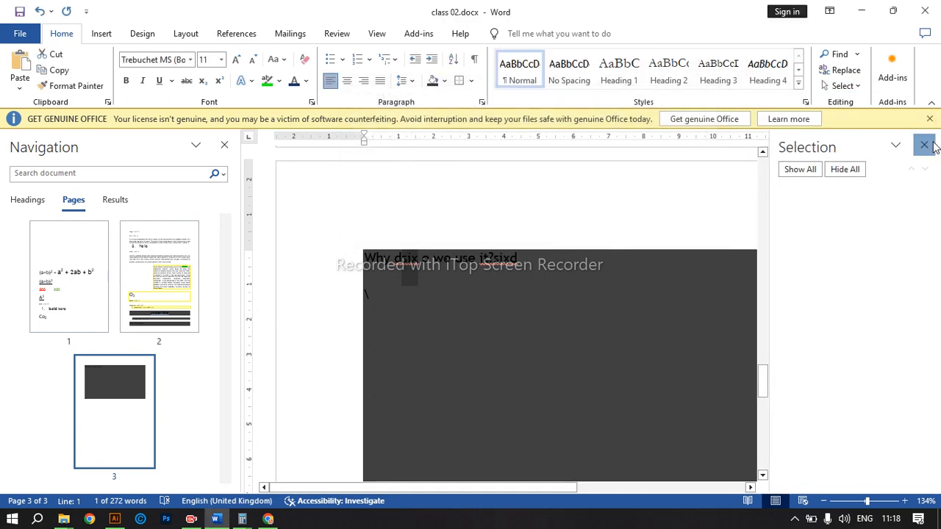
{"action": "left_click", "coordinate": [930, 145]}
Go to the start of page 2 and display the Selection pane beside the document
{"action": "scroll", "coordinate": [556, 272], "scroll_direction": "up", "scroll_amount": 15}
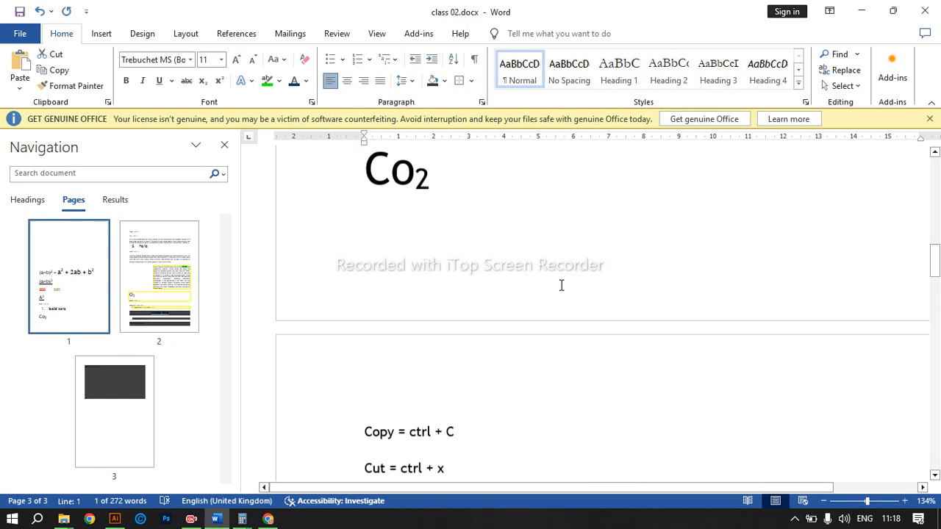
{"action": "scroll", "coordinate": [562, 286], "scroll_direction": "up", "scroll_amount": 2}
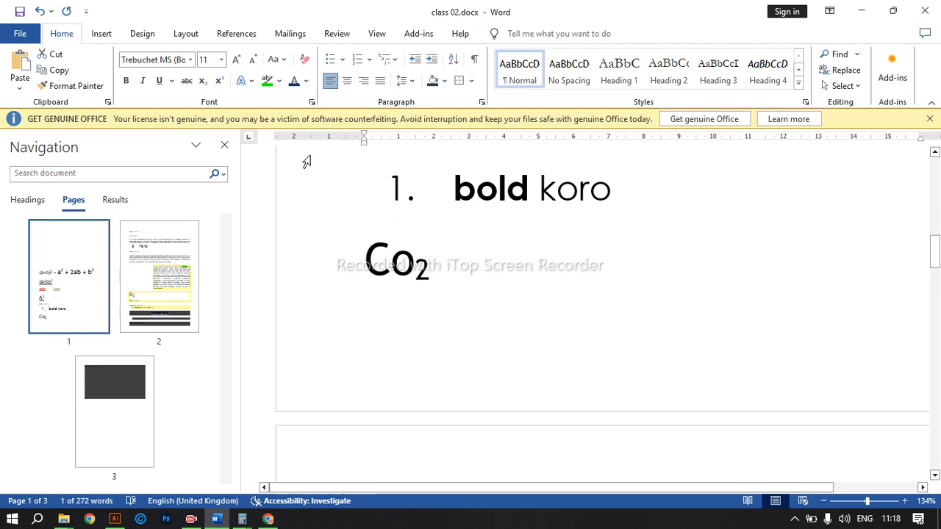
{"action": "scroll", "coordinate": [309, 162], "scroll_direction": "up", "scroll_amount": 3}
{"action": "left_click", "coordinate": [147, 263]}
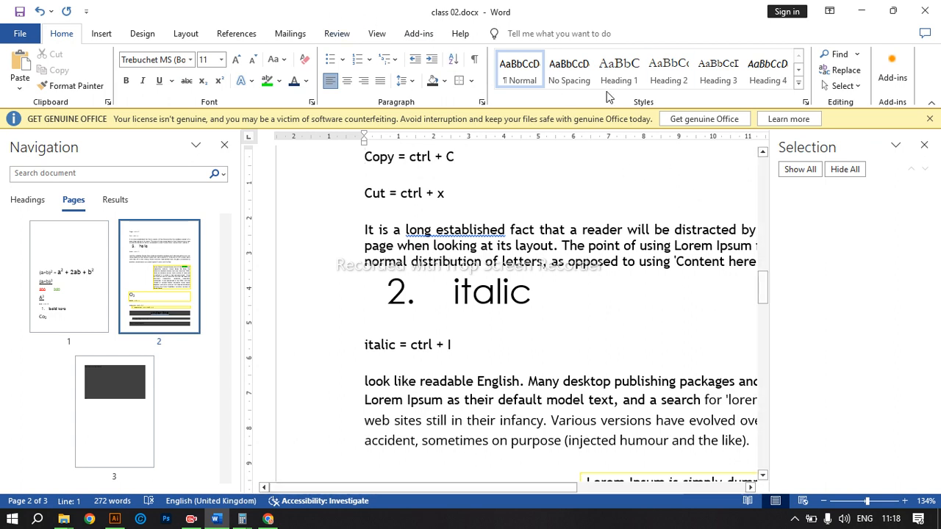
{"action": "left_click", "coordinate": [857, 88]}
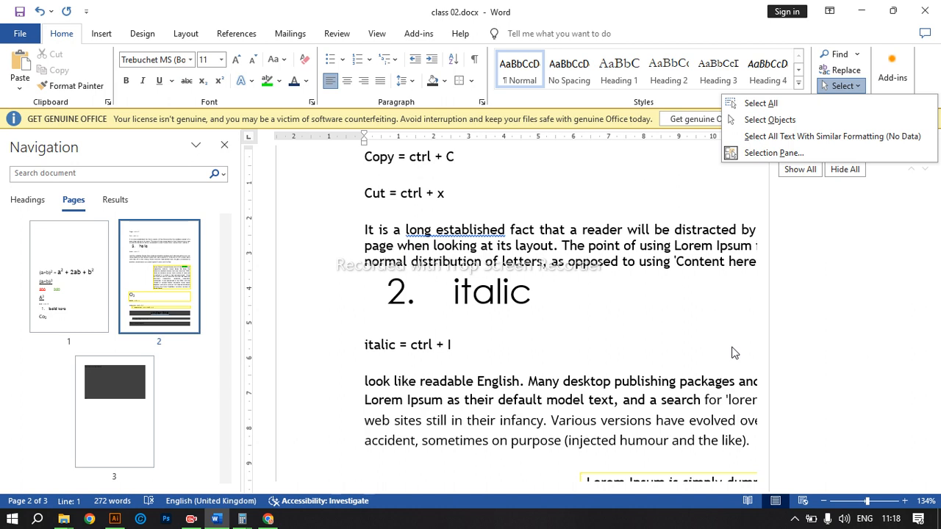
{"action": "key", "text": "alt+F10"}
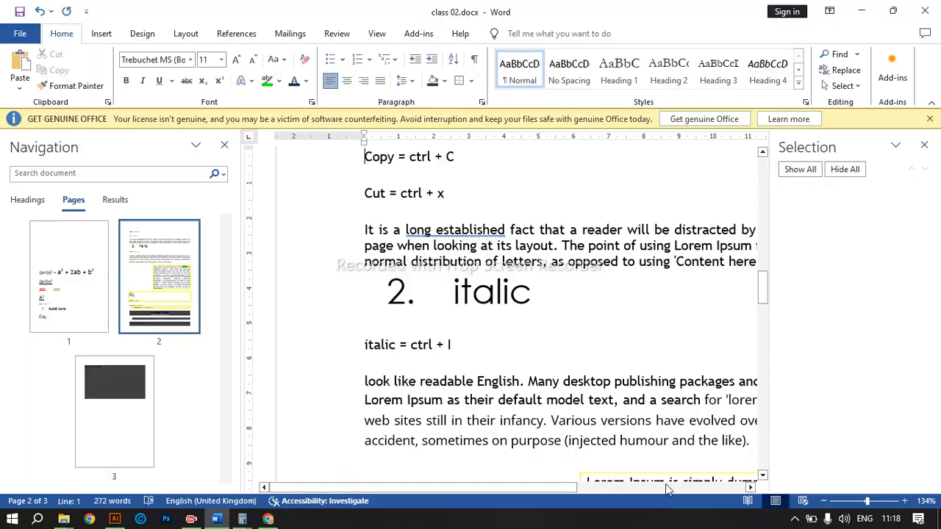